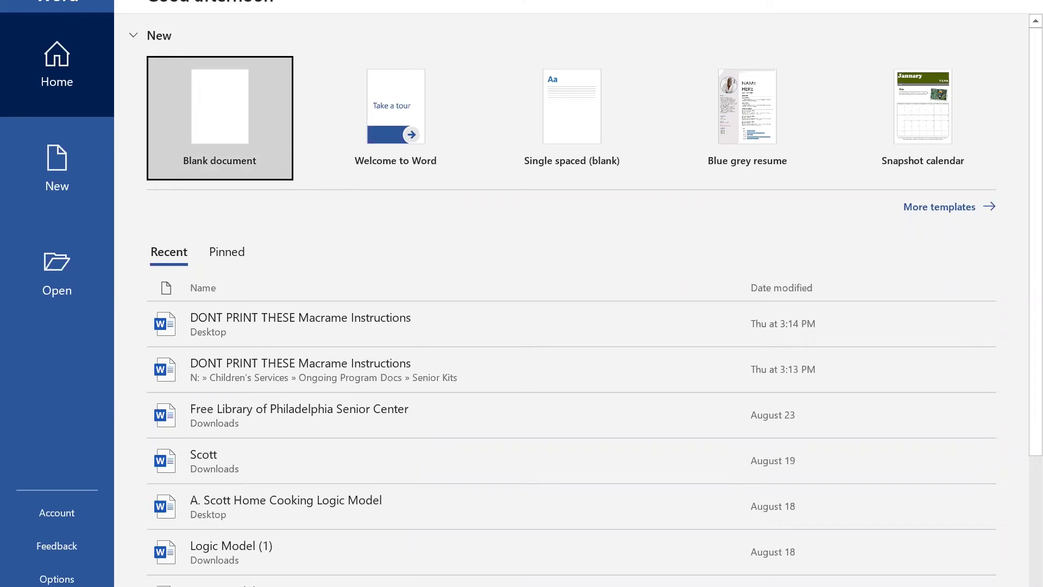
{"action": "key", "text": "super"}
{"action": "scroll", "coordinate": [166, 491], "scroll_direction": "down", "scroll_amount": 15}
{"action": "key", "text": "Escape"}
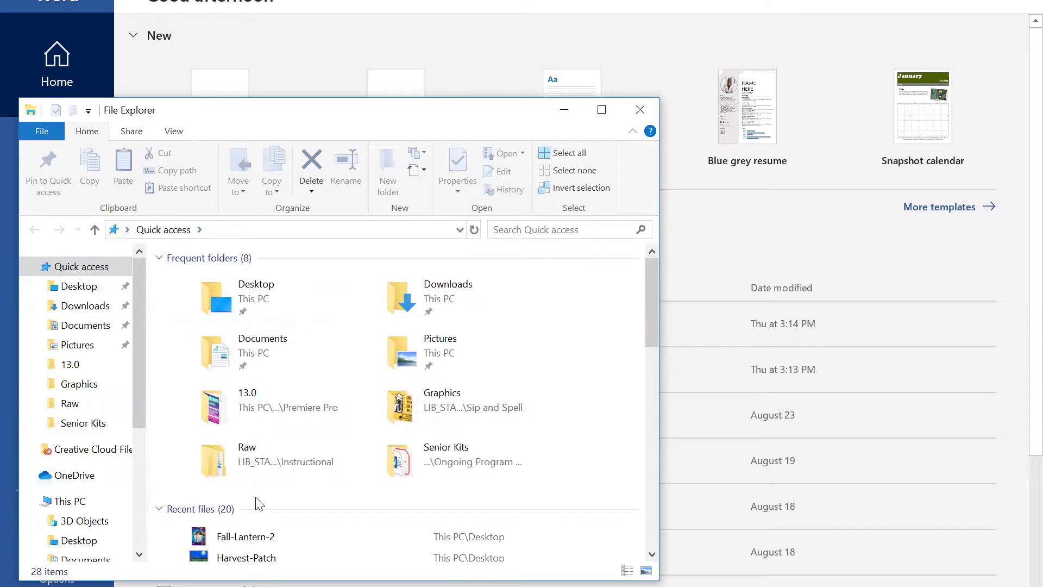
{"action": "scroll", "coordinate": [257, 499], "scroll_direction": "down", "scroll_amount": 1}
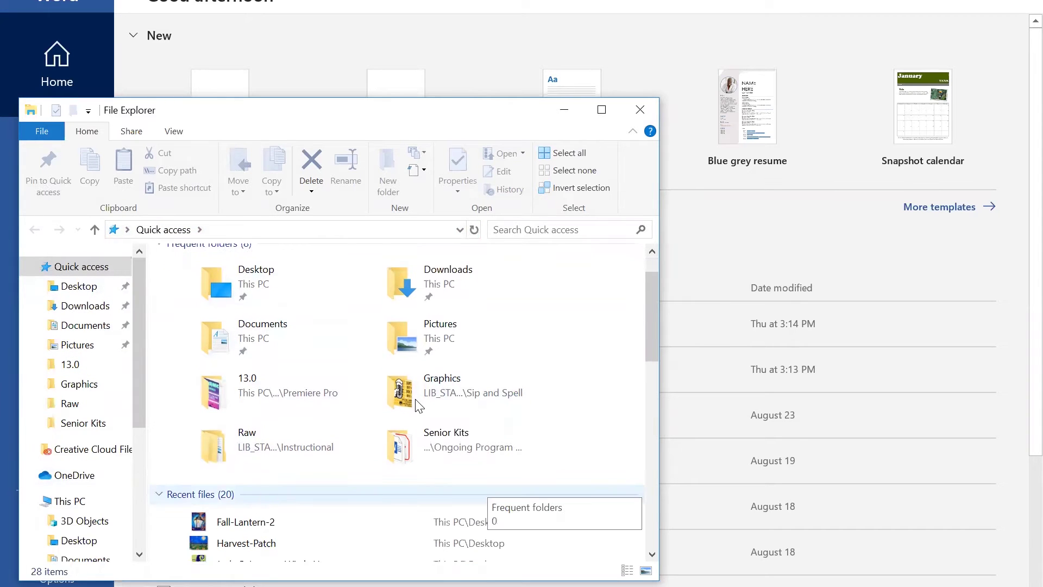
{"action": "left_click", "coordinate": [640, 110]}
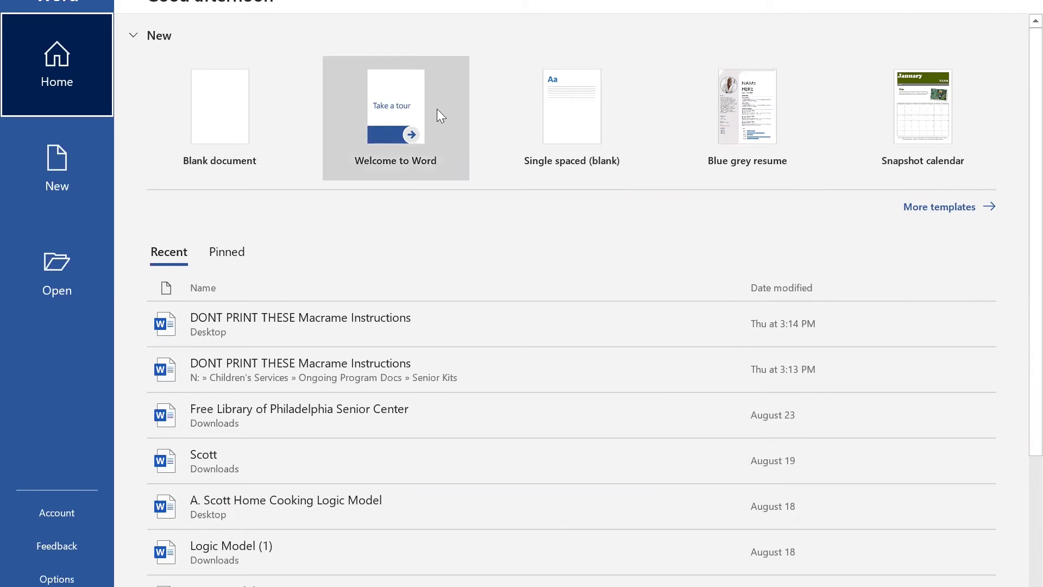
- Look through the available templates and create a new blank document
{"action": "left_click", "coordinate": [935, 215]}
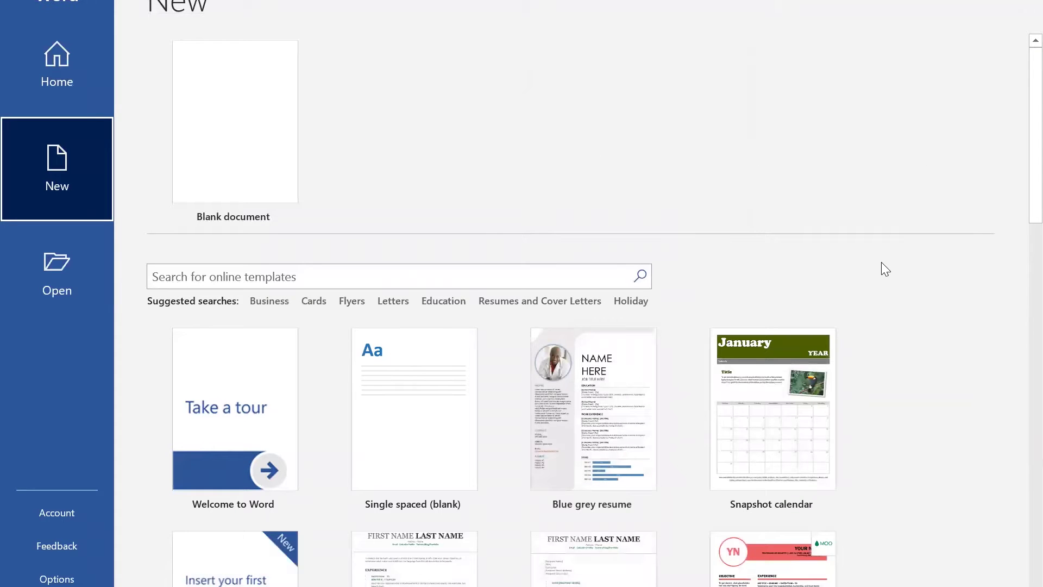
{"action": "scroll", "coordinate": [881, 262], "scroll_direction": "down", "scroll_amount": 1}
{"action": "scroll", "coordinate": [881, 269], "scroll_direction": "down", "scroll_amount": 1}
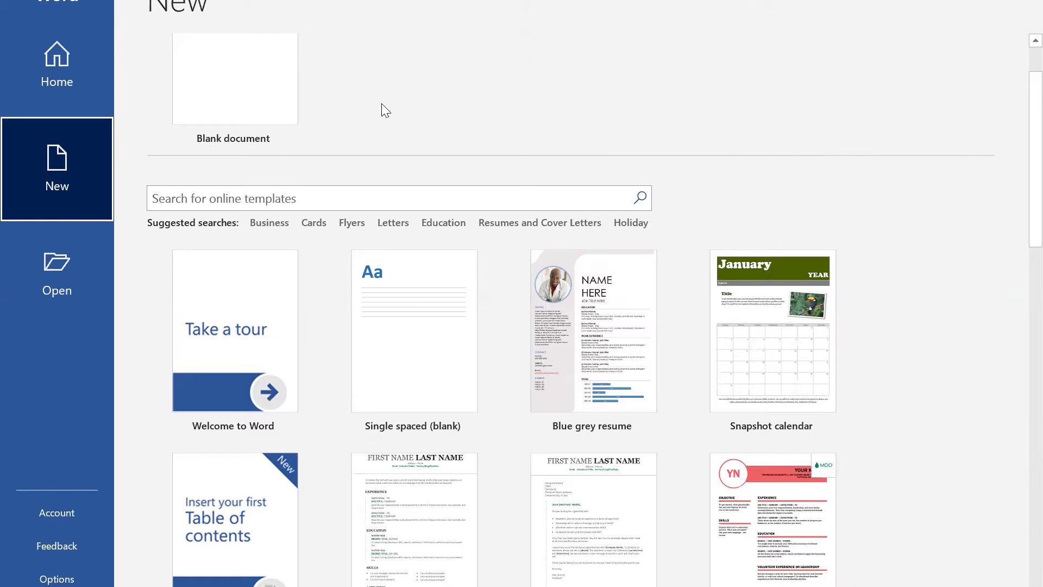
{"action": "left_click", "coordinate": [220, 80]}
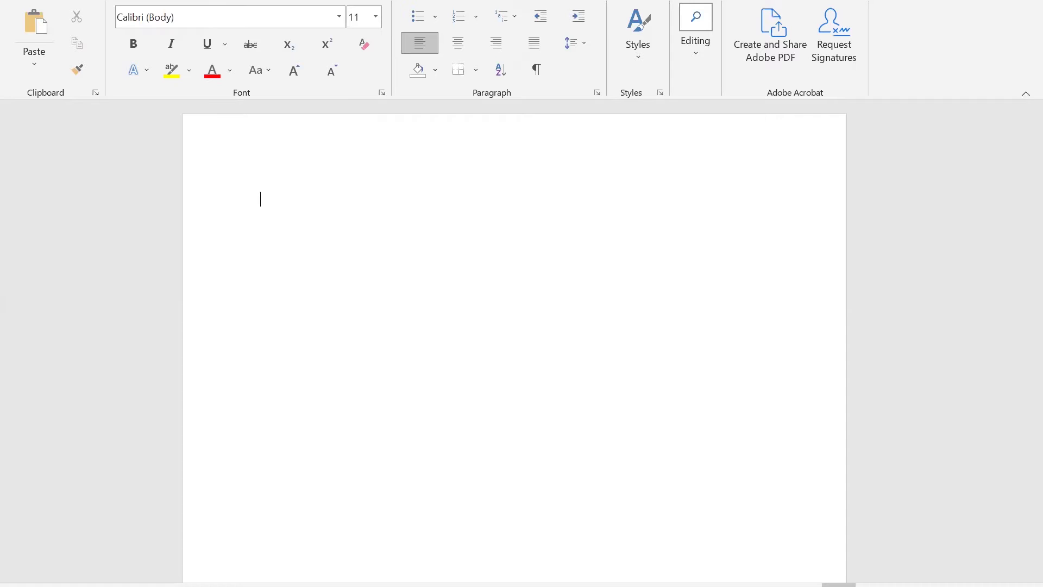
- Start saving a copy of the blank document to the Desktop folder under the file name Test
{"action": "left_click", "coordinate": [23, 0]}
{"action": "key", "text": "Escape"}
{"action": "left_click", "coordinate": [28, 1]}
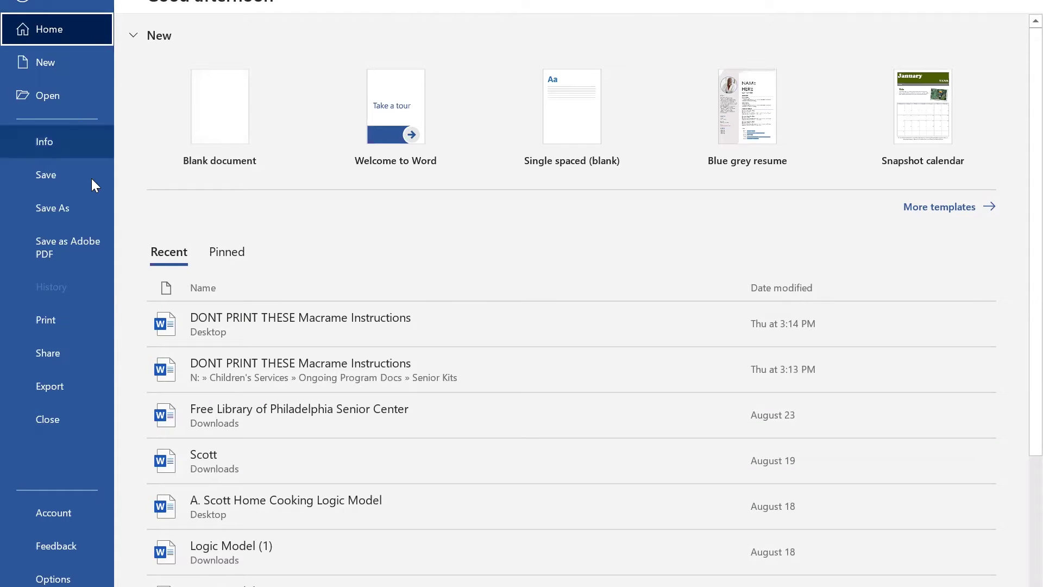
{"action": "left_click", "coordinate": [88, 202]}
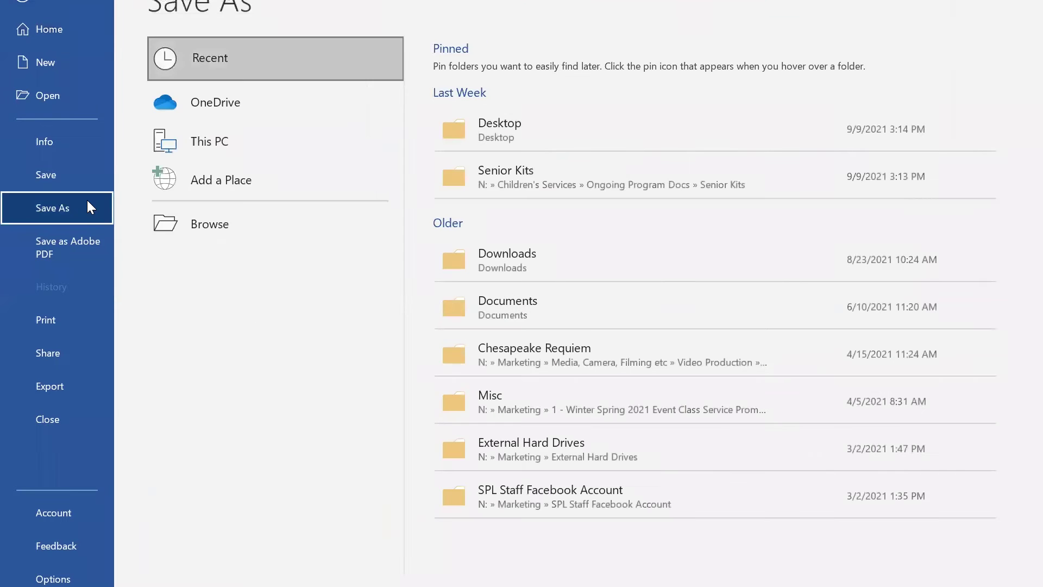
{"action": "left_click", "coordinate": [497, 144]}
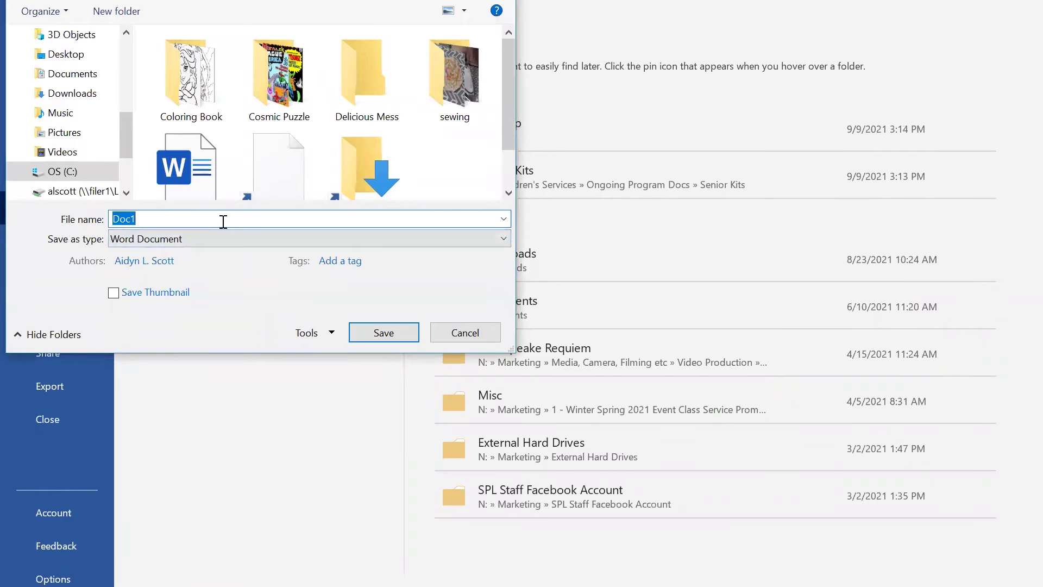
{"action": "type", "text": "Test"}
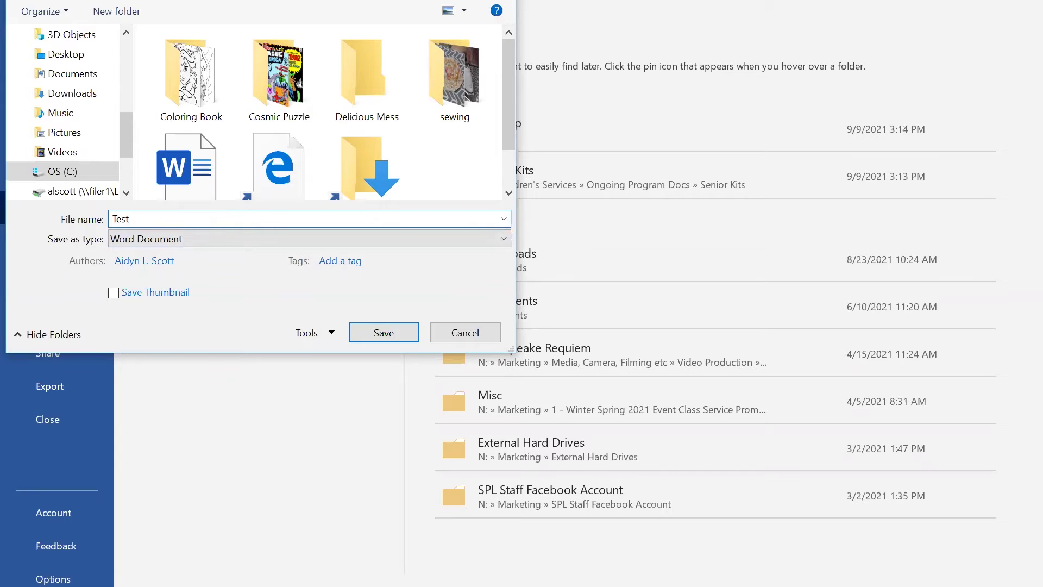
- Choose PDF as the file type for the copy, and return to the document without saving
{"action": "left_click", "coordinate": [133, 241]}
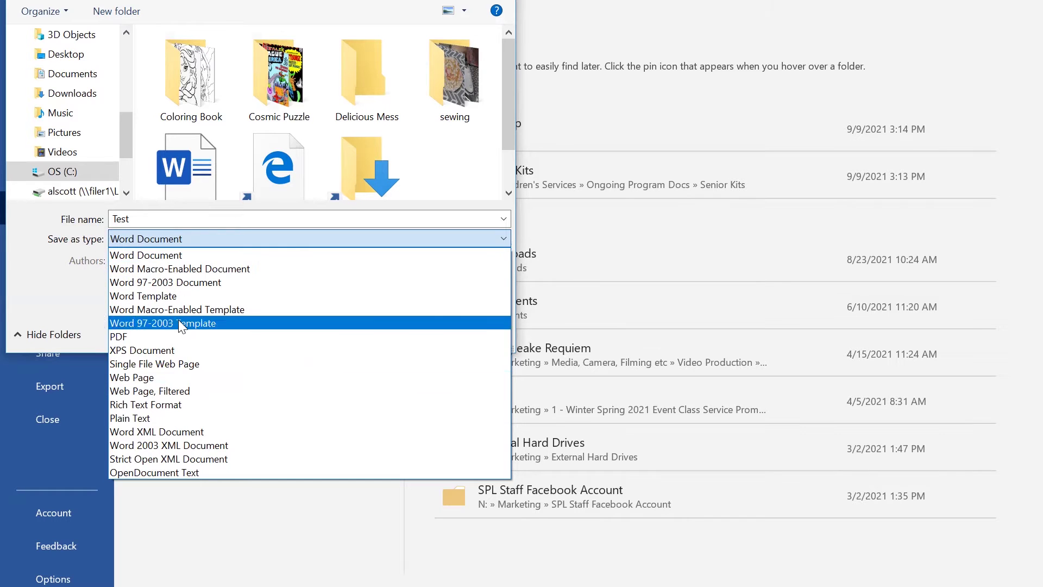
{"action": "left_click", "coordinate": [170, 338]}
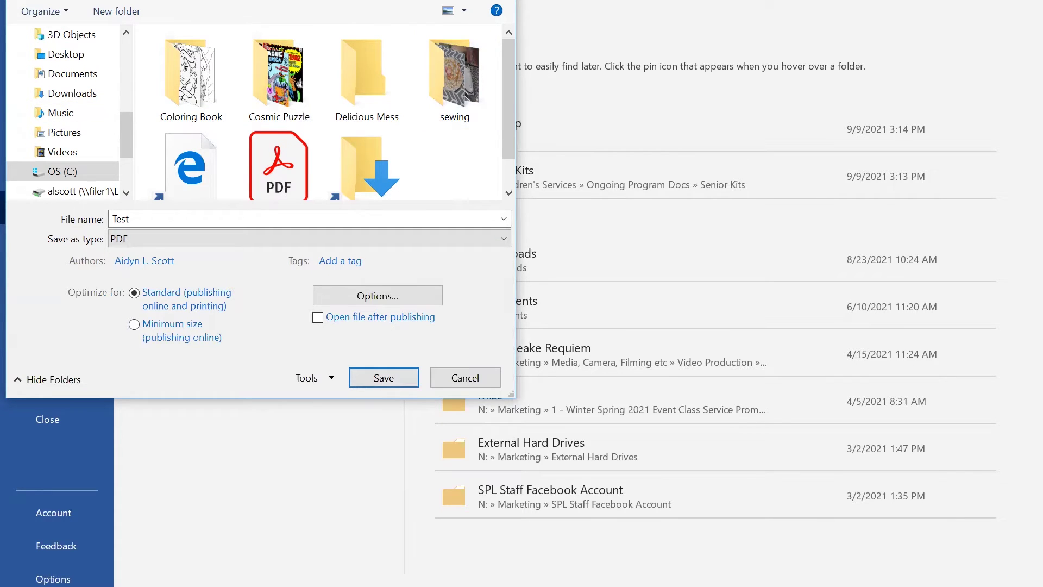
{"action": "left_click_drag", "start_coordinate": [196, 0], "coordinate": [195, 8]}
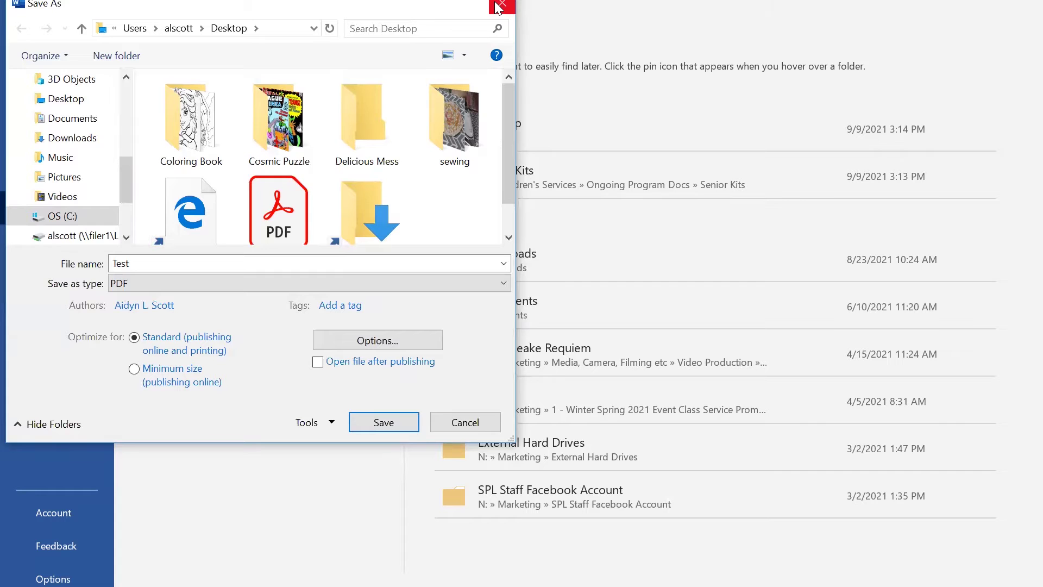
{"action": "left_click", "coordinate": [496, 6]}
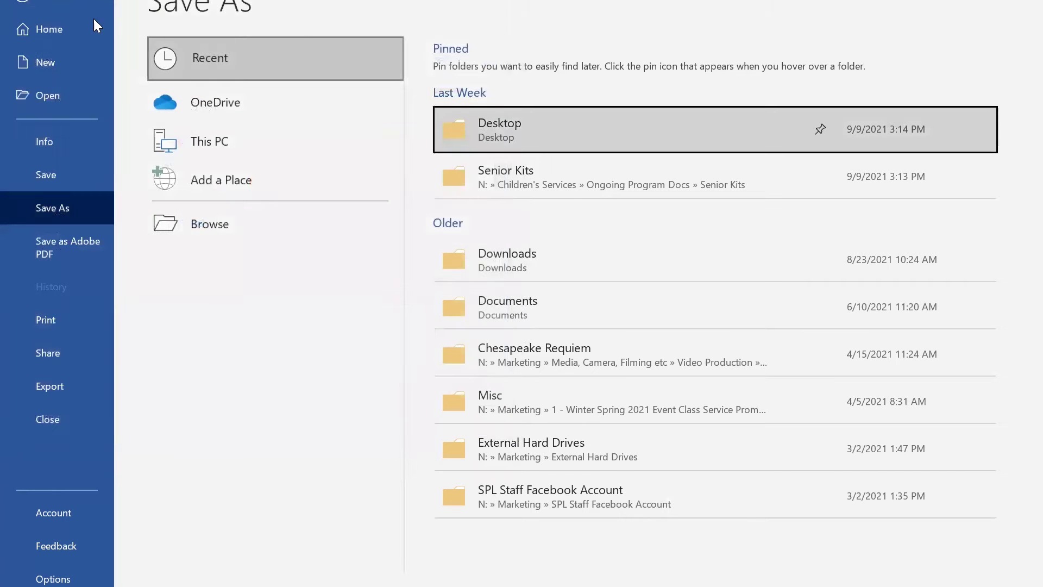
{"action": "left_click", "coordinate": [23, 4]}
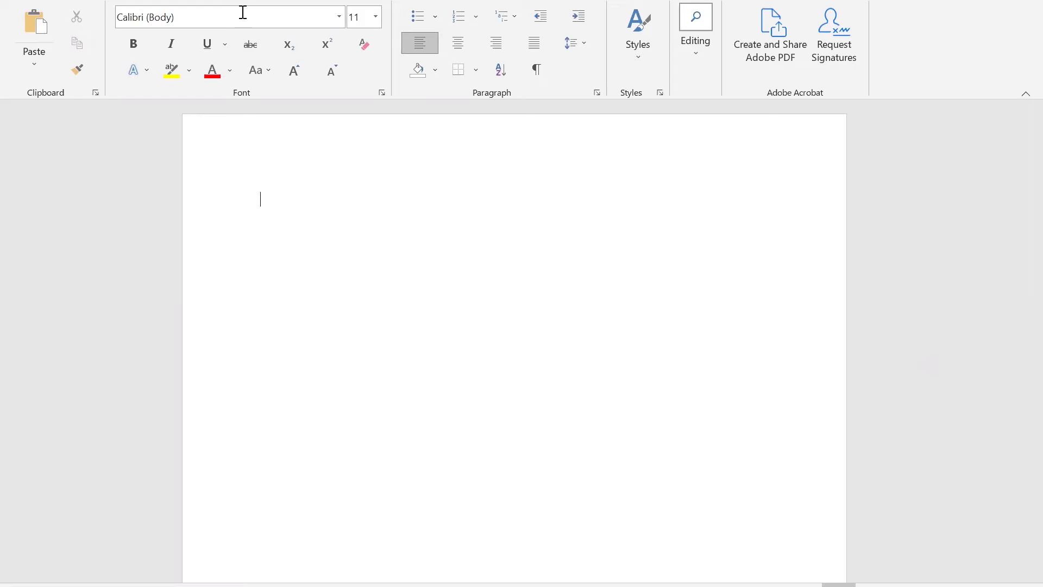
- Open the detailed font settings, browse the available fonts and select Arial
{"action": "left_click", "coordinate": [383, 93]}
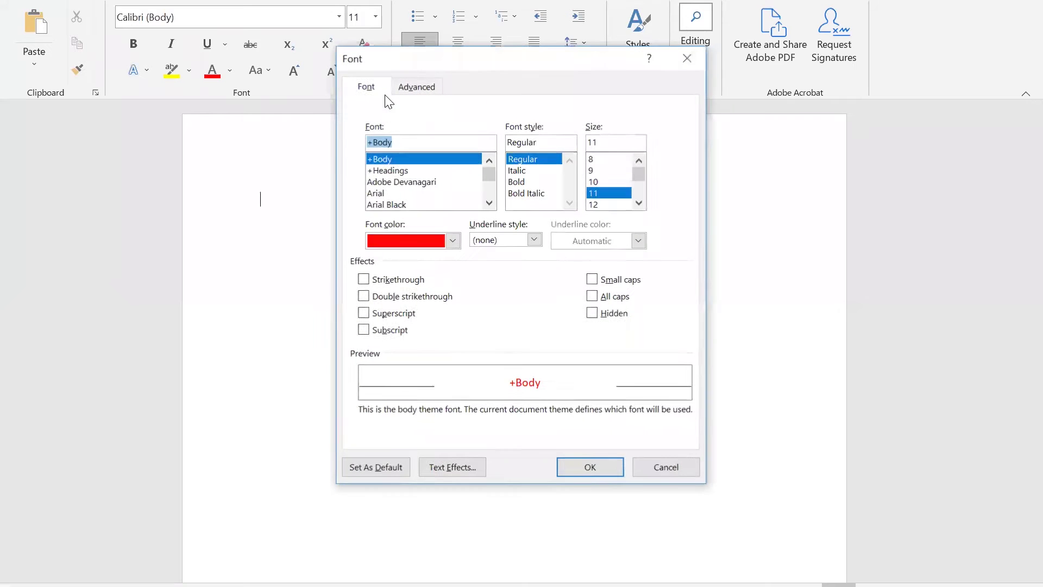
{"action": "left_click", "coordinate": [688, 58]}
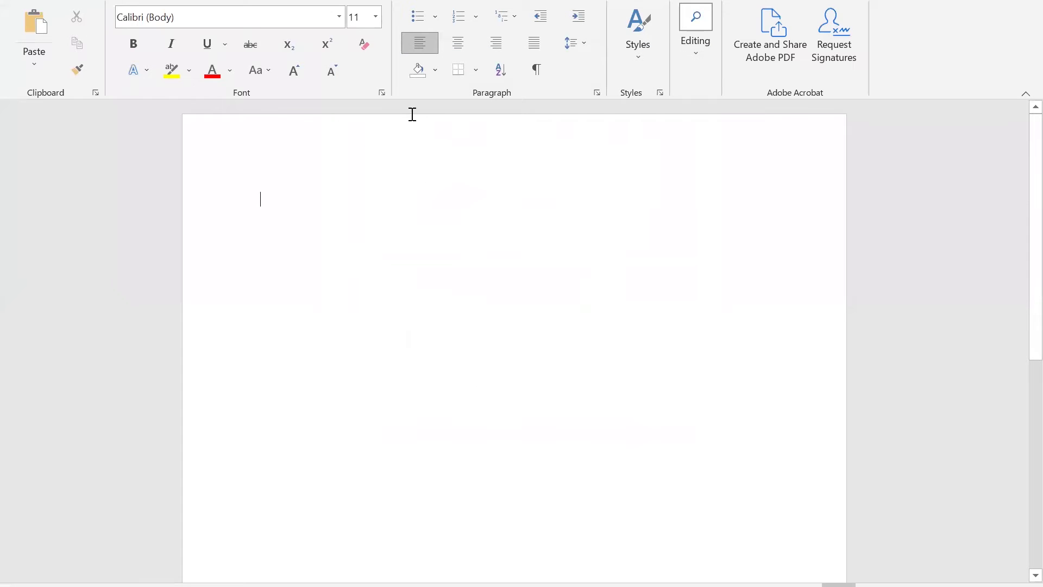
{"action": "left_click", "coordinate": [382, 94]}
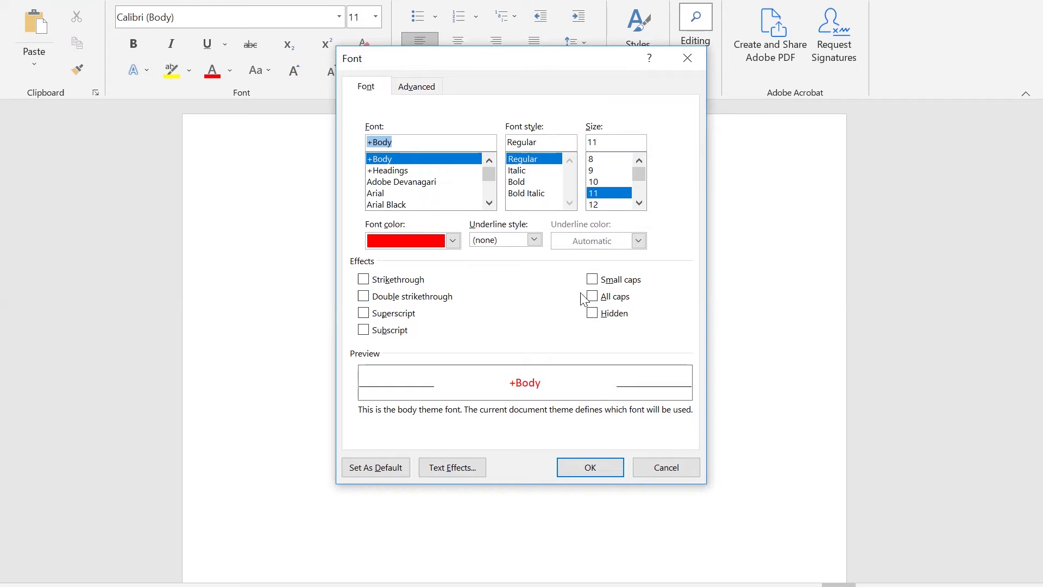
{"action": "double_click", "coordinate": [489, 202]}
{"action": "left_click", "coordinate": [490, 203]}
{"action": "left_click", "coordinate": [489, 203]}
{"action": "left_click", "coordinate": [489, 203]}
{"action": "double_click", "coordinate": [489, 159]}
{"action": "left_click", "coordinate": [489, 160]}
{"action": "left_click", "coordinate": [385, 181]}
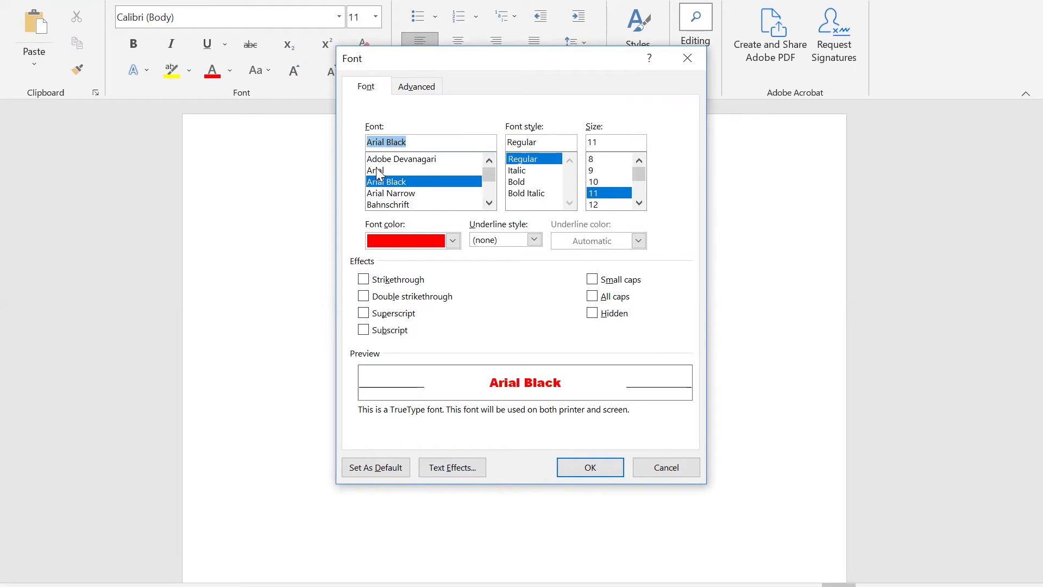
{"action": "left_click", "coordinate": [376, 171]}
- Try a custom green font color with RGB values 45, 227 and 49
{"action": "left_click", "coordinate": [453, 241]}
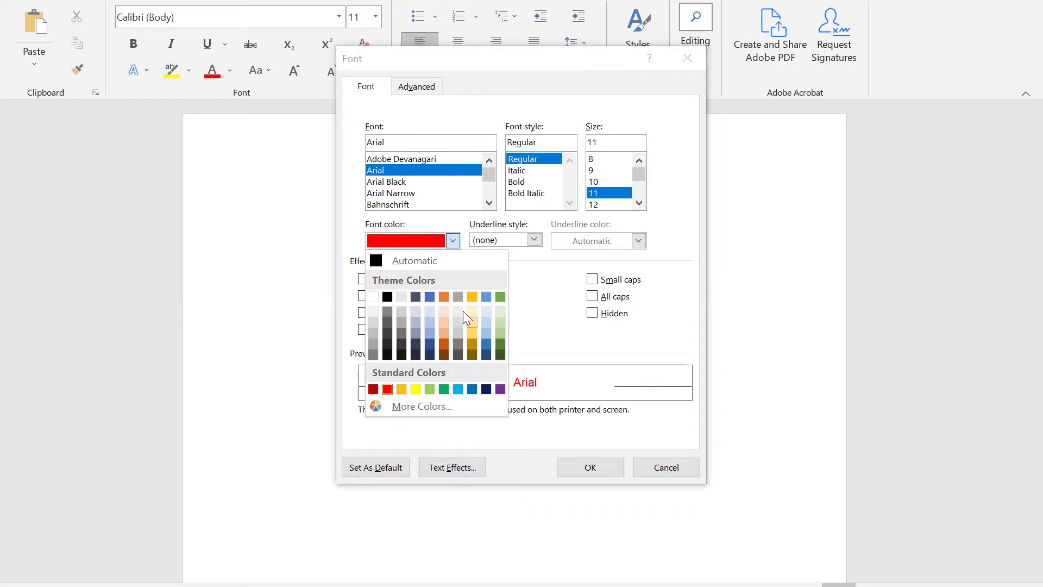
{"action": "left_click", "coordinate": [435, 409]}
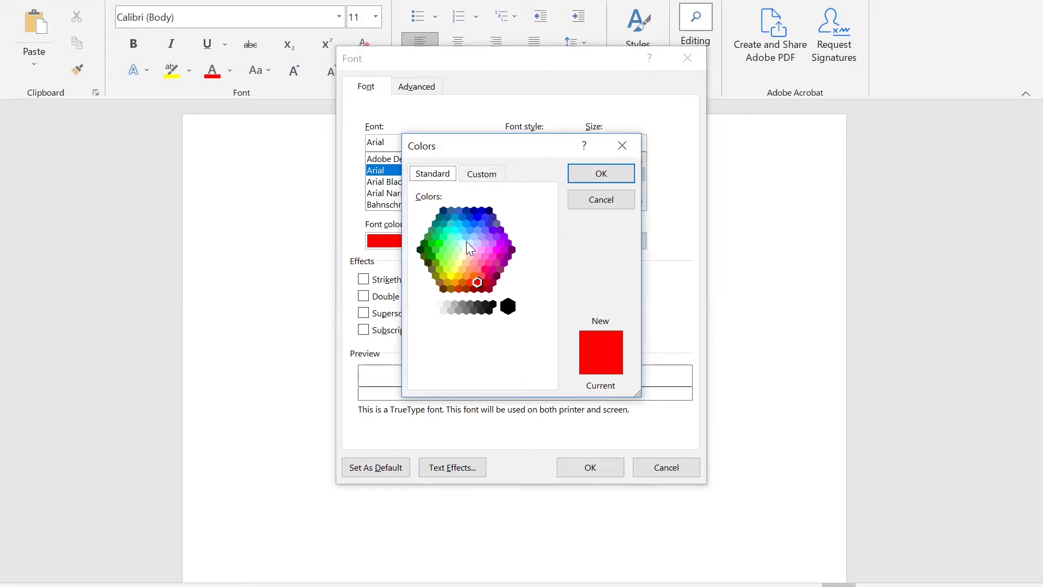
{"action": "left_click", "coordinate": [494, 173]}
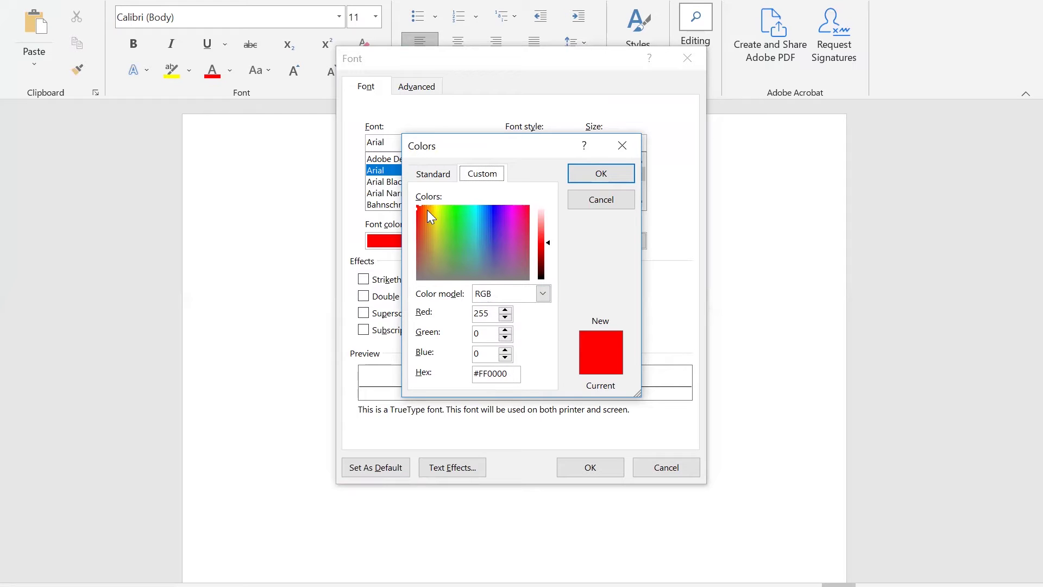
{"action": "left_click", "coordinate": [459, 212]}
{"action": "left_click", "coordinate": [495, 219]}
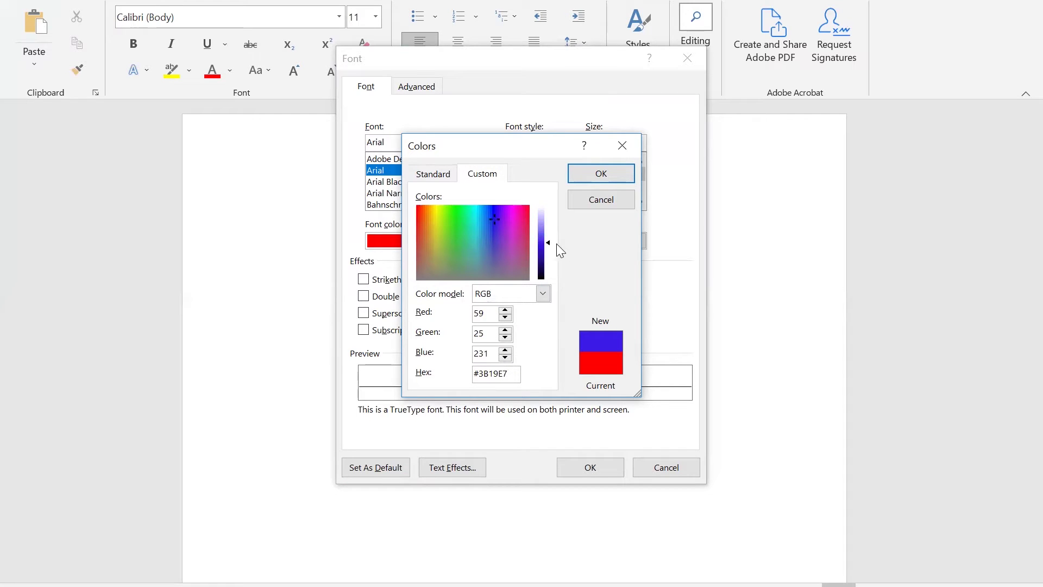
{"action": "left_click", "coordinate": [454, 221]}
{"action": "mouse_move", "coordinate": [550, 243]}
{"action": "left_mouse_down"}
{"action": "mouse_move", "coordinate": [550, 257]}
{"action": "mouse_move", "coordinate": [548, 240]}
{"action": "left_mouse_up"}
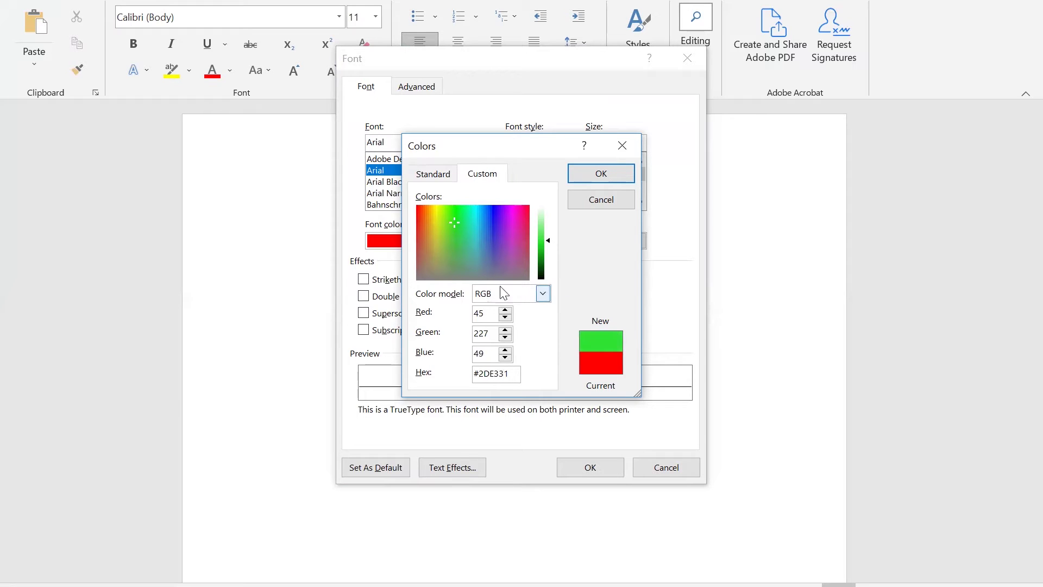
- Switch the custom color's model to HSL and back to RGB, and cancel the color choice
{"action": "left_click", "coordinate": [542, 294]}
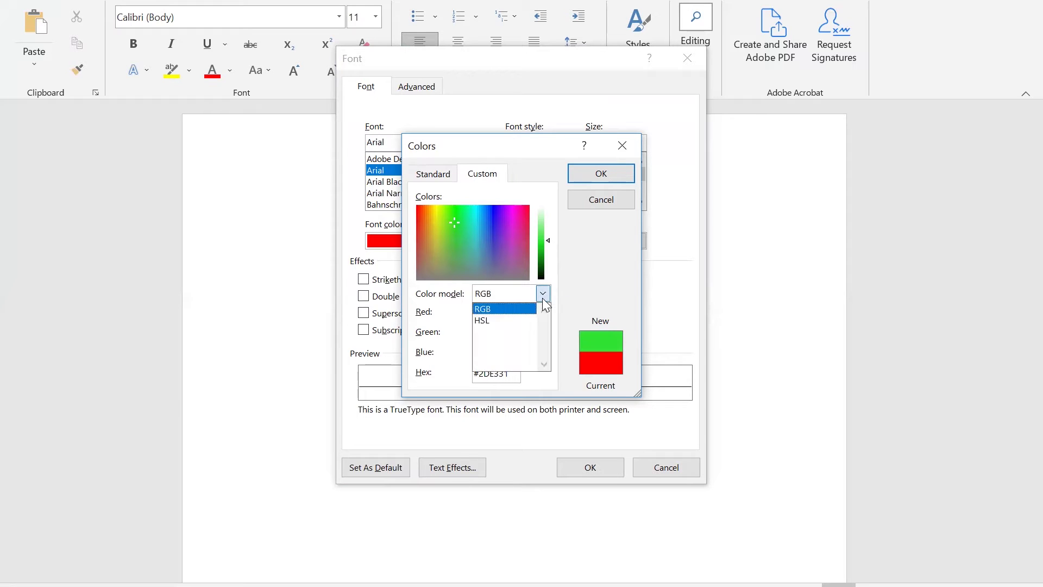
{"action": "left_click", "coordinate": [483, 320]}
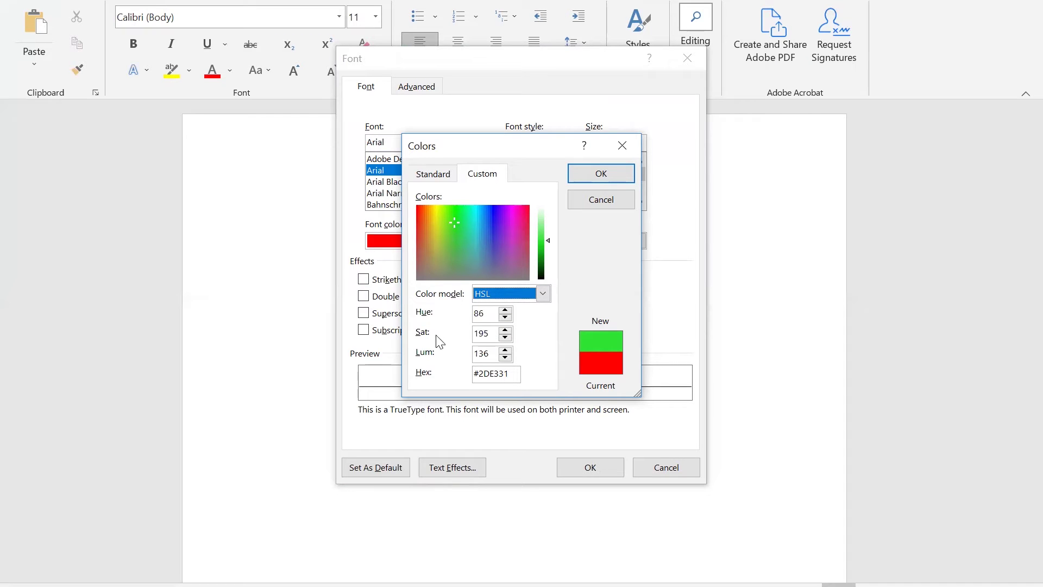
{"action": "left_click", "coordinate": [544, 294]}
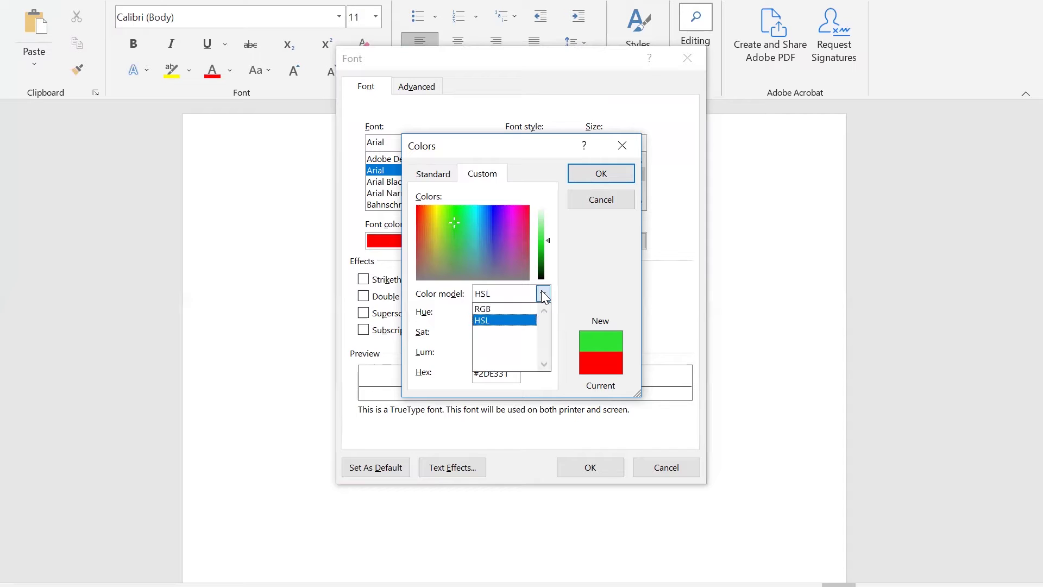
{"action": "left_click", "coordinate": [489, 308]}
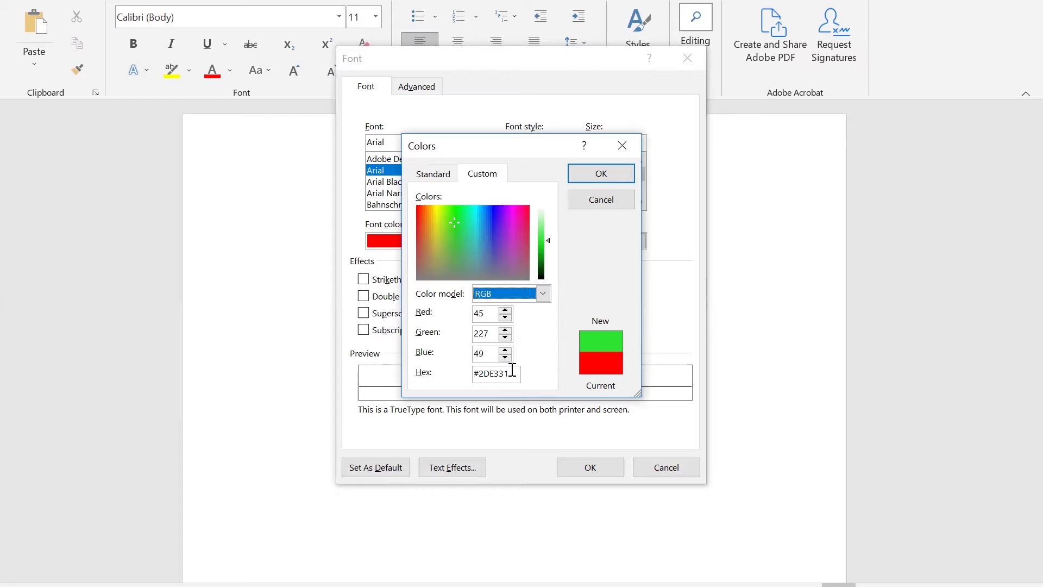
{"action": "left_click_drag", "start_coordinate": [512, 371], "coordinate": [383, 368]}
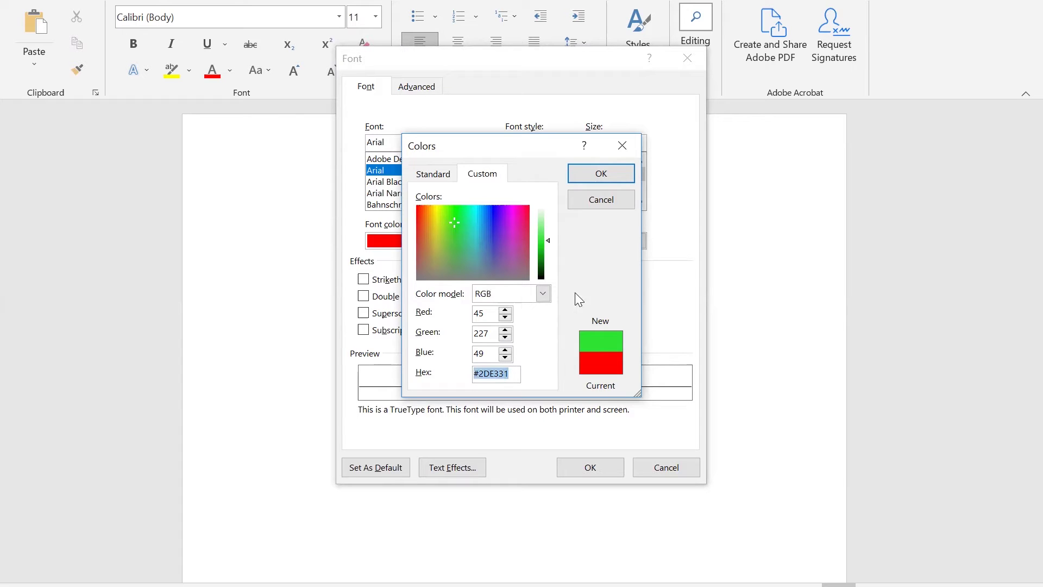
{"action": "left_click", "coordinate": [594, 201]}
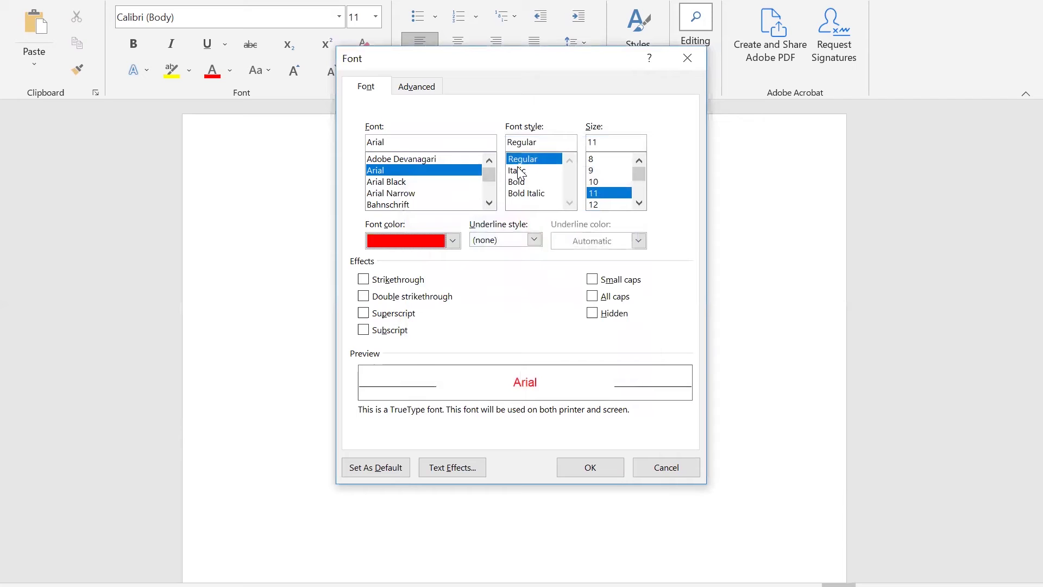
- Try the Italic and Bold font styles and set the style to Bold Italic
{"action": "left_click", "coordinate": [531, 171]}
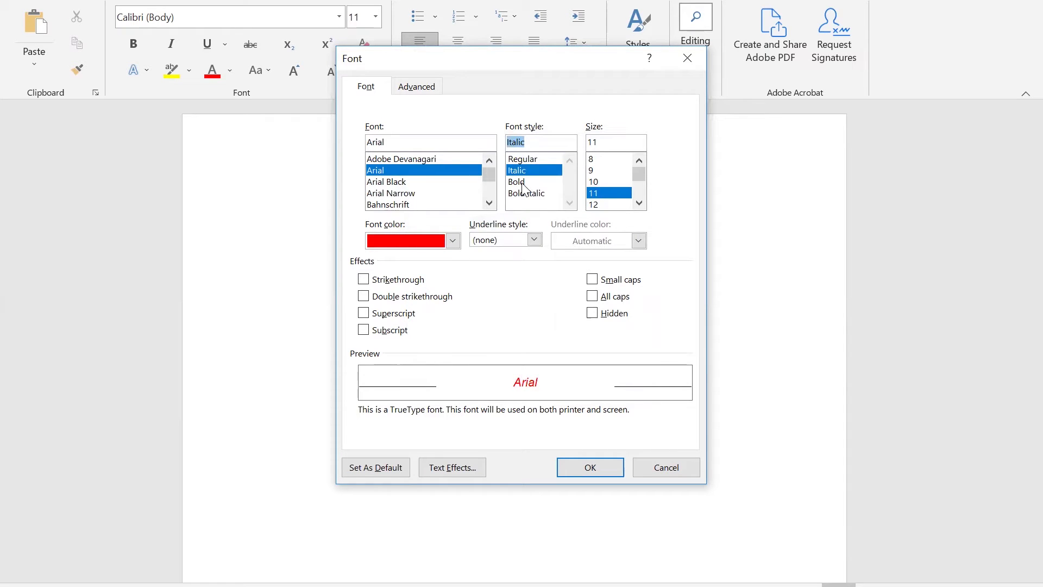
{"action": "left_click", "coordinate": [521, 183]}
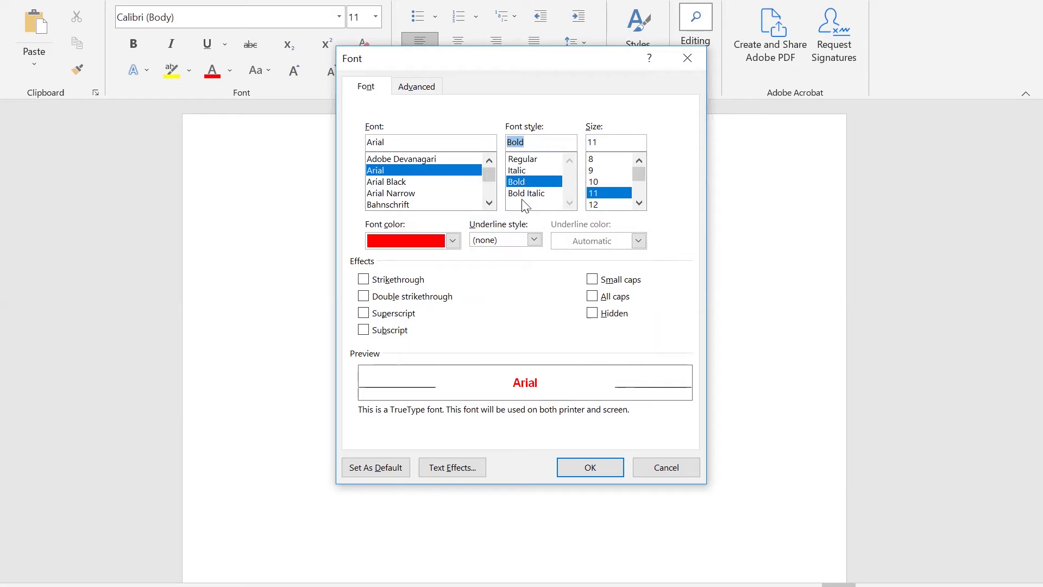
{"action": "left_click", "coordinate": [522, 194]}
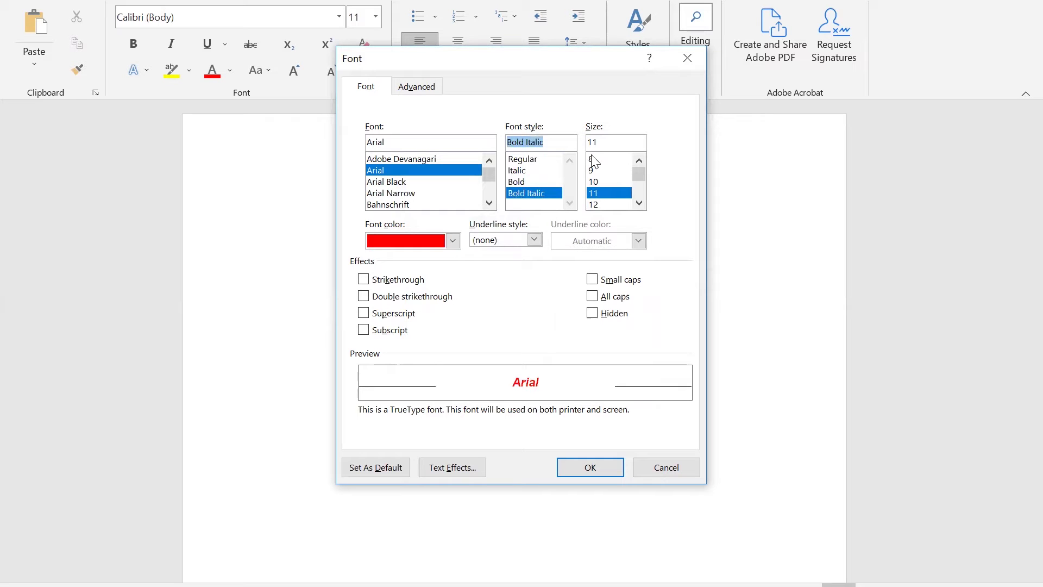
- Try a font size of 72 in the font settings
{"action": "left_click", "coordinate": [603, 170]}
{"action": "left_click", "coordinate": [605, 193]}
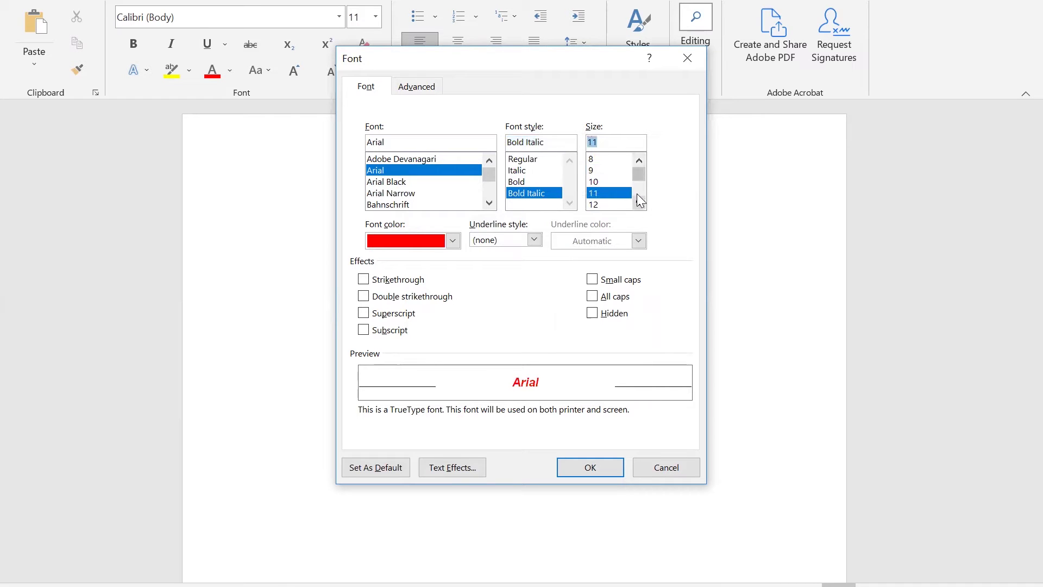
{"action": "left_click_drag", "start_coordinate": [640, 170], "coordinate": [638, 209]}
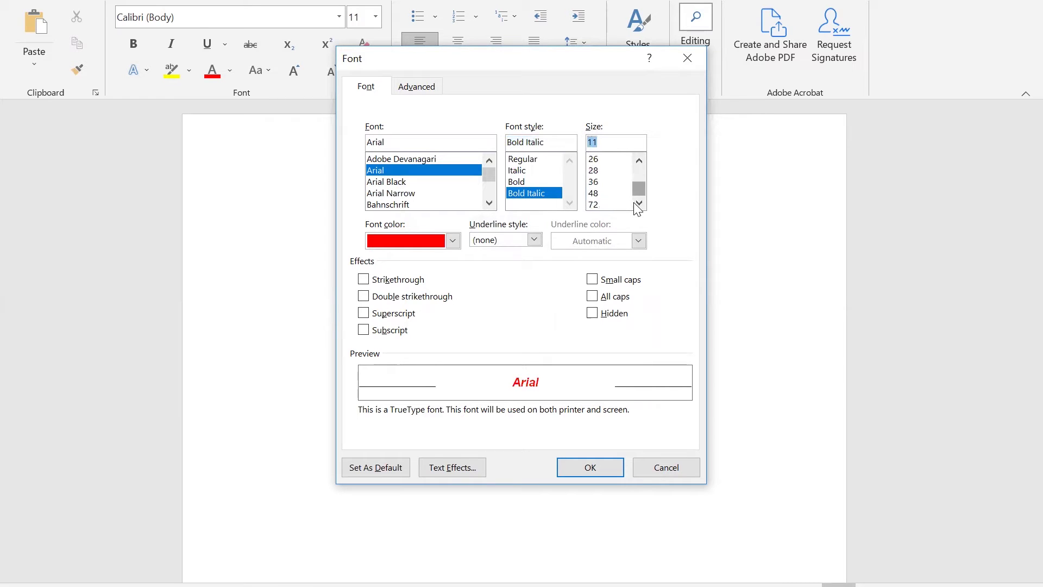
{"action": "left_click", "coordinate": [594, 204]}
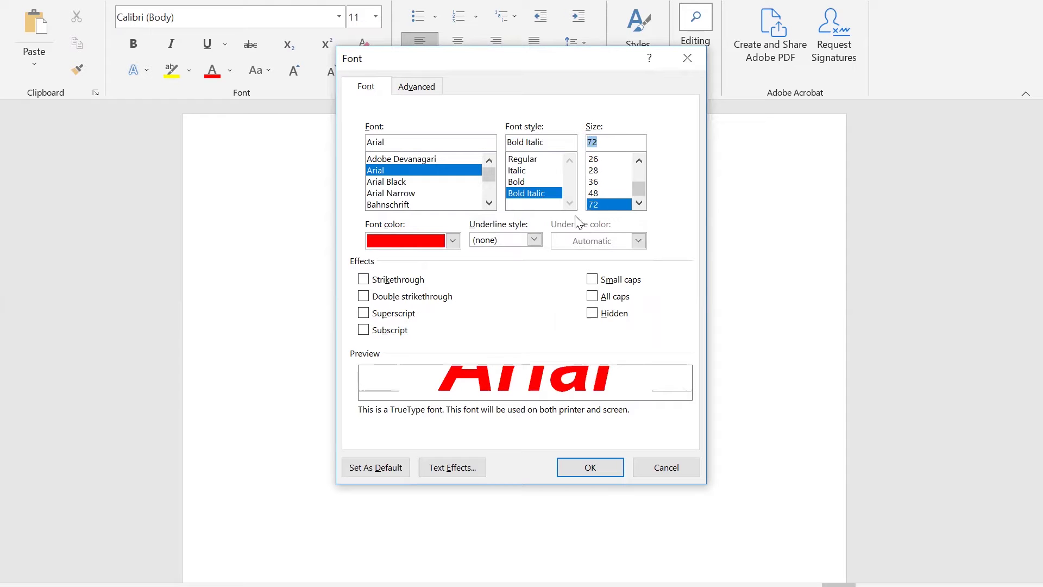
- Try the Small caps, All caps and Hidden effects, clear them, and cancel the font settings
{"action": "left_click", "coordinate": [592, 280]}
{"action": "left_click", "coordinate": [592, 297]}
{"action": "left_click", "coordinate": [591, 296]}
{"action": "left_click", "coordinate": [590, 297]}
{"action": "left_click", "coordinate": [592, 314]}
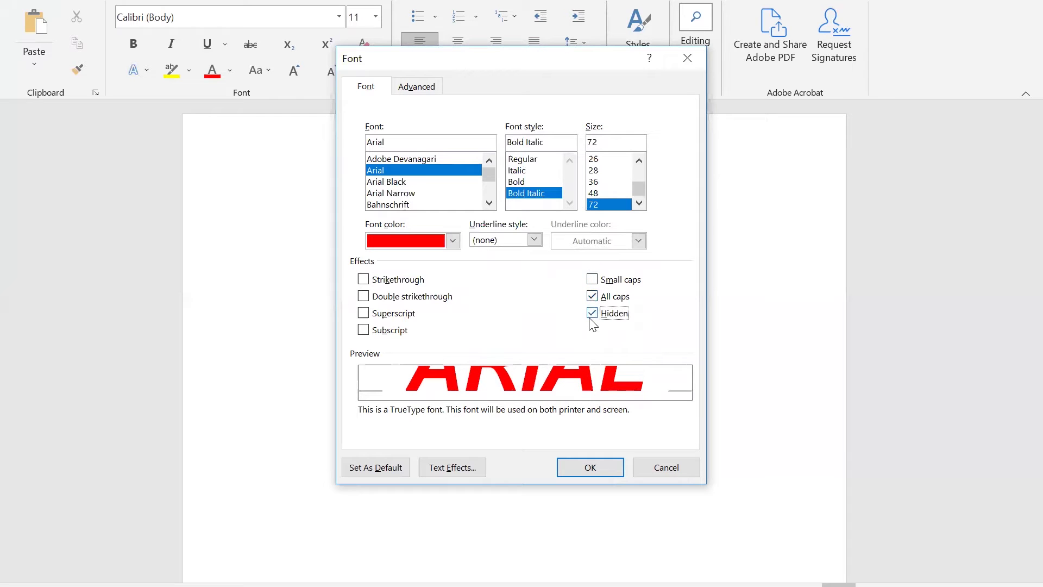
{"action": "left_click", "coordinate": [591, 313]}
{"action": "left_click", "coordinate": [592, 296]}
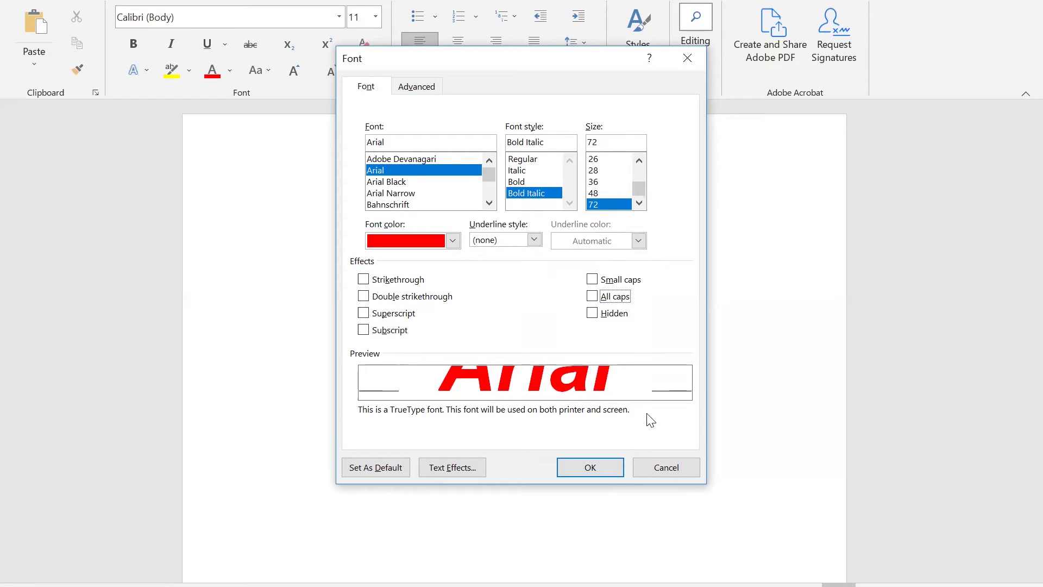
{"action": "left_click", "coordinate": [645, 461]}
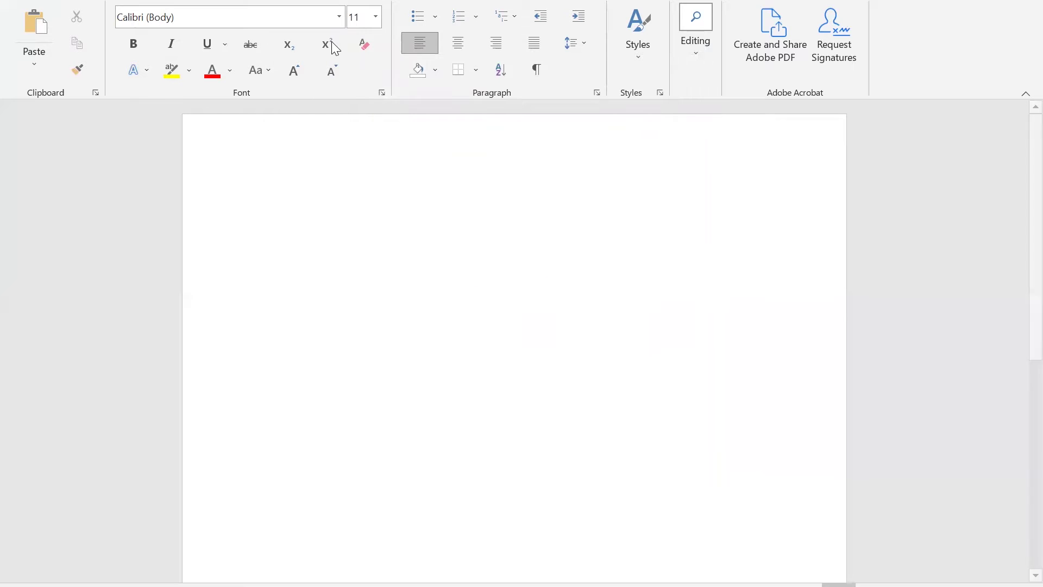
- Browse the available fonts and set the document's font to Courier New
{"action": "left_click", "coordinate": [340, 16]}
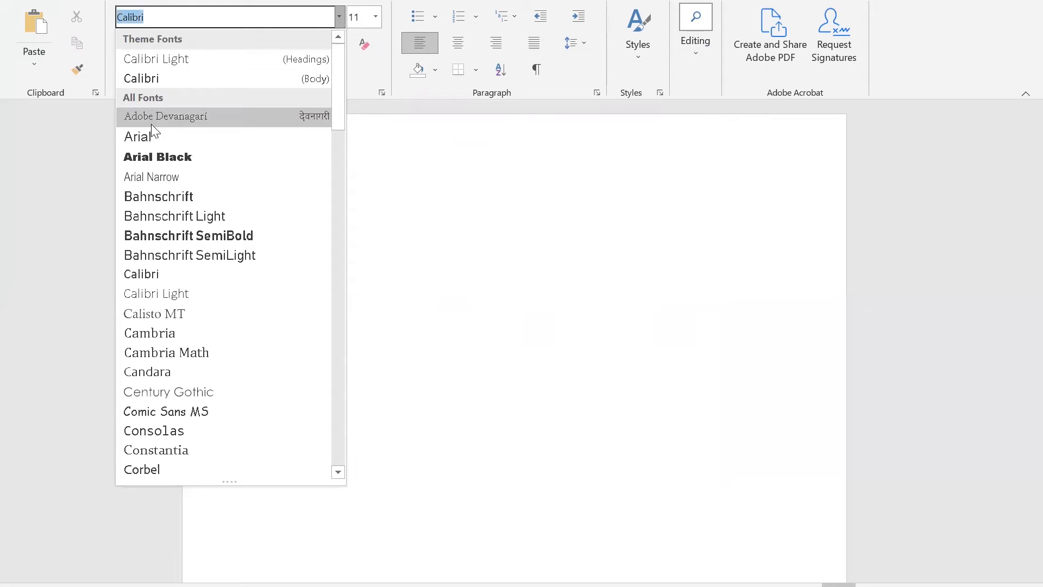
{"action": "scroll", "coordinate": [188, 414], "scroll_direction": "down", "scroll_amount": 2}
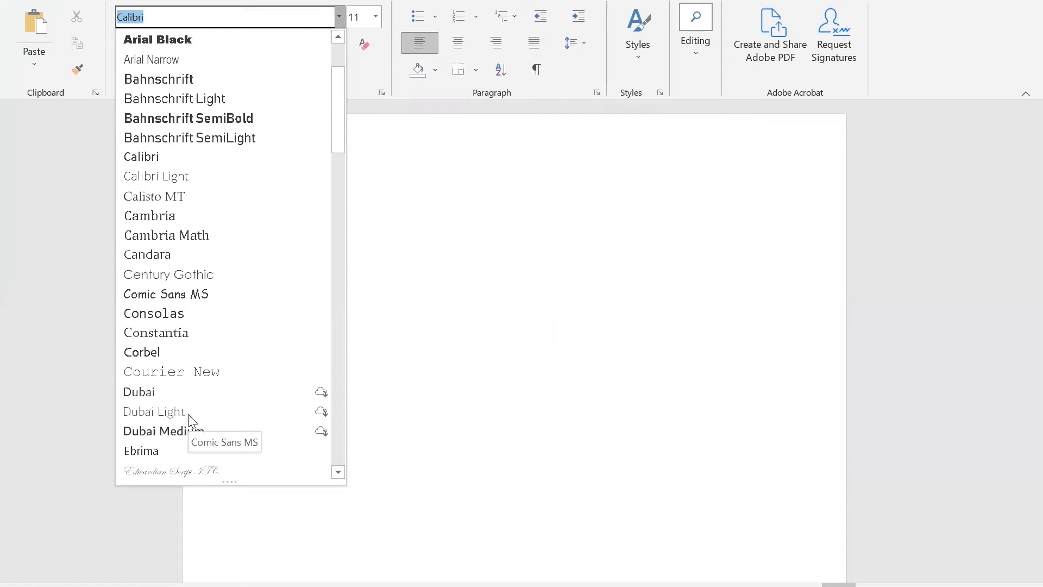
{"action": "left_click", "coordinate": [171, 373]}
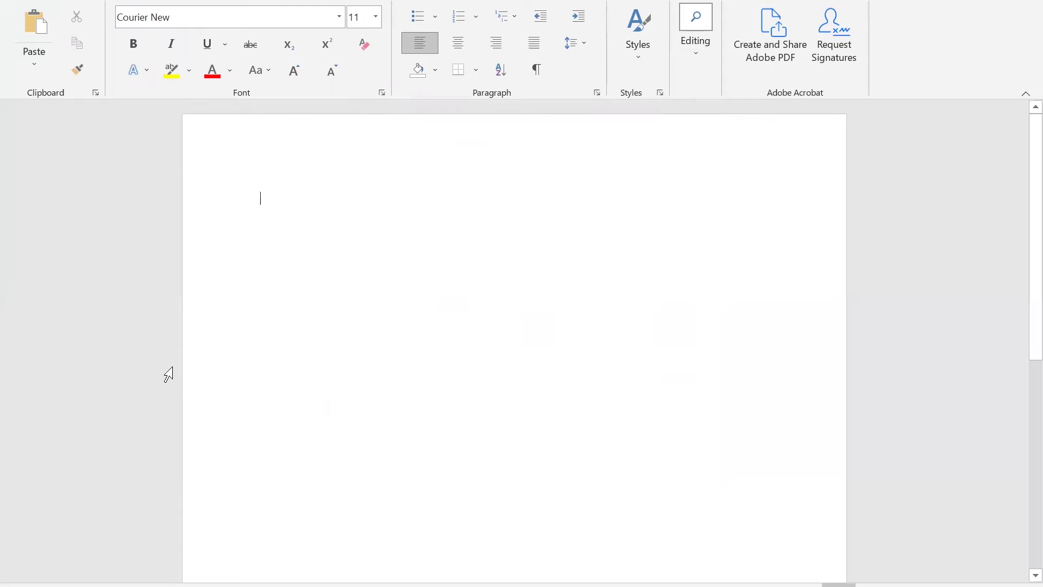
- Look through the preset font sizes and set a custom font size of 17.5
{"action": "left_click", "coordinate": [376, 16]}
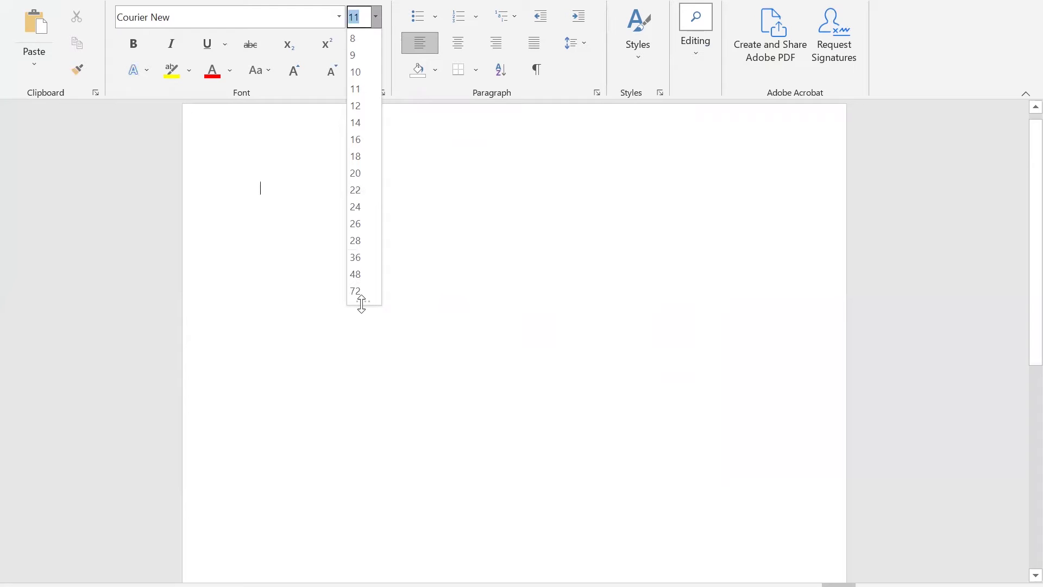
{"action": "mouse_move", "coordinate": [362, 304]}
{"action": "left_mouse_down"}
{"action": "mouse_move", "coordinate": [370, 411]}
{"action": "mouse_move", "coordinate": [363, 299]}
{"action": "left_mouse_up"}
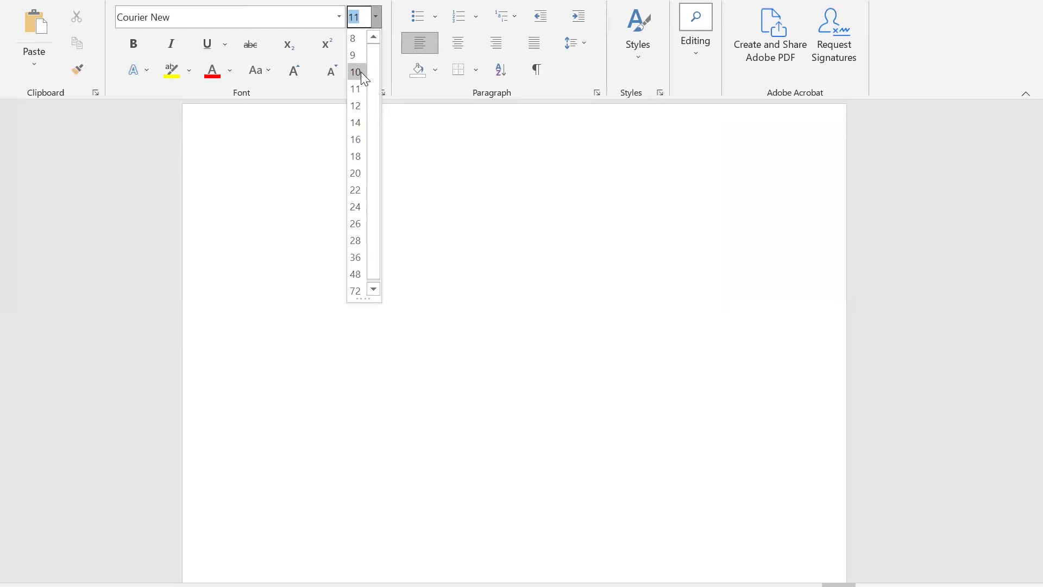
{"action": "type", "text": "17.5"}
{"action": "key", "text": "Return"}
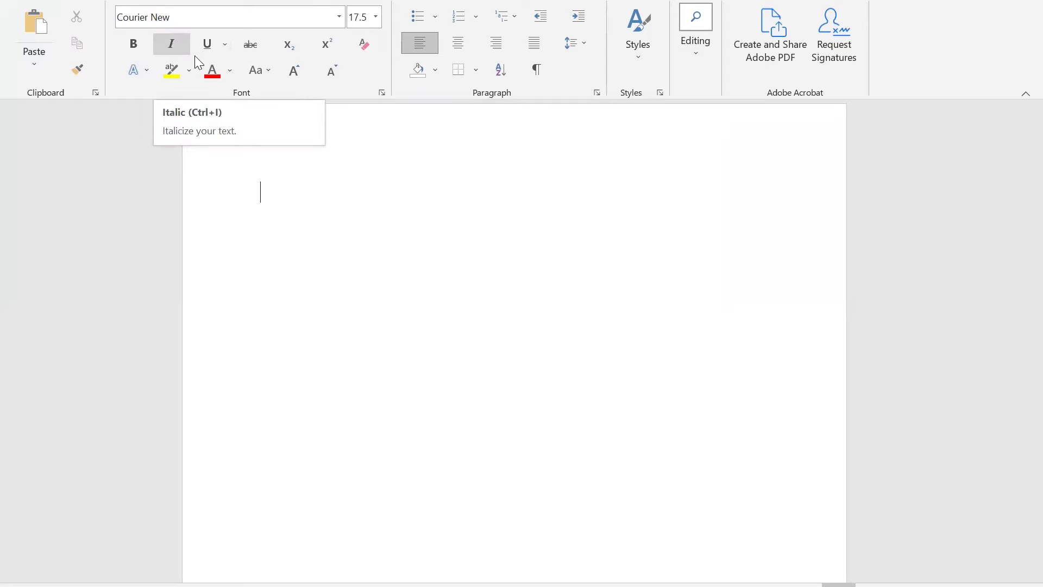
- Look through the available underline styles without choosing one
{"action": "left_click", "coordinate": [224, 48]}
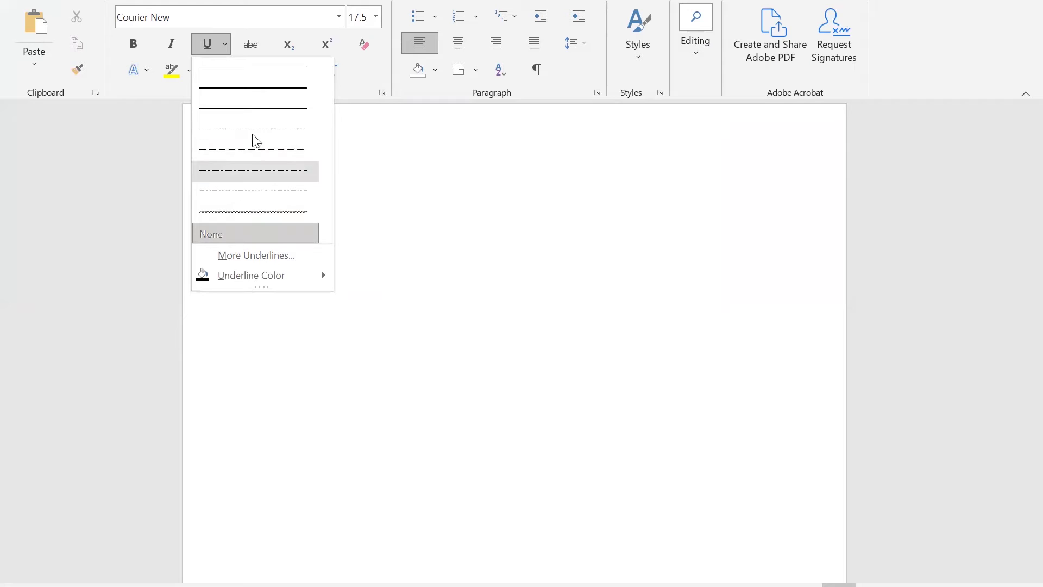
{"action": "left_click", "coordinate": [399, 147]}
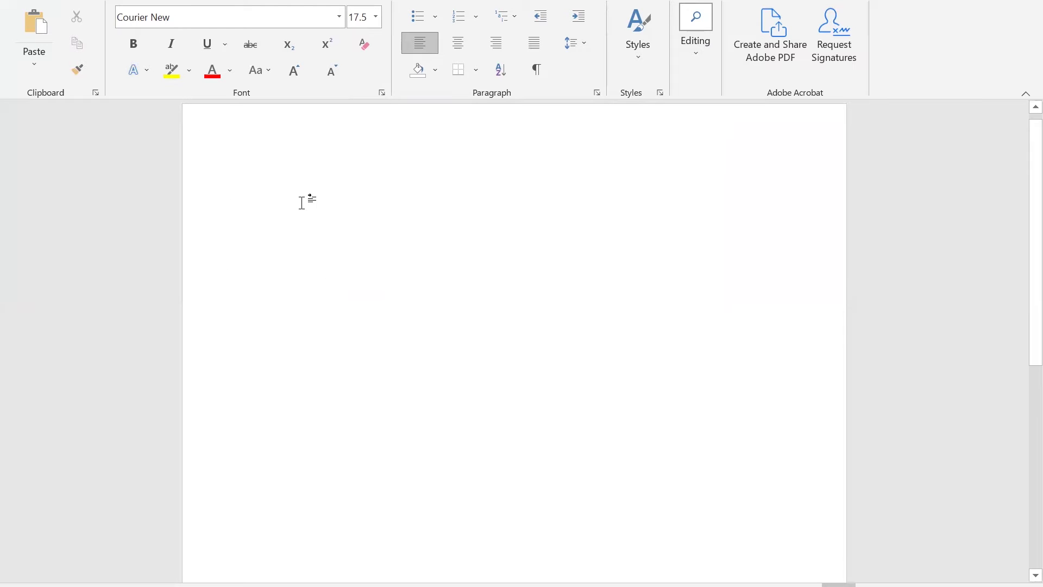
- Enter the text "Grocery shopping" on the first line of the document
{"action": "type", "text": "a"}
{"action": "key", "text": "BackSpace"}
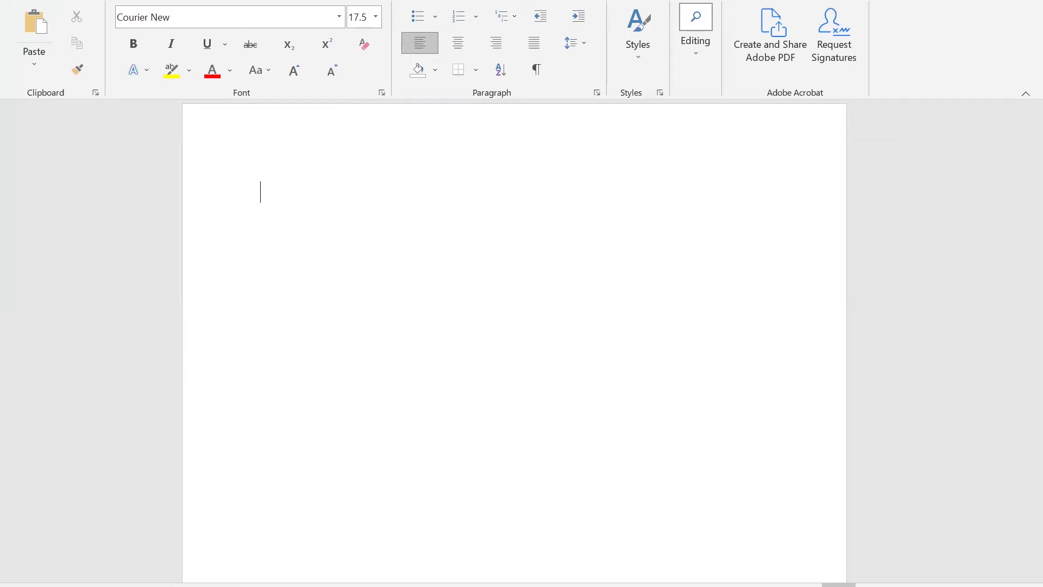
{"action": "type", "text": "Grocery shopping"}
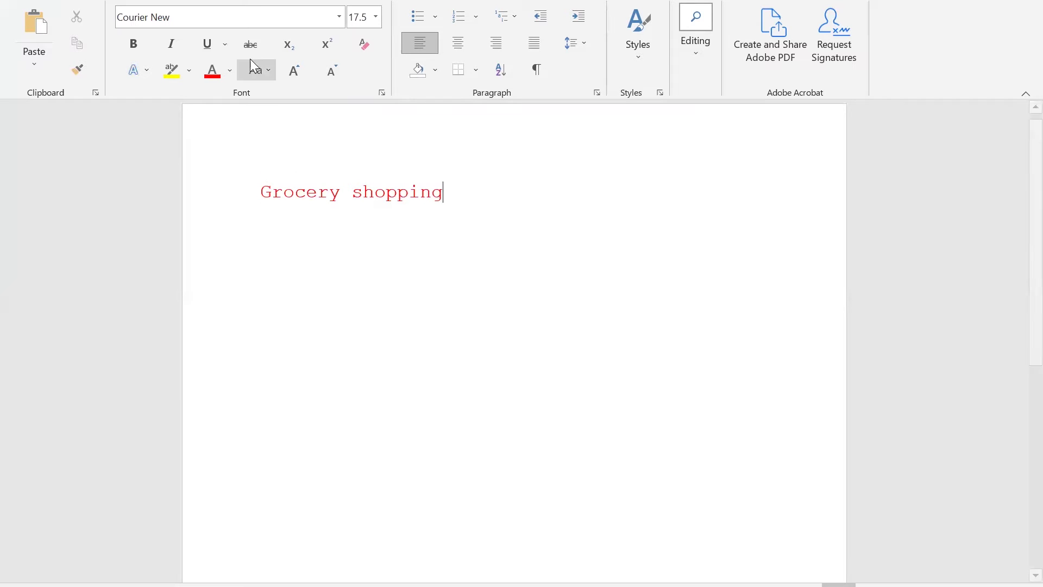
- Try strikethrough on the whole "Grocery shopping" line, remove it, and return to the end of the line
{"action": "left_click", "coordinate": [227, 197]}
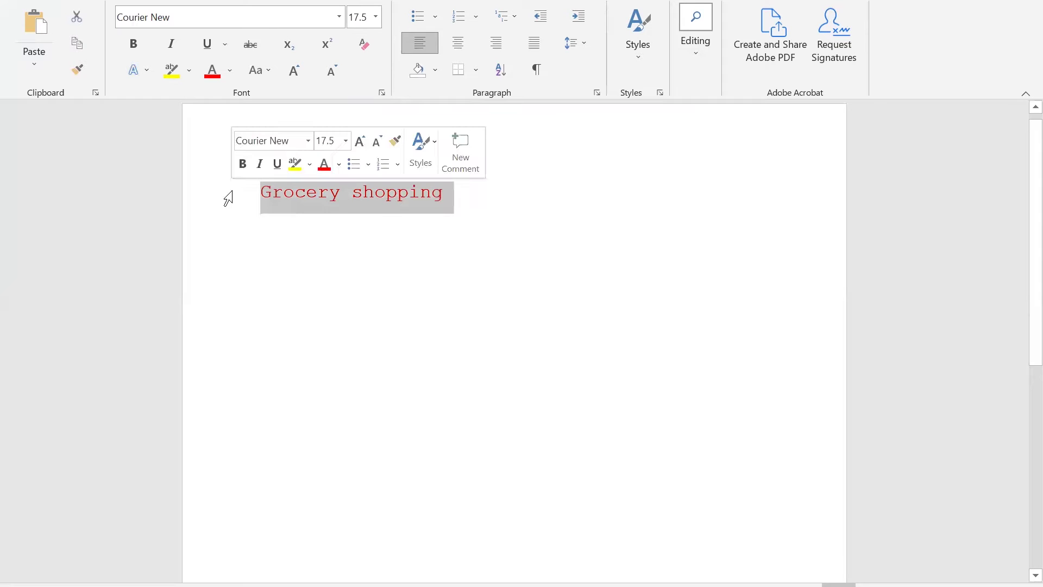
{"action": "left_click", "coordinate": [261, 53]}
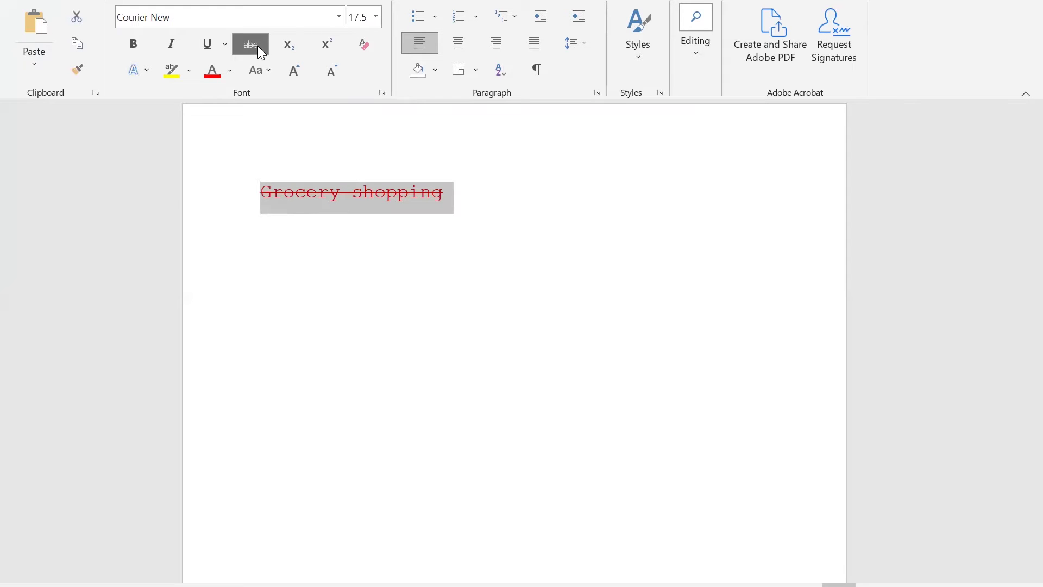
{"action": "left_click", "coordinate": [261, 50]}
{"action": "left_click", "coordinate": [463, 194]}
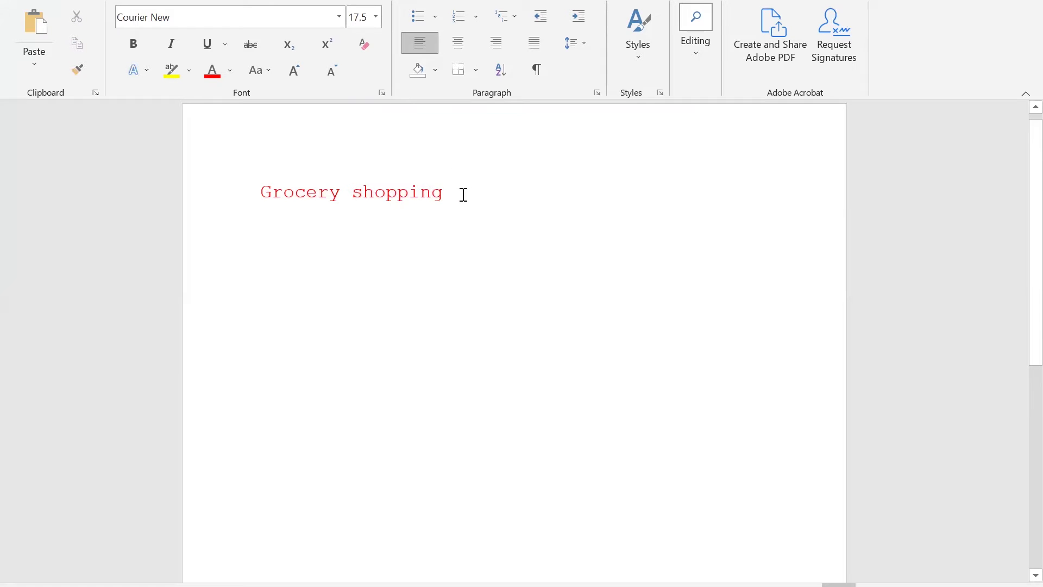
- Try a subscript 6 and a superscript 6 after "Grocery shopping", deleting each one
{"action": "left_click", "coordinate": [293, 52]}
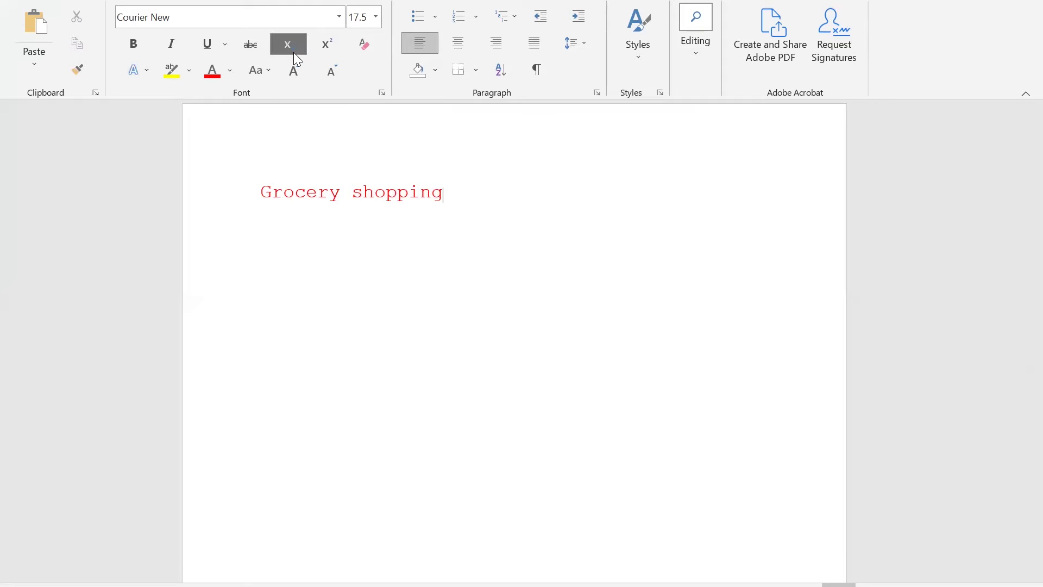
{"action": "type", "text": "6"}
{"action": "key", "text": "BackSpace"}
{"action": "left_click", "coordinate": [320, 47]}
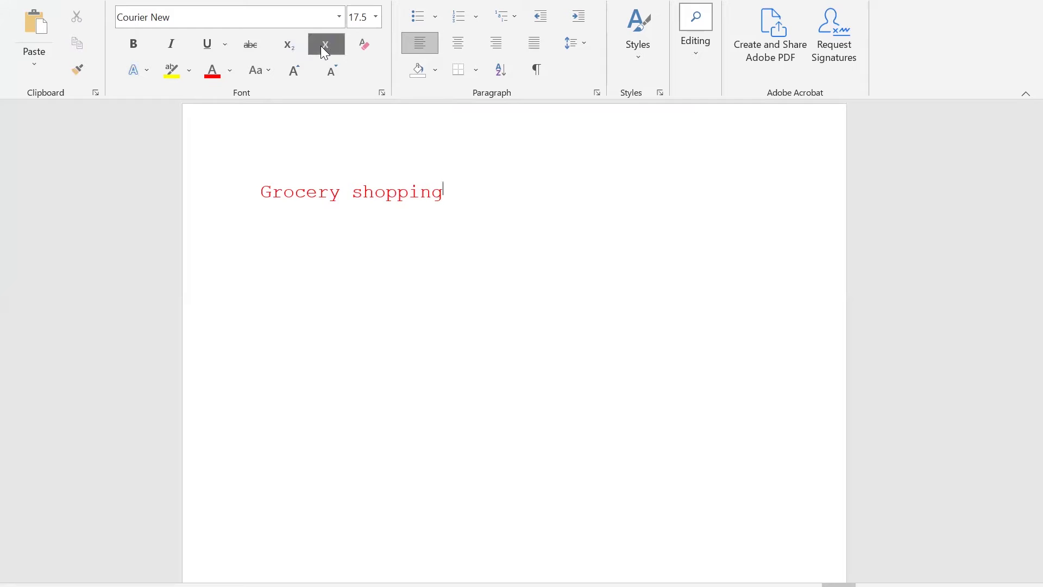
{"action": "type", "text": "6"}
{"action": "key", "text": "BackSpace"}
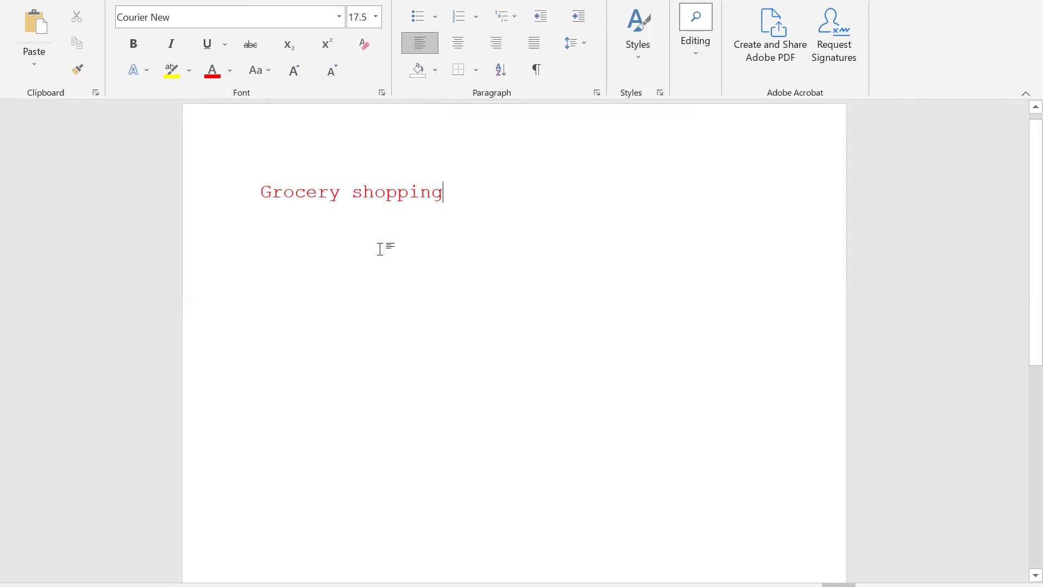
- Look through the text effects and typography options without applying one
{"action": "left_click", "coordinate": [145, 71]}
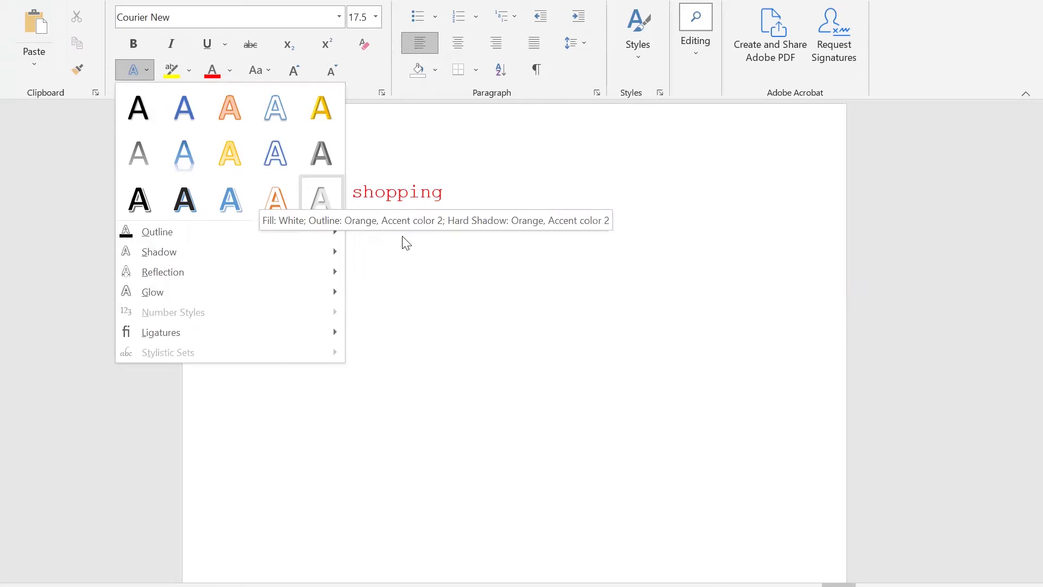
{"action": "left_click", "coordinate": [498, 352]}
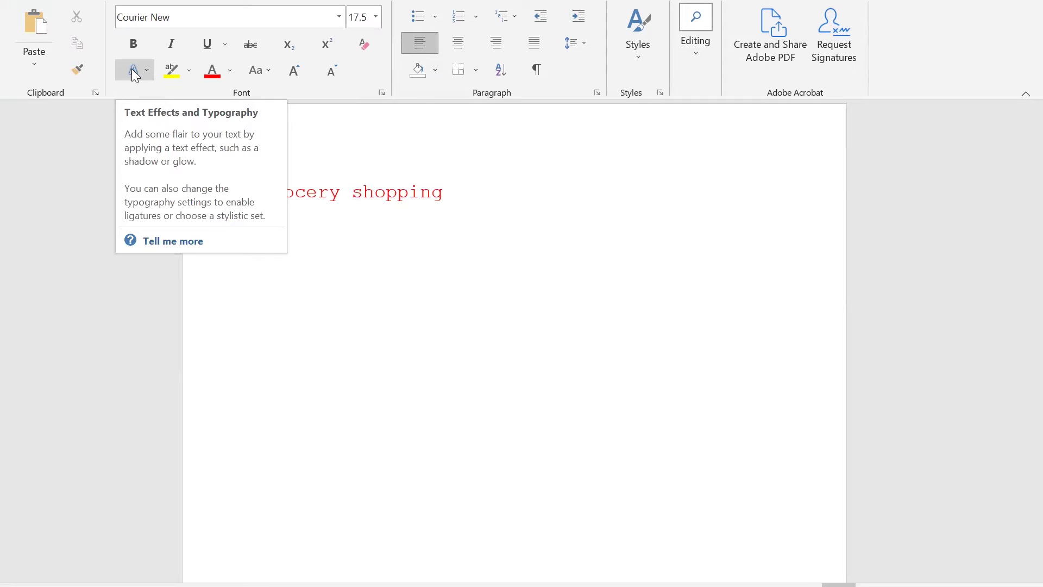
- Try the No Color highlighter on "Grocery shopping", and highlight the whole line in yellow
{"action": "left_click", "coordinate": [185, 71]}
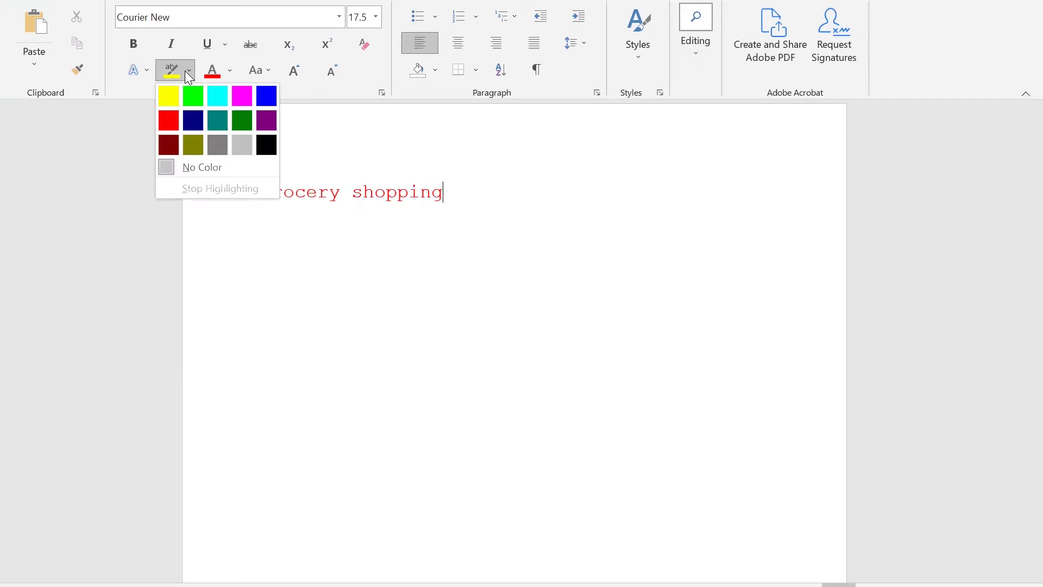
{"action": "left_click", "coordinate": [203, 167]}
{"action": "left_click_drag", "start_coordinate": [424, 195], "coordinate": [260, 190]}
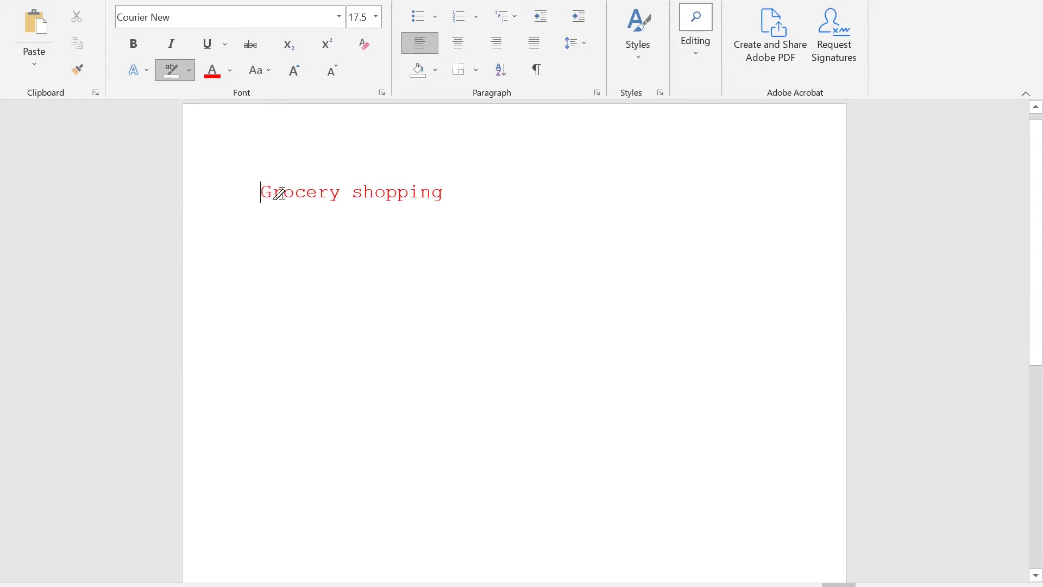
{"action": "triple_click", "coordinate": [269, 191]}
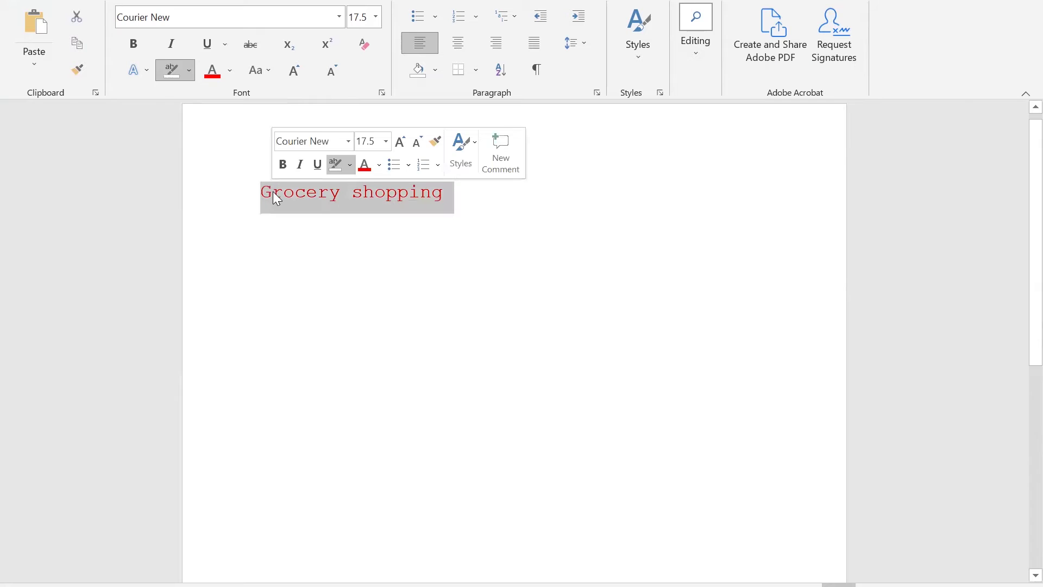
{"action": "left_click", "coordinate": [190, 71]}
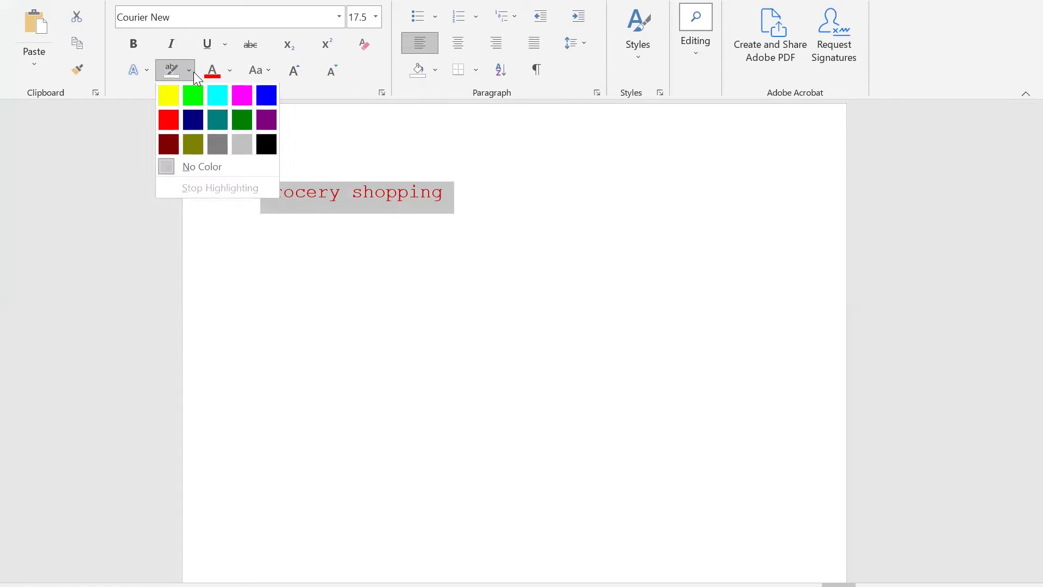
{"action": "left_click", "coordinate": [168, 96]}
{"action": "left_click", "coordinate": [430, 212]}
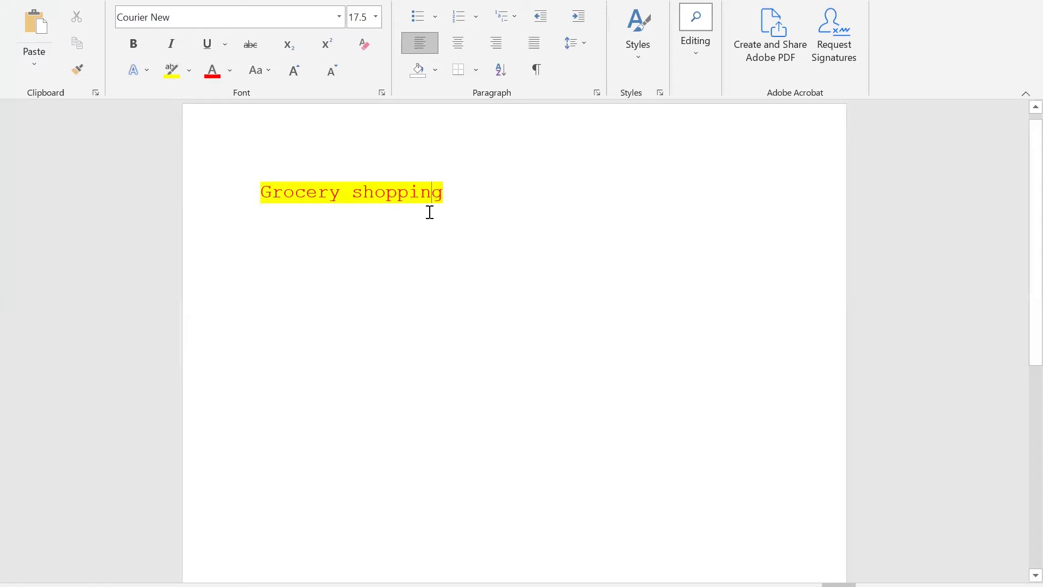
- Remove the yellow highlight from "Grocery shopping" using No Color and turn the highlighter off
{"action": "left_click", "coordinate": [190, 72]}
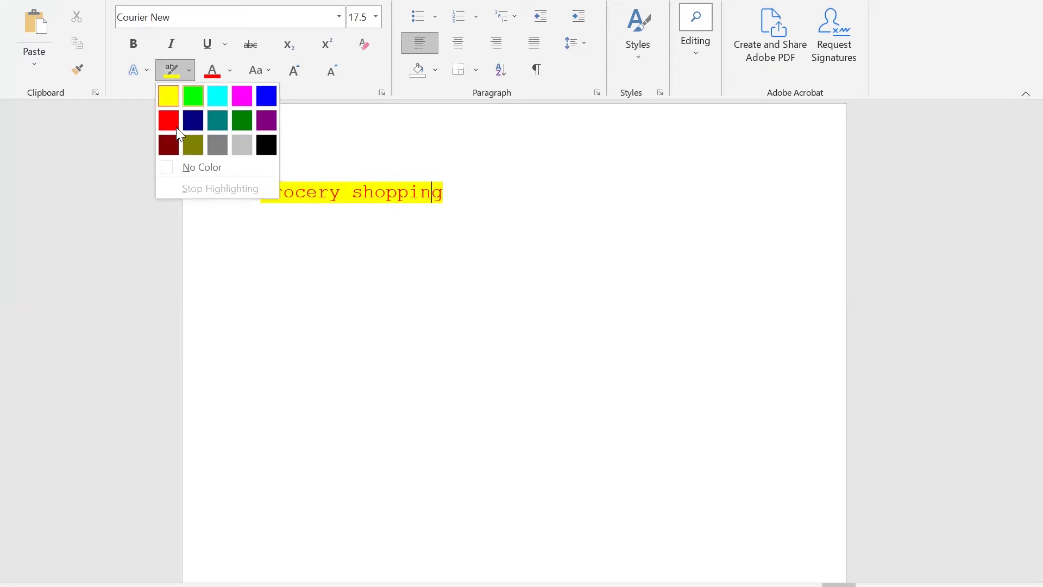
{"action": "left_click", "coordinate": [204, 169]}
{"action": "left_click_drag", "start_coordinate": [450, 194], "coordinate": [283, 194]}
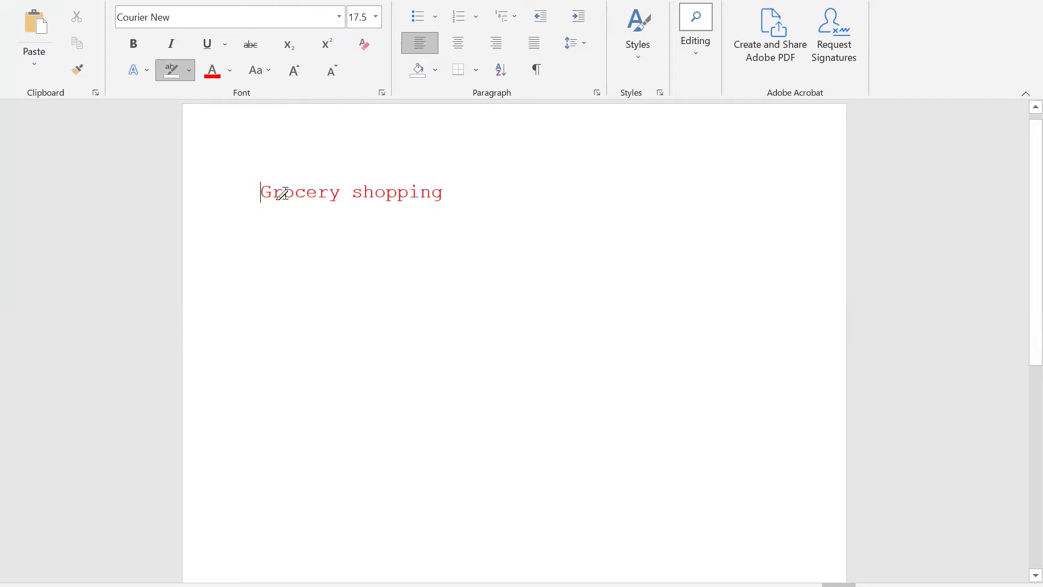
{"action": "left_click", "coordinate": [174, 72]}
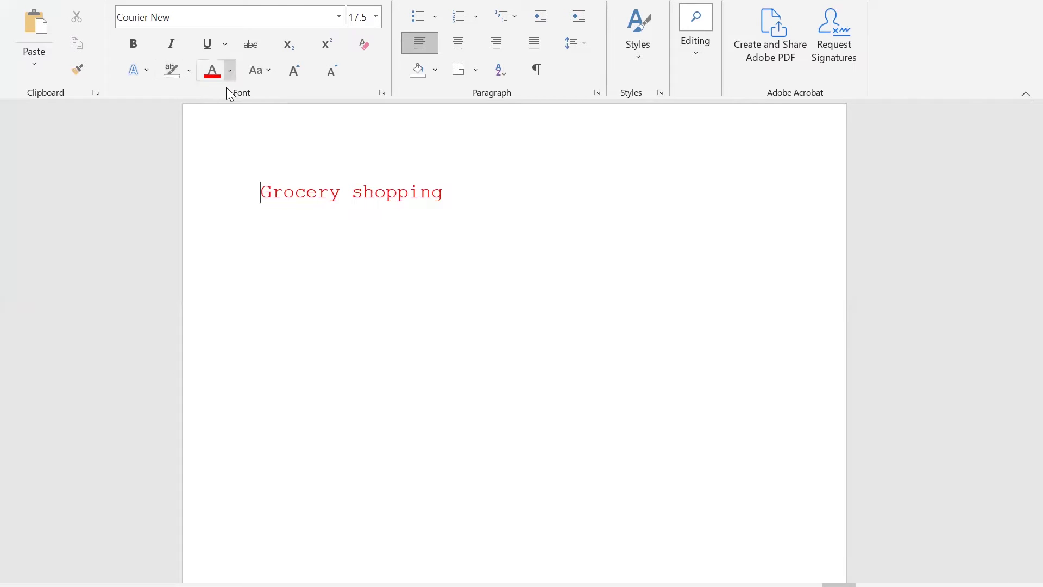
- View the font color palette and the additional colors, and close them without choosing a color
{"action": "left_click", "coordinate": [229, 71]}
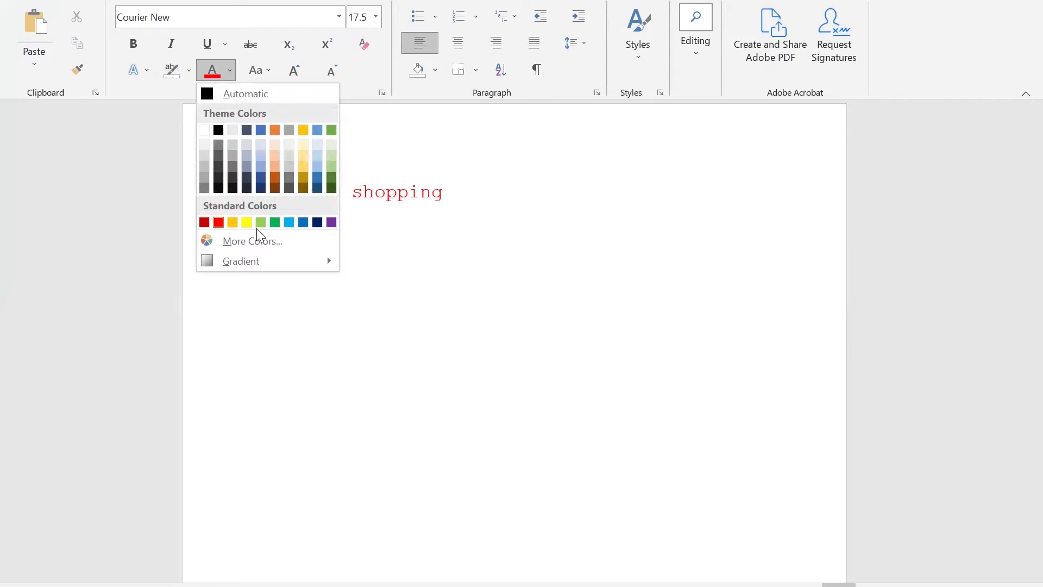
{"action": "left_click", "coordinate": [232, 240]}
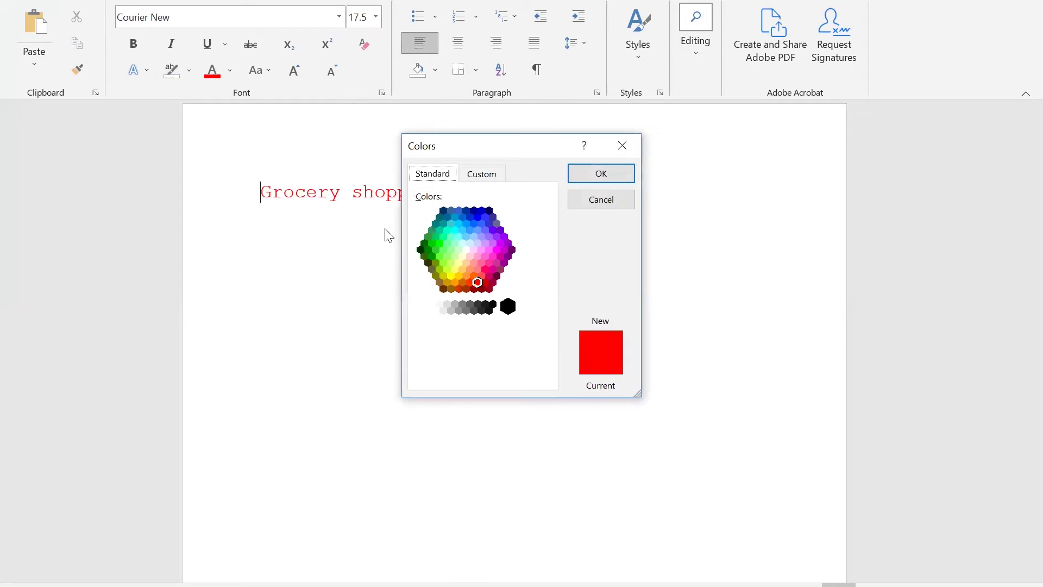
{"action": "left_click", "coordinate": [626, 146]}
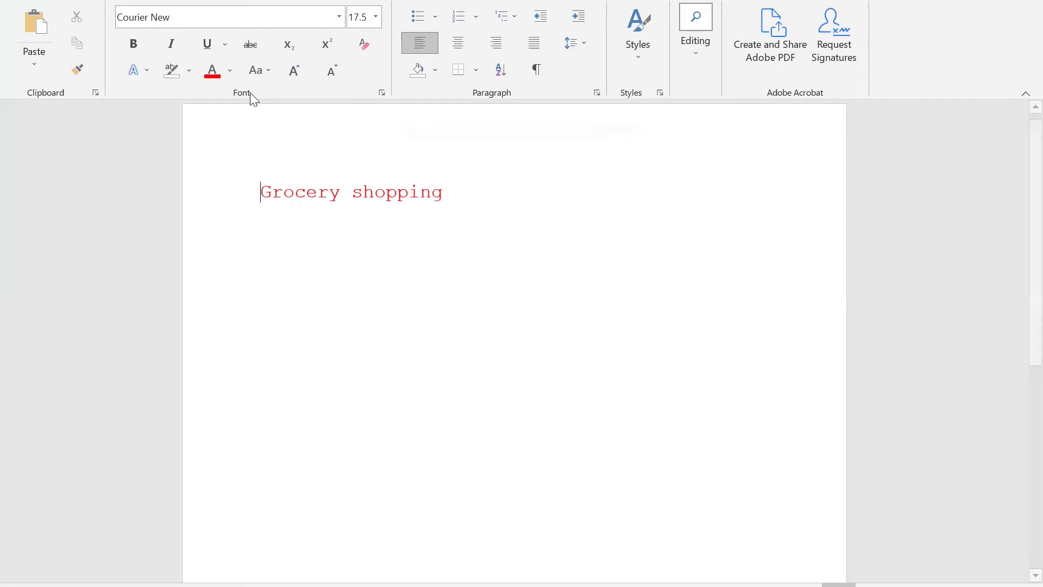
- View the font color gradient variations and the change case options without applying any
{"action": "left_click", "coordinate": [230, 71]}
{"action": "mouse_move", "coordinate": [302, 264]}
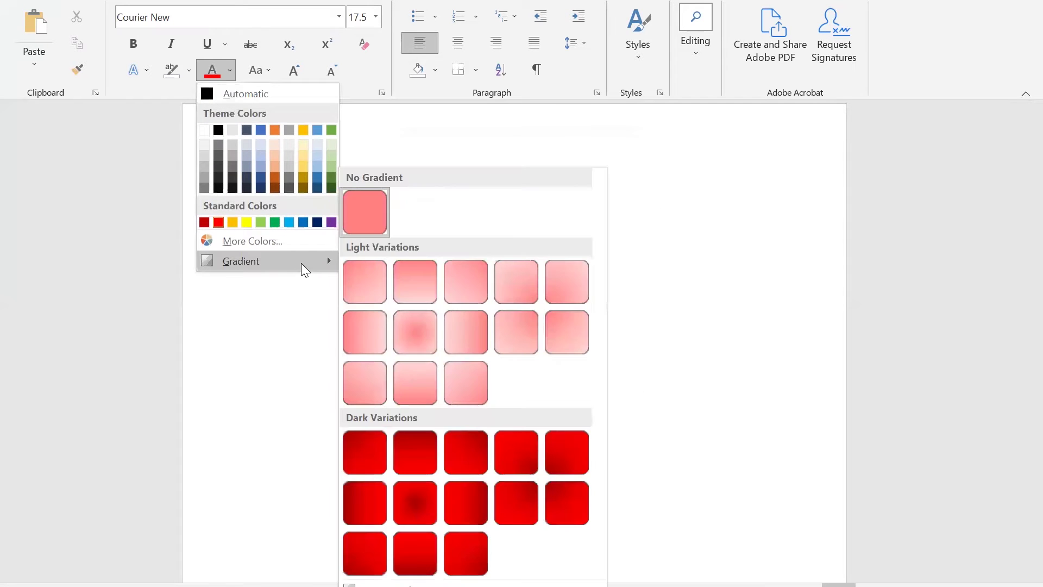
{"action": "left_click", "coordinate": [368, 276]}
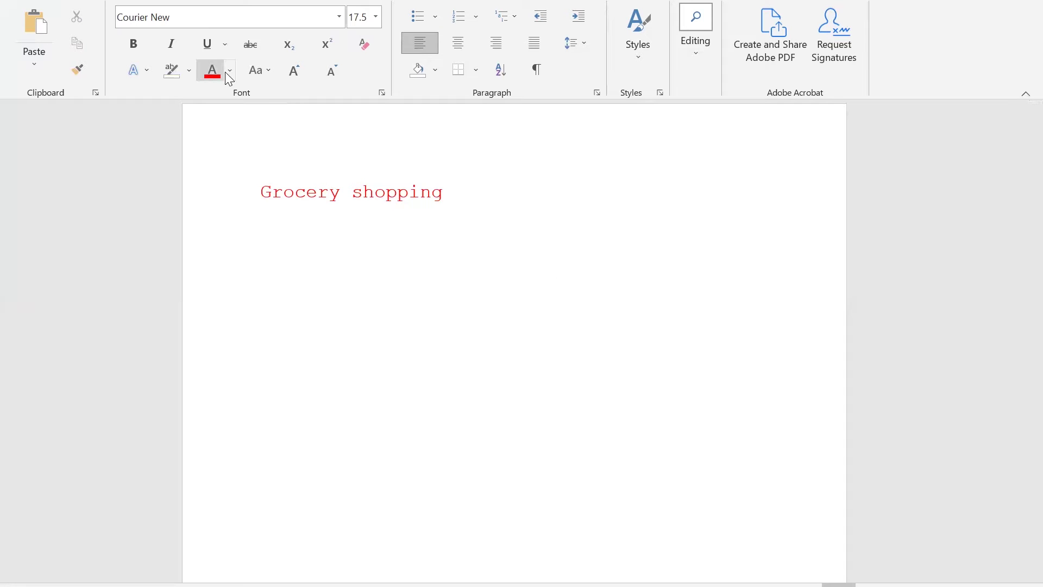
{"action": "left_click", "coordinate": [269, 72]}
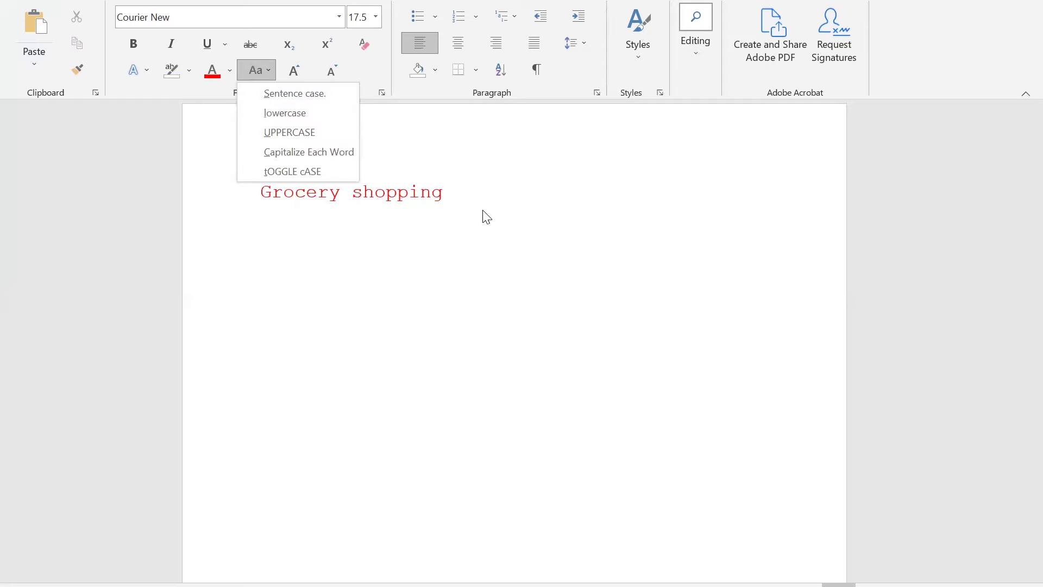
{"action": "left_click", "coordinate": [459, 197]}
{"action": "left_click", "coordinate": [460, 198]}
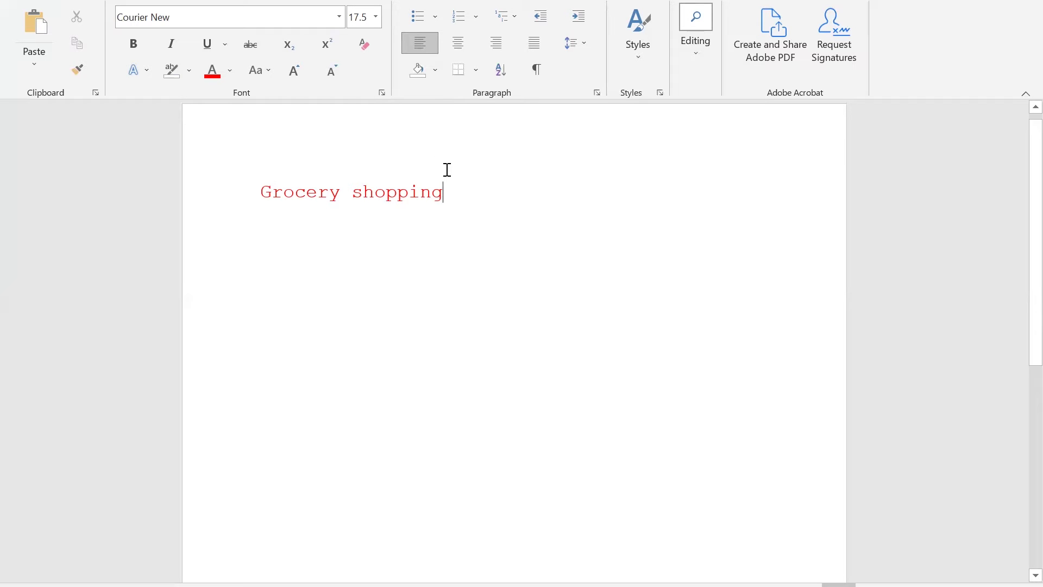
- Select "Grocery shopping" and alternately shrink and grow its font size, ending at 18
{"action": "left_click", "coordinate": [304, 78]}
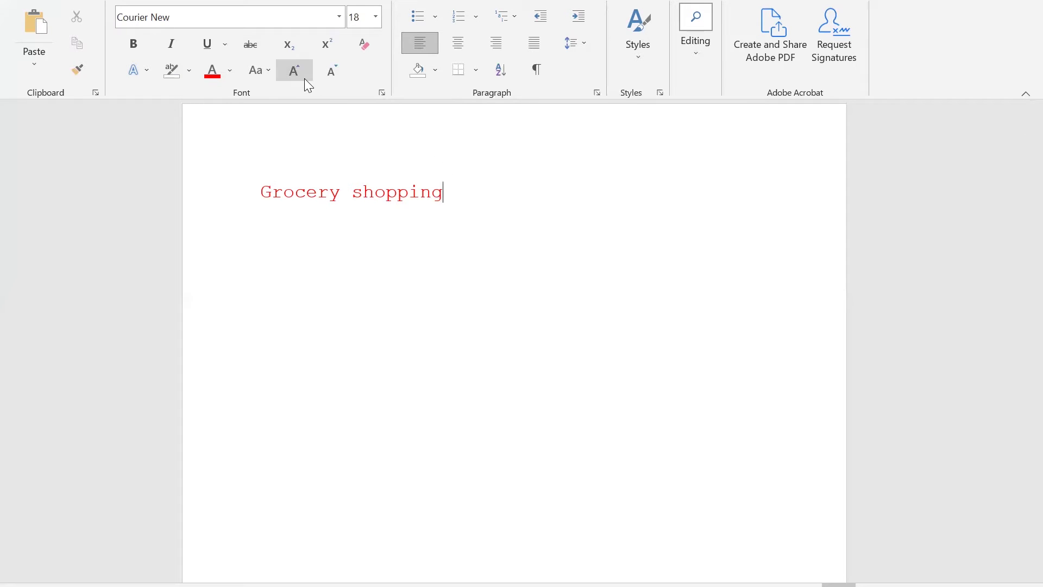
{"action": "left_click_drag", "start_coordinate": [460, 203], "coordinate": [274, 188]}
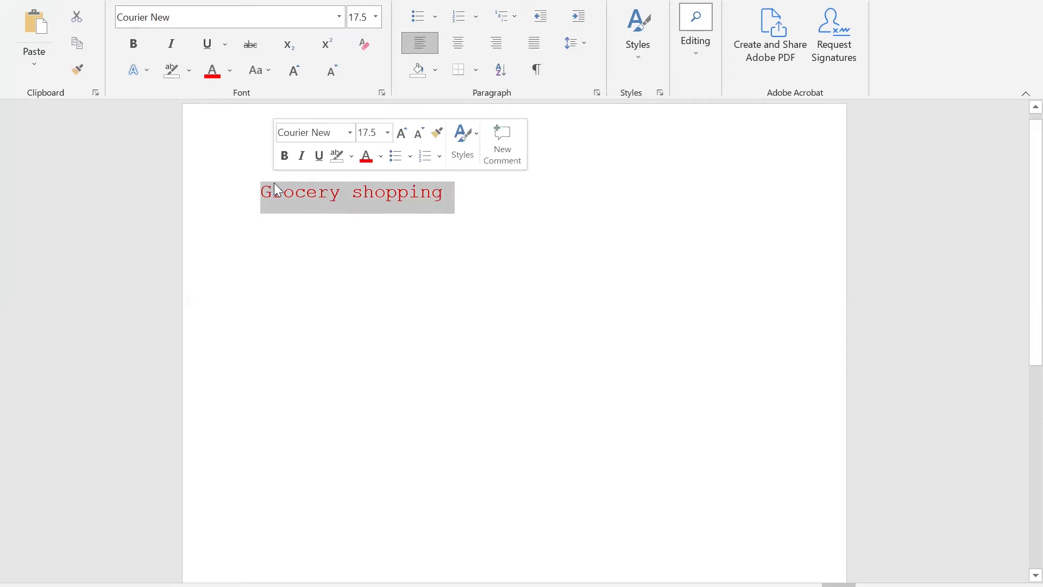
{"action": "left_click", "coordinate": [330, 74]}
{"action": "left_click", "coordinate": [331, 77]}
{"action": "left_click", "coordinate": [291, 75]}
{"action": "left_click", "coordinate": [291, 75]}
{"action": "left_click", "coordinate": [323, 69]}
{"action": "left_click", "coordinate": [323, 70]}
{"action": "left_click", "coordinate": [294, 63]}
{"action": "left_click", "coordinate": [293, 63]}
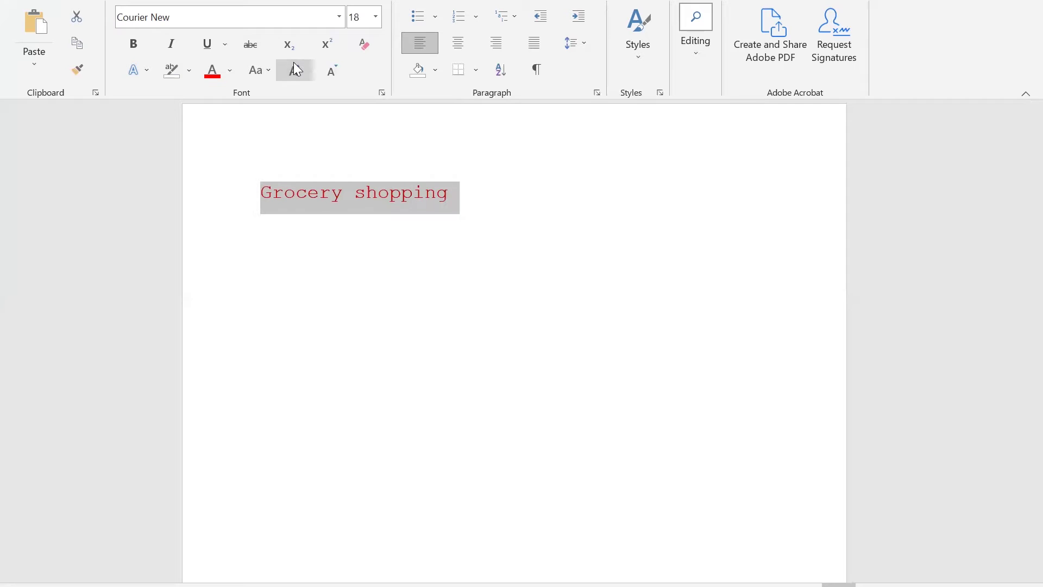
- Shrink the font of "Grocery shopping" step by step to size 10
{"action": "left_click", "coordinate": [338, 77]}
{"action": "left_click", "coordinate": [338, 77]}
{"action": "left_click", "coordinate": [338, 77]}
{"action": "left_click", "coordinate": [338, 78]}
{"action": "left_click", "coordinate": [337, 77]}
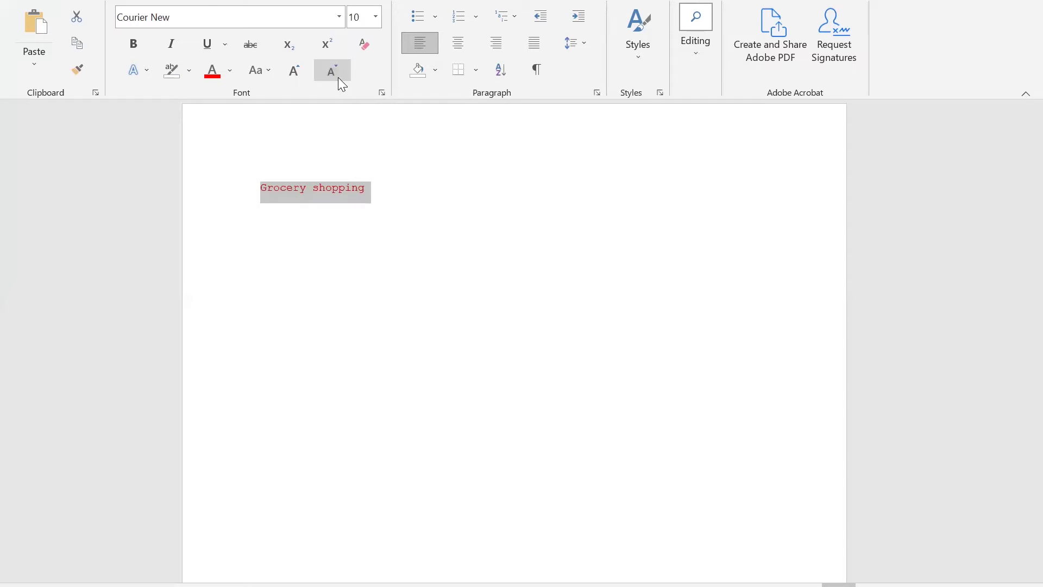
- Grow the font of "Grocery shopping" step by step to size 20 and deselect the text
{"action": "left_click", "coordinate": [302, 73]}
{"action": "left_click", "coordinate": [302, 73]}
{"action": "left_click", "coordinate": [302, 73]}
{"action": "left_click", "coordinate": [302, 72]}
{"action": "left_click", "coordinate": [302, 73]}
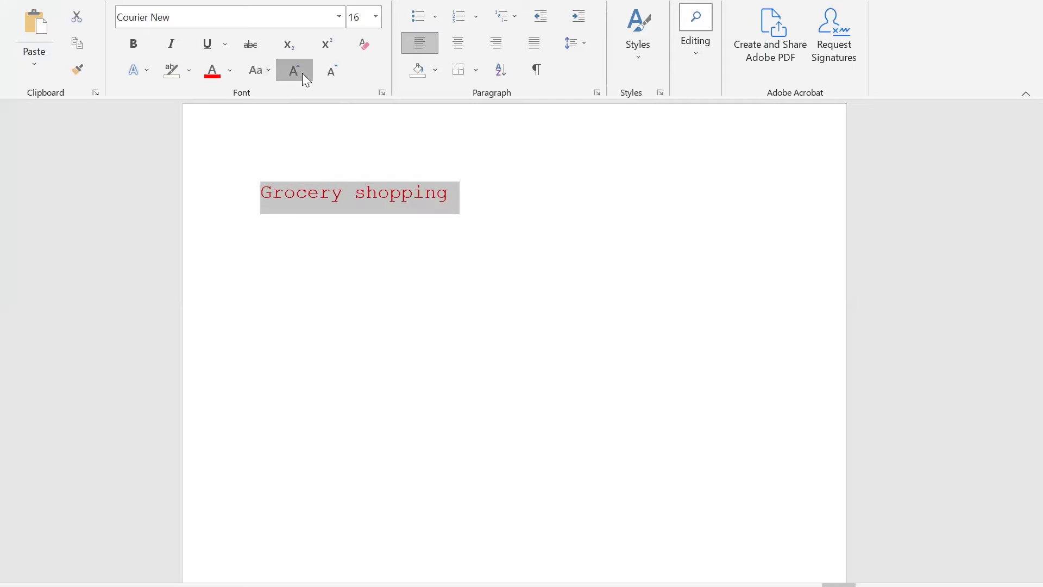
{"action": "left_click", "coordinate": [302, 73]}
{"action": "left_click", "coordinate": [500, 209]}
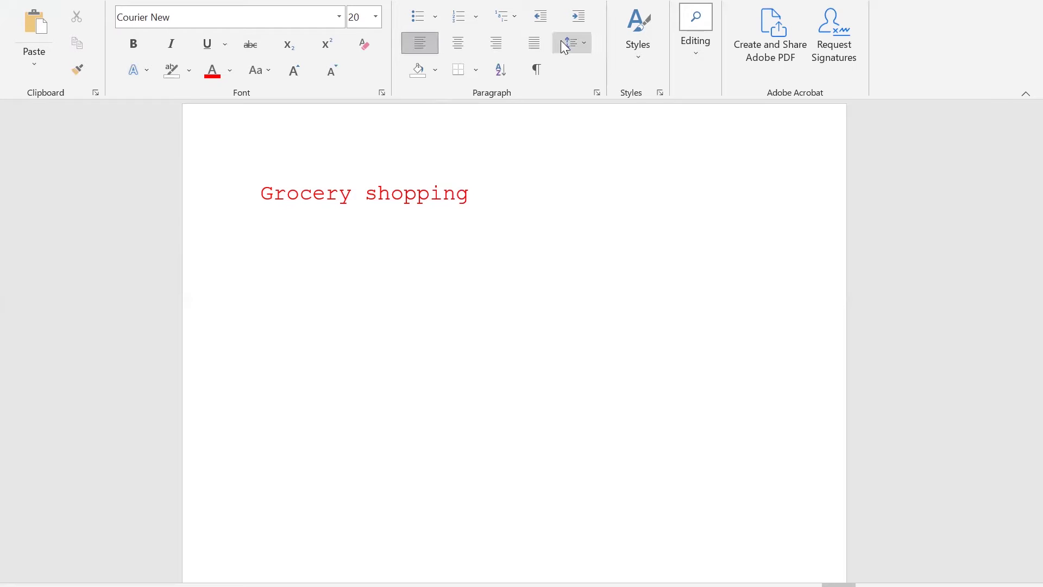
- Center the "Grocery shopping" line and add random filler letters after it until the text wraps onto several lines
{"action": "left_click", "coordinate": [459, 43]}
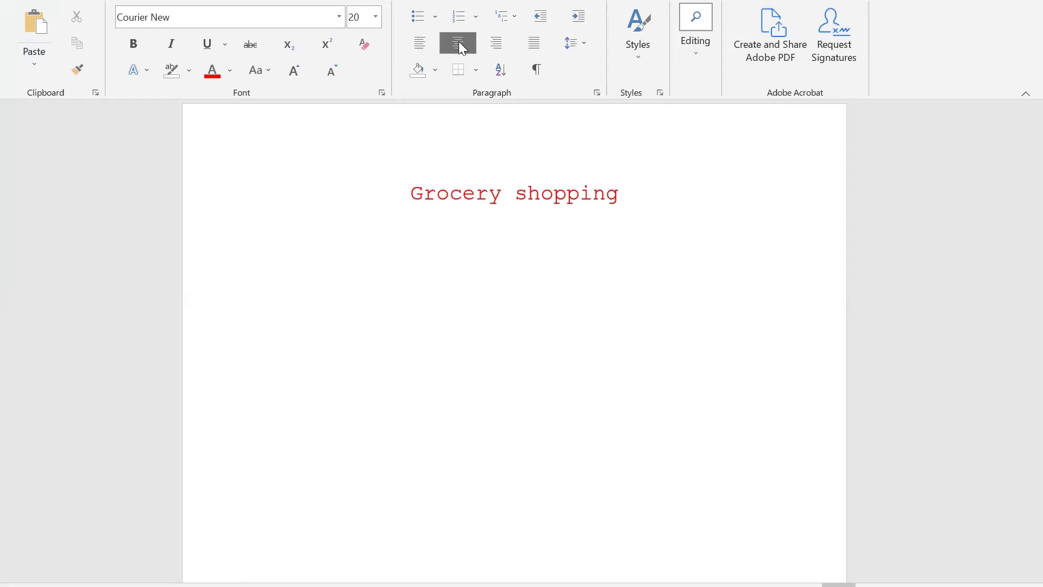
{"action": "type", "text": "hifuveeinra"}
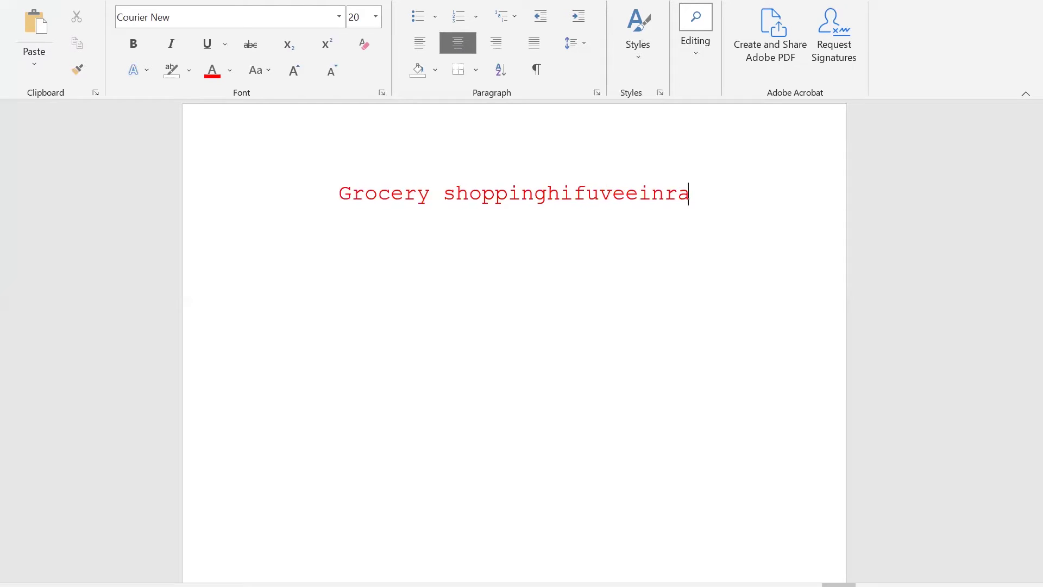
{"action": "type", "text": "iaiuvnuvffiuvnviuviuvuniv"}
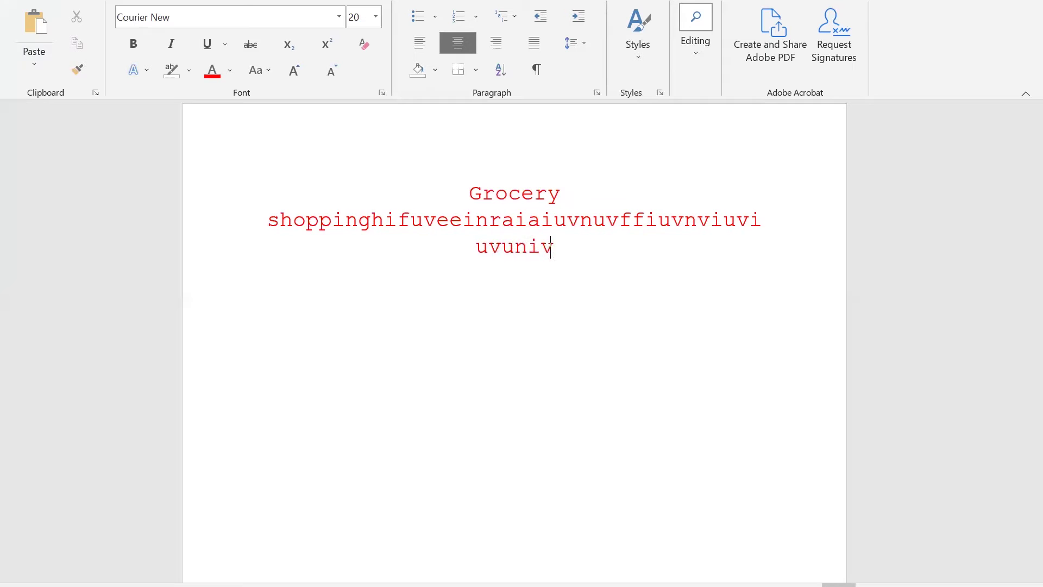
{"action": "type", "text": "uifvuivfinuvfiufiuvdiu"}
- Delete all the random filler letters after "Grocery shopping"
{"action": "key", "text": "BackSpace"}
{"action": "key", "text": "BackSpace"}
{"action": "key", "text": "BackSpace"}
{"action": "key", "text": "BackSpace"}
{"action": "key", "text": "BackSpace"}
{"action": "key", "text": "BackSpace"}
{"action": "key", "text": "BackSpace"}
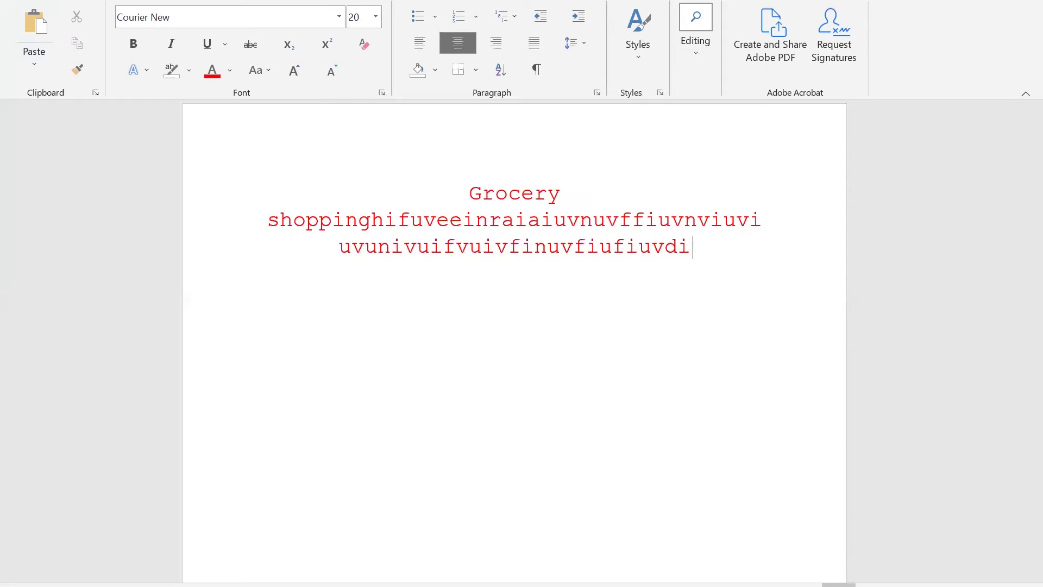
{"action": "key", "text": "BackSpace"}
{"action": "key", "text": "BackSpace"}
{"action": "key", "text": "BackSpace"}
{"action": "key", "text": "BackSpace"}
{"action": "key", "text": "BackSpace"}
{"action": "key", "text": "BackSpace"}
{"action": "key", "text": "BackSpace"}
{"action": "key", "text": "BackSpace"}
{"action": "key", "text": "BackSpace"}
{"action": "key", "text": "BackSpace"}
{"action": "key", "text": "BackSpace"}
{"action": "key", "text": "BackSpace"}
{"action": "key", "text": "BackSpace"}
{"action": "key", "text": "BackSpace"}
{"action": "key", "text": "BackSpace"}
{"action": "key", "text": "BackSpace"}
{"action": "key", "text": "BackSpace"}
{"action": "key", "text": "BackSpace"}
{"action": "key", "text": "BackSpace"}
{"action": "key", "text": "BackSpace"}
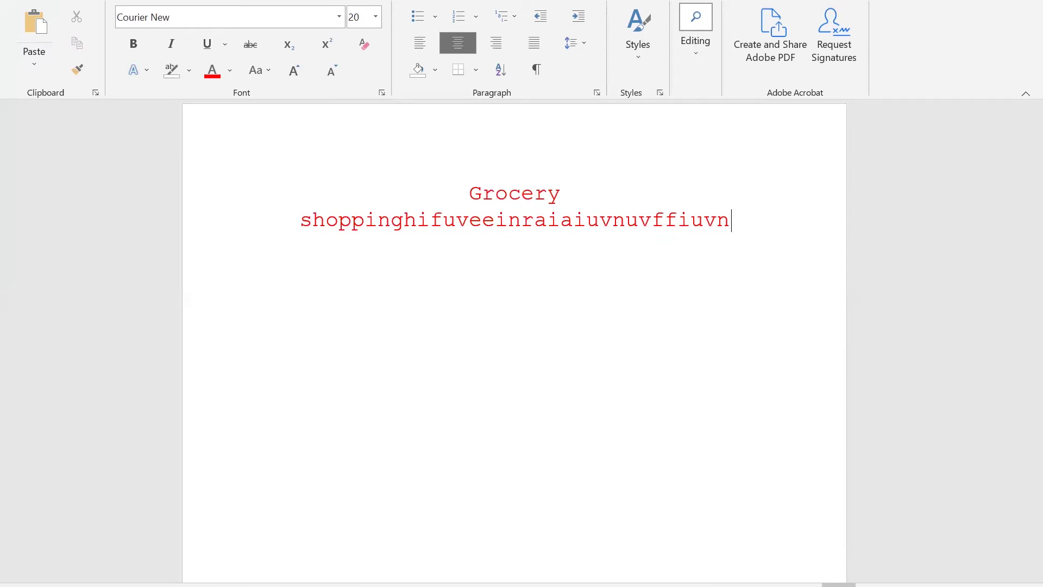
{"action": "key", "text": "BackSpace"}
{"action": "key", "text": "BackSpace"}
{"action": "key", "text": "BackSpace"}
{"action": "key", "text": "BackSpace"}
{"action": "key", "text": "BackSpace"}
{"action": "key", "text": "BackSpace"}
{"action": "key", "text": "BackSpace"}
{"action": "key", "text": "BackSpace"}
{"action": "key", "text": "BackSpace"}
{"action": "key", "text": "BackSpace"}
{"action": "key", "text": "BackSpace"}
{"action": "key", "text": "BackSpace"}
{"action": "key", "text": "BackSpace"}
{"action": "key", "text": "BackSpace"}
{"action": "key", "text": "BackSpace"}
{"action": "key", "text": "BackSpace"}
{"action": "key", "text": "BackSpace"}
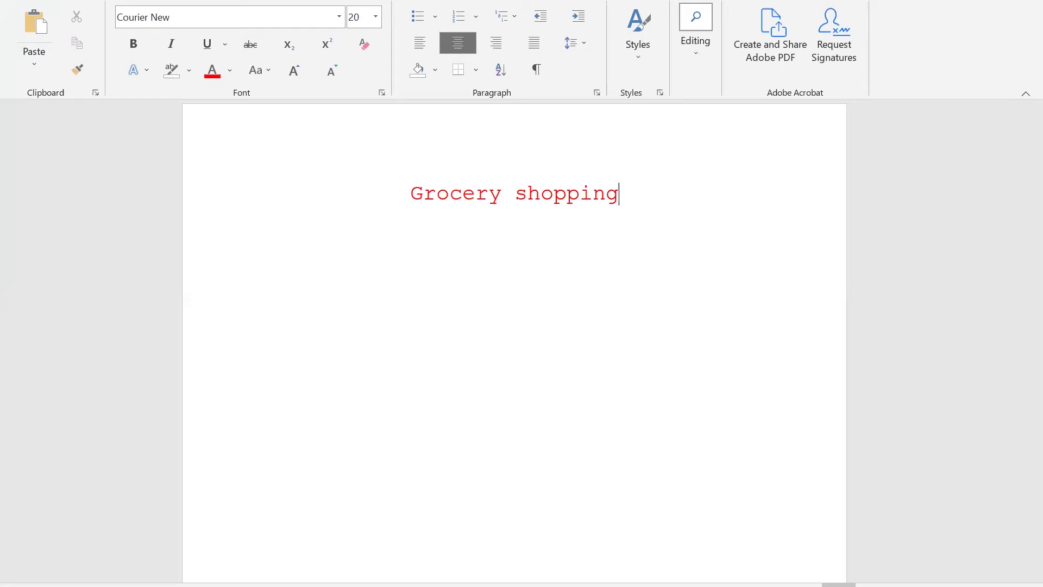
- Try right and justified alignment on the "Grocery shopping" line, and return it to left alignment
{"action": "left_click", "coordinate": [502, 39]}
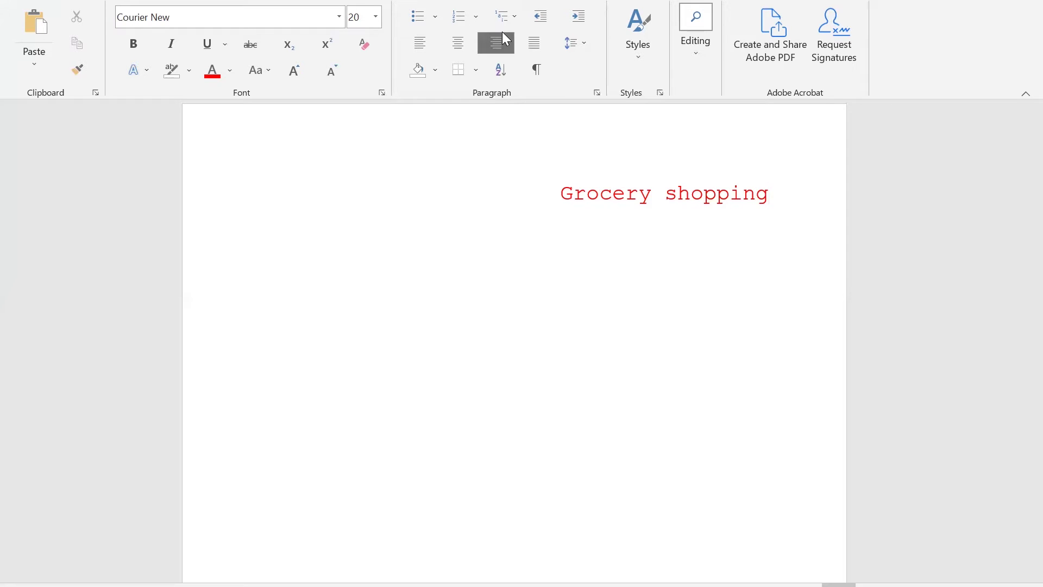
{"action": "left_click", "coordinate": [527, 45]}
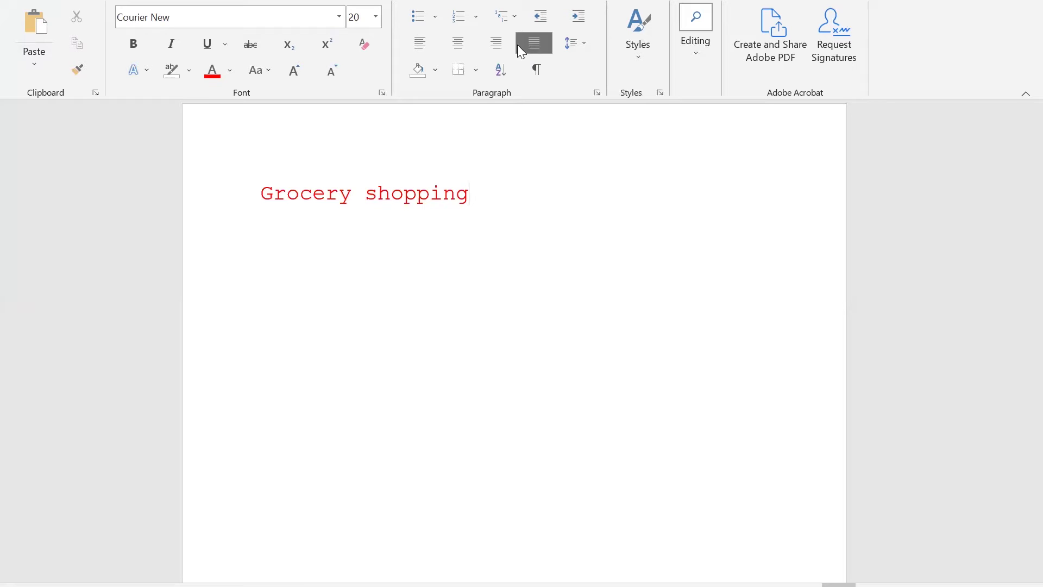
{"action": "left_click", "coordinate": [415, 50]}
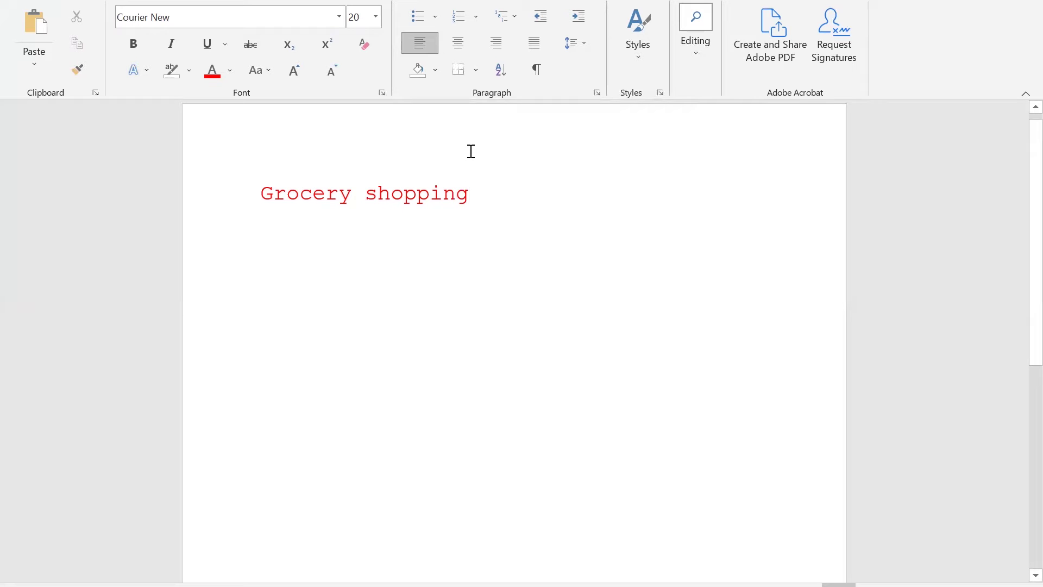
- Turn the "Grocery shopping" line into a bulleted list item
{"action": "left_click", "coordinate": [420, 21]}
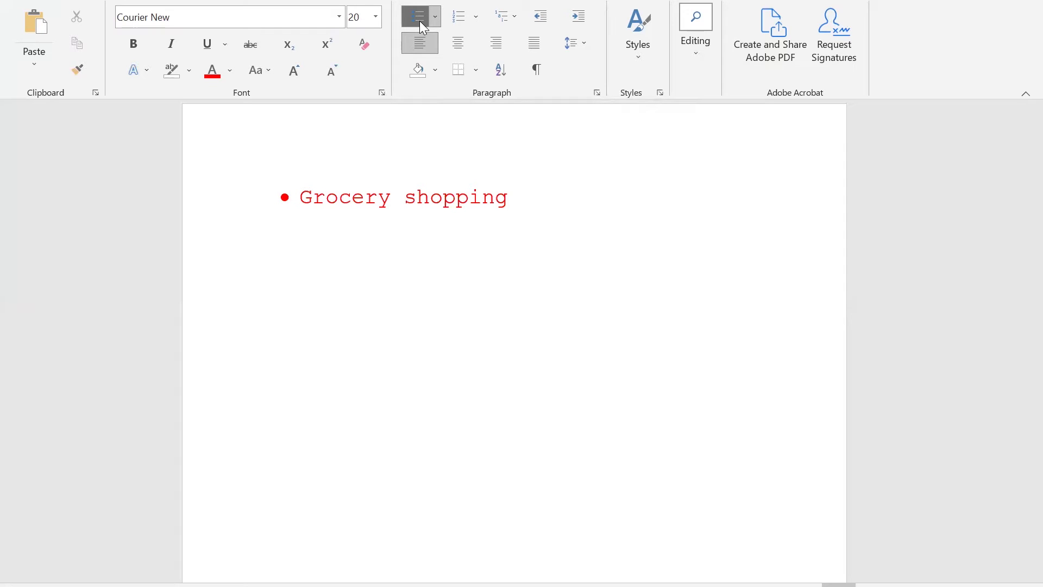
- Try removing and reapplying the bullet on "Grocery shopping", and undo both changes
{"action": "left_click", "coordinate": [306, 196]}
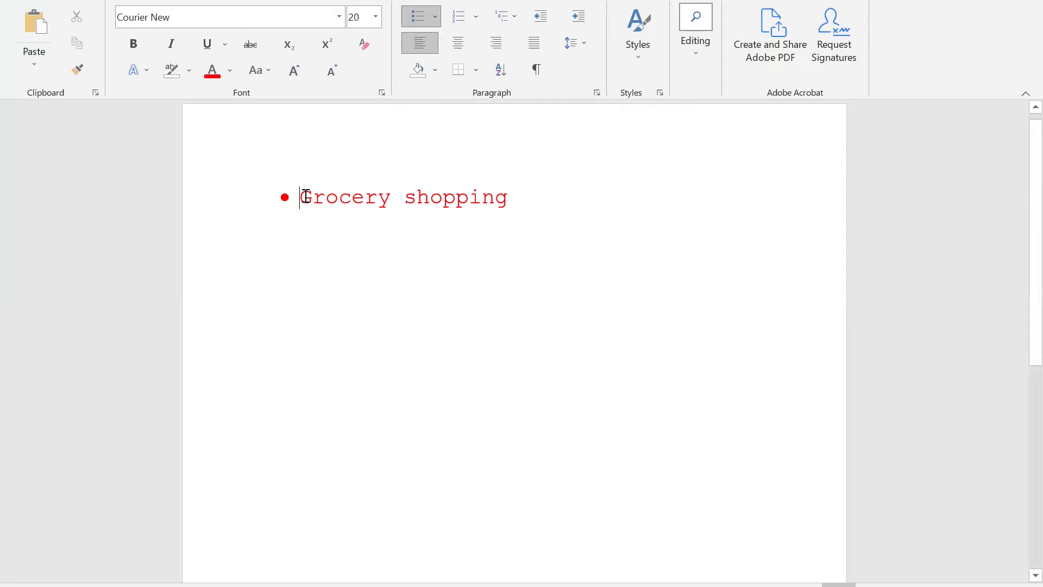
{"action": "key", "text": "BackSpace"}
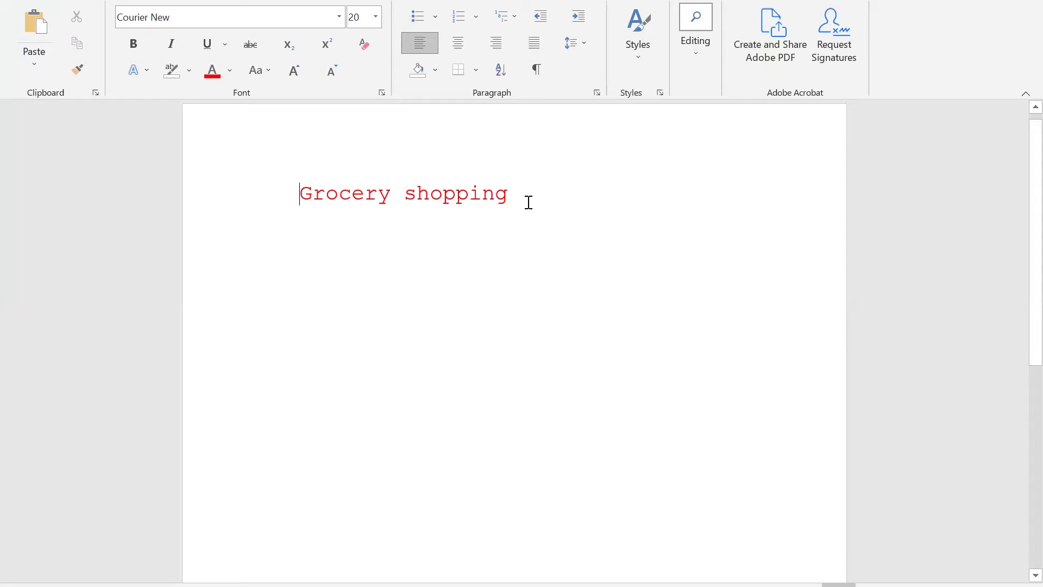
{"action": "left_click", "coordinate": [415, 20]}
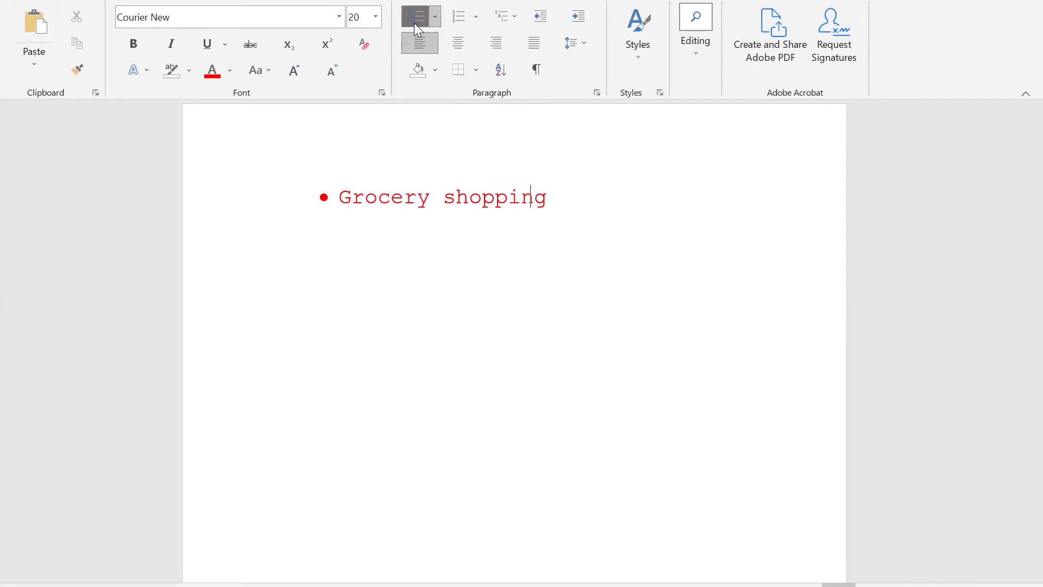
{"action": "key", "text": "ctrl+z"}
{"action": "key", "text": "ctrl+z"}
- Add the indented sub-bullets "Milk" and "Cookies" under "Grocery shopping"
{"action": "left_click", "coordinate": [525, 201]}
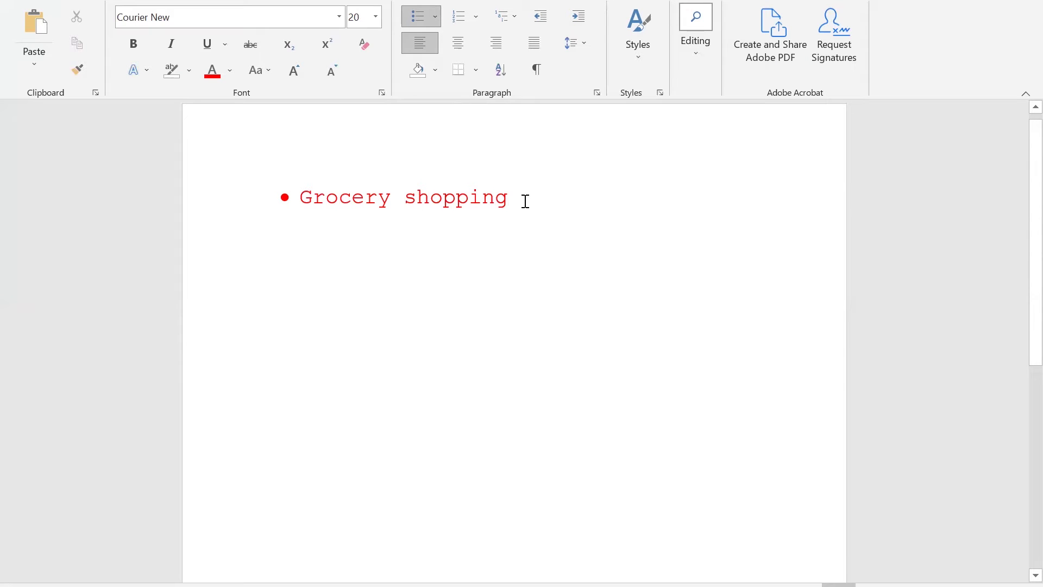
{"action": "key", "text": "Return"}
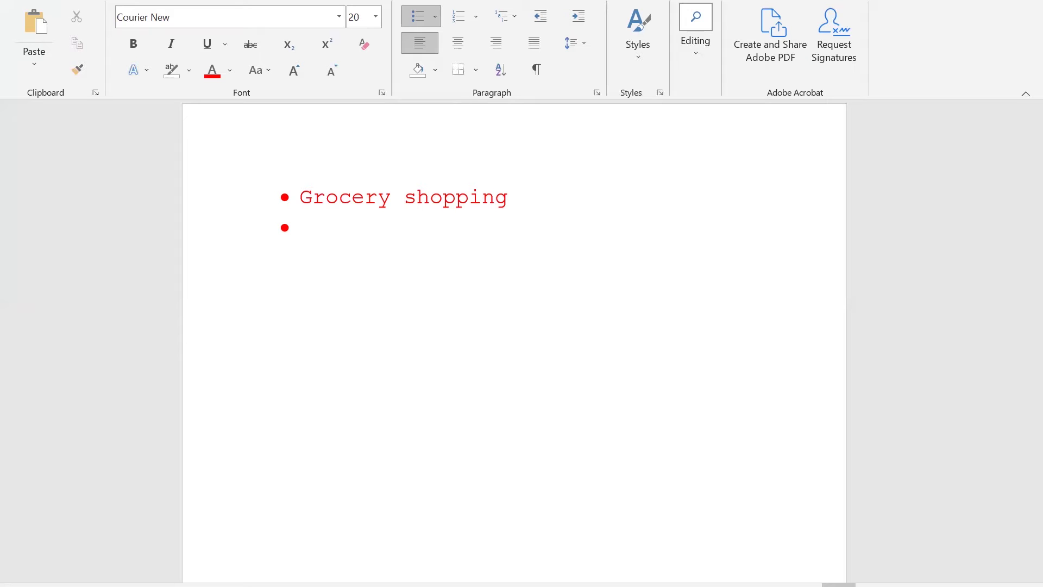
{"action": "key", "text": "Tab"}
{"action": "type", "text": "Mill"}
{"action": "key", "text": "BackSpace"}
{"action": "type", "text": "k"}
{"action": "key", "text": "Return"}
{"action": "type", "text": "Cookies"}
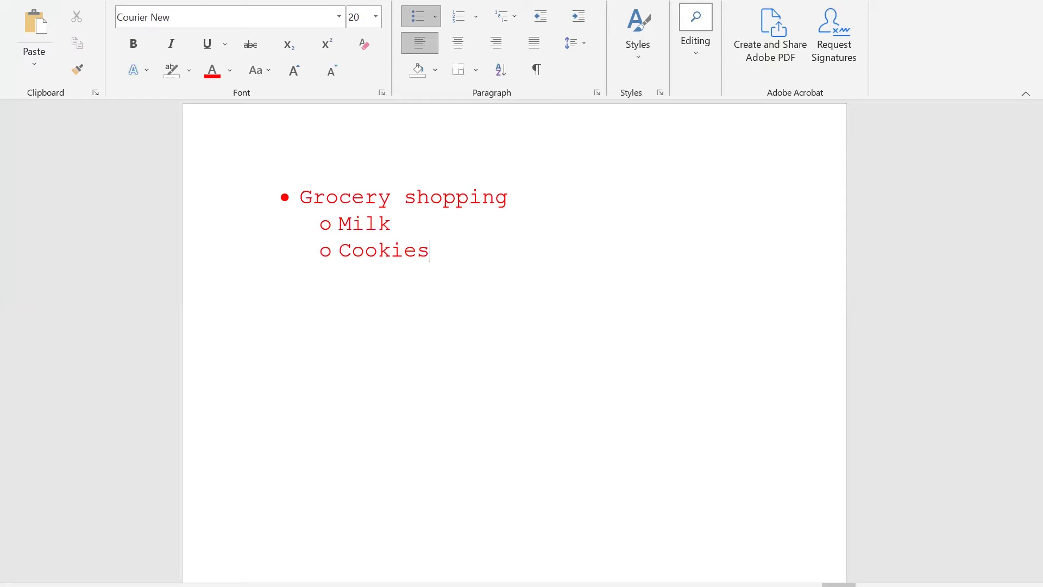
- Add a main-level bullet reading "Pick up my car from the shop" below "Cookies", without extra space after it
{"action": "key", "text": "Return"}
{"action": "key", "text": "shift+Tab"}
{"action": "type", "text": "Pick up my car"}
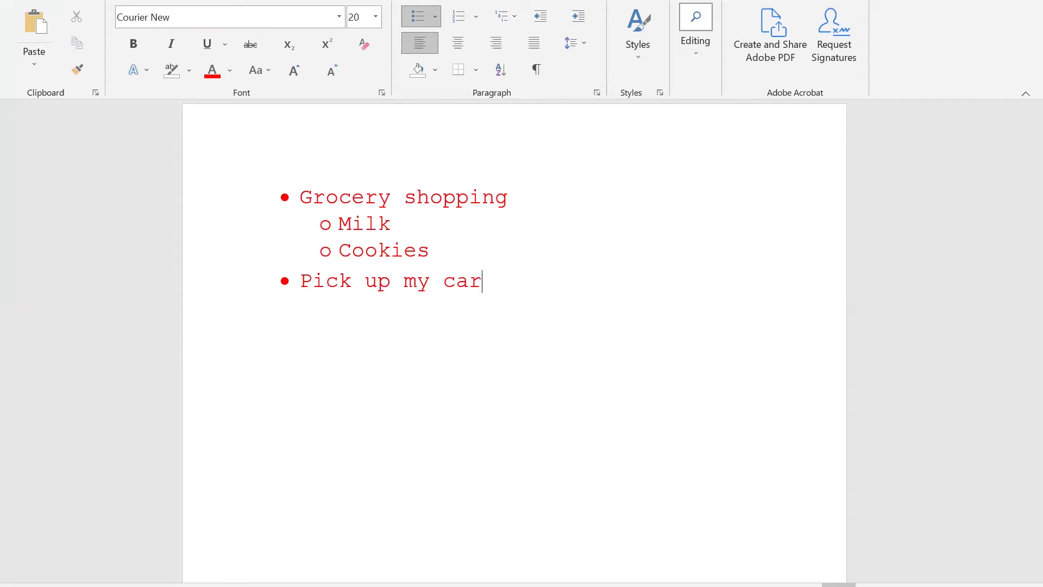
{"action": "type", "text": " from the shop"}
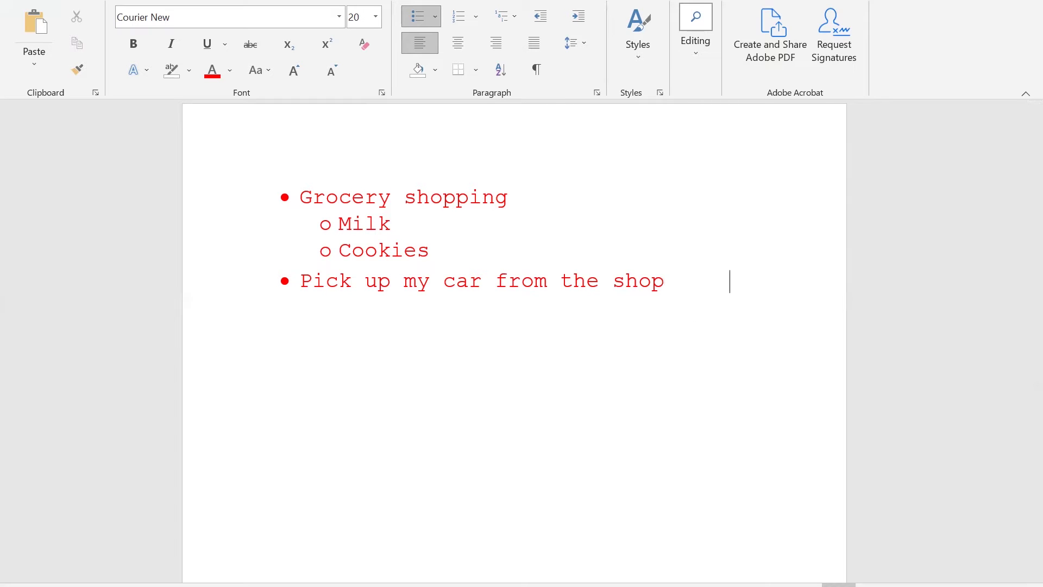
{"action": "key", "text": "BackSpace"}
{"action": "key", "text": "BackSpace"}
{"action": "key", "text": "BackSpace"}
{"action": "key", "text": "BackSpace"}
{"action": "key", "text": "BackSpace"}
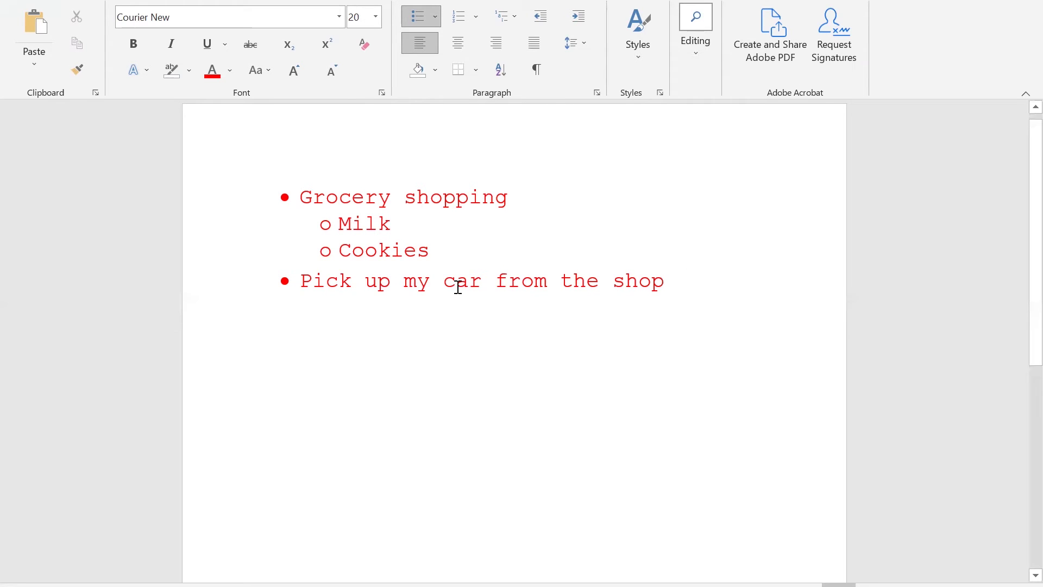
- Insert the sub-bullet "Kroger" above "Cookies" and indent "Cookies" one level beneath it
{"action": "left_click", "coordinate": [301, 282]}
{"action": "left_click", "coordinate": [341, 243]}
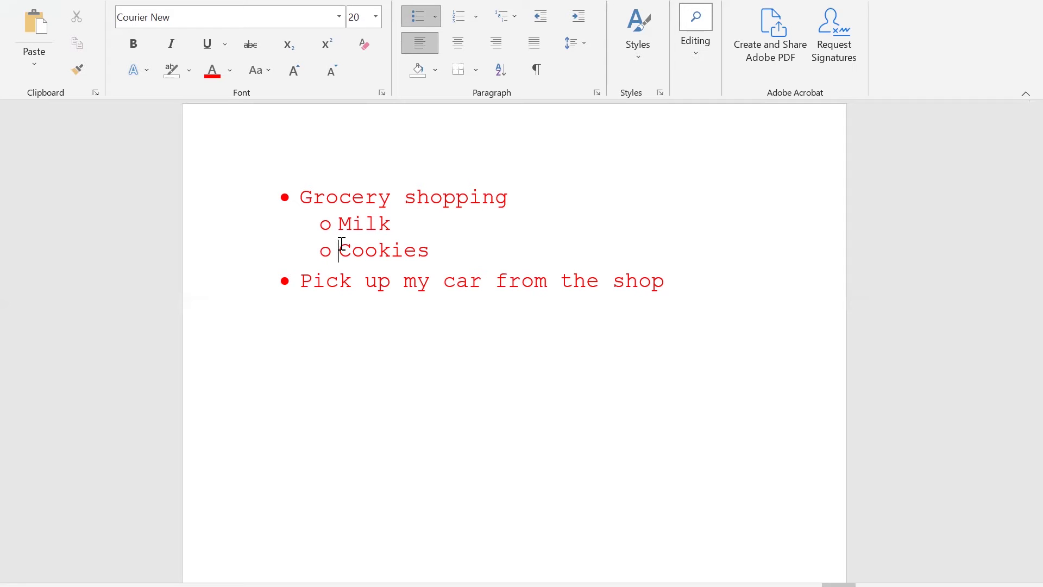
{"action": "type", "text": "Kroger"}
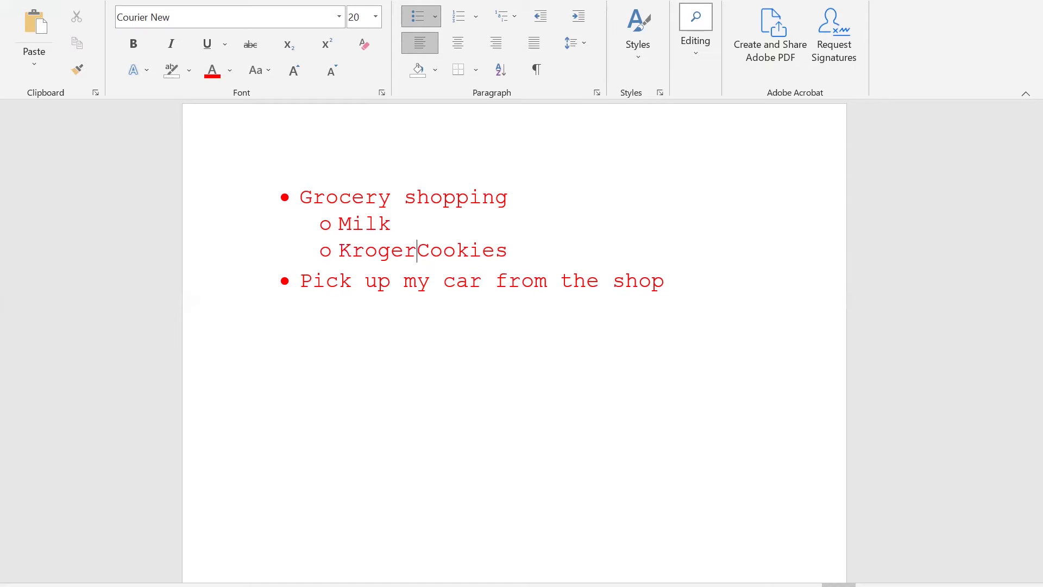
{"action": "key", "text": "Return"}
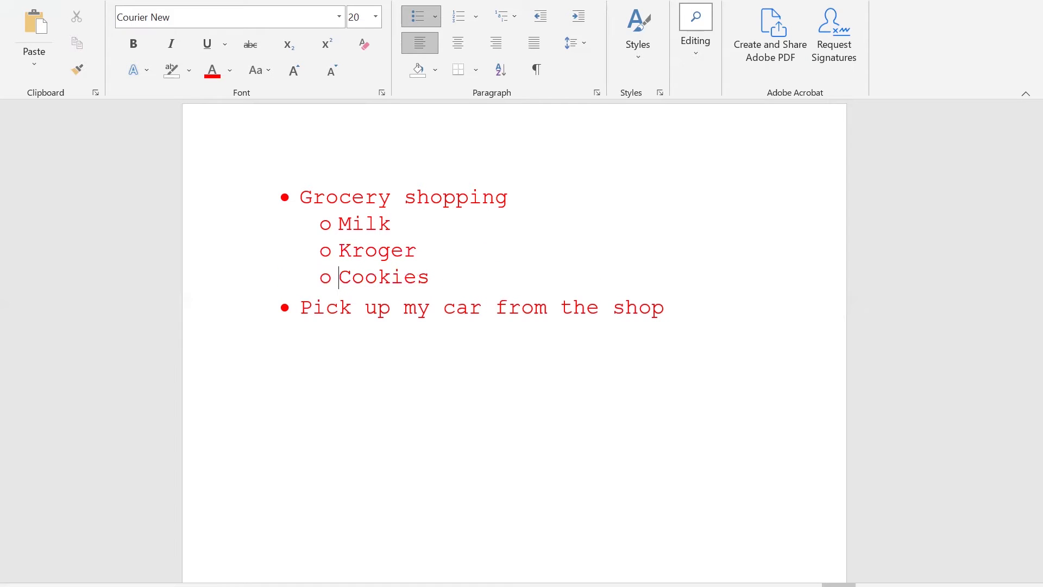
{"action": "key", "text": "Tab"}
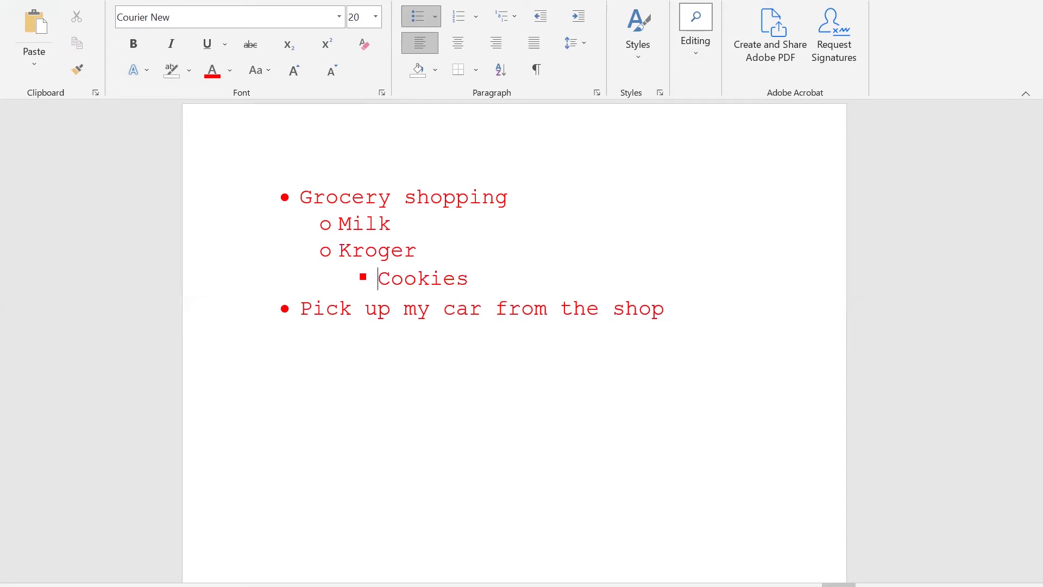
- Indent "Cookies" several levels deeper, and bring it back to one level beneath "Kroger"
{"action": "key", "text": "Tab"}
{"action": "key", "text": "Tab"}
{"action": "key", "text": "Tab"}
{"action": "key", "text": "Tab"}
{"action": "key", "text": "Tab"}
{"action": "key", "text": "Tab"}
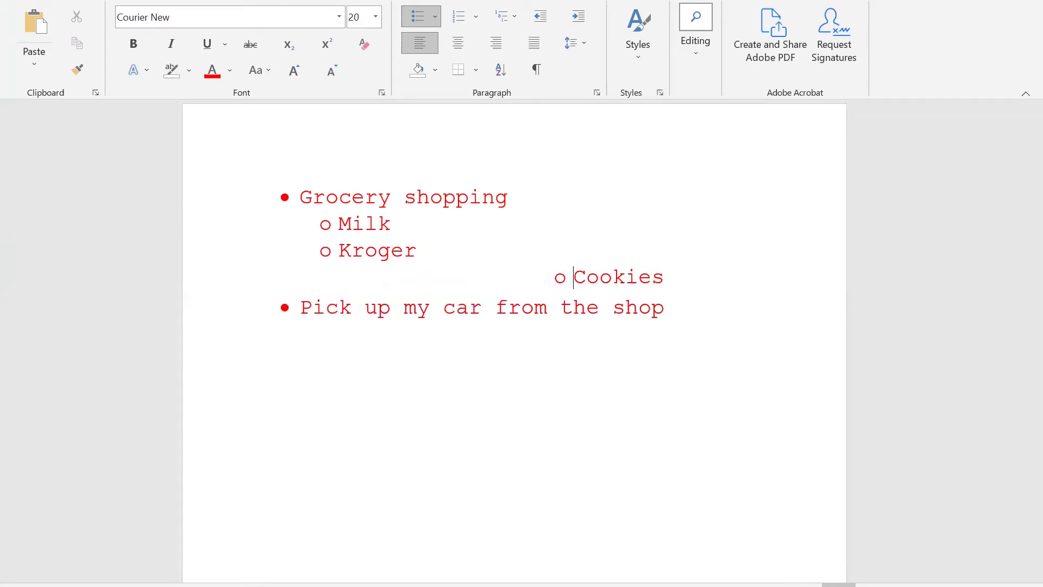
{"action": "key", "text": "shift+Tab"}
{"action": "key", "text": "shift+Tab"}
{"action": "key", "text": "shift+Tab"}
{"action": "key", "text": "shift+Tab"}
{"action": "key", "text": "shift+Tab"}
{"action": "key", "text": "shift+Tab"}
{"action": "key", "text": "shift+Tab"}
{"action": "key", "text": "Tab"}
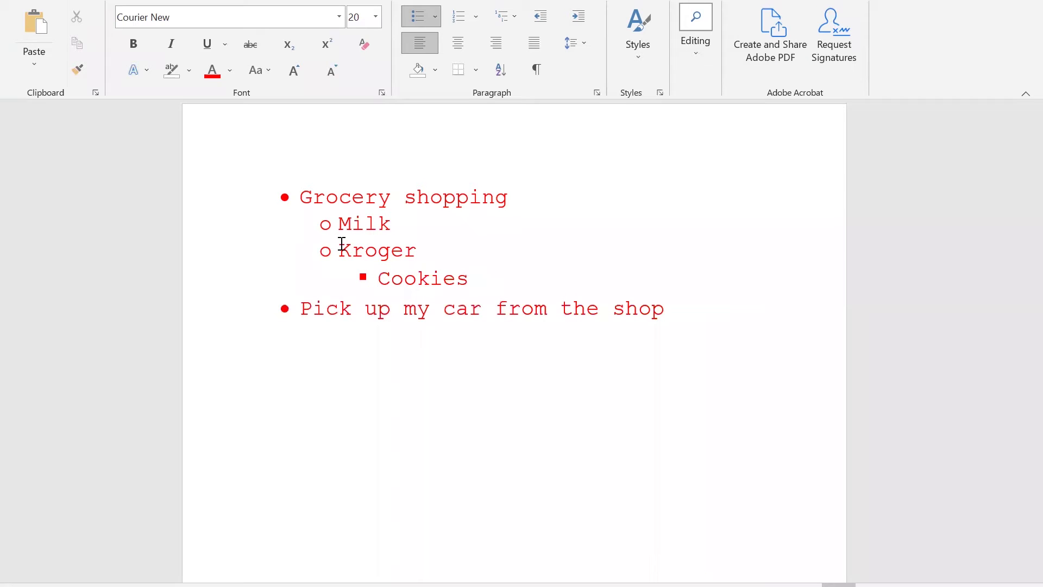
- Delete all the text of the bulleted list from "Grocery shopping" through "Pick up my car from the shop"
{"action": "left_click", "coordinate": [304, 203]}
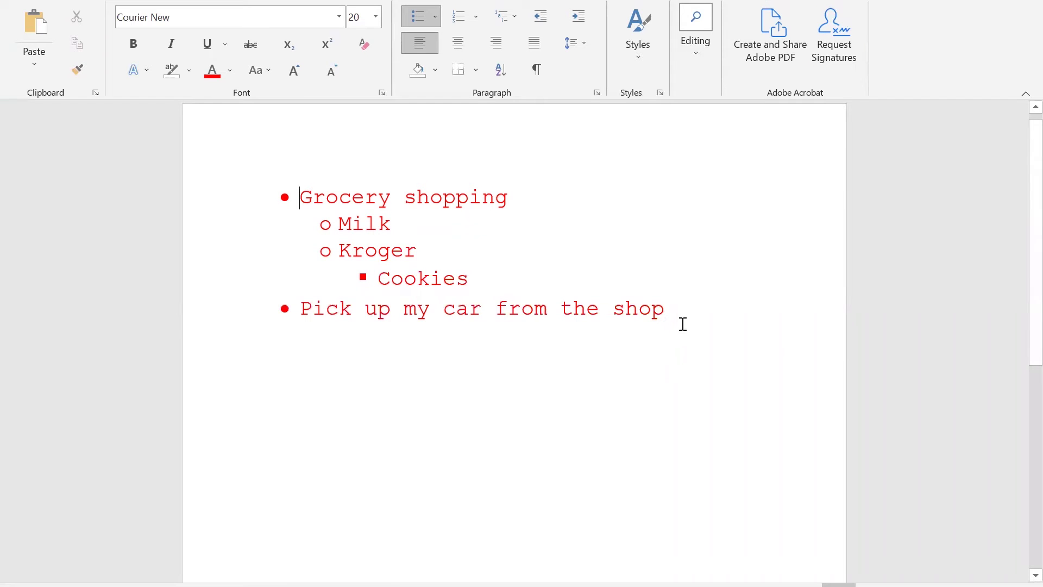
{"action": "left_click_drag", "start_coordinate": [654, 309], "coordinate": [296, 196]}
{"action": "key", "text": "Delete"}
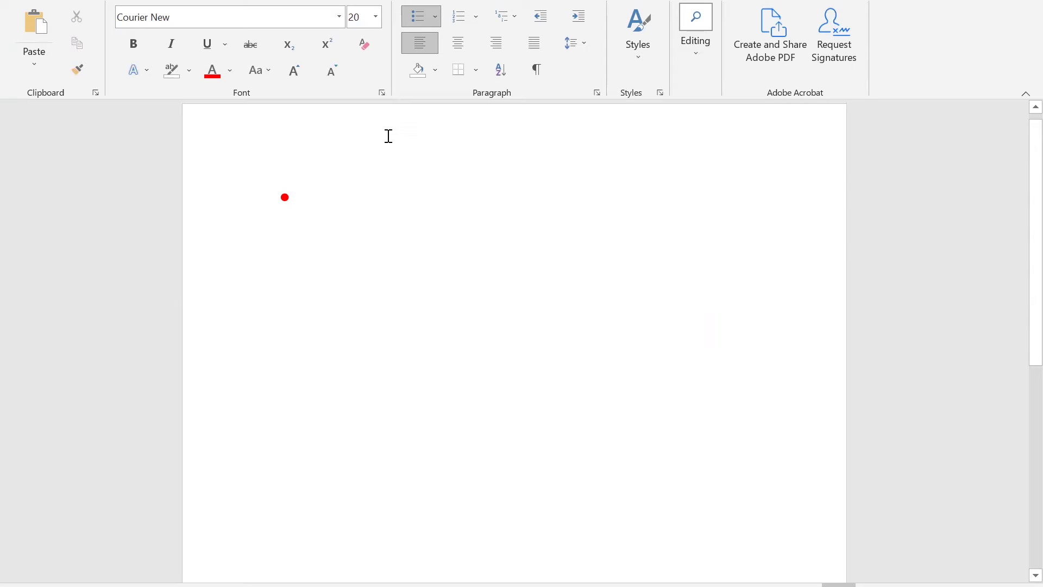
- Turn the empty bullet into a numbered list and enter "Text messages for work" as its first item
{"action": "left_click", "coordinate": [459, 22]}
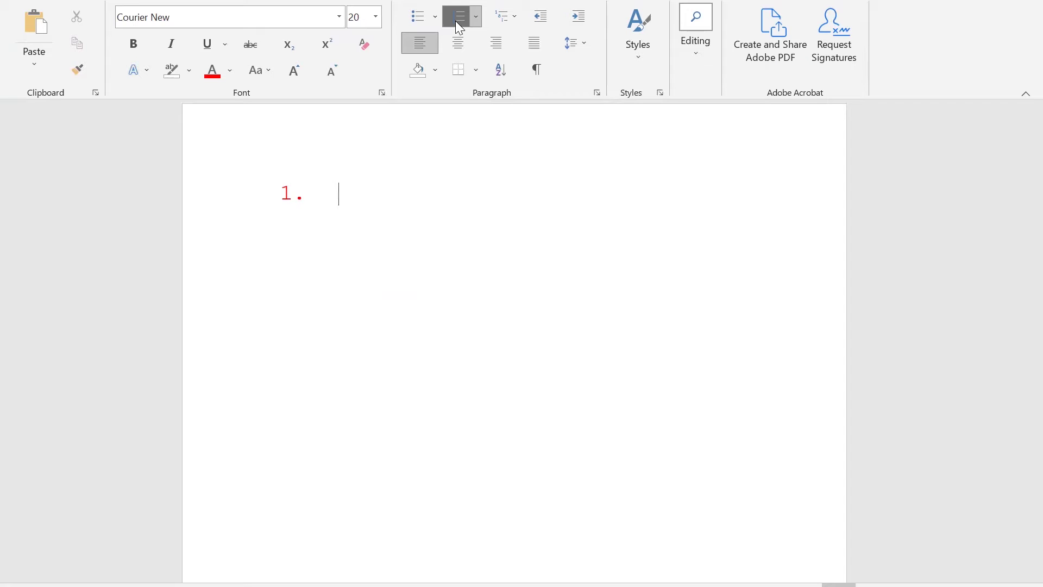
{"action": "type", "text": "Text"}
{"action": "type", "text": "me"}
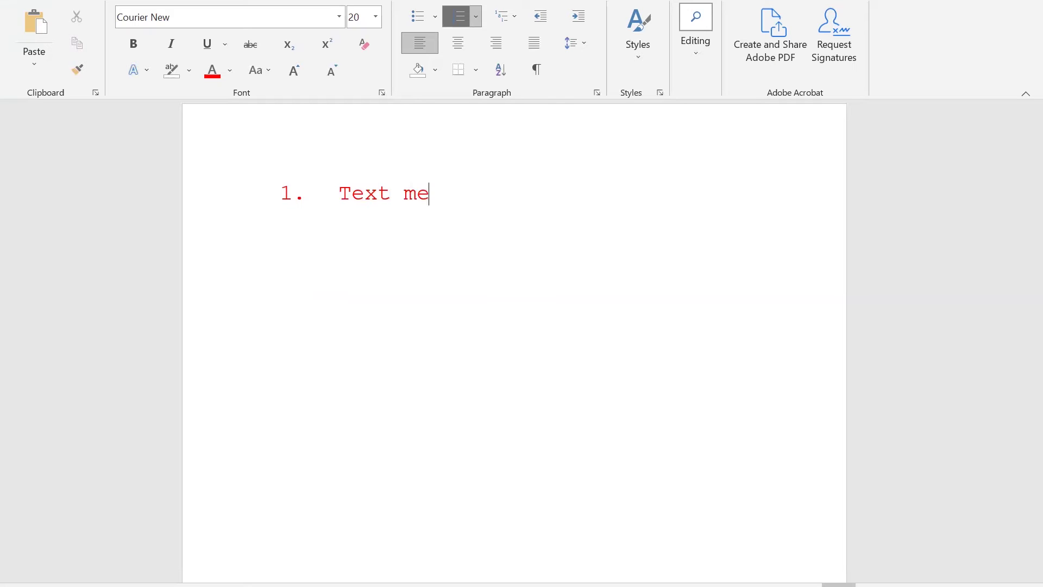
{"action": "type", "text": "ssages for work"}
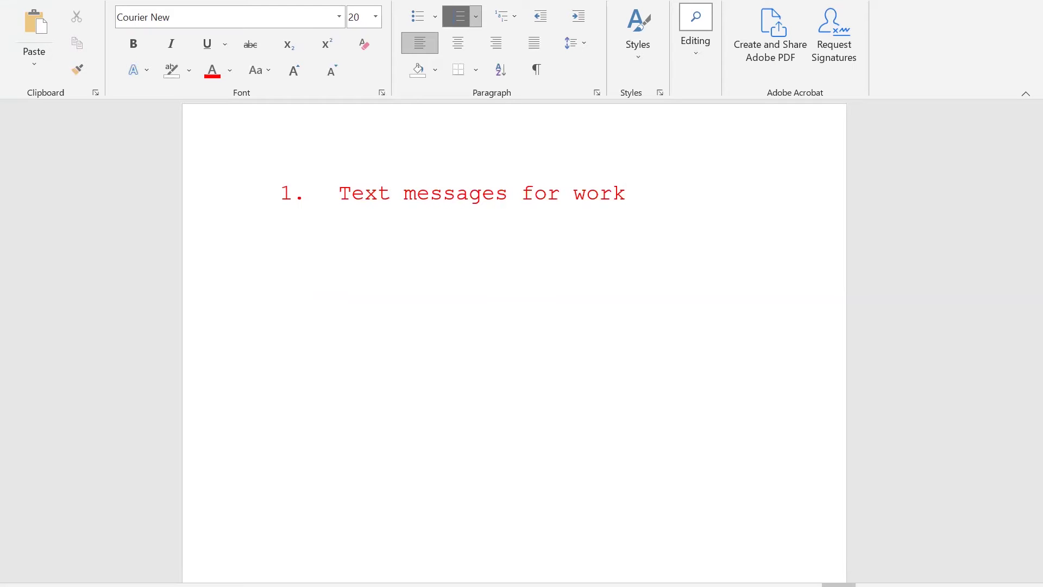
- Add an empty indented sub-item under "Text messages for work", number it in 1., 2., 3. format, and switch it to i., ii., iii
{"action": "key", "text": "Return"}
{"action": "key", "text": "Tab"}
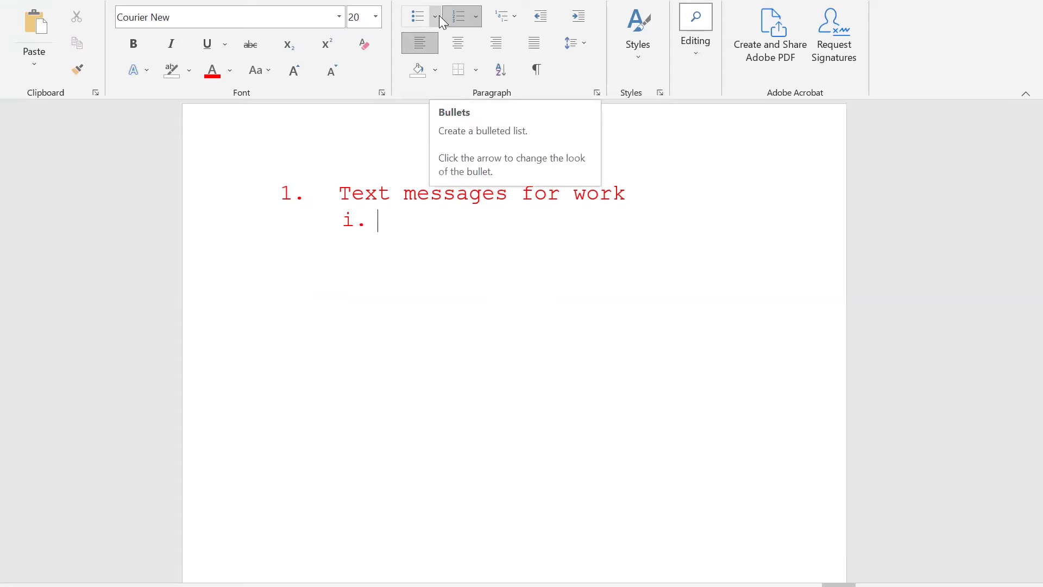
{"action": "left_click", "coordinate": [476, 21]}
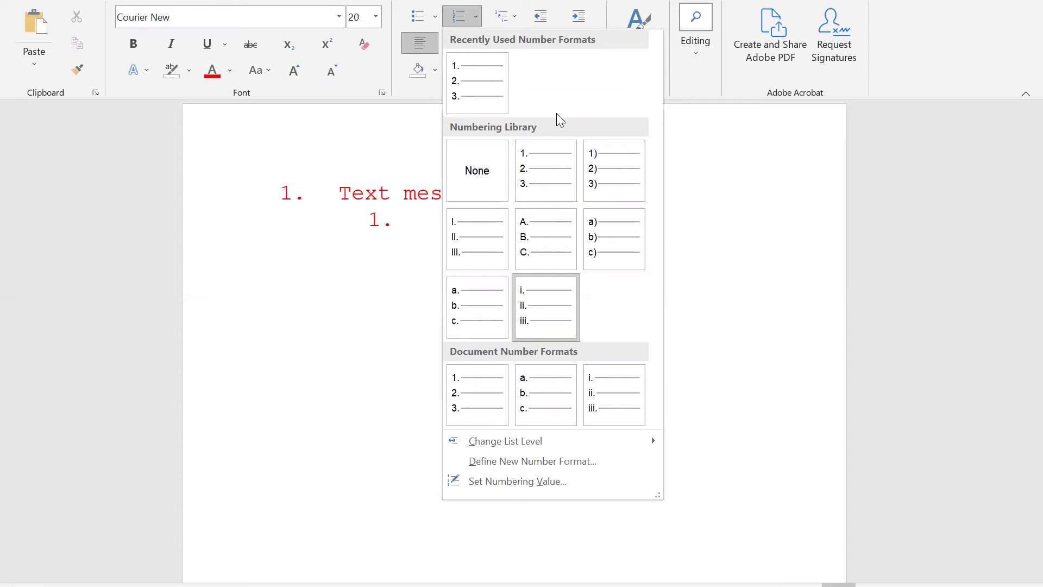
{"action": "left_click", "coordinate": [498, 85]}
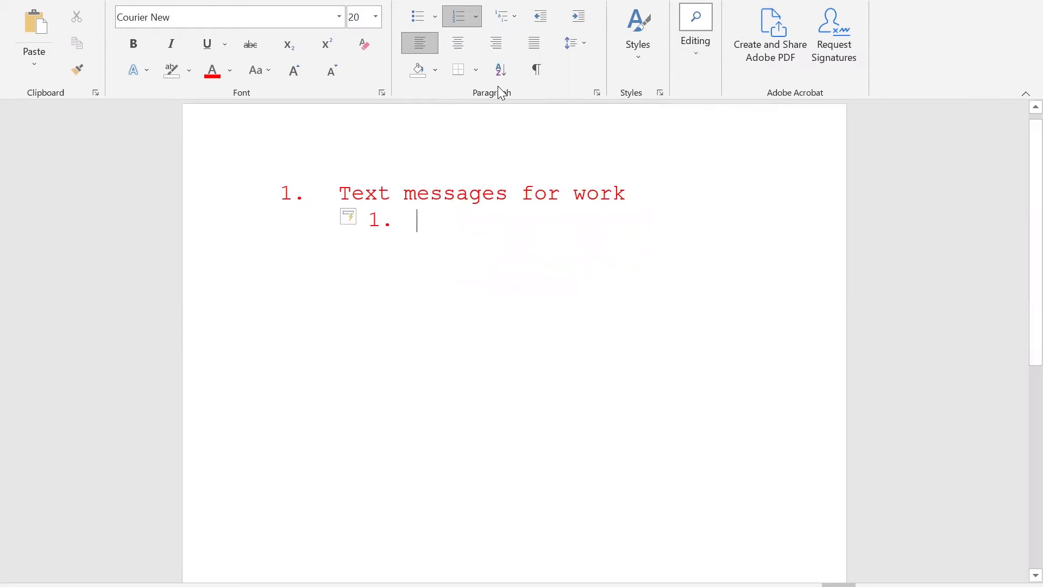
{"action": "left_click", "coordinate": [481, 17]}
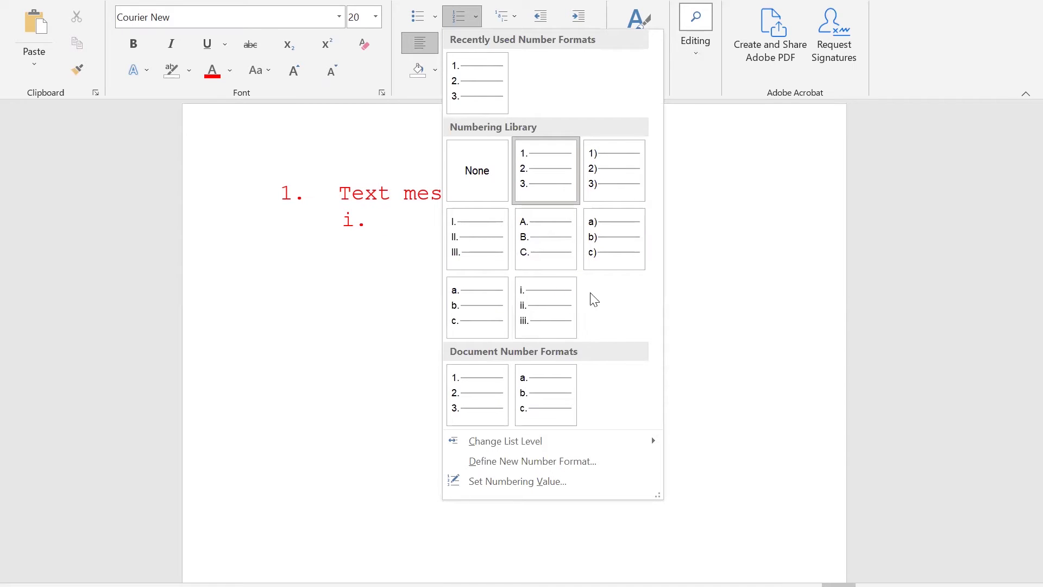
{"action": "left_click", "coordinate": [553, 302]}
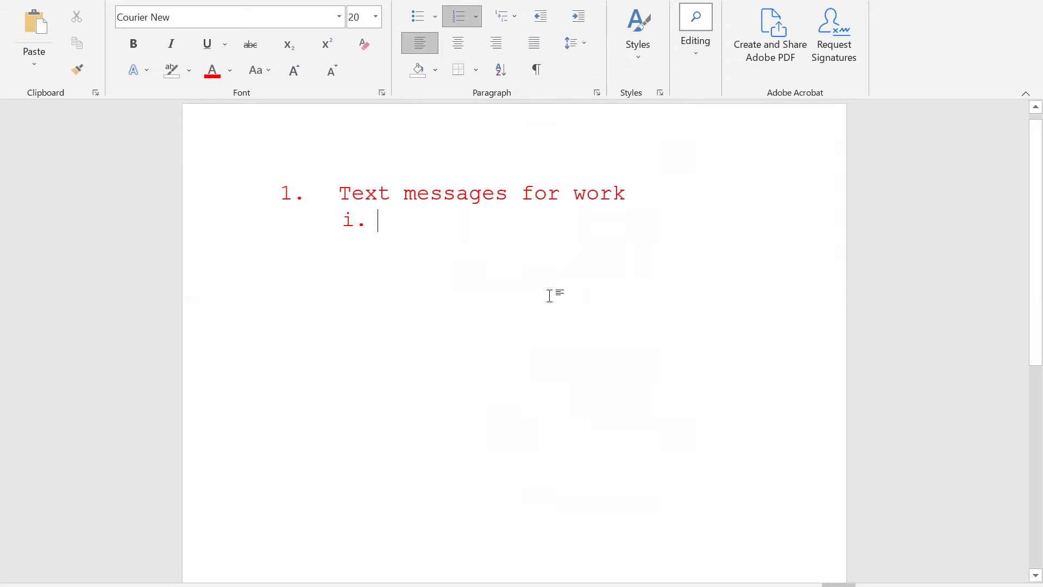
- Review the list level choices, the bullet library and the multilevel list library without applying any of them
{"action": "left_click", "coordinate": [476, 23]}
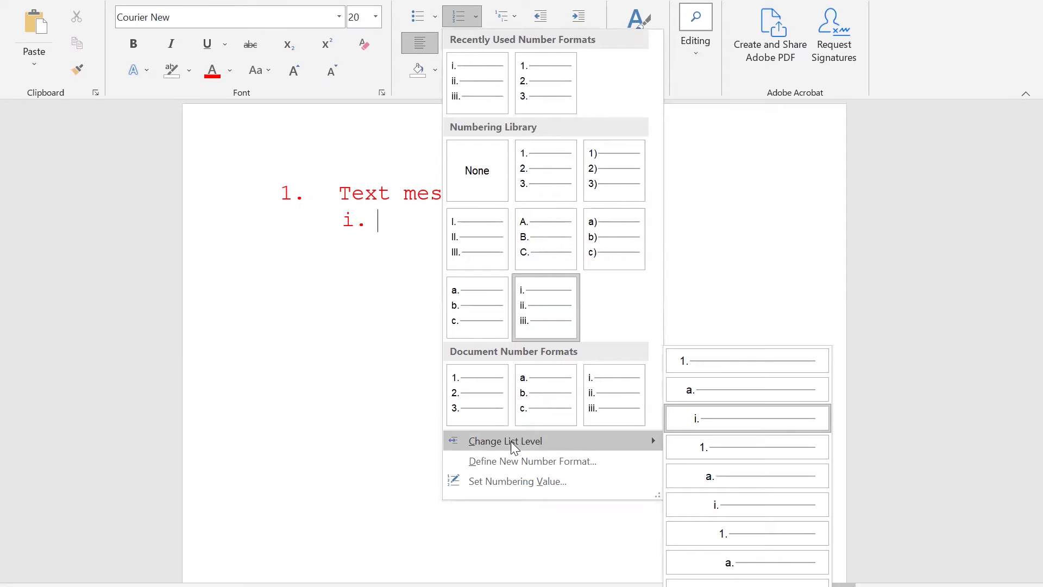
{"action": "left_click", "coordinate": [434, 17]}
{"action": "left_click", "coordinate": [434, 18]}
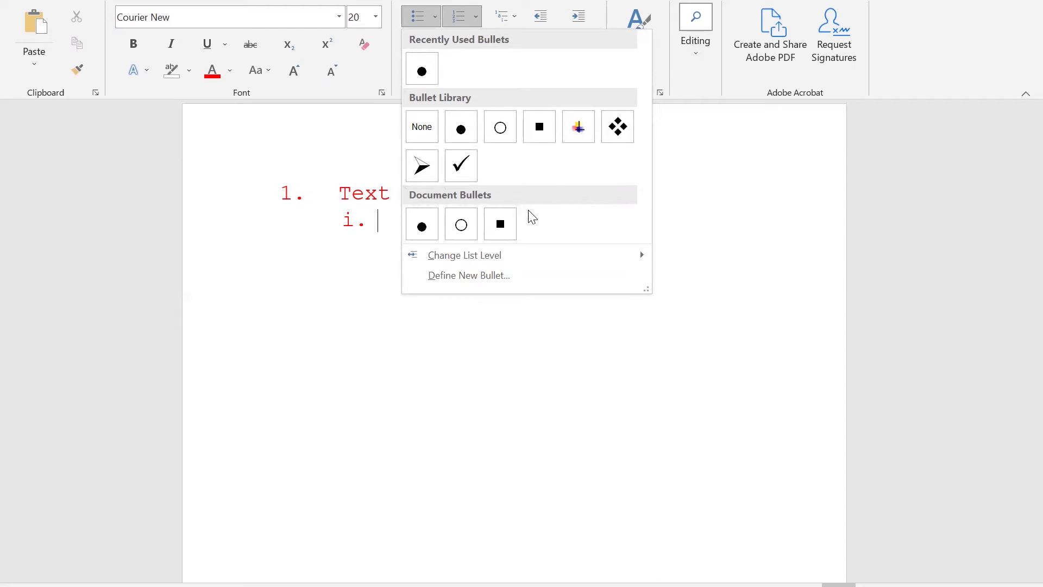
{"action": "left_click", "coordinate": [505, 16]}
{"action": "left_click", "coordinate": [506, 17]}
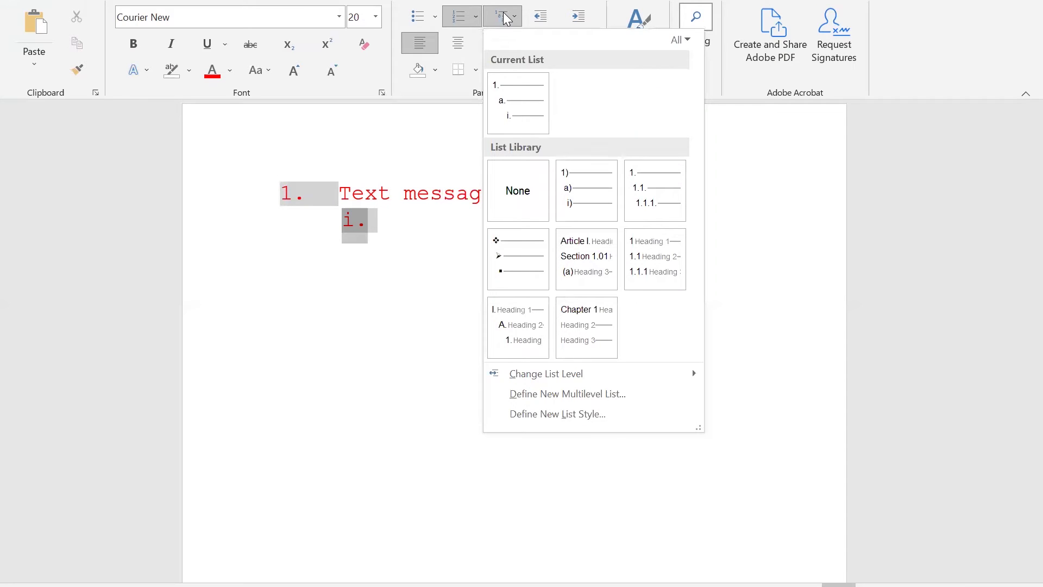
{"action": "mouse_move", "coordinate": [600, 263]}
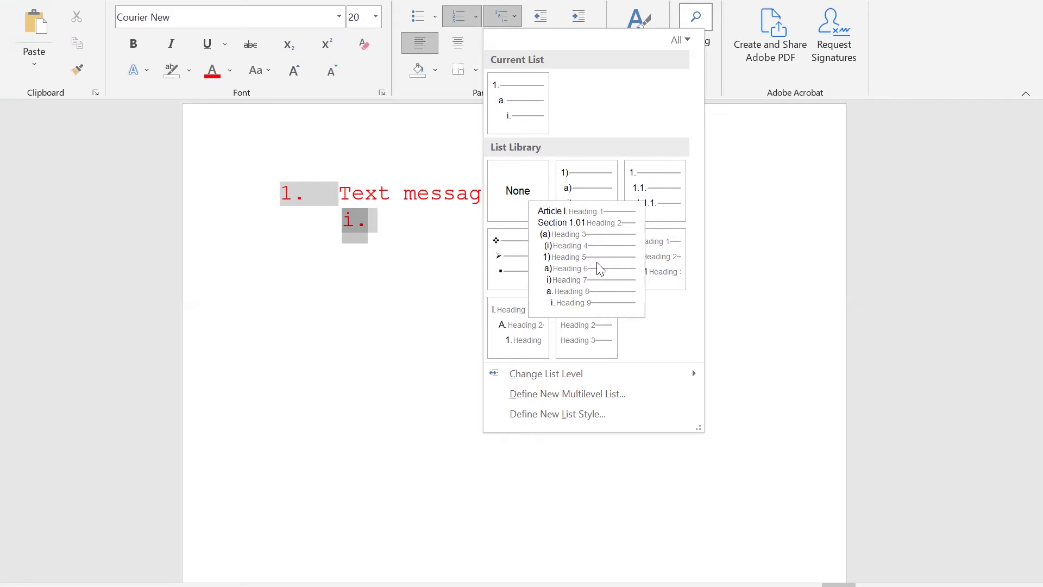
{"action": "left_click", "coordinate": [724, 239]}
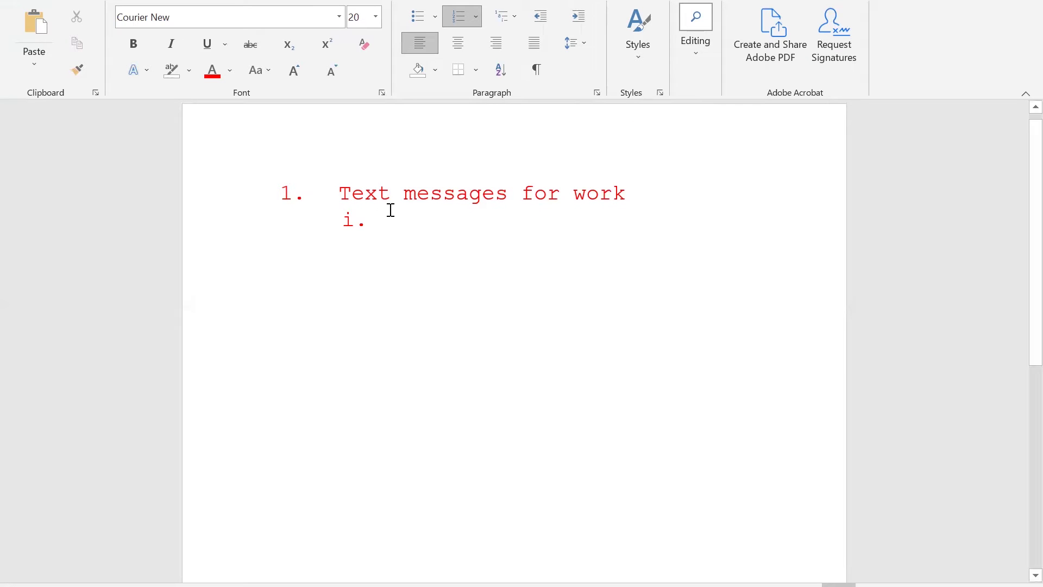
- Try indenting the empty sub-item deeper, and promote it to the main numbering level as the second item
{"action": "key", "text": "Tab"}
{"action": "left_click", "coordinate": [578, 18]}
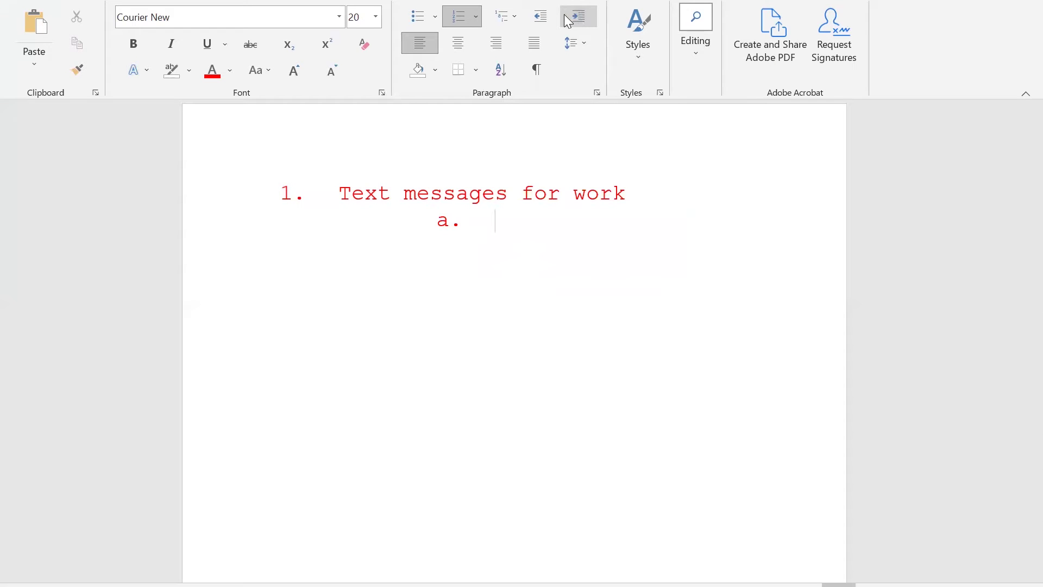
{"action": "key", "text": "ctrl+z"}
{"action": "left_click", "coordinate": [544, 21]}
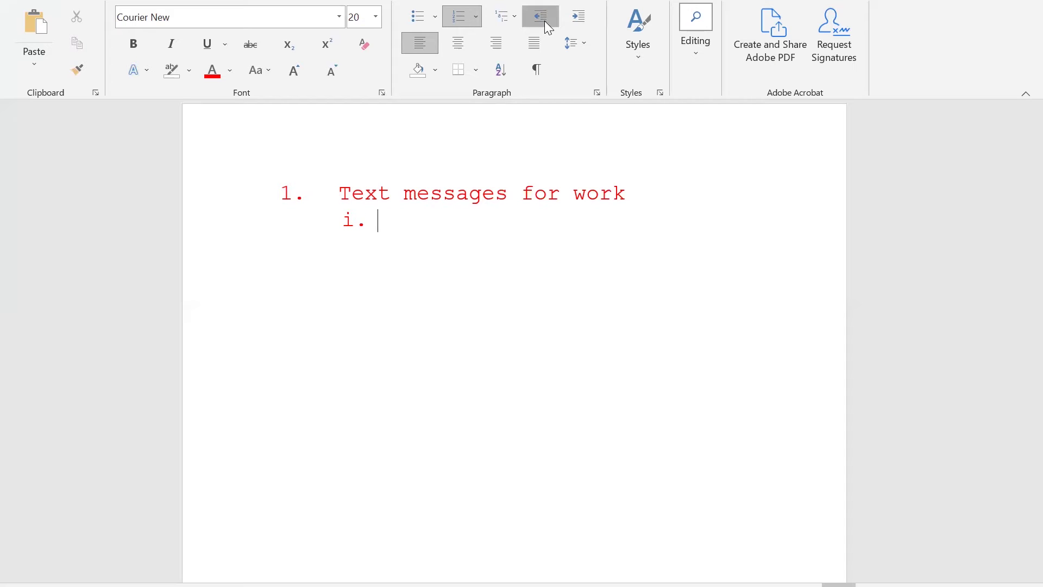
{"action": "left_click", "coordinate": [544, 21]}
{"action": "left_click", "coordinate": [544, 20]}
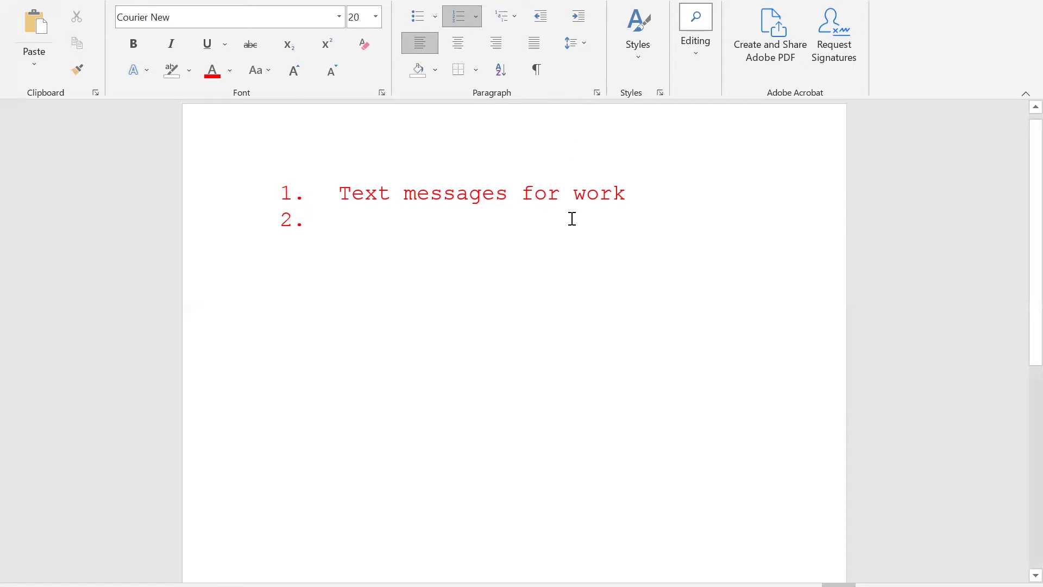
- Set the line spacing of the empty second item to 2.0 and of "Text messages for work" to 1.0
{"action": "left_click", "coordinate": [585, 45]}
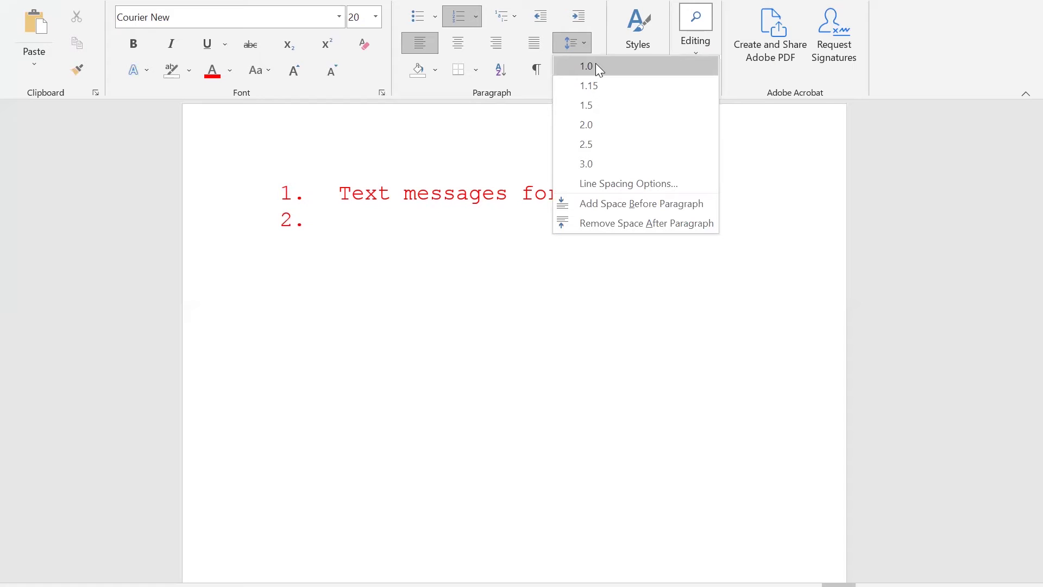
{"action": "left_click", "coordinate": [596, 125]}
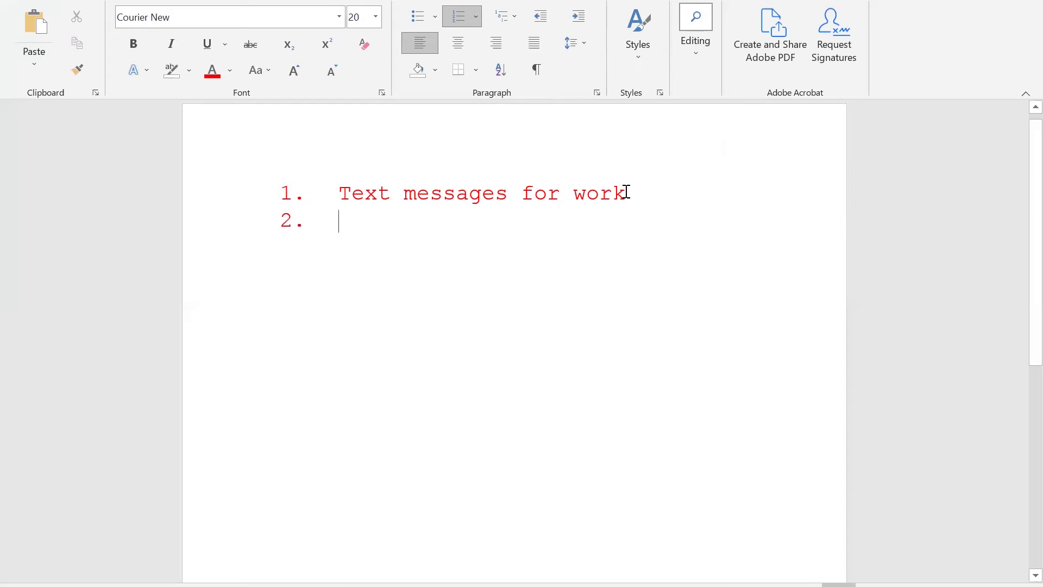
{"action": "triple_click", "coordinate": [347, 186]}
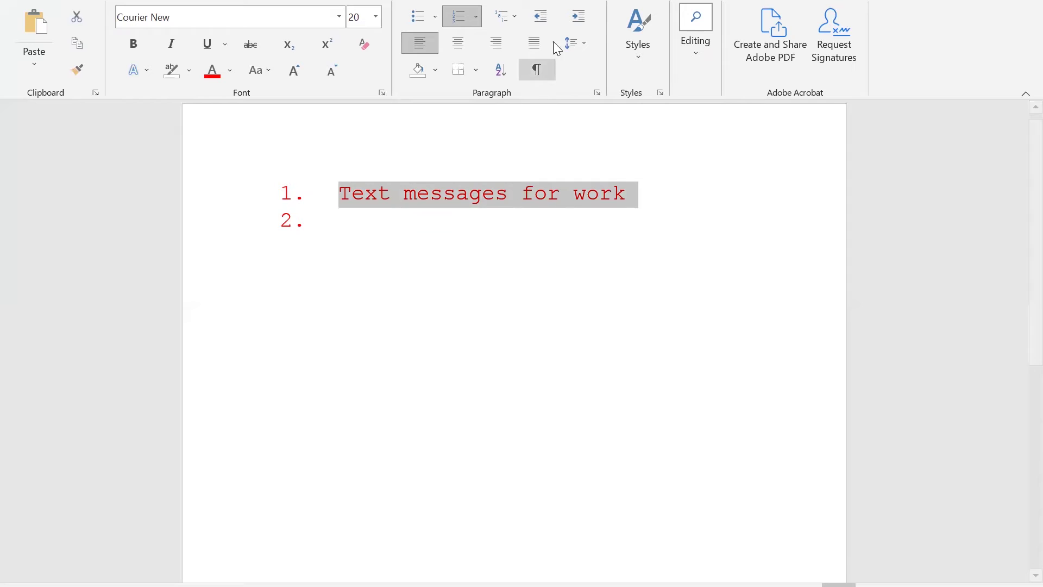
{"action": "left_click", "coordinate": [583, 44]}
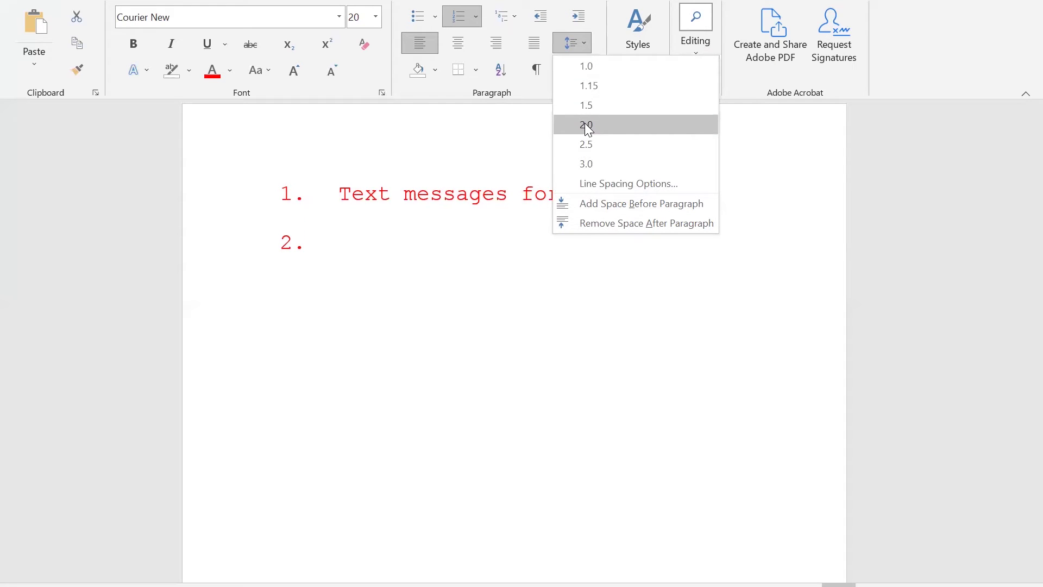
{"action": "left_click", "coordinate": [596, 64]}
- End the numbered list and enter the plain paragraph "Good luck" below it, followed by a new line
{"action": "left_click", "coordinate": [403, 211]}
{"action": "key", "text": "Return"}
{"action": "key", "text": "Return"}
{"action": "key", "text": "Return"}
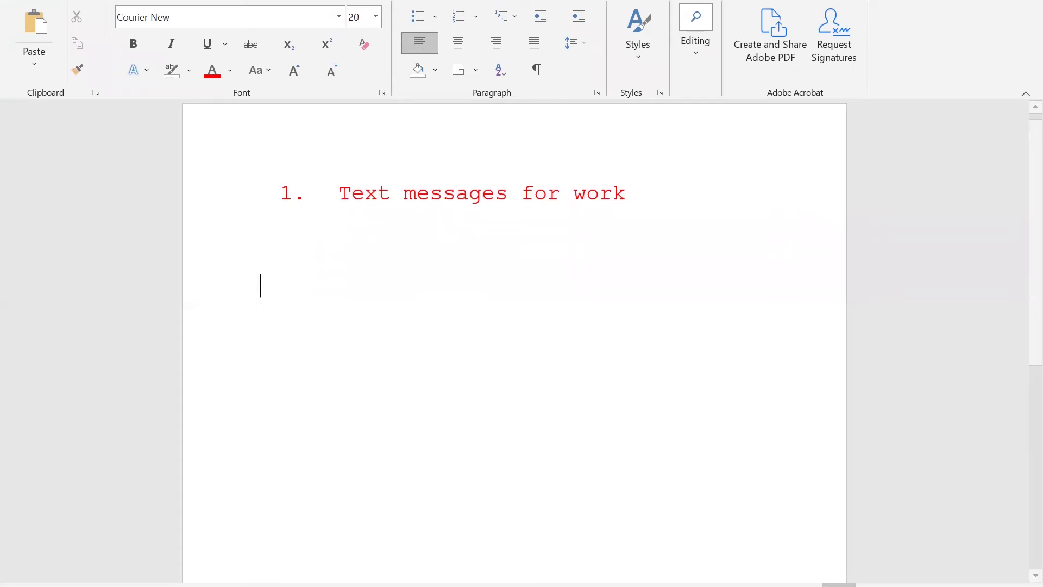
{"action": "type", "text": "Good luck"}
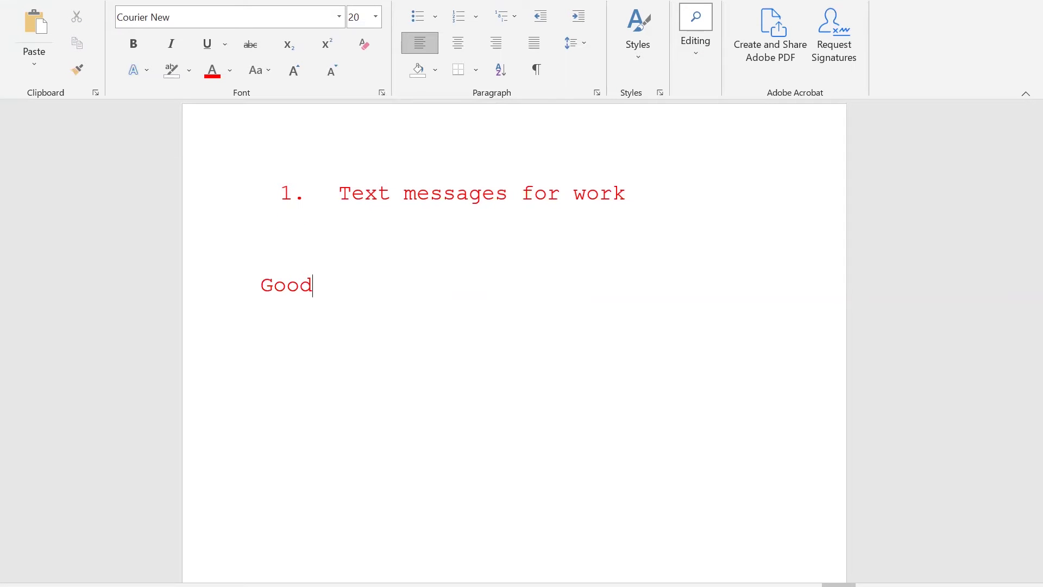
{"action": "key", "text": "Return"}
{"action": "key", "text": "BackSpace"}
{"action": "key", "text": "Return"}
- Set the line spacing of "Good luck" to Multiple at 0.5, and switch the option against space between same-style paragraphs on and off again
{"action": "triple_click", "coordinate": [260, 288]}
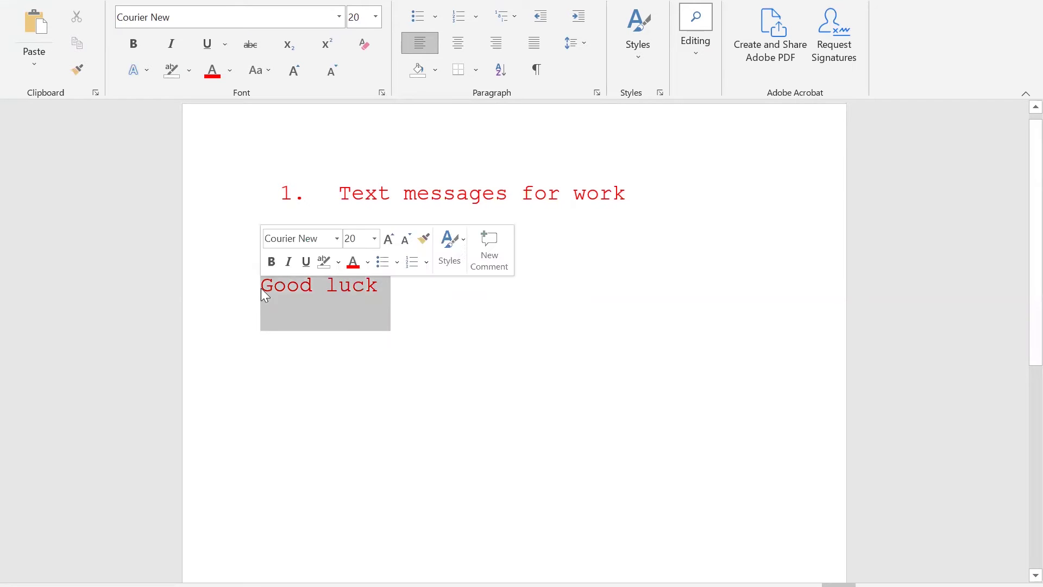
{"action": "left_click", "coordinate": [591, 42]}
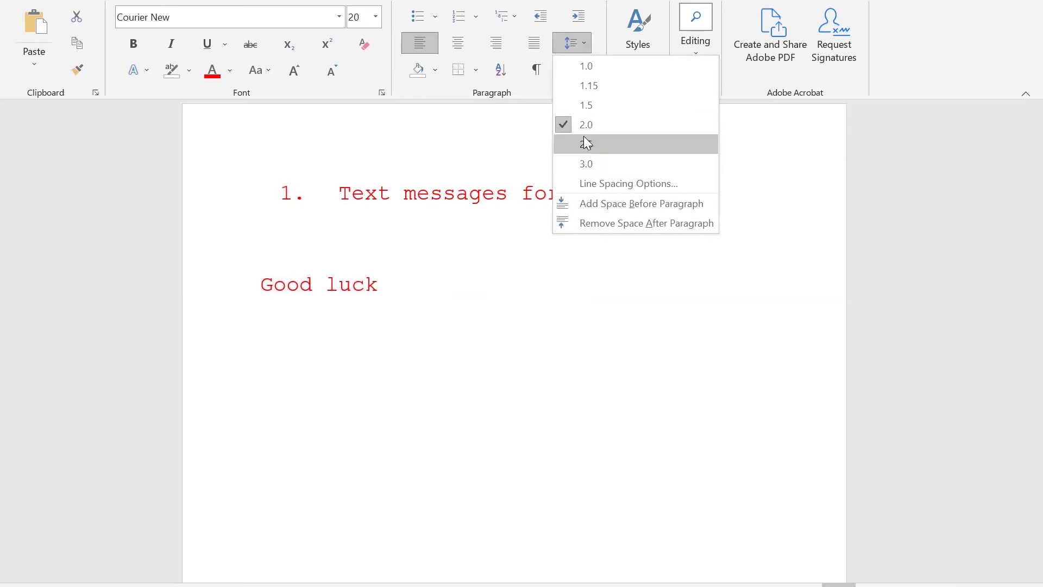
{"action": "left_click", "coordinate": [609, 175]}
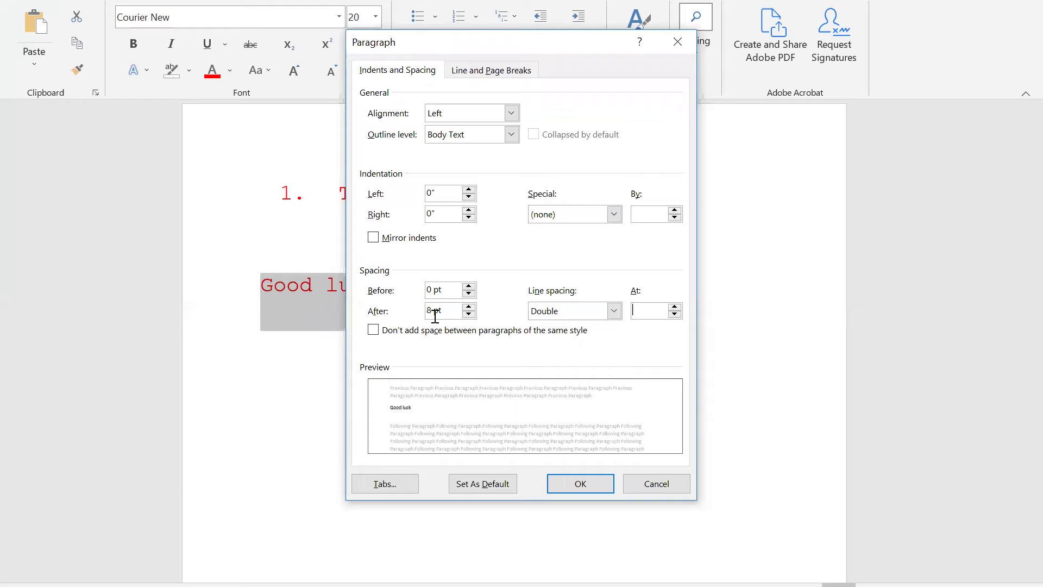
{"action": "left_click", "coordinate": [614, 312]}
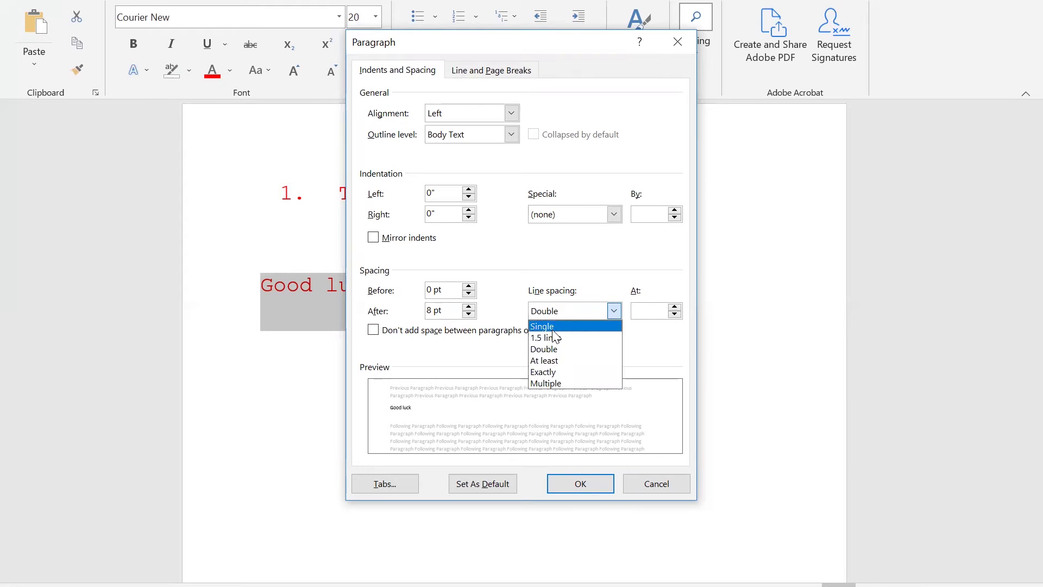
{"action": "left_click", "coordinate": [660, 341]}
{"action": "left_click", "coordinate": [647, 309]}
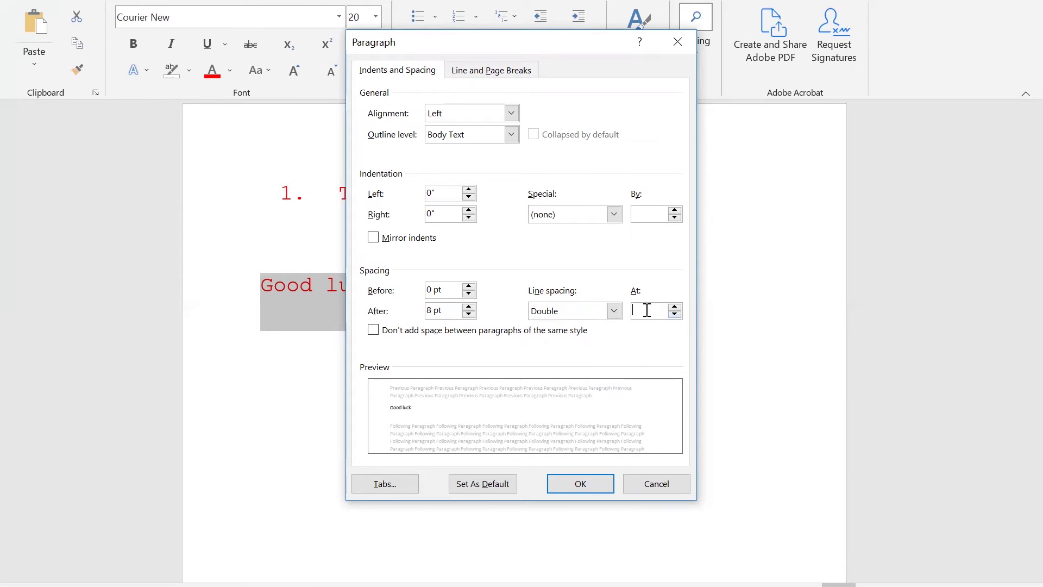
{"action": "left_click", "coordinate": [674, 307]}
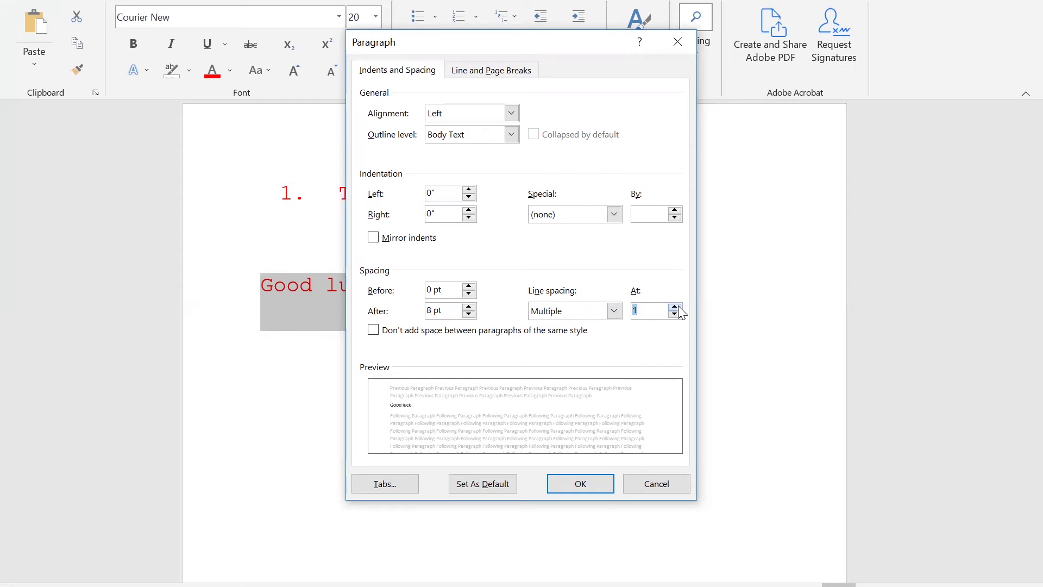
{"action": "left_click", "coordinate": [674, 307]}
{"action": "double_click", "coordinate": [674, 314]}
{"action": "left_click", "coordinate": [373, 332]}
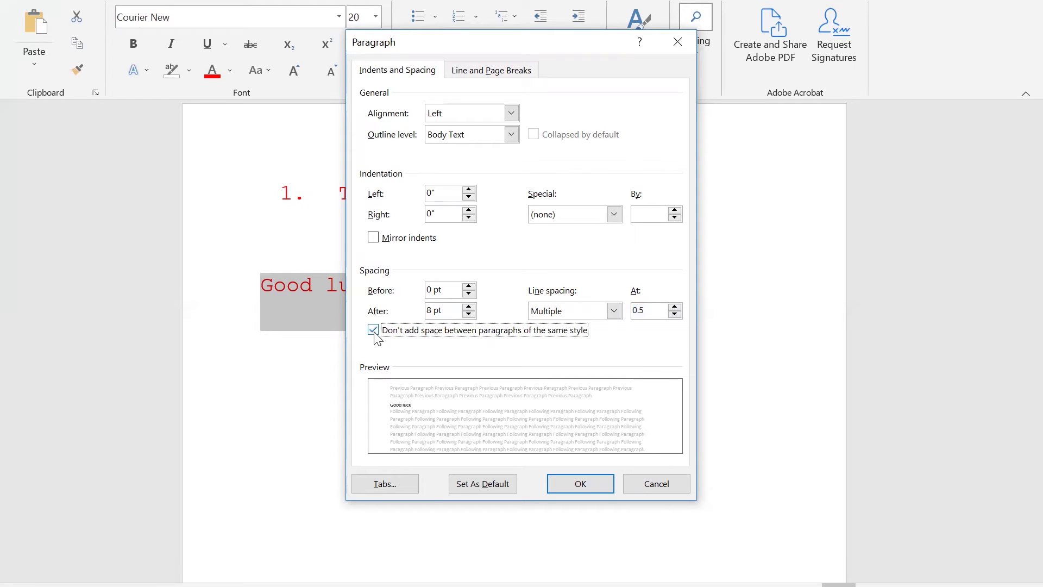
{"action": "left_click", "coordinate": [374, 332]}
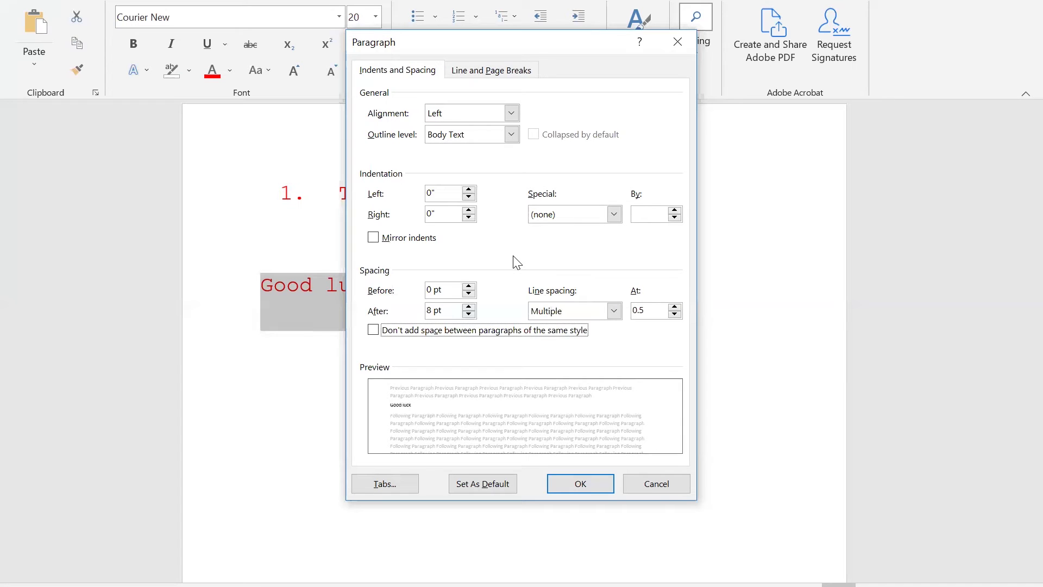
- Set the left indentation of "Good luck" to 0.8" with the special indentation at (none)
{"action": "left_click", "coordinate": [470, 196]}
{"action": "left_click", "coordinate": [468, 196]}
{"action": "left_click", "coordinate": [469, 196]}
{"action": "left_click", "coordinate": [469, 196]}
{"action": "left_click", "coordinate": [468, 196]}
{"action": "left_click", "coordinate": [468, 190]}
{"action": "left_click", "coordinate": [469, 190]}
{"action": "left_click", "coordinate": [469, 189]}
{"action": "left_click", "coordinate": [469, 190]}
{"action": "left_click", "coordinate": [469, 190]}
{"action": "left_click", "coordinate": [469, 189]}
{"action": "left_click", "coordinate": [469, 190]}
{"action": "left_click", "coordinate": [469, 189]}
{"action": "left_click", "coordinate": [470, 189]}
{"action": "left_click", "coordinate": [471, 189]}
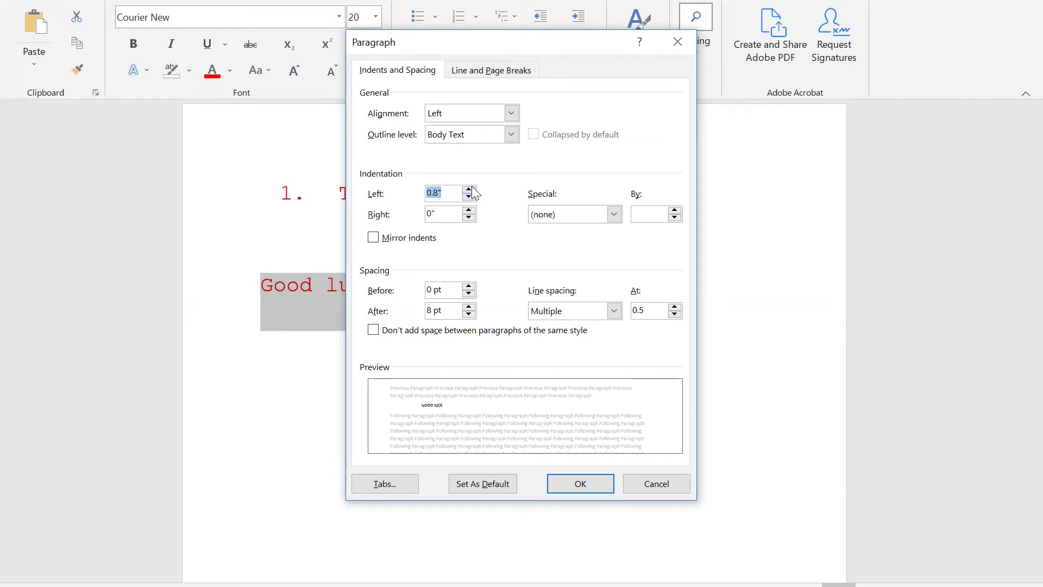
{"action": "left_click", "coordinate": [593, 216]}
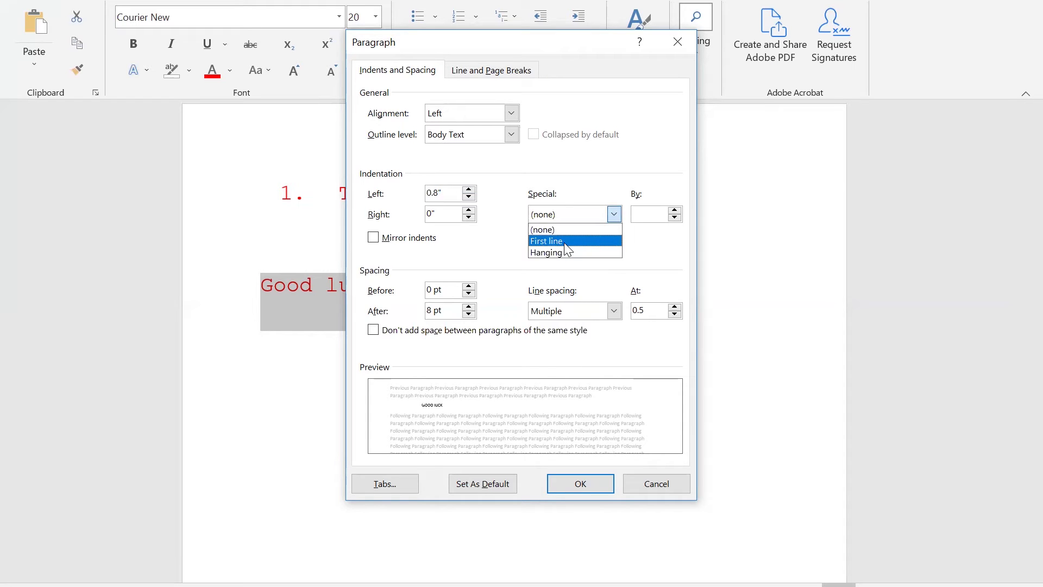
{"action": "left_click", "coordinate": [543, 230]}
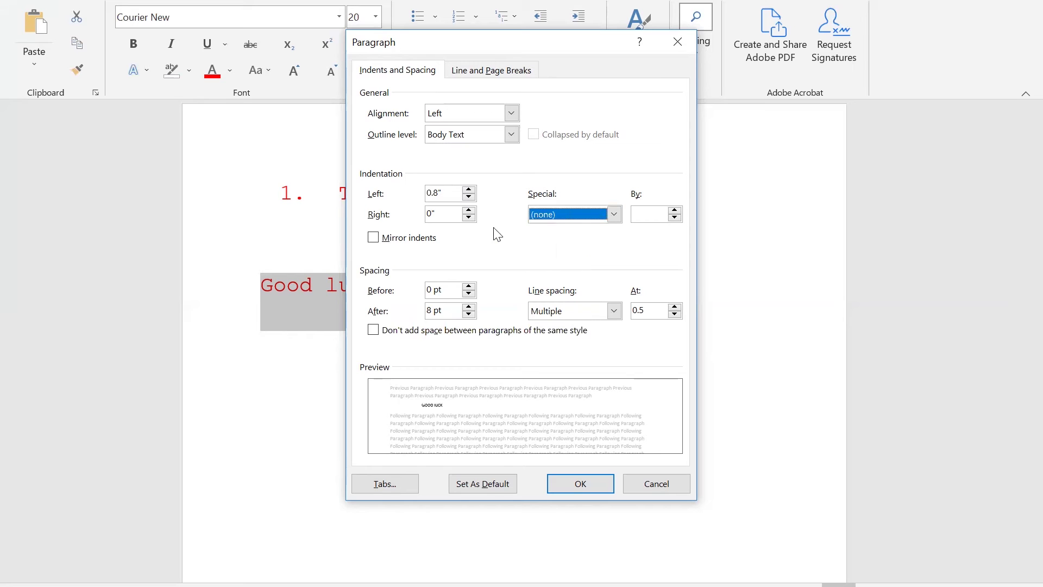
- Try a right indentation of 1.2" for the "Good luck" paragraph
{"action": "left_click", "coordinate": [468, 211]}
{"action": "left_click", "coordinate": [468, 212]}
{"action": "left_click", "coordinate": [468, 211]}
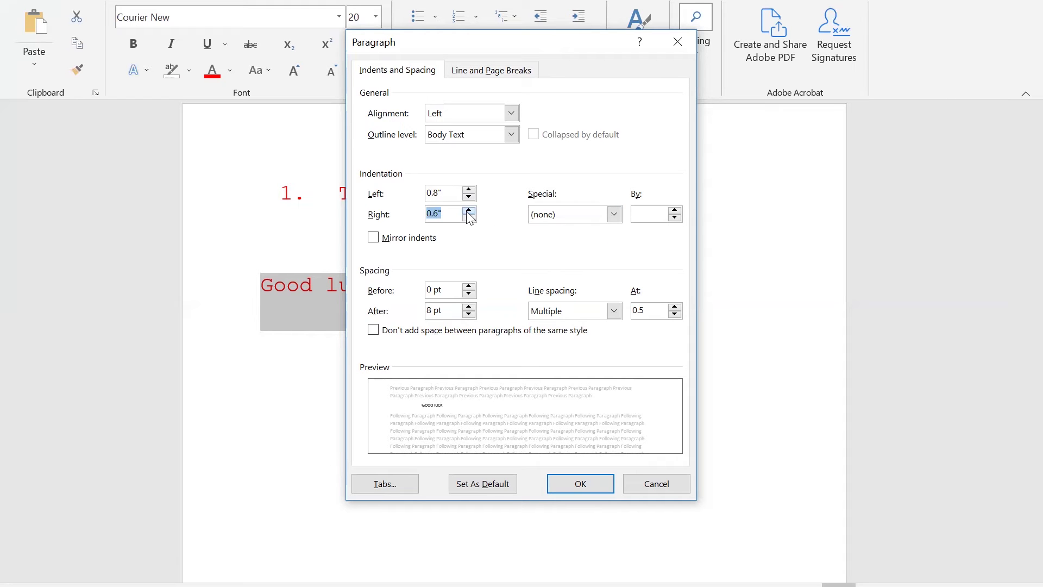
{"action": "left_click", "coordinate": [467, 212]}
{"action": "left_click", "coordinate": [468, 212]}
{"action": "left_click", "coordinate": [468, 212]}
{"action": "left_click", "coordinate": [467, 211]}
{"action": "left_click", "coordinate": [468, 212]}
- Review the paragraph alignment choices and the line and page break options, and leave the paragraph settings without applying them
{"action": "left_click", "coordinate": [511, 113]}
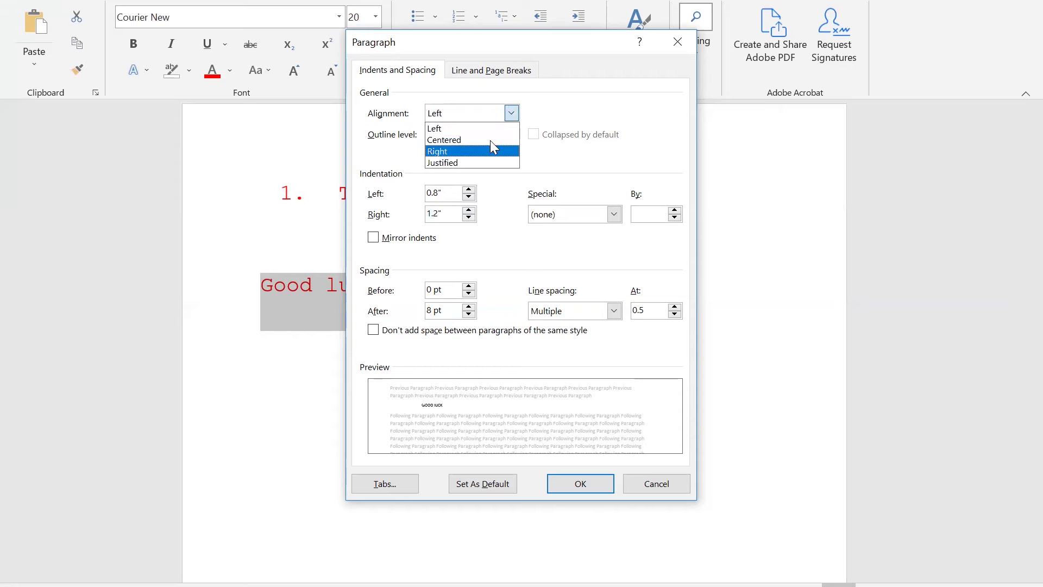
{"action": "left_click", "coordinate": [564, 158]}
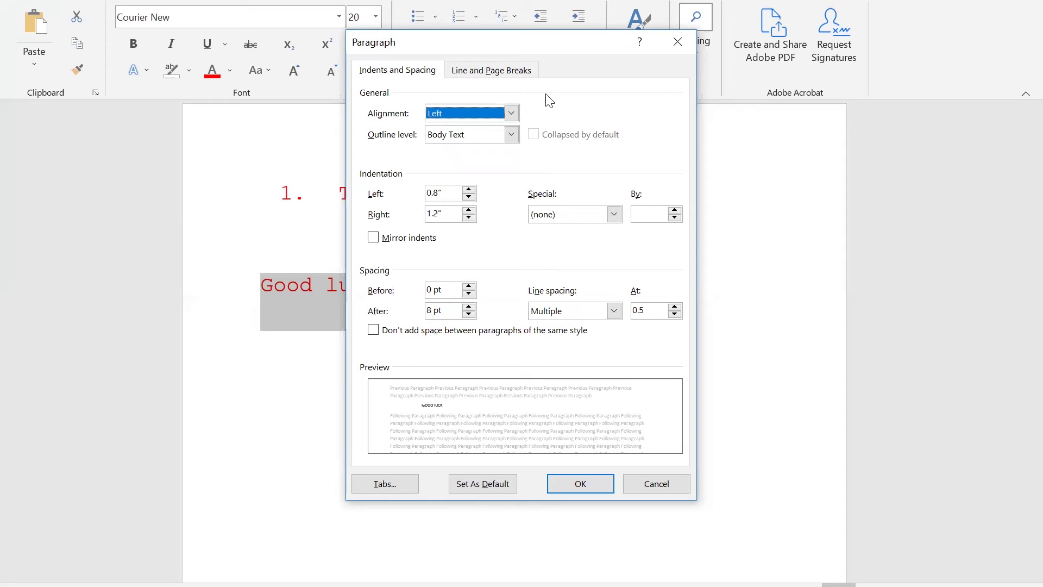
{"action": "left_click", "coordinate": [530, 75]}
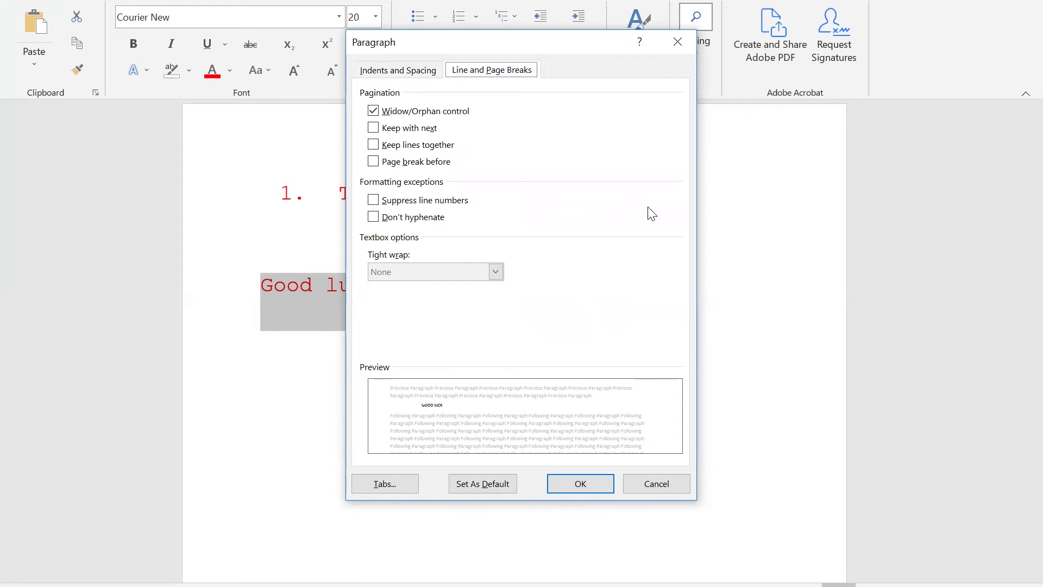
{"action": "left_click", "coordinate": [682, 44]}
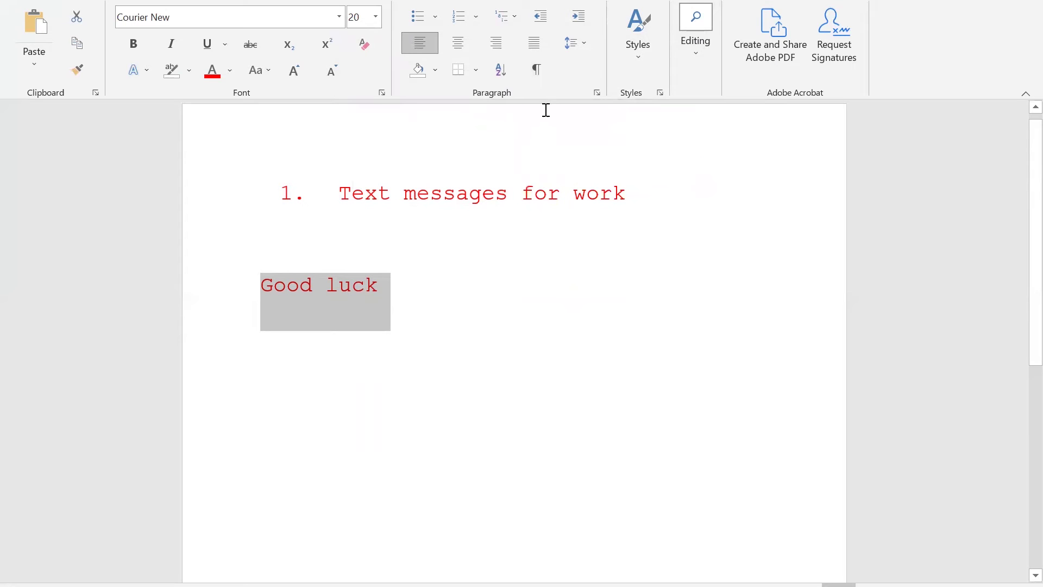
- View the text sorting options without sorting, and switch the paragraph marks on and off again
{"action": "left_click", "coordinate": [505, 69]}
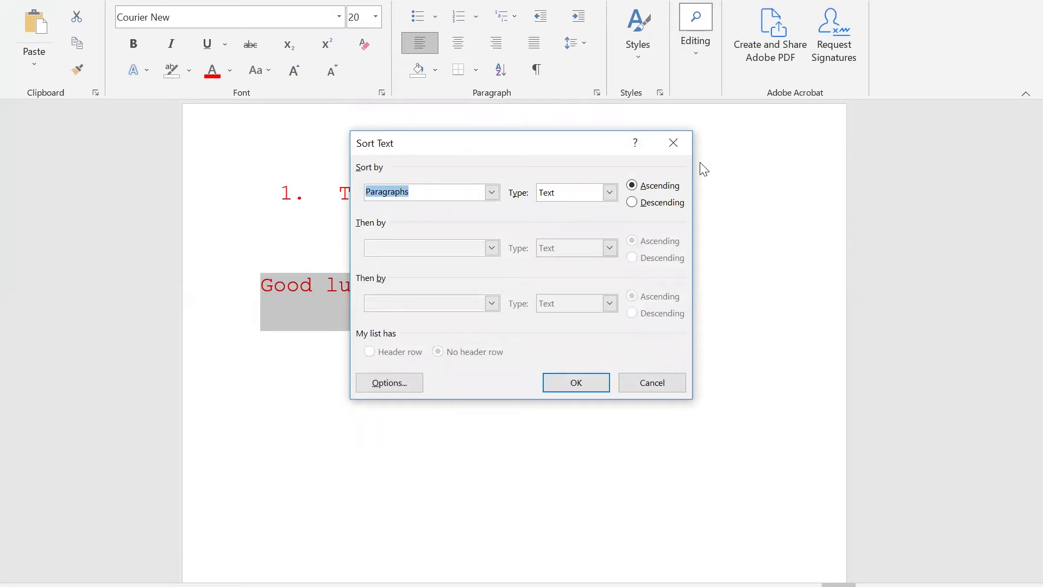
{"action": "left_click", "coordinate": [677, 139]}
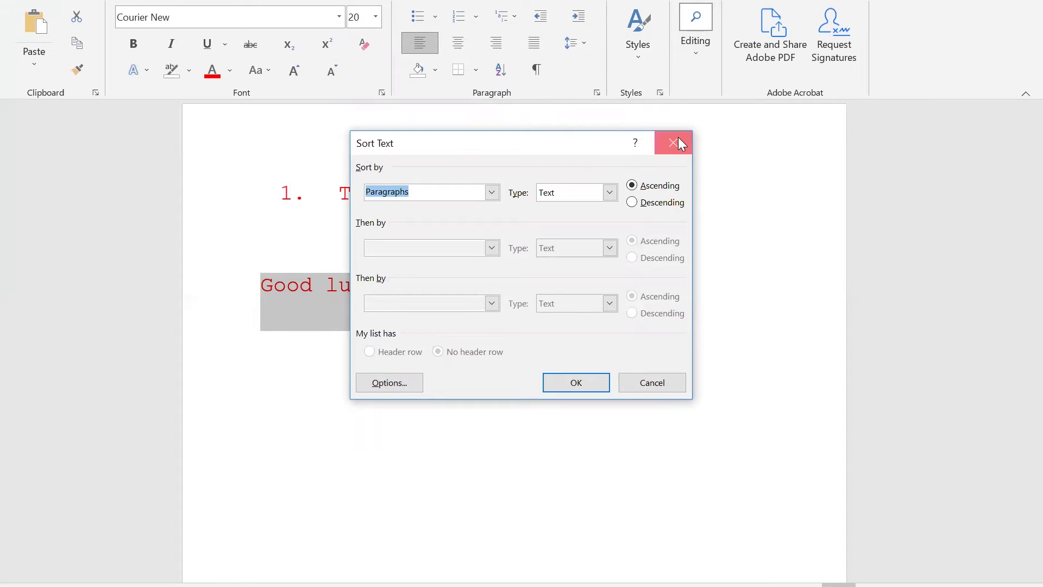
{"action": "left_click", "coordinate": [536, 70]}
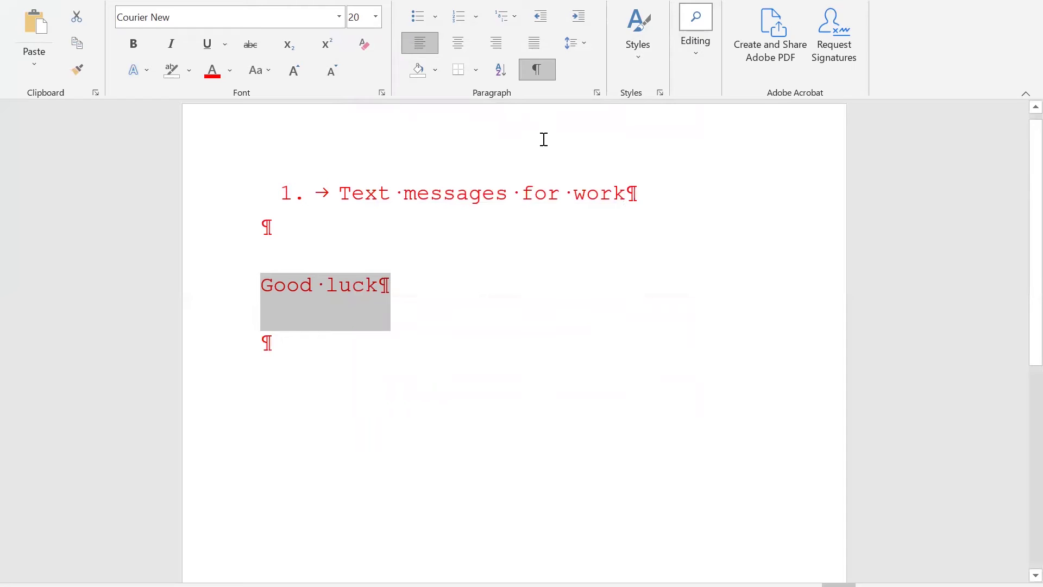
{"action": "left_click", "coordinate": [532, 71]}
- Add blank lines after "Good luck" and insert a page break to start a new page
{"action": "left_click", "coordinate": [386, 298]}
{"action": "key", "text": "Return"}
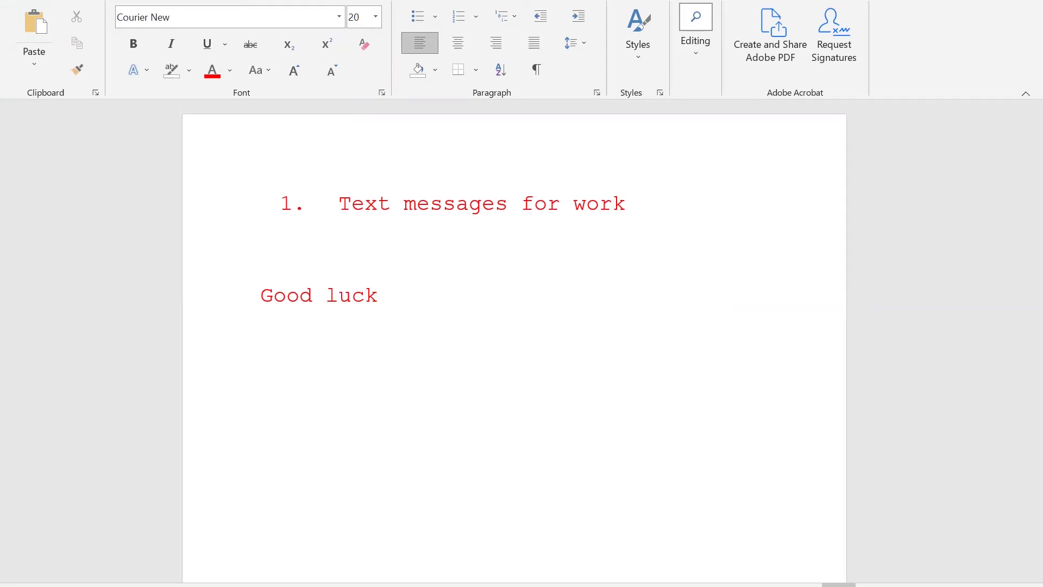
{"action": "key", "text": "Return"}
{"action": "key", "text": "ctrl+Return"}
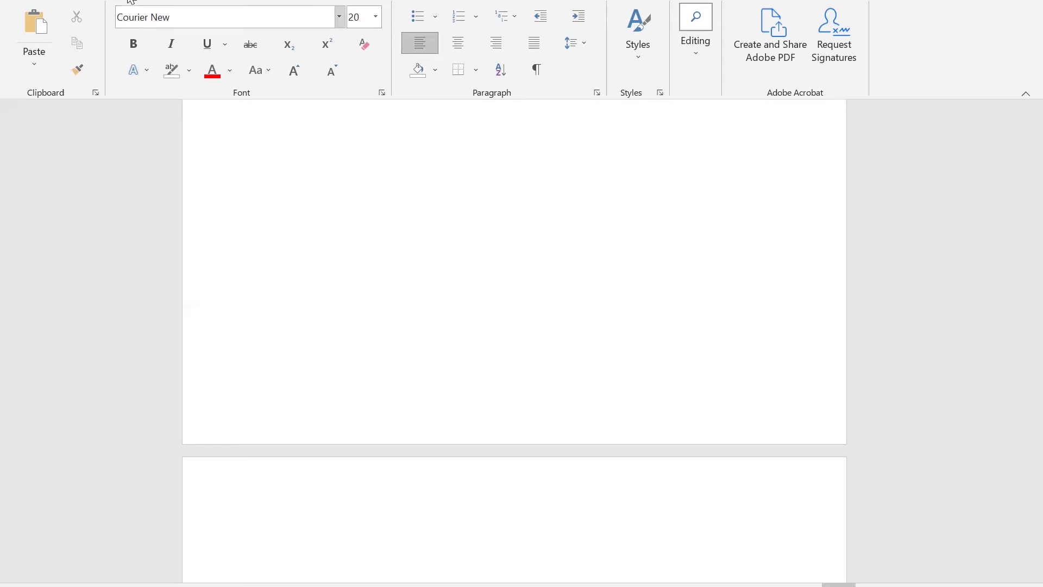
- Search Bing's online pictures for "cat" to find an image for the new page
{"action": "left_click", "coordinate": [90, 0]}
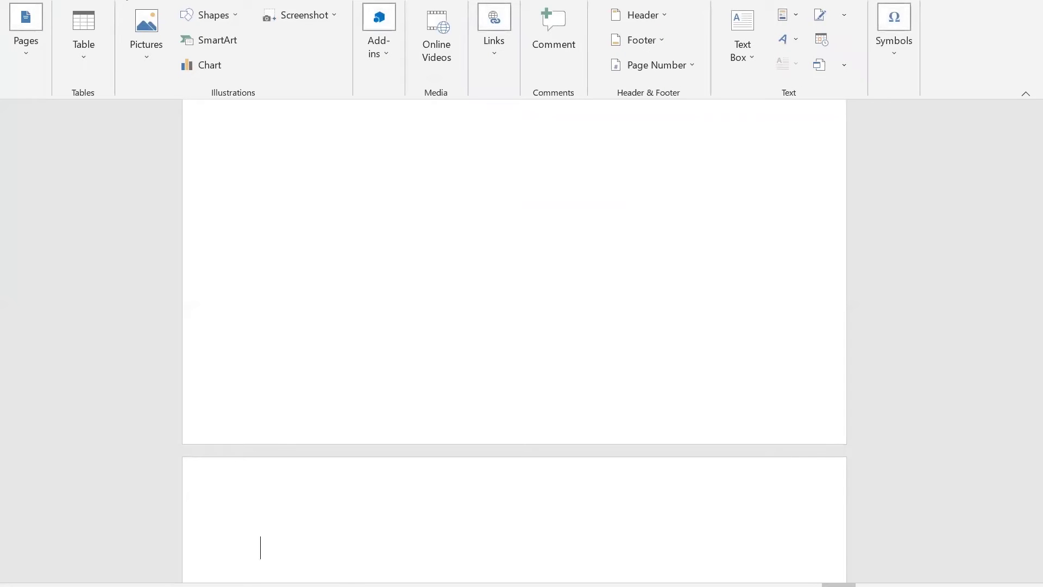
{"action": "left_click", "coordinate": [161, 54]}
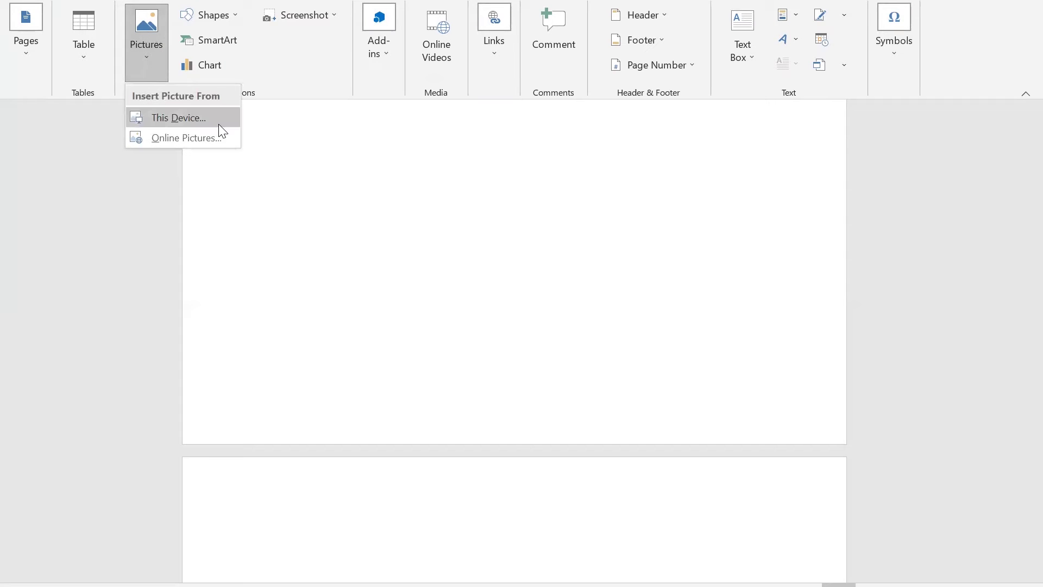
{"action": "left_click", "coordinate": [220, 146]}
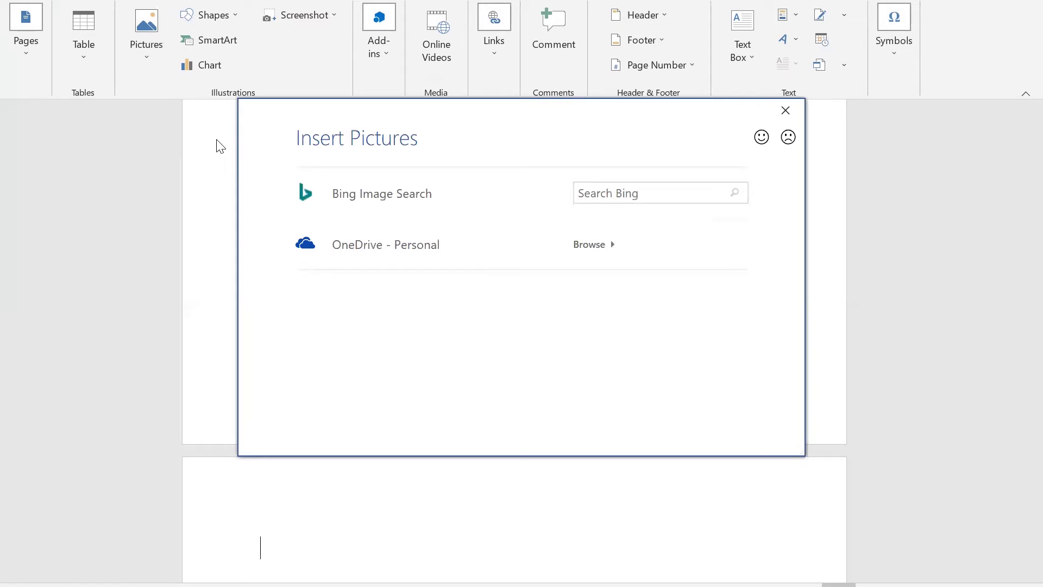
{"action": "left_click", "coordinate": [600, 194]}
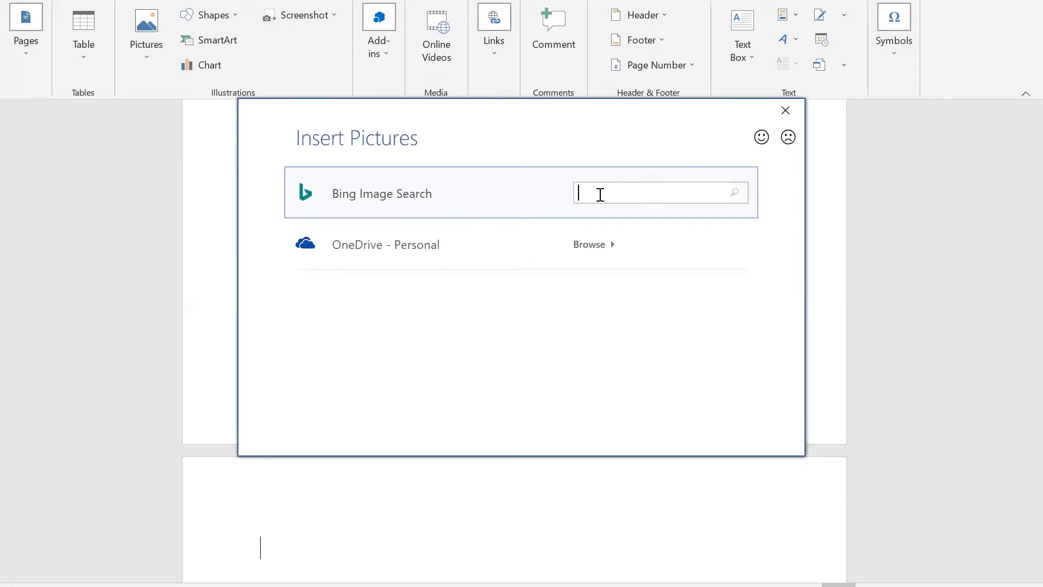
{"action": "type", "text": "cat"}
{"action": "key", "text": "Return"}
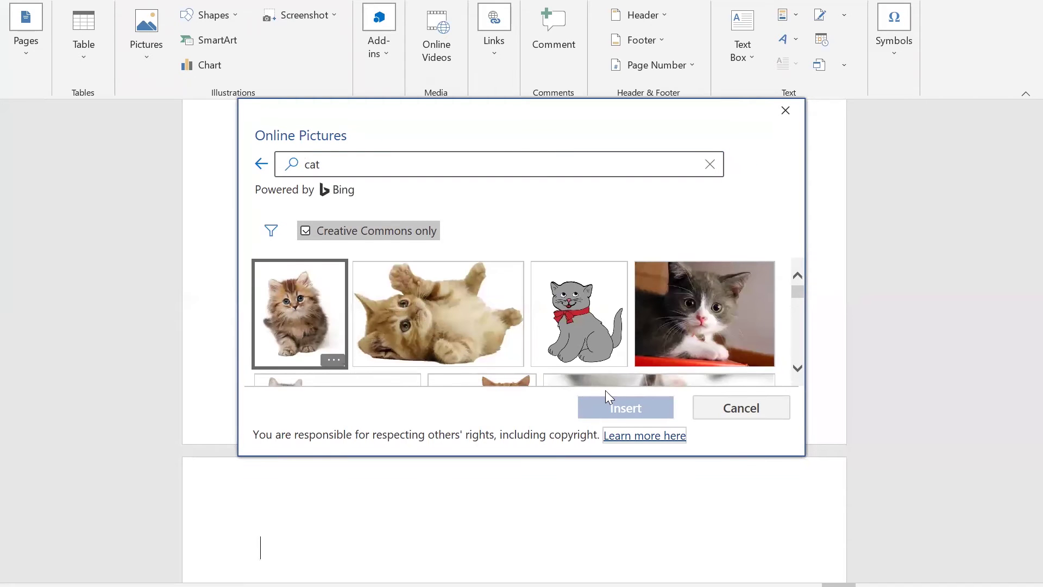
- Insert the online photo of the grey-and-white kitten lying on a red surface
{"action": "scroll", "coordinate": [605, 333], "scroll_direction": "down", "scroll_amount": 2}
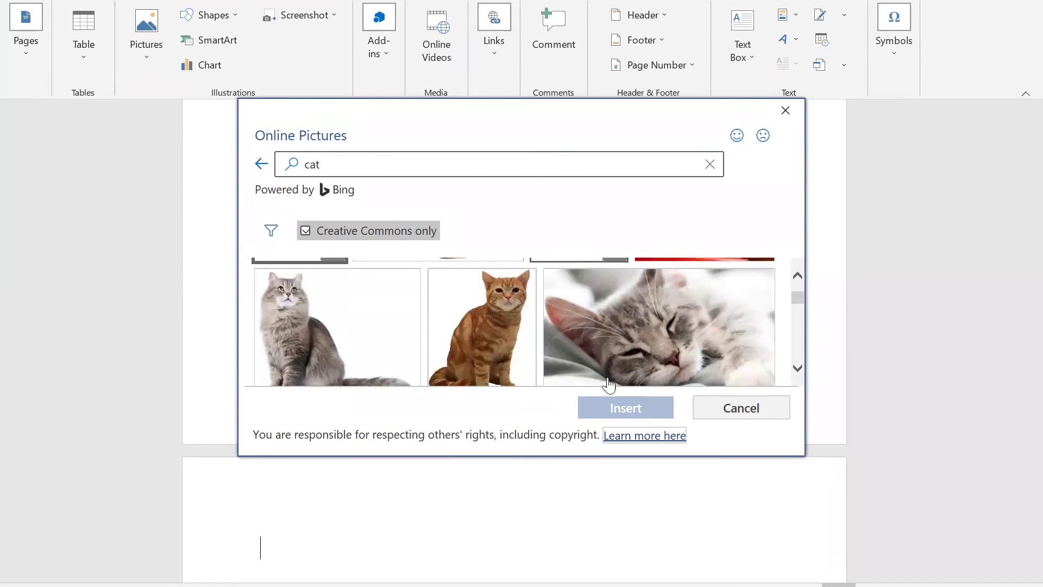
{"action": "scroll", "coordinate": [600, 331], "scroll_direction": "up", "scroll_amount": 1}
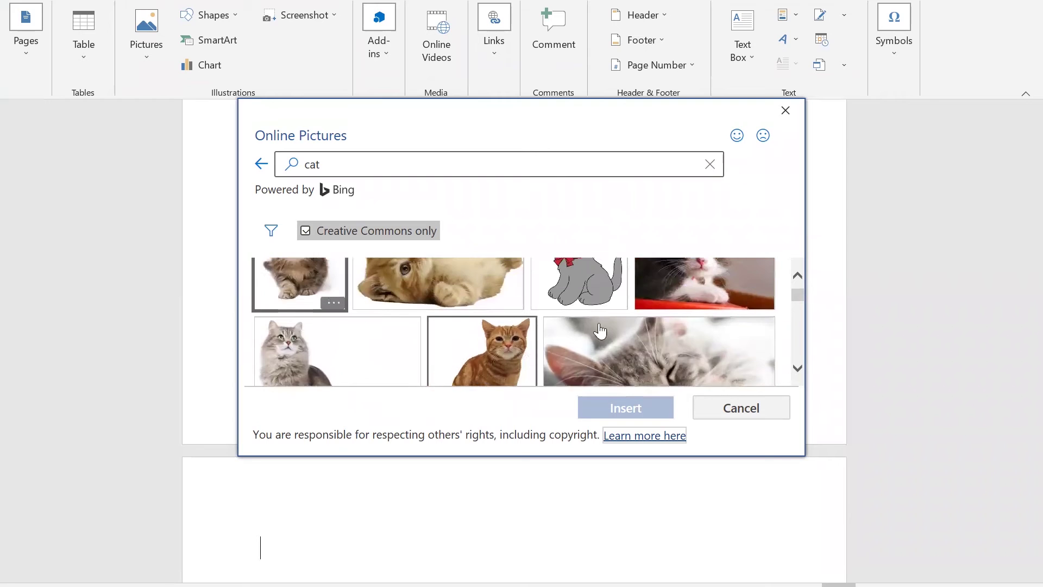
{"action": "left_click", "coordinate": [701, 287]}
{"action": "left_click", "coordinate": [617, 406]}
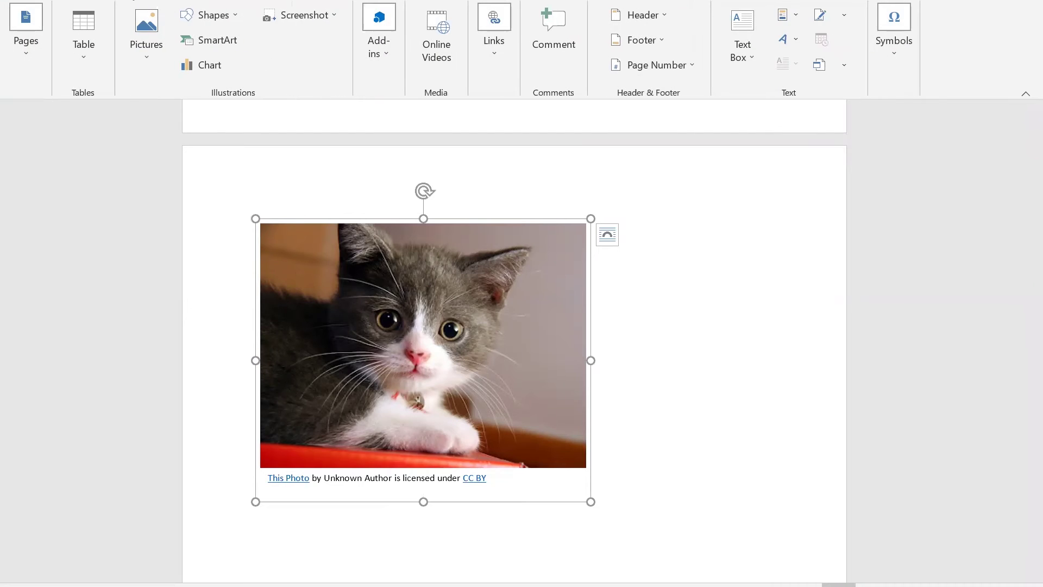
- Insert the Harvest-Patch picture from the Desktop folder of this device
{"action": "left_click", "coordinate": [139, 79]}
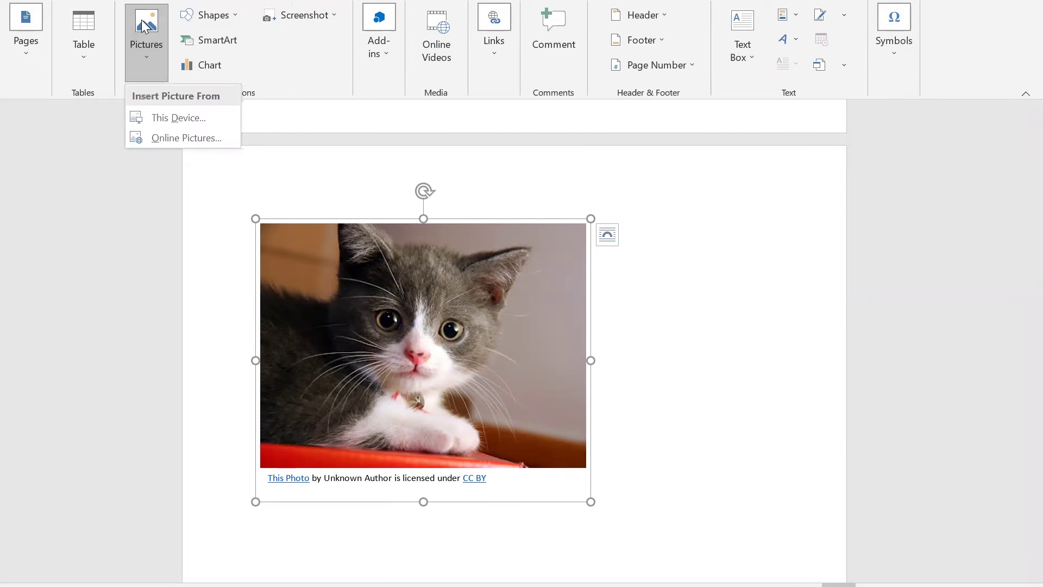
{"action": "left_click", "coordinate": [141, 118]}
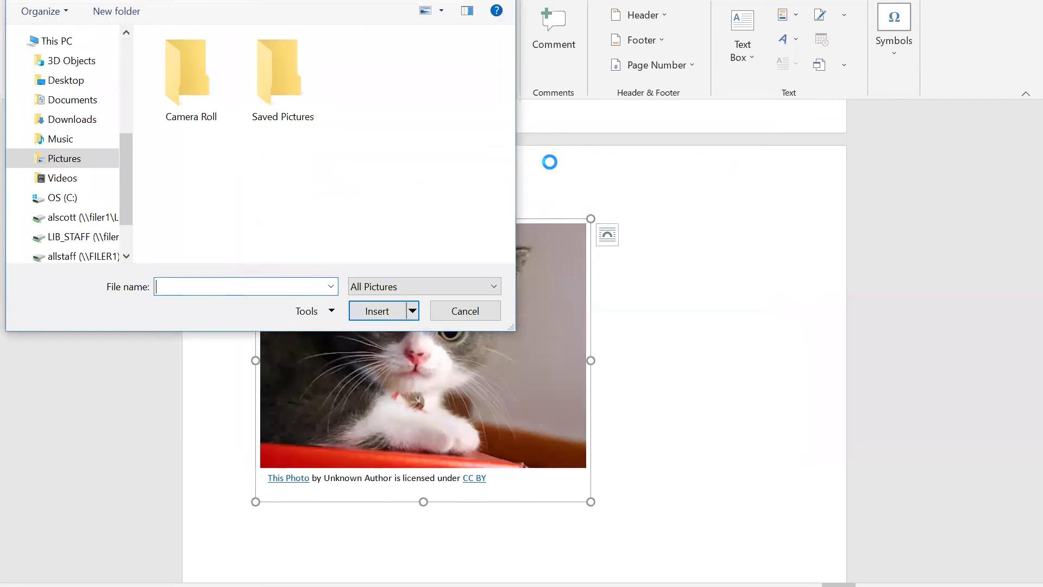
{"action": "left_click", "coordinate": [81, 81]}
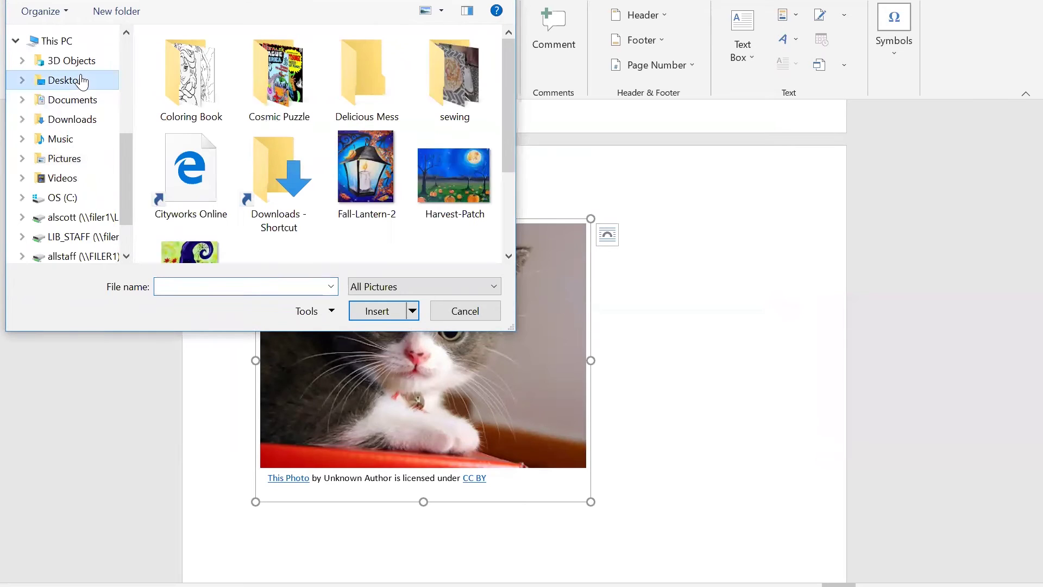
{"action": "scroll", "coordinate": [394, 210], "scroll_direction": "down", "scroll_amount": 2}
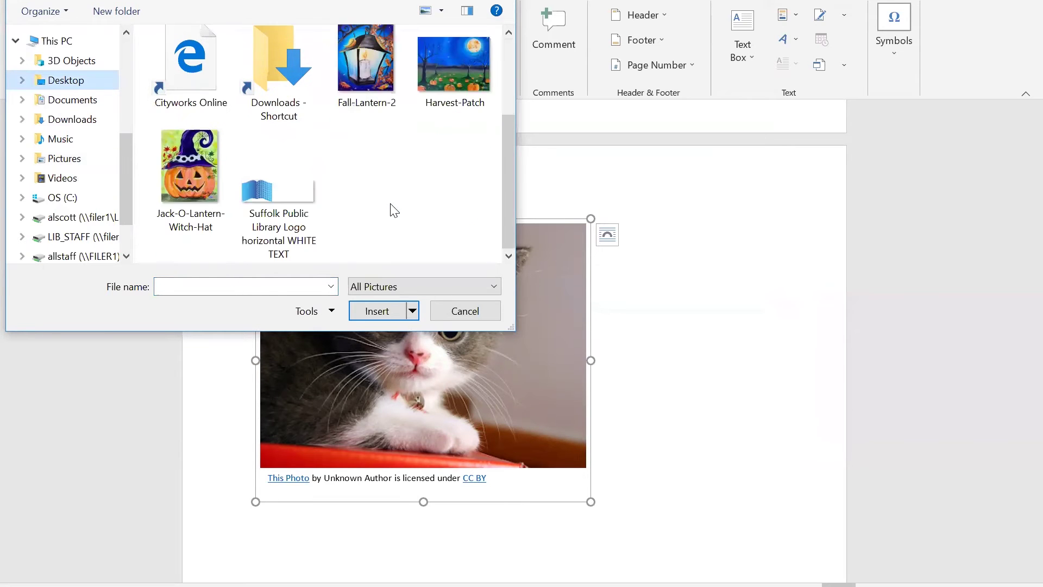
{"action": "scroll", "coordinate": [394, 211], "scroll_direction": "up", "scroll_amount": 2}
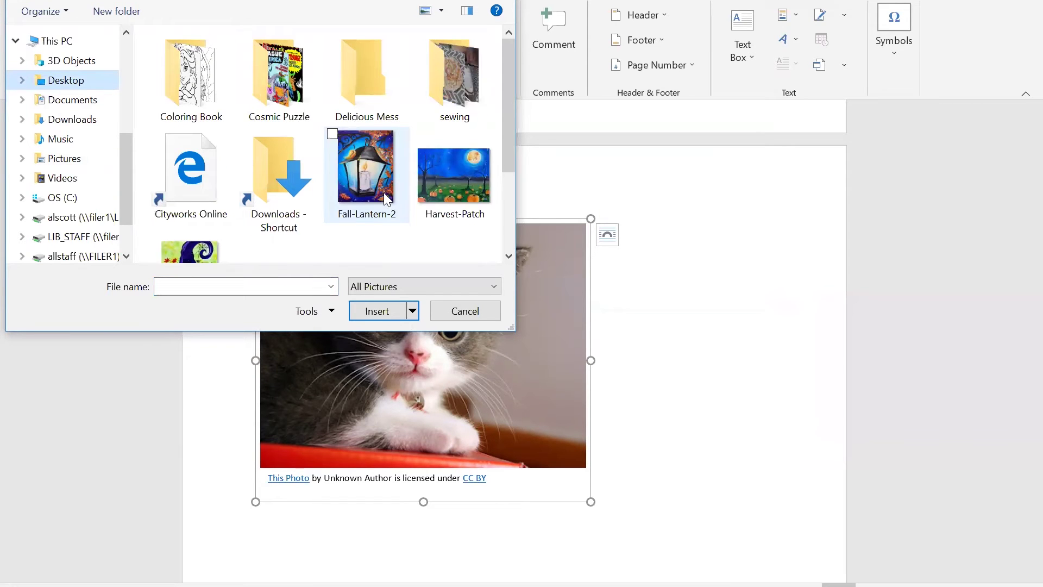
{"action": "left_click", "coordinate": [443, 191]}
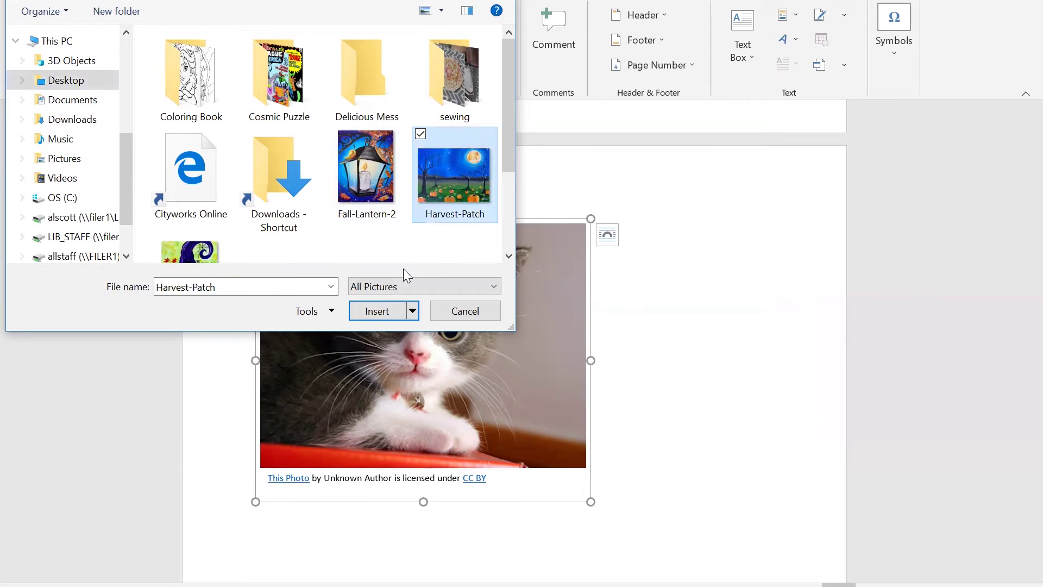
{"action": "left_click", "coordinate": [372, 313]}
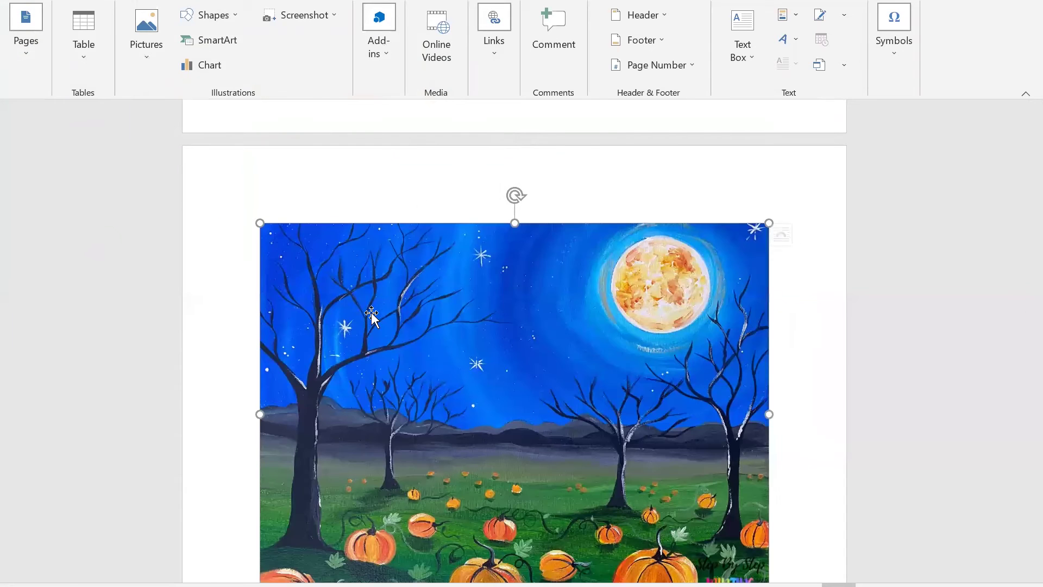
- Look over both inserted pictures and examine the commands available for the Harvest-Patch picture, including Change Picture
{"action": "scroll", "coordinate": [371, 313], "scroll_direction": "down", "scroll_amount": 5}
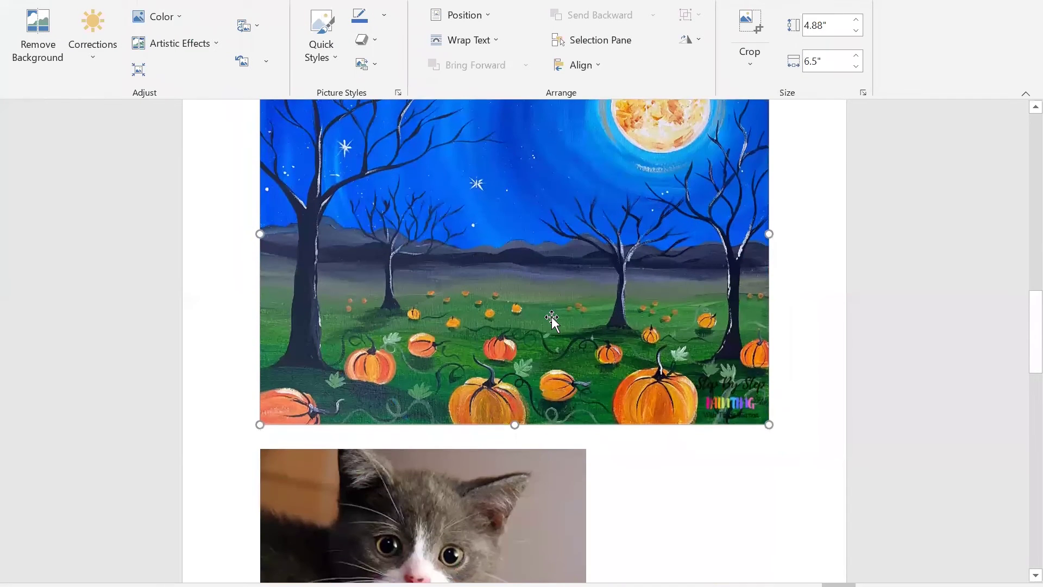
{"action": "scroll", "coordinate": [552, 321], "scroll_direction": "up", "scroll_amount": 2}
{"action": "scroll", "coordinate": [552, 321], "scroll_direction": "down", "scroll_amount": 10}
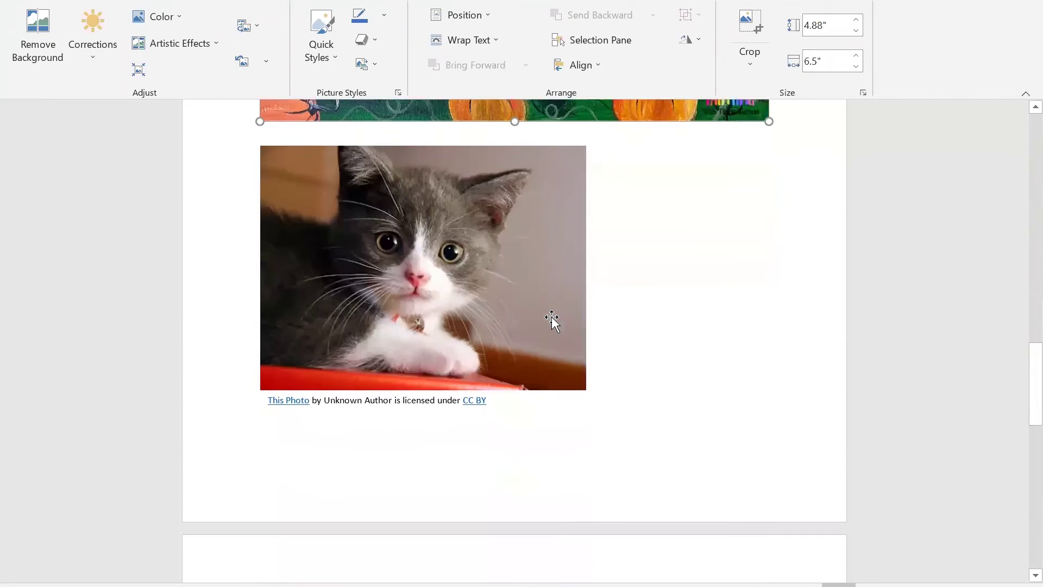
{"action": "scroll", "coordinate": [552, 321], "scroll_direction": "up", "scroll_amount": 10}
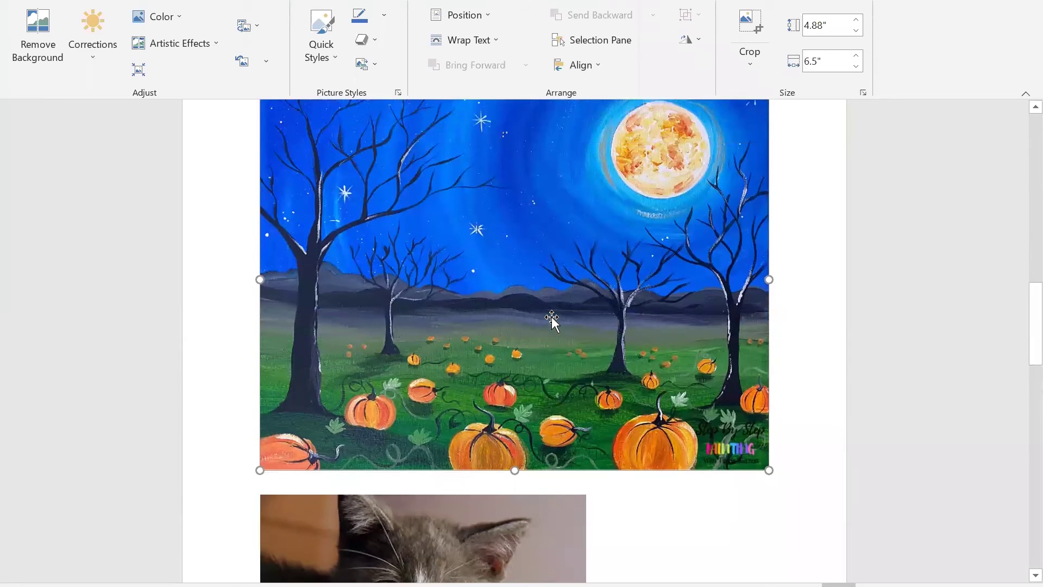
{"action": "scroll", "coordinate": [493, 263], "scroll_direction": "up", "scroll_amount": 1}
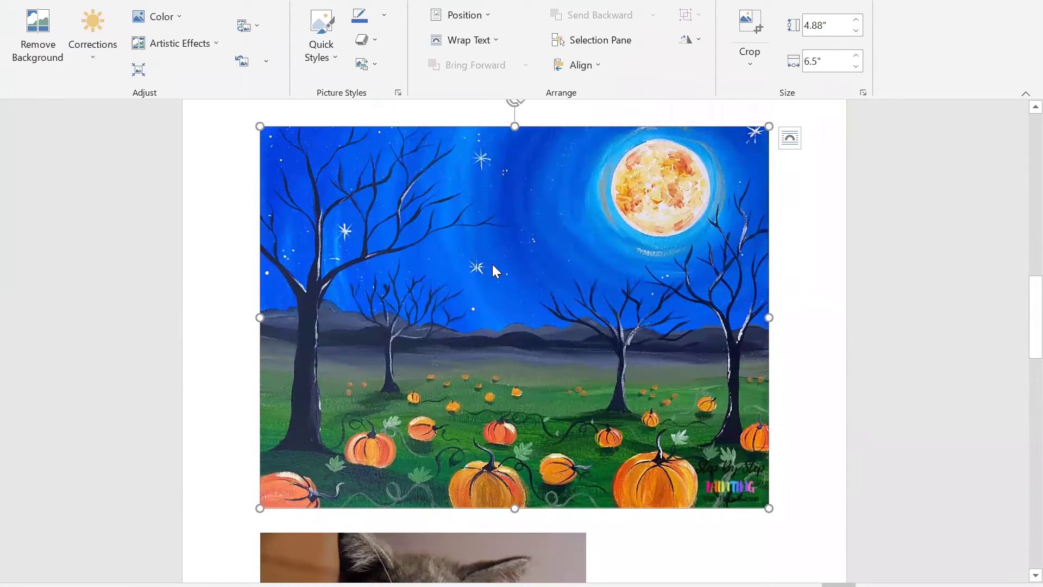
{"action": "right_click", "coordinate": [492, 264]}
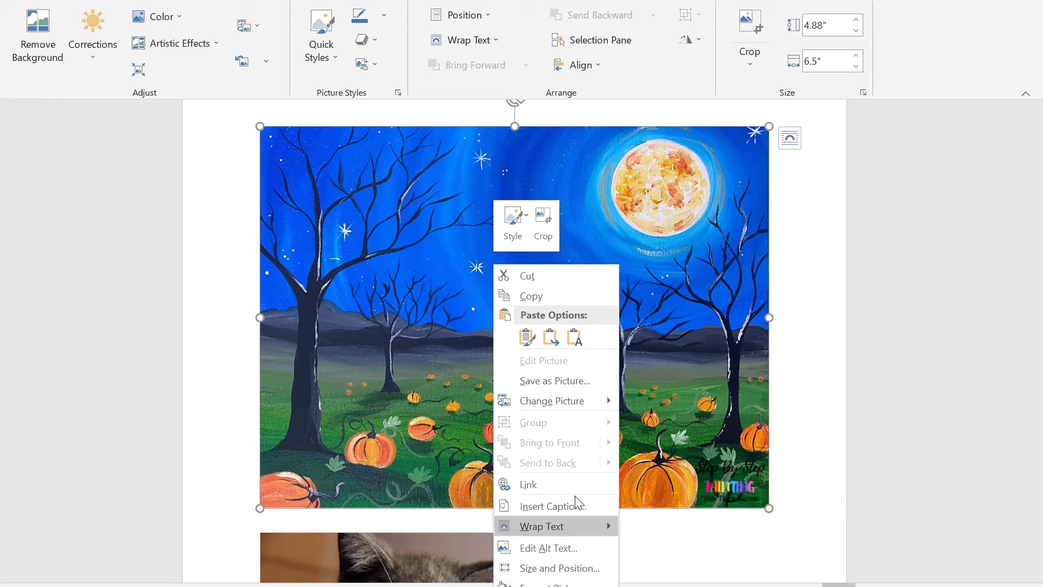
{"action": "mouse_move", "coordinate": [572, 400]}
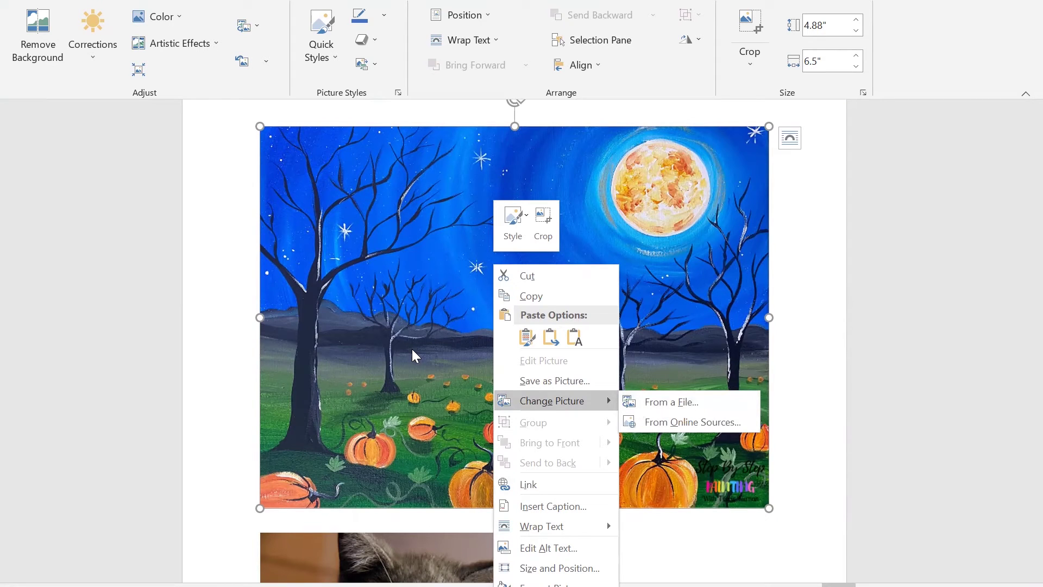
{"action": "key", "text": "Escape"}
{"action": "key", "text": "Escape"}
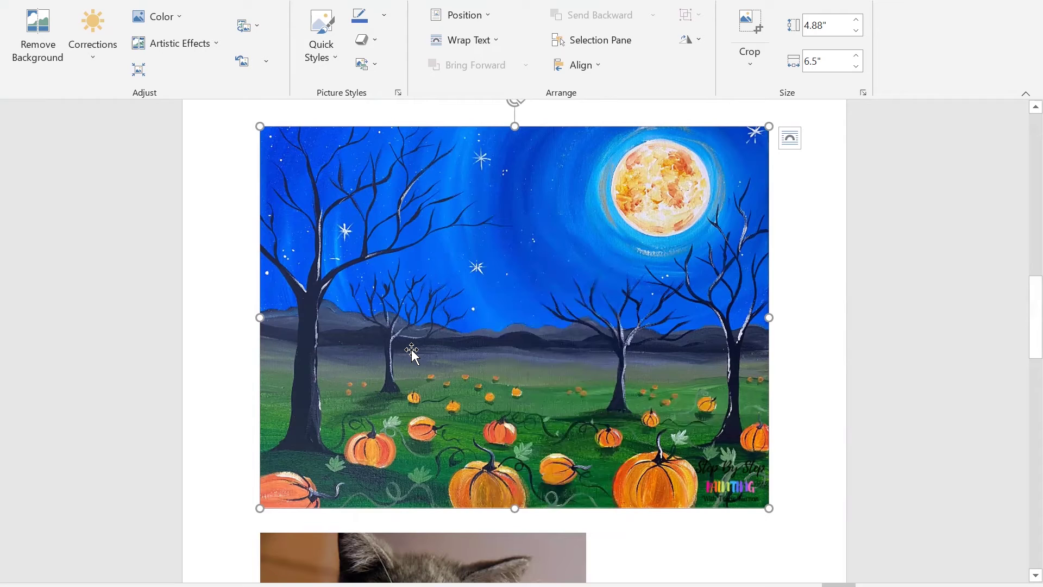
{"action": "right_click", "coordinate": [411, 353]}
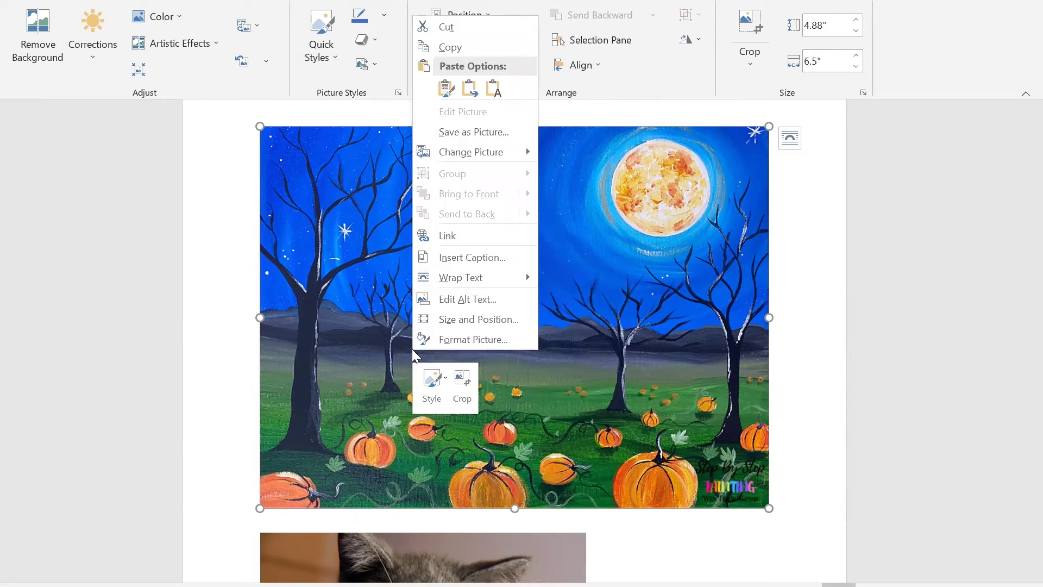
{"action": "right_click", "coordinate": [371, 321]}
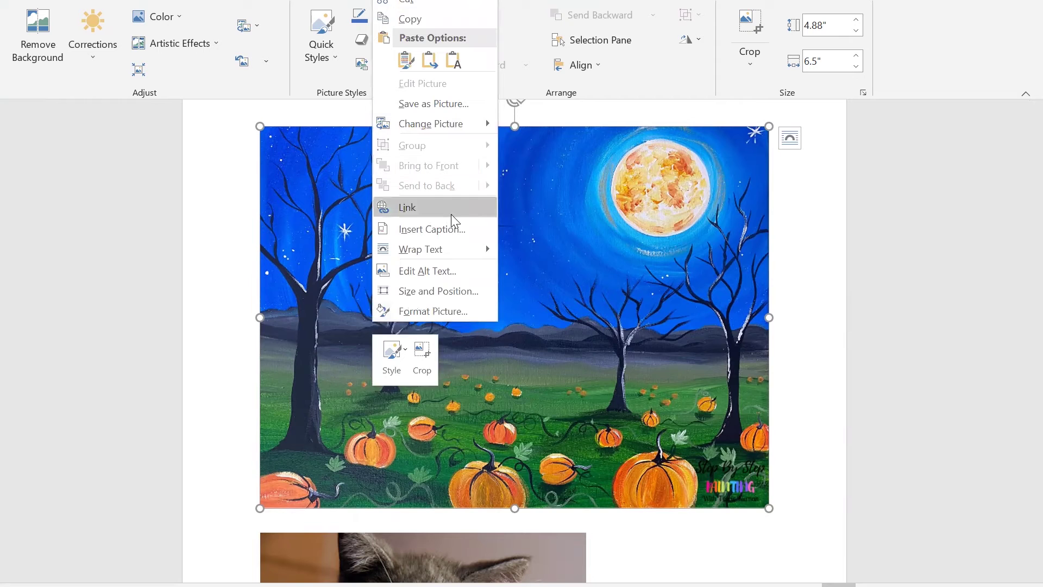
{"action": "left_click", "coordinate": [422, 356]}
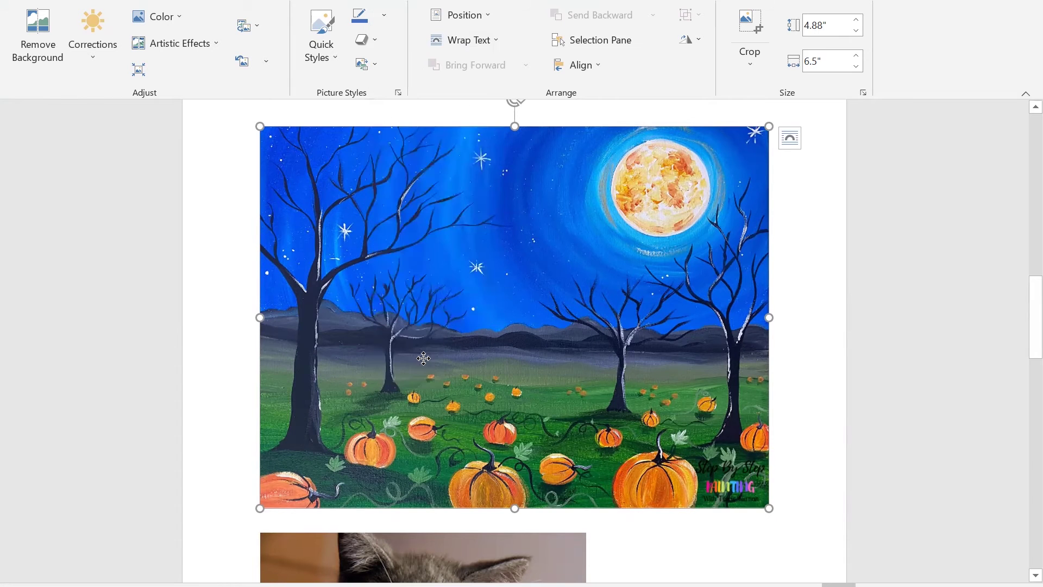
- Crop the Harvest-Patch picture to its upper-left tree area, about 2.32" high by 3.23" wide
{"action": "left_click_drag", "start_coordinate": [754, 499], "coordinate": [514, 308]}
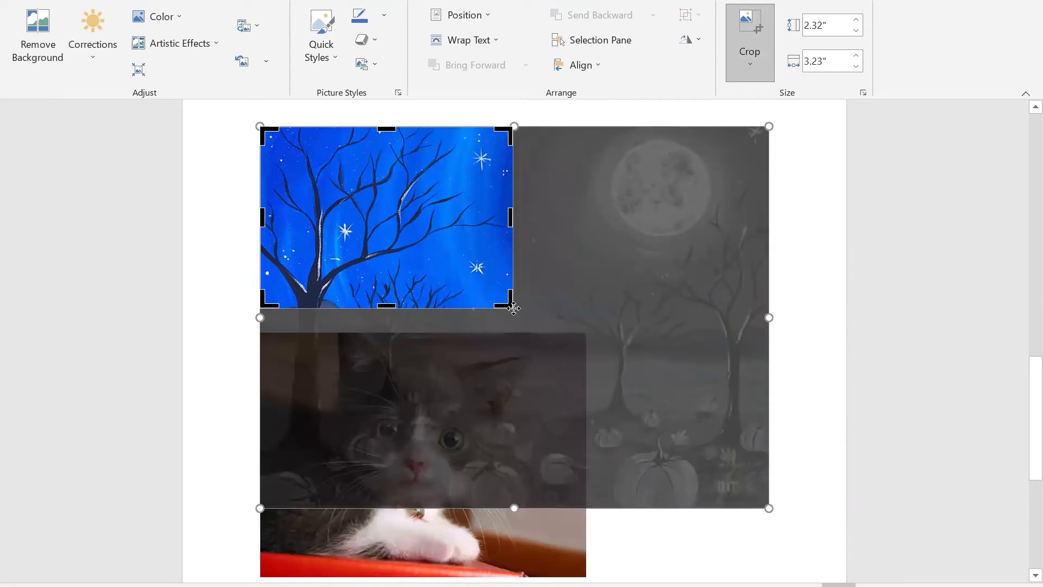
{"action": "left_click", "coordinate": [817, 314]}
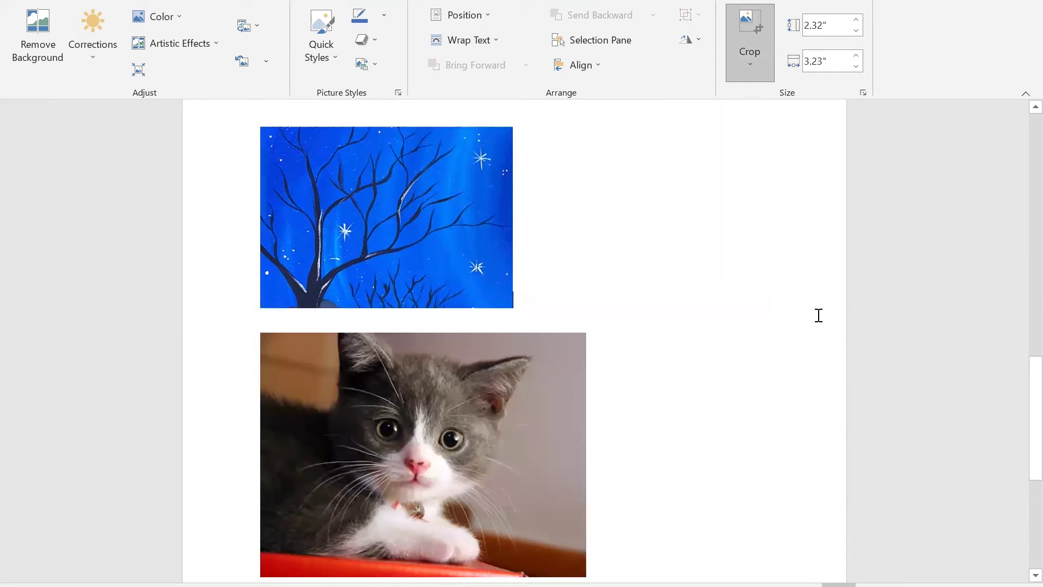
- Set the cropped tree picture's text wrapping to Square
{"action": "left_click", "coordinate": [382, 233]}
{"action": "right_click", "coordinate": [383, 235]}
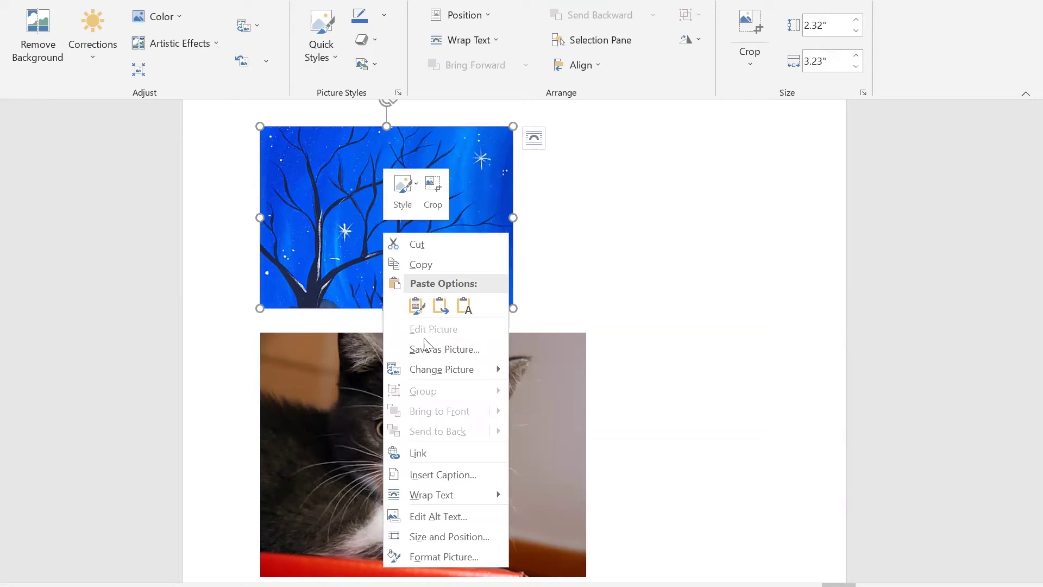
{"action": "mouse_move", "coordinate": [463, 497]}
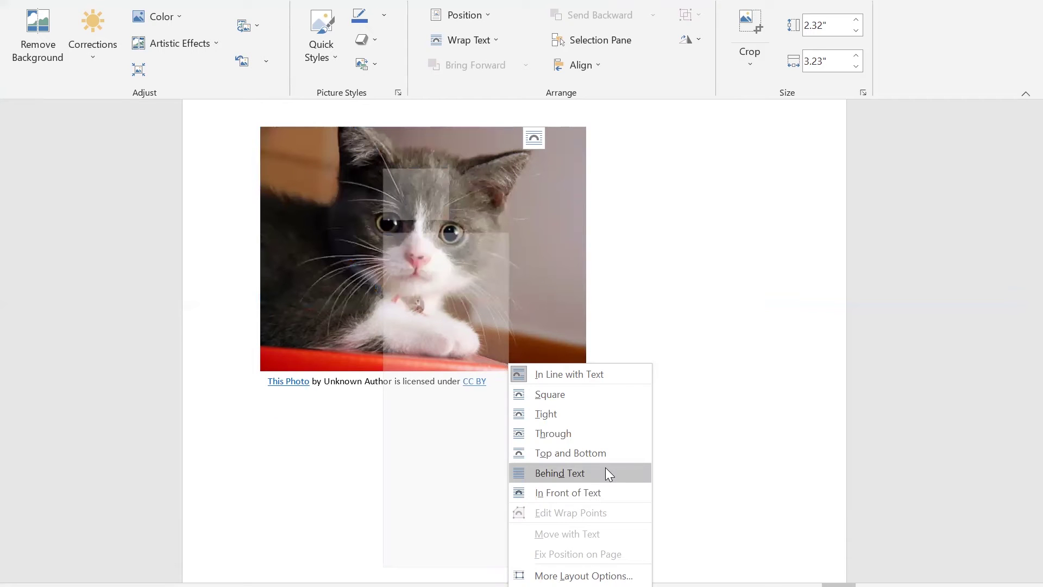
{"action": "left_click", "coordinate": [704, 296]}
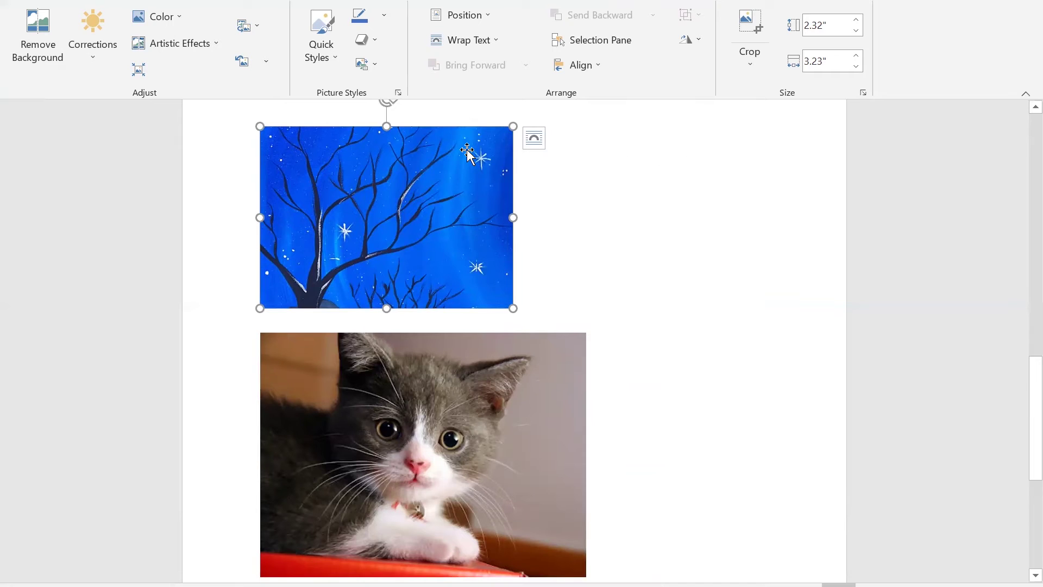
{"action": "left_click", "coordinate": [526, 144]}
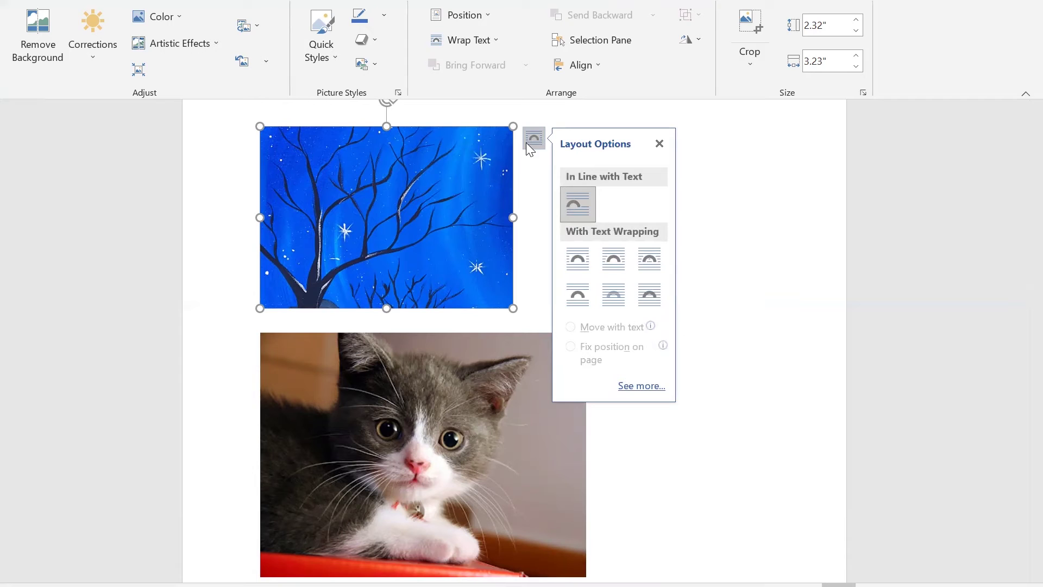
{"action": "left_click", "coordinate": [583, 263]}
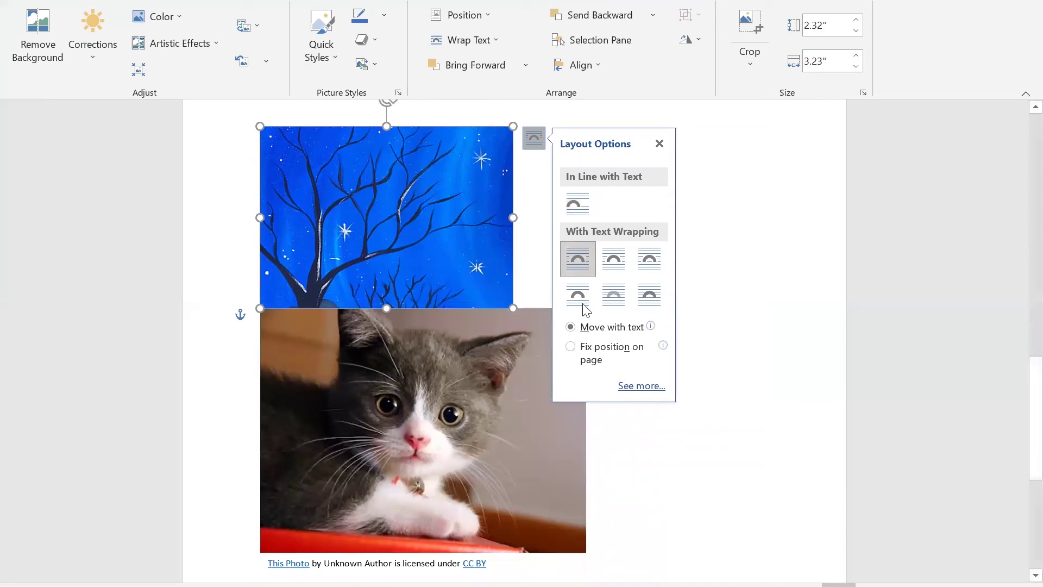
- Move the cropped tree picture up to the first page, beside the "Text messages for work" list item
{"action": "left_click_drag", "start_coordinate": [404, 232], "coordinate": [509, 232]}
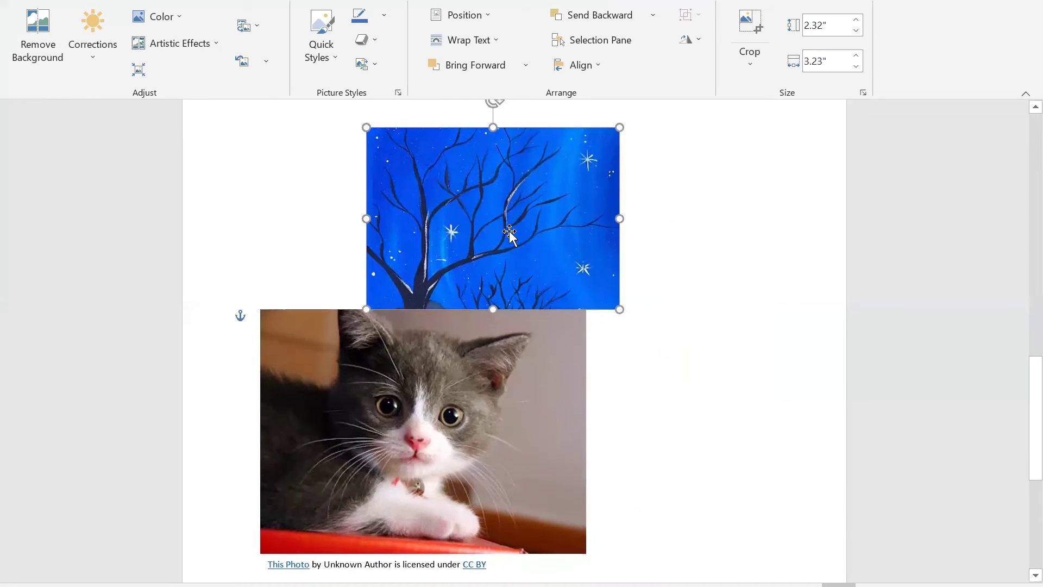
{"action": "scroll", "coordinate": [472, 484], "scroll_direction": "up", "scroll_amount": 8}
{"action": "left_click_drag", "start_coordinate": [475, 497], "coordinate": [481, 144]}
{"action": "scroll", "coordinate": [480, 182], "scroll_direction": "up", "scroll_amount": 1}
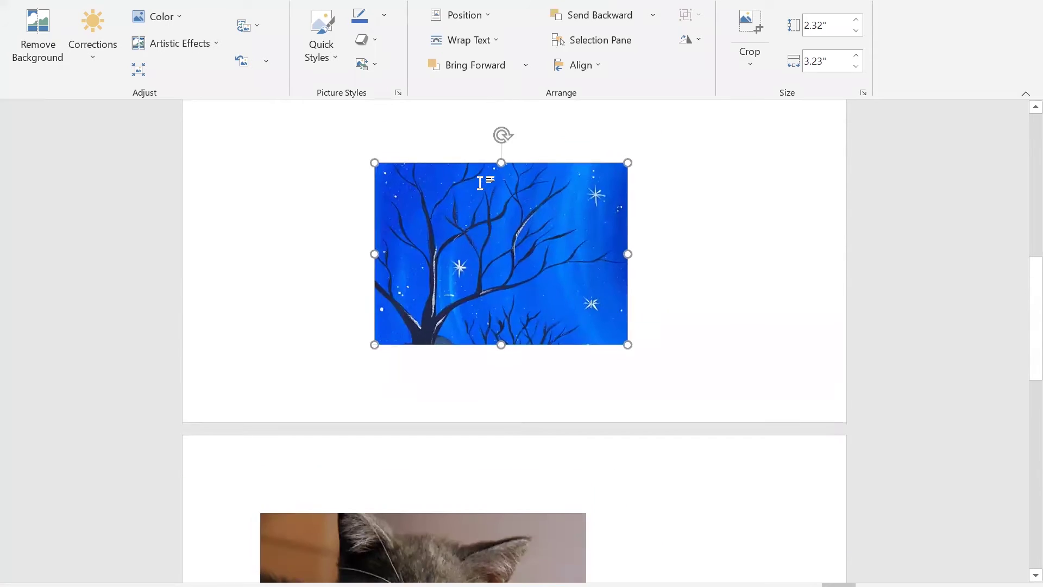
{"action": "scroll", "coordinate": [480, 183], "scroll_direction": "up", "scroll_amount": 5}
{"action": "left_click_drag", "start_coordinate": [468, 531], "coordinate": [473, 199]}
{"action": "scroll", "coordinate": [473, 199], "scroll_direction": "up", "scroll_amount": 5}
{"action": "left_click_drag", "start_coordinate": [470, 419], "coordinate": [568, 193]}
{"action": "left_click_drag", "start_coordinate": [463, 261], "coordinate": [663, 234]}
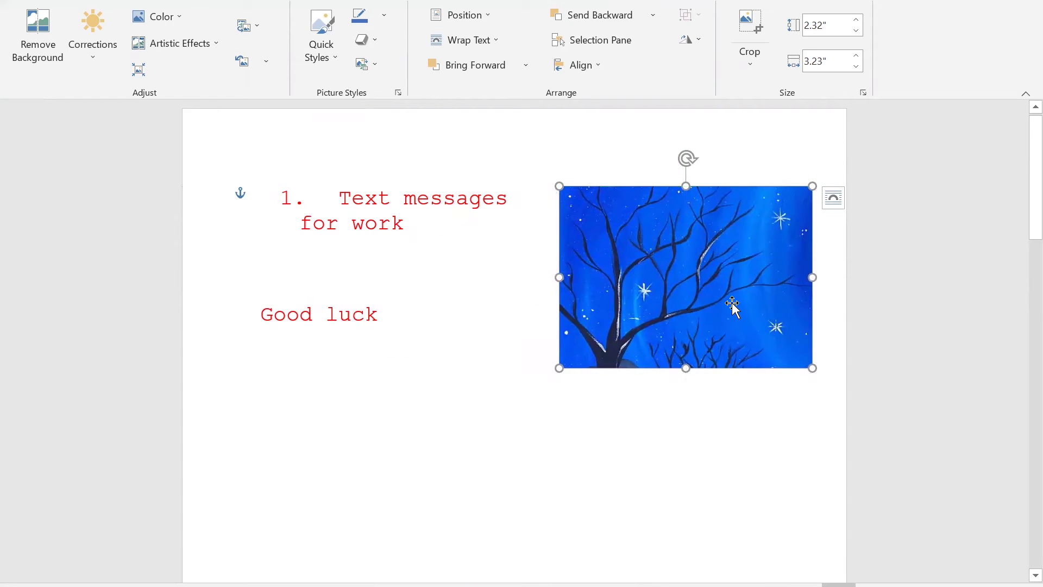
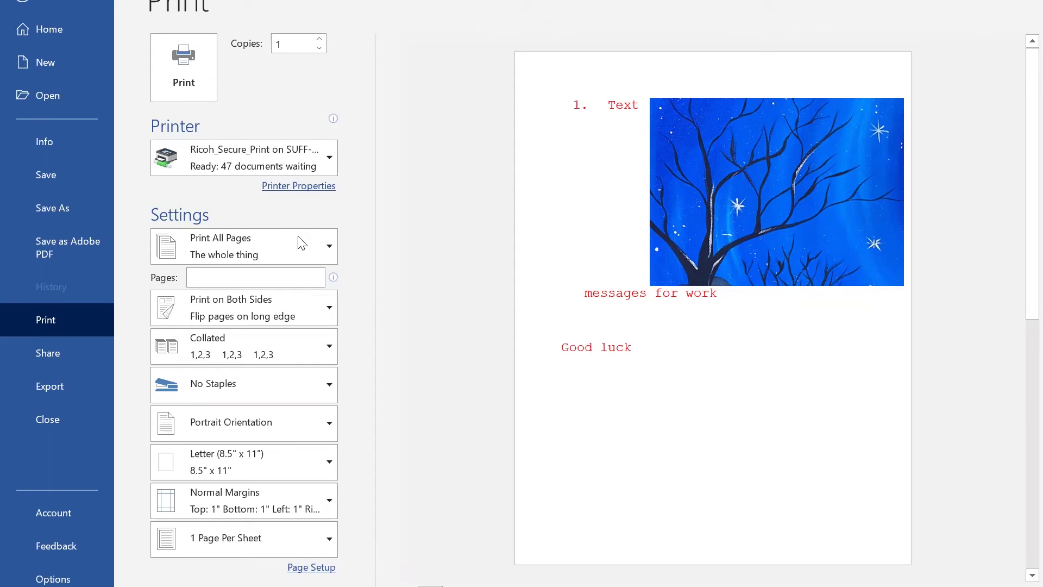
- Try printing only page 1 and the List of Markup, and return the print range to Print All Pages
{"action": "left_click", "coordinate": [263, 278]}
{"action": "type", "text": "1"}
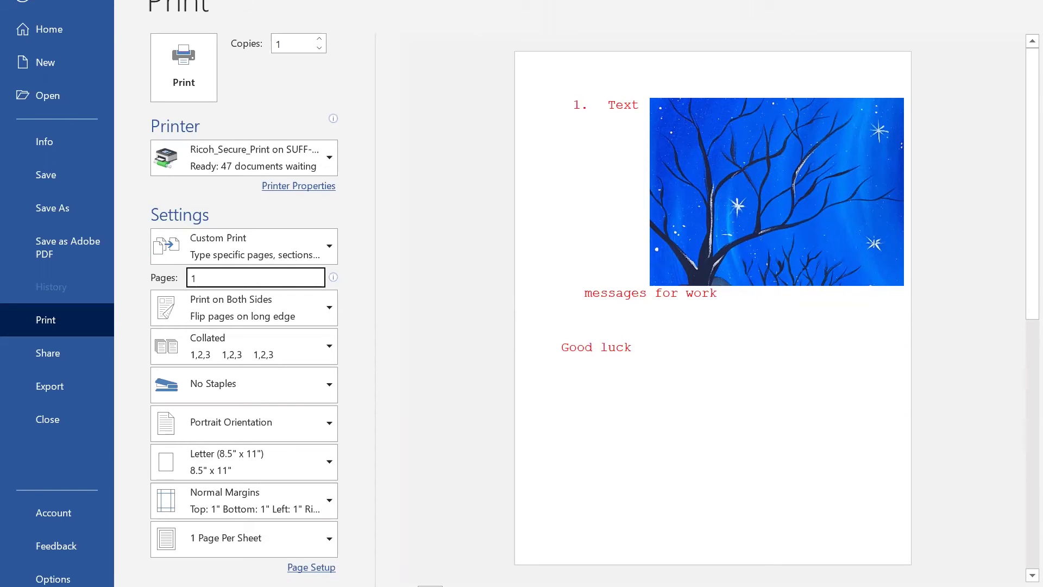
{"action": "left_click", "coordinate": [291, 248]}
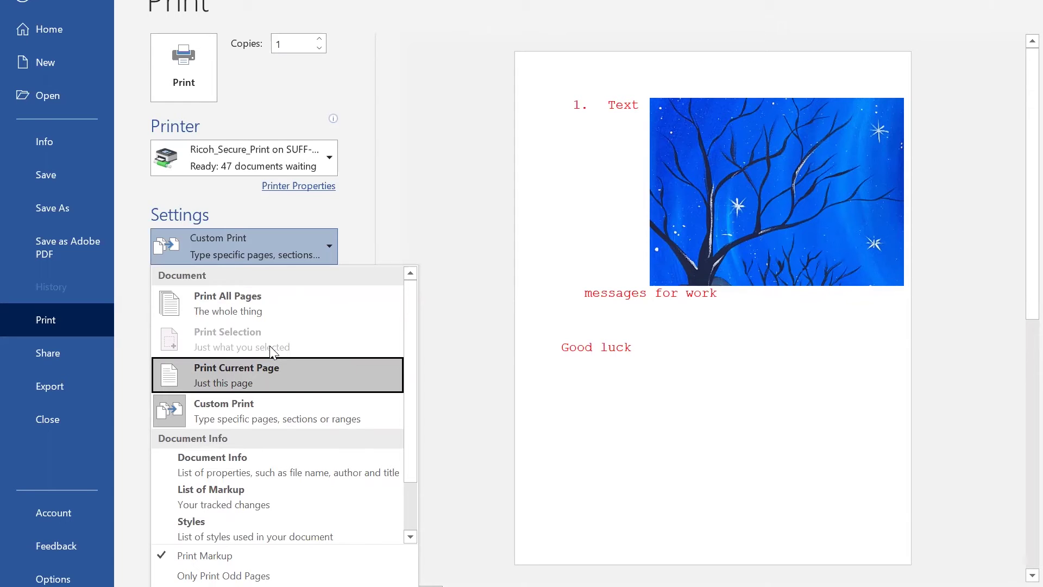
{"action": "left_click", "coordinate": [245, 505]}
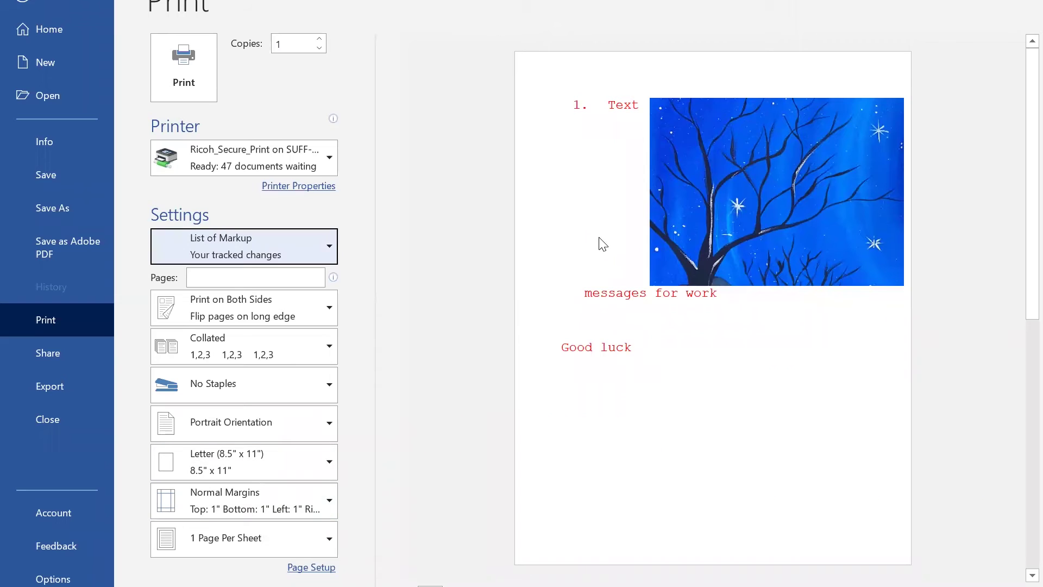
{"action": "left_click", "coordinate": [267, 251]}
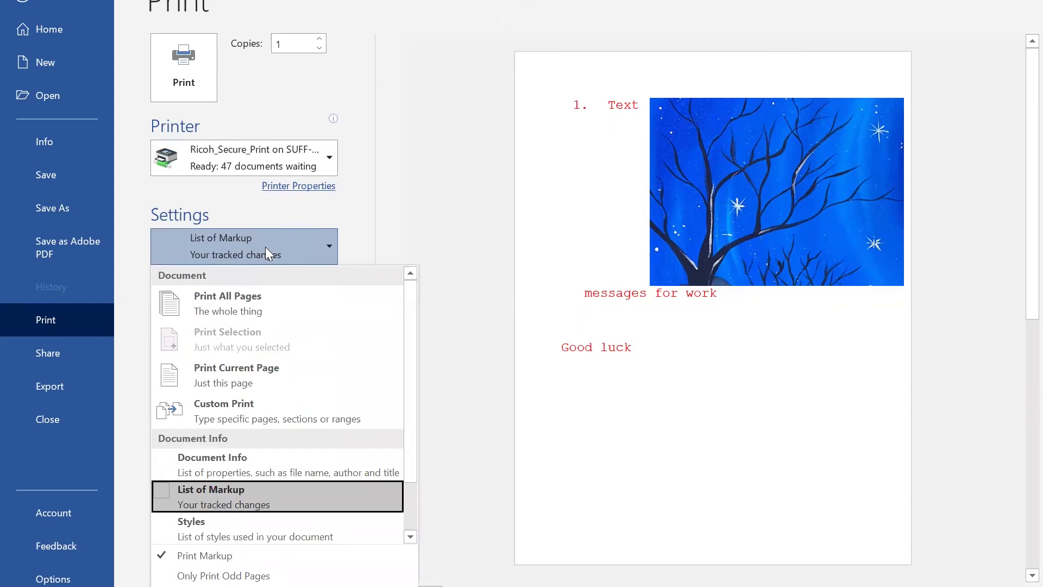
{"action": "left_click", "coordinate": [250, 307]}
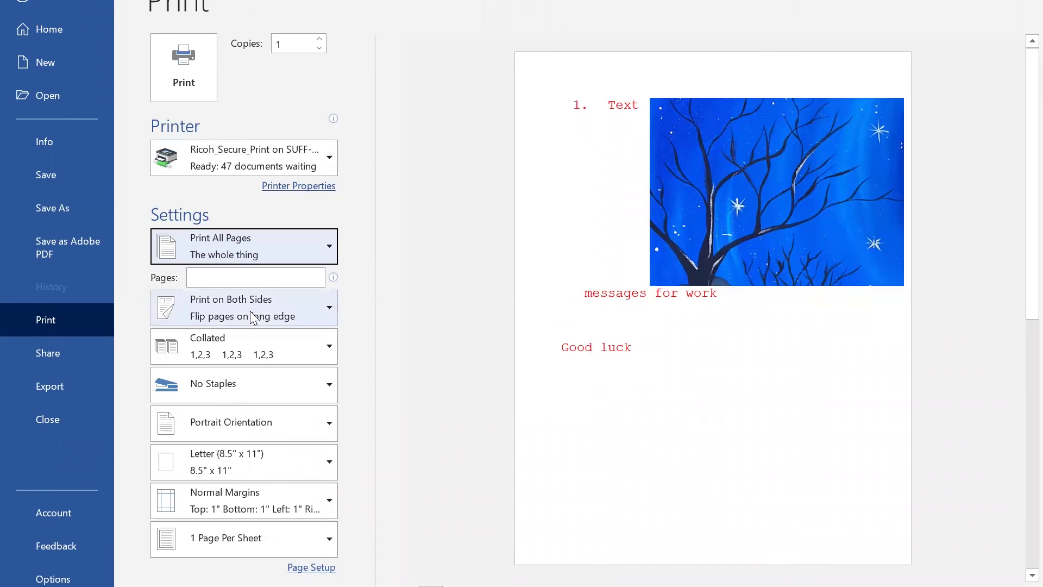
- Review the two-sided printing options and set the print orientation to landscape
{"action": "left_click", "coordinate": [319, 312]}
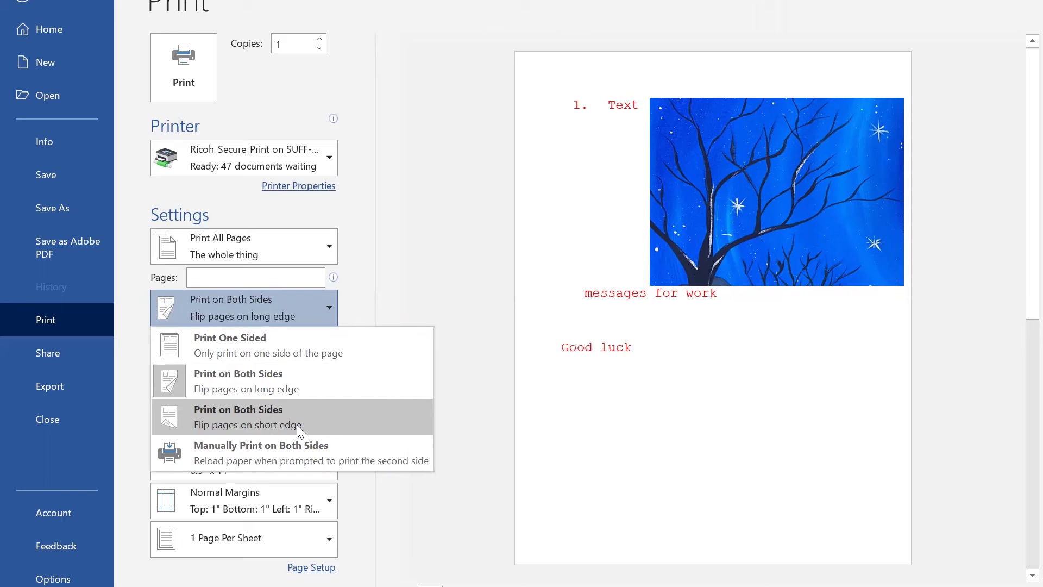
{"action": "left_click", "coordinate": [404, 245]}
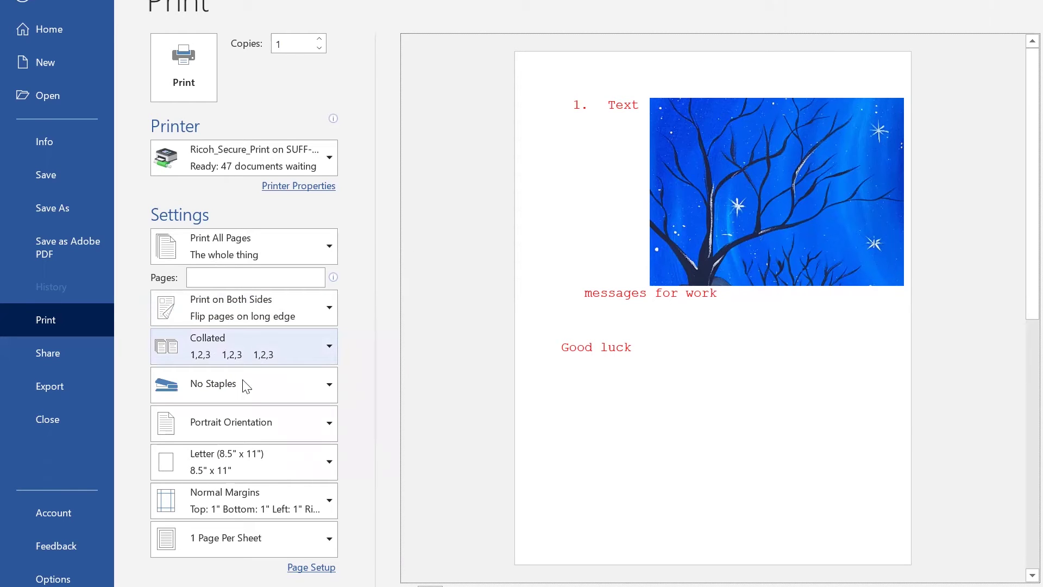
{"action": "left_click", "coordinate": [249, 428]}
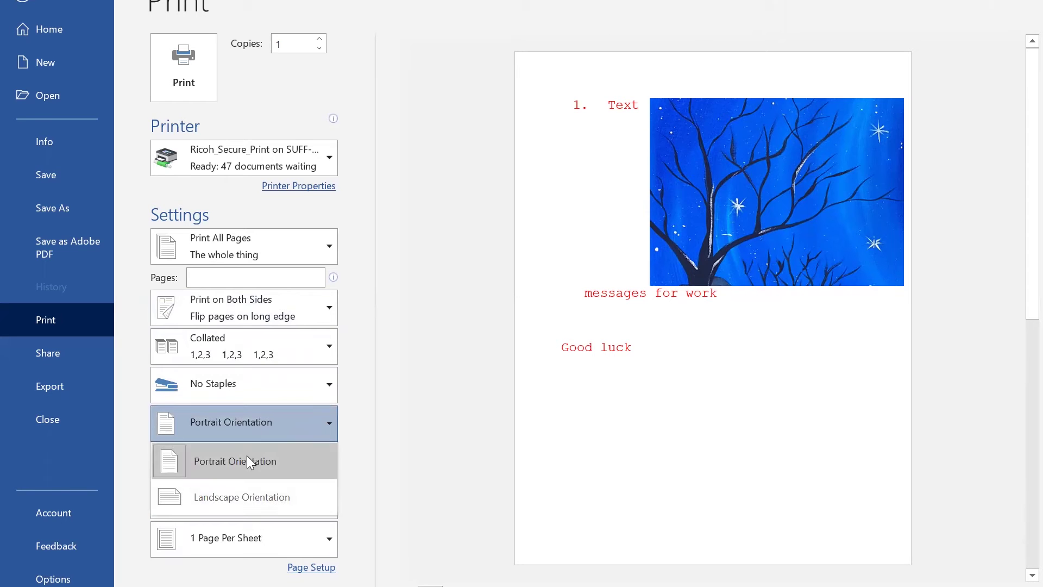
{"action": "left_click", "coordinate": [234, 500]}
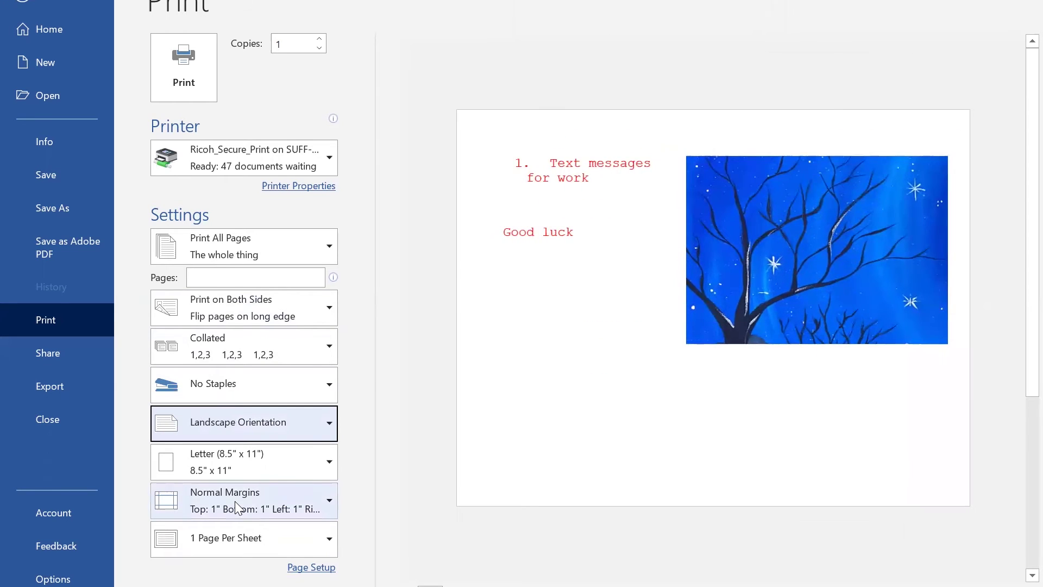
- Examine the pages-per-sheet print choices and return to the document
{"action": "left_click", "coordinate": [281, 530]}
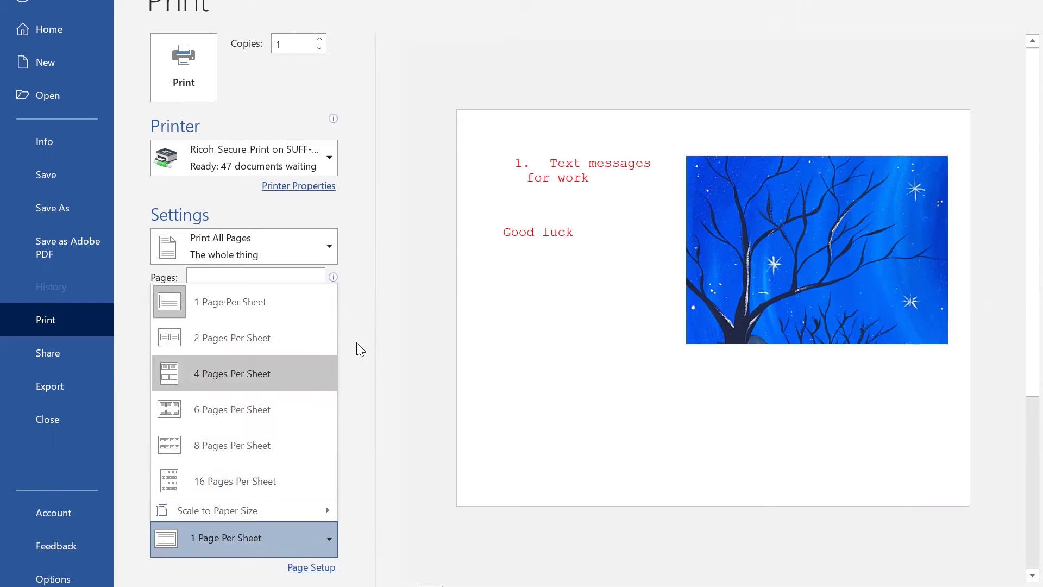
{"action": "left_click", "coordinate": [397, 325]}
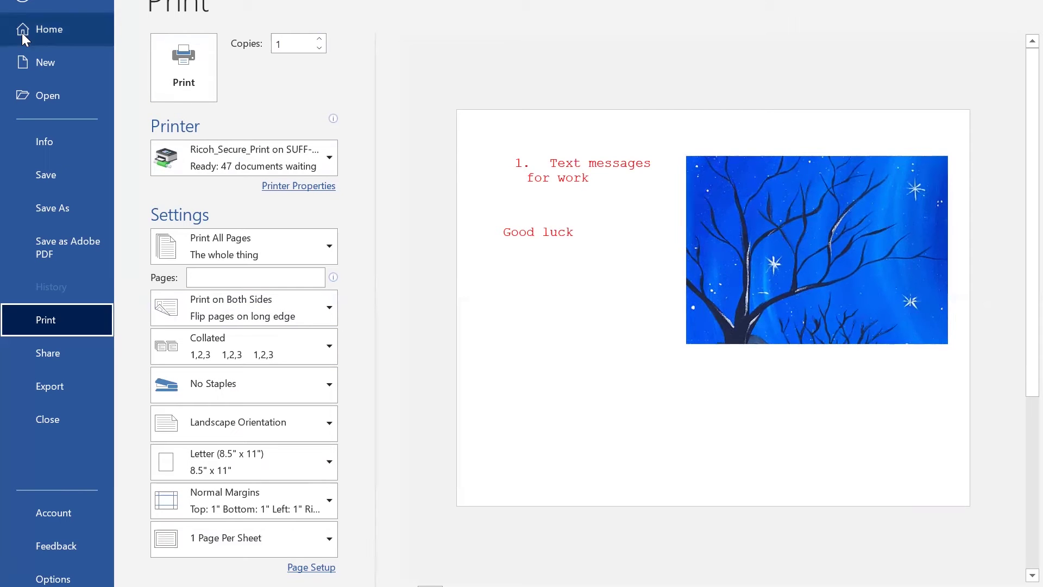
{"action": "left_click", "coordinate": [22, 3]}
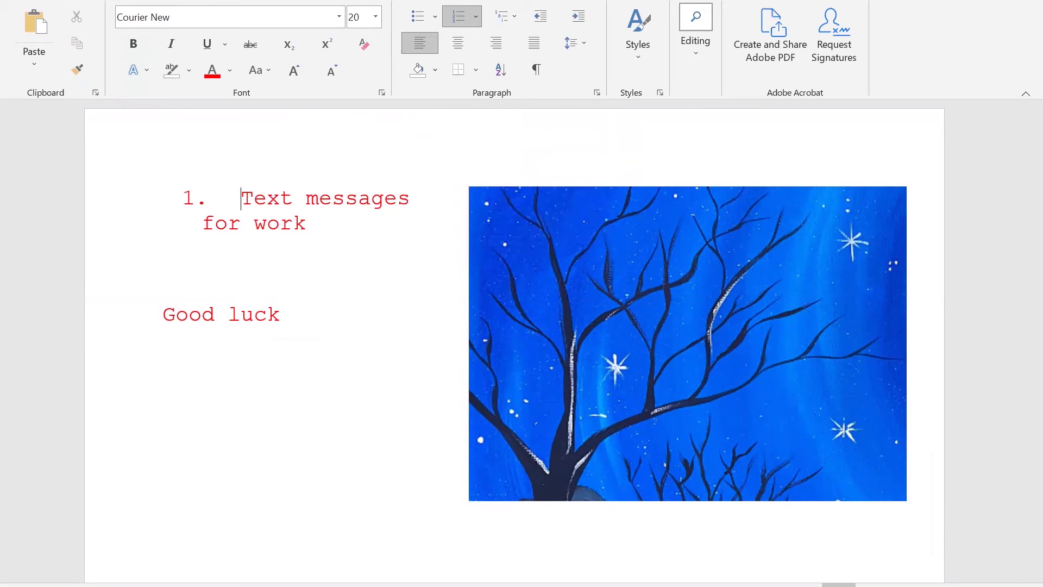
- Change the document's page orientation back to portrait
{"action": "scroll", "coordinate": [805, 27], "scroll_direction": "down", "scroll_amount": 3}
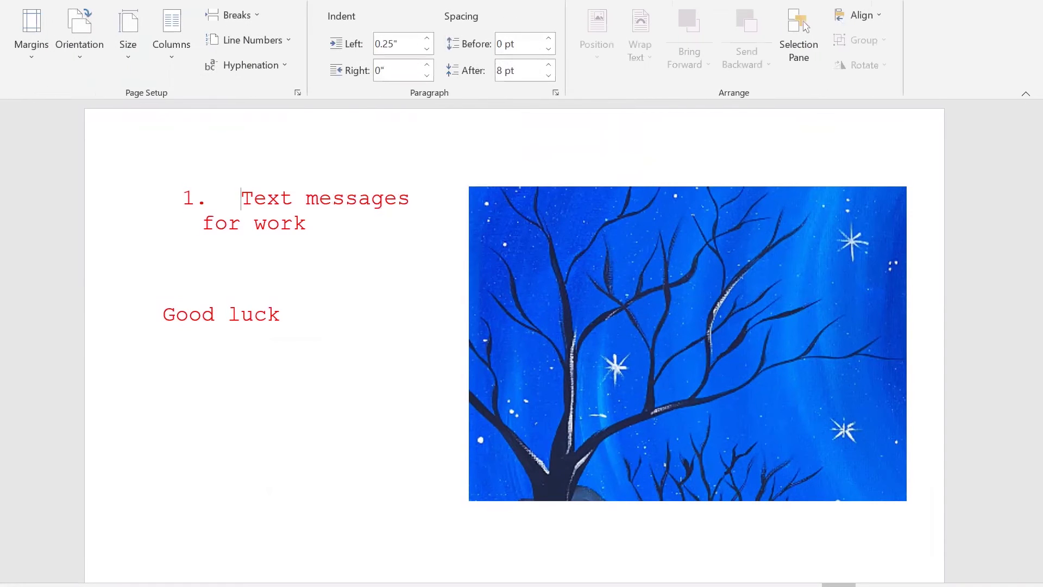
{"action": "left_click", "coordinate": [104, 48]}
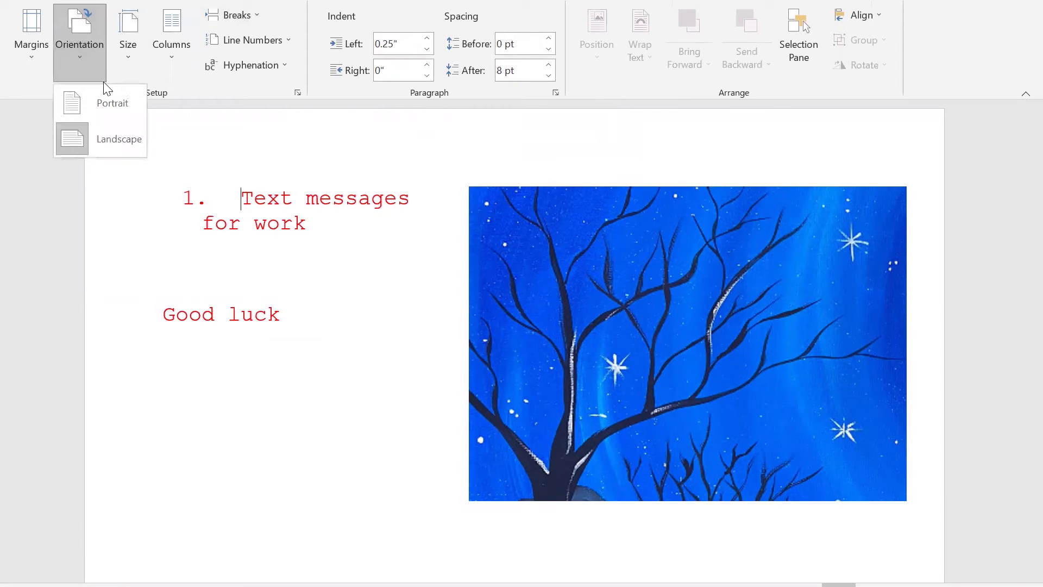
{"action": "left_click", "coordinate": [105, 106]}
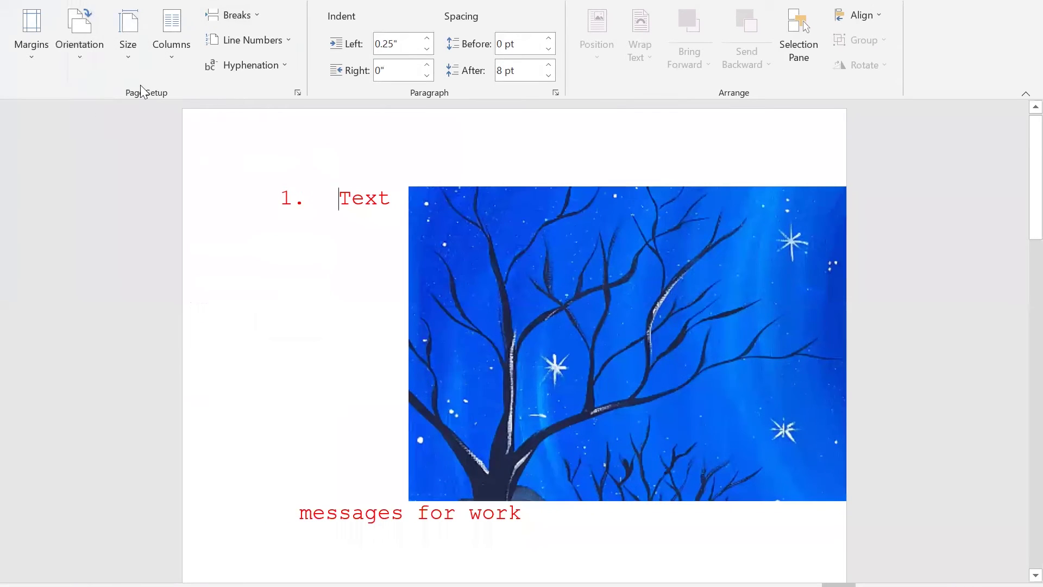
- Look over the margin presets and lay the document's text out in two columns
{"action": "left_click", "coordinate": [22, 62]}
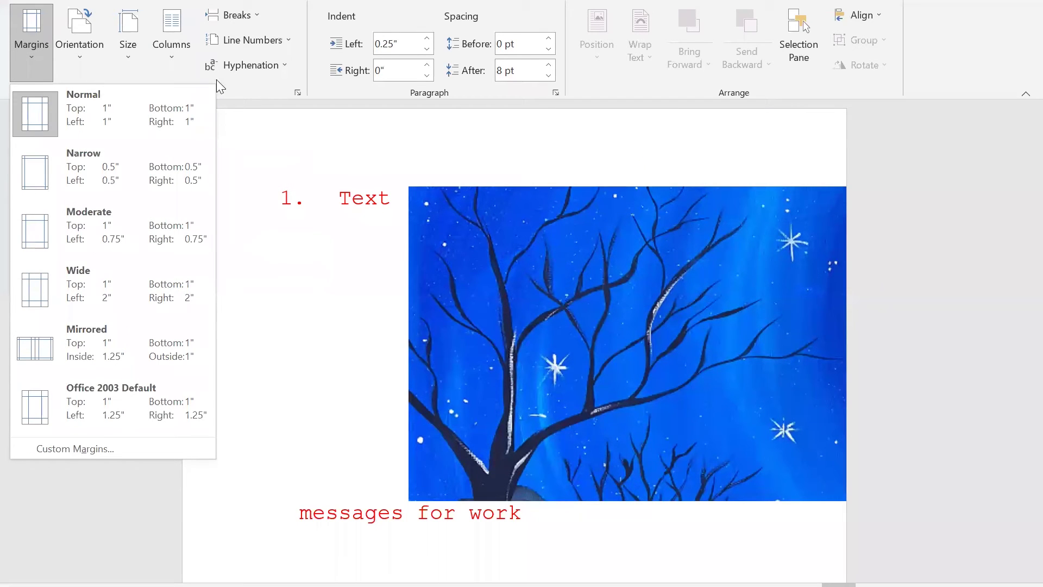
{"action": "left_click", "coordinate": [157, 33]}
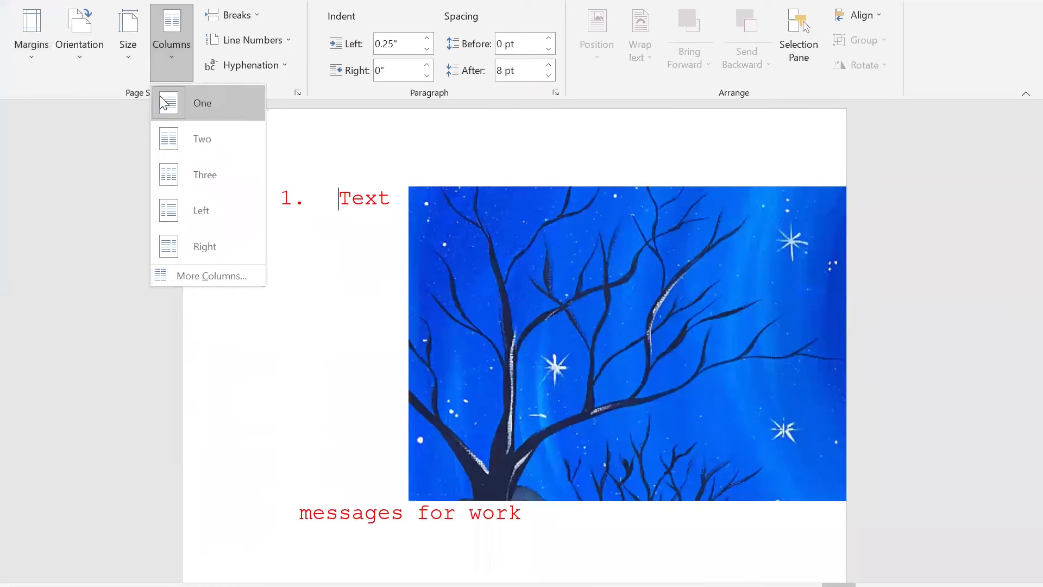
{"action": "left_click", "coordinate": [162, 36]}
{"action": "left_click", "coordinate": [162, 36]}
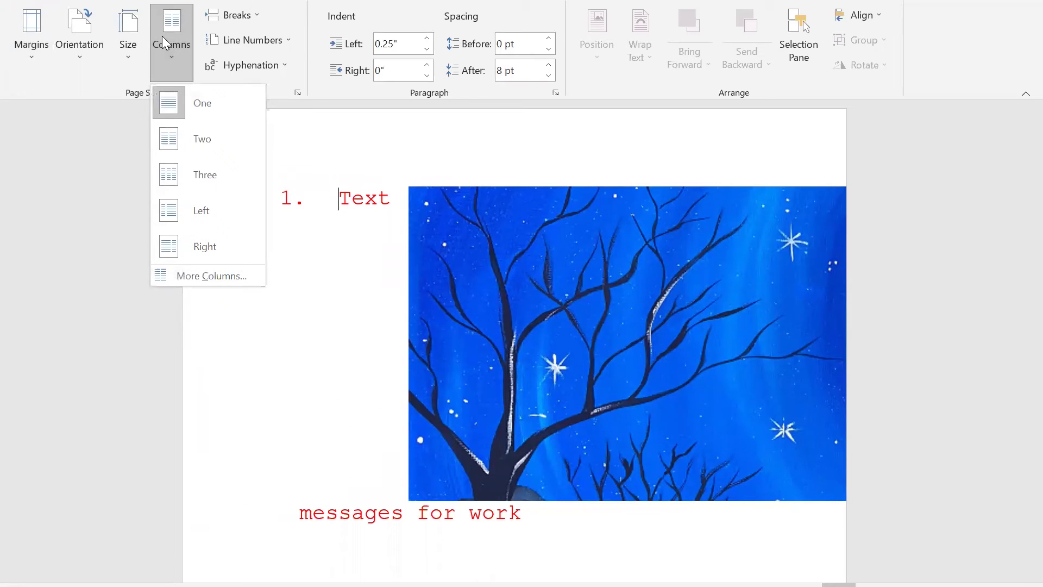
{"action": "left_click", "coordinate": [174, 125]}
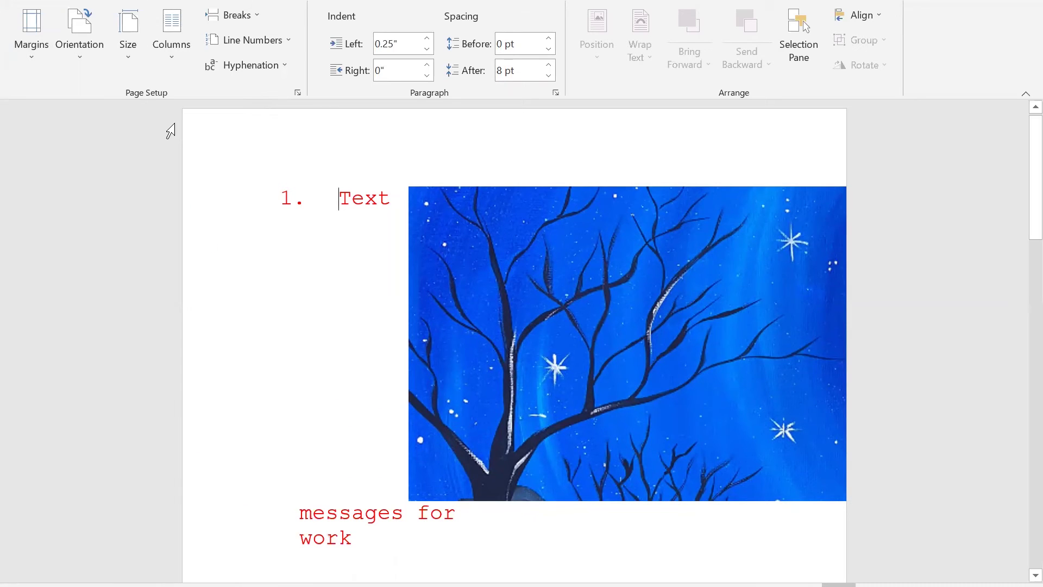
{"action": "left_click", "coordinate": [172, 43]}
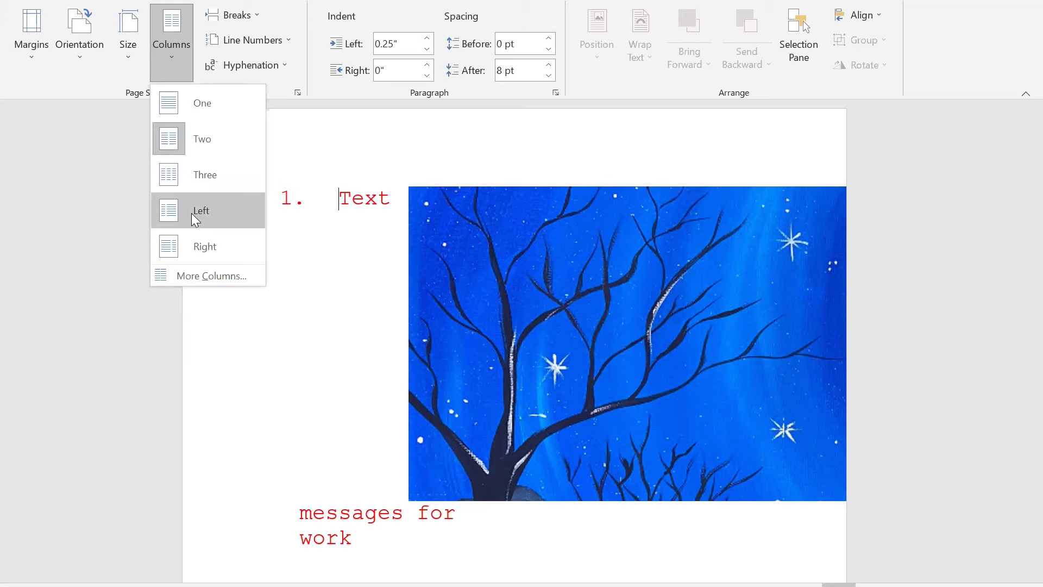
{"action": "left_click", "coordinate": [192, 141]}
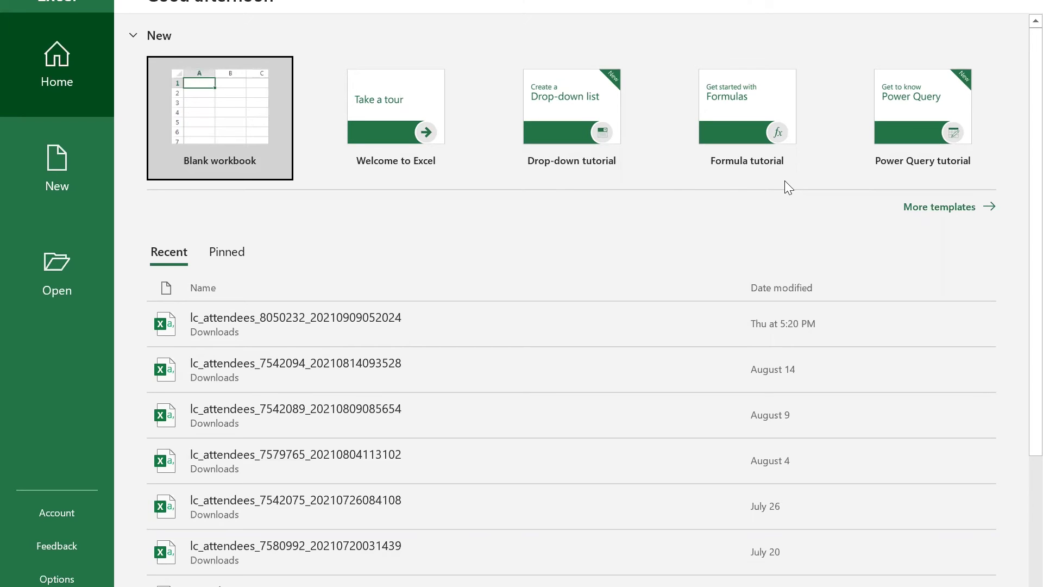
- Show the full set of new-workbook templates in Excel and look through them
{"action": "key", "text": "shift+Tab"}
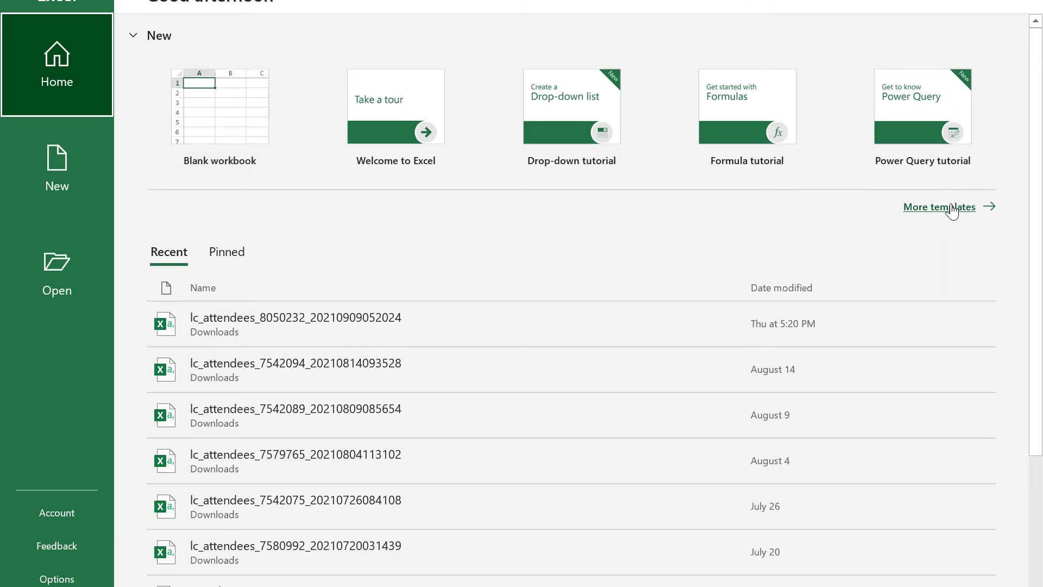
{"action": "left_click", "coordinate": [951, 210]}
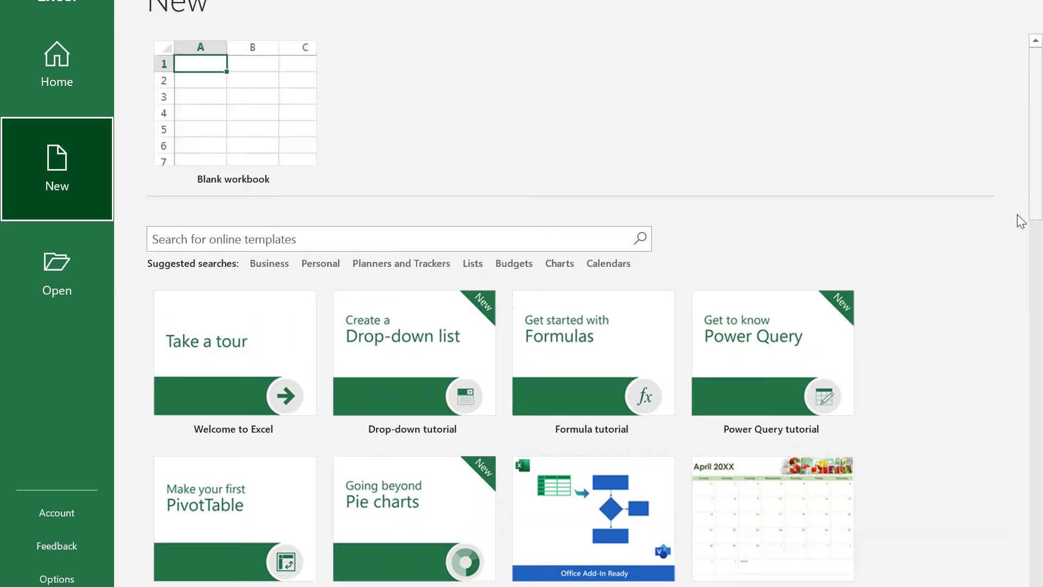
{"action": "scroll", "coordinate": [1014, 216], "scroll_direction": "down", "scroll_amount": 5}
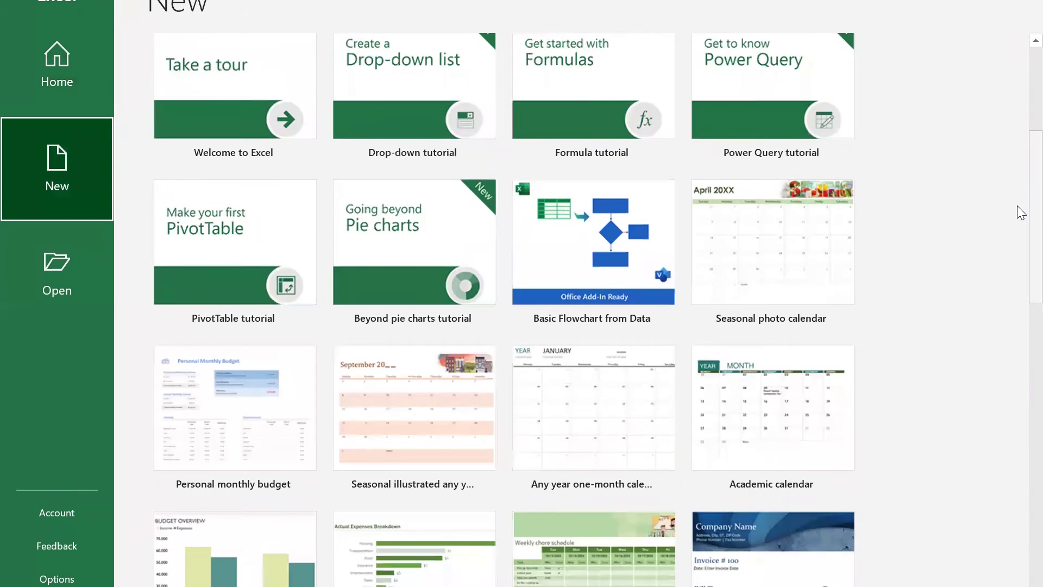
- Look over the workbook templates once more and create a new blank workbook
{"action": "scroll", "coordinate": [1020, 211], "scroll_direction": "up", "scroll_amount": 5}
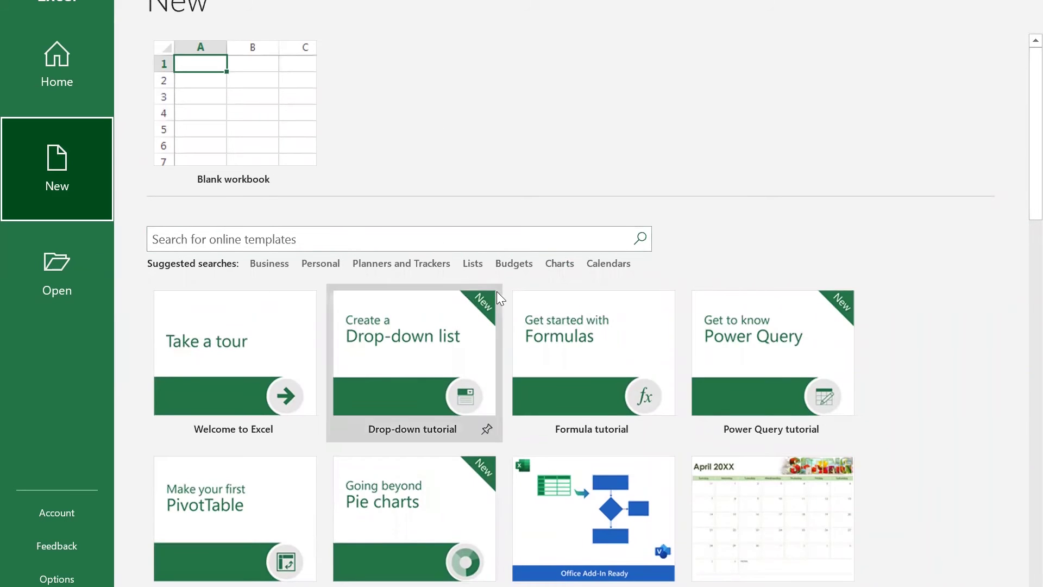
{"action": "scroll", "coordinate": [1016, 172], "scroll_direction": "down", "scroll_amount": 10}
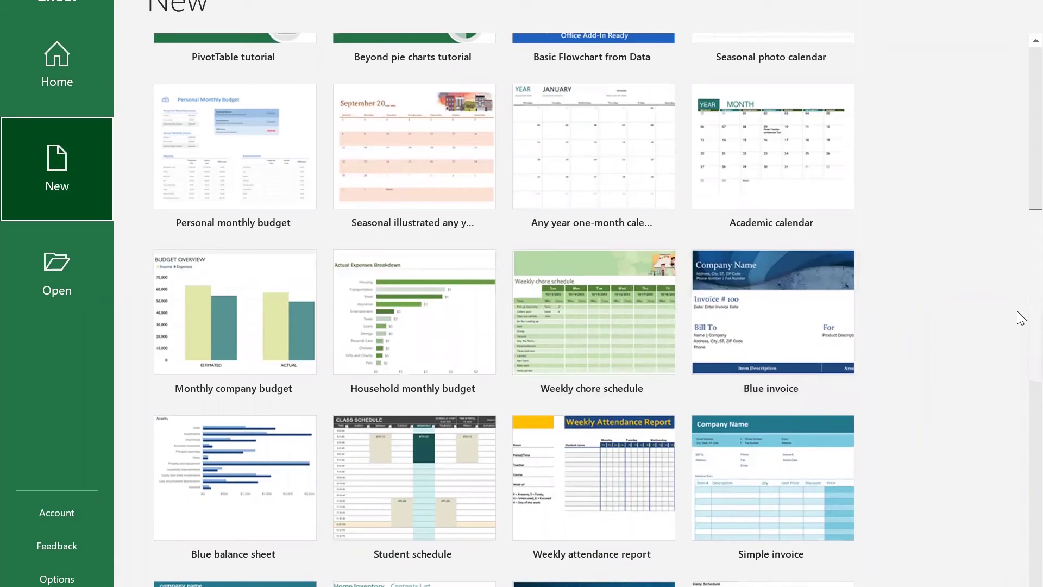
{"action": "scroll", "coordinate": [1016, 233], "scroll_direction": "up", "scroll_amount": 10}
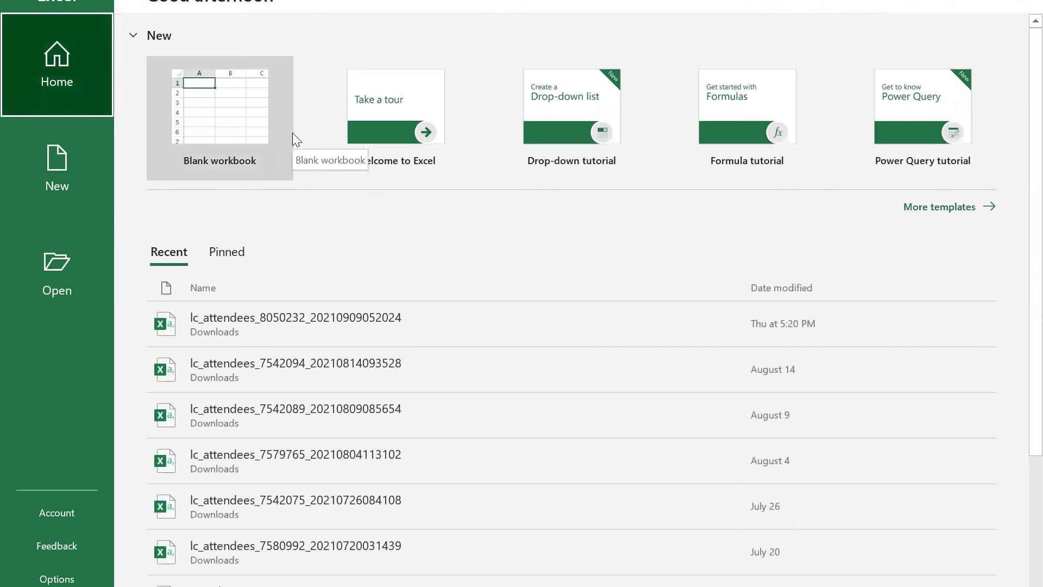
{"action": "left_click", "coordinate": [223, 116]}
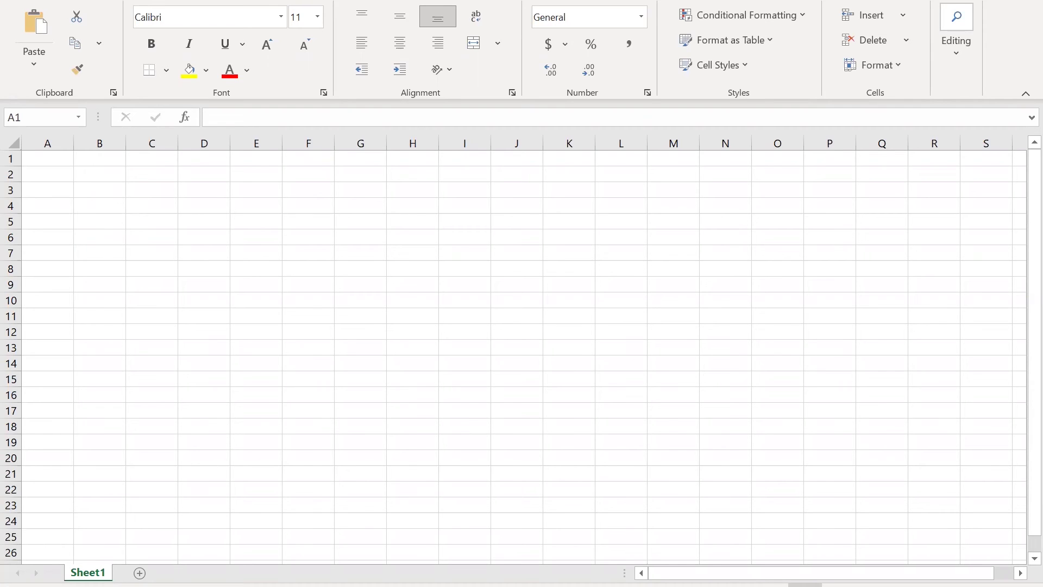
- Examine the file types offered for saving the workbook in Downloads, and return to the sheet without saving
{"action": "left_click", "coordinate": [20, 3]}
{"action": "left_click", "coordinate": [20, 3]}
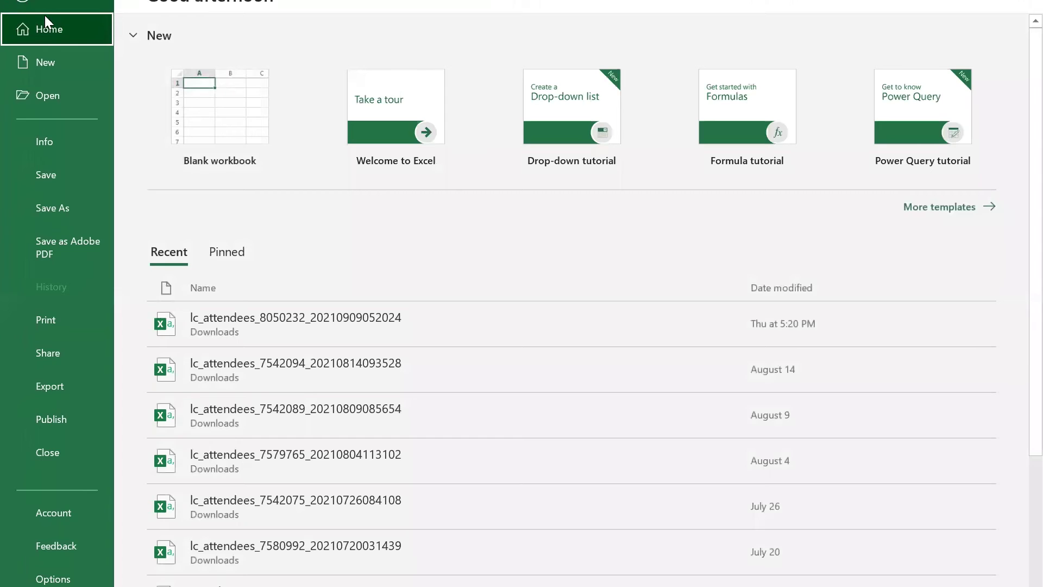
{"action": "left_click", "coordinate": [45, 208]}
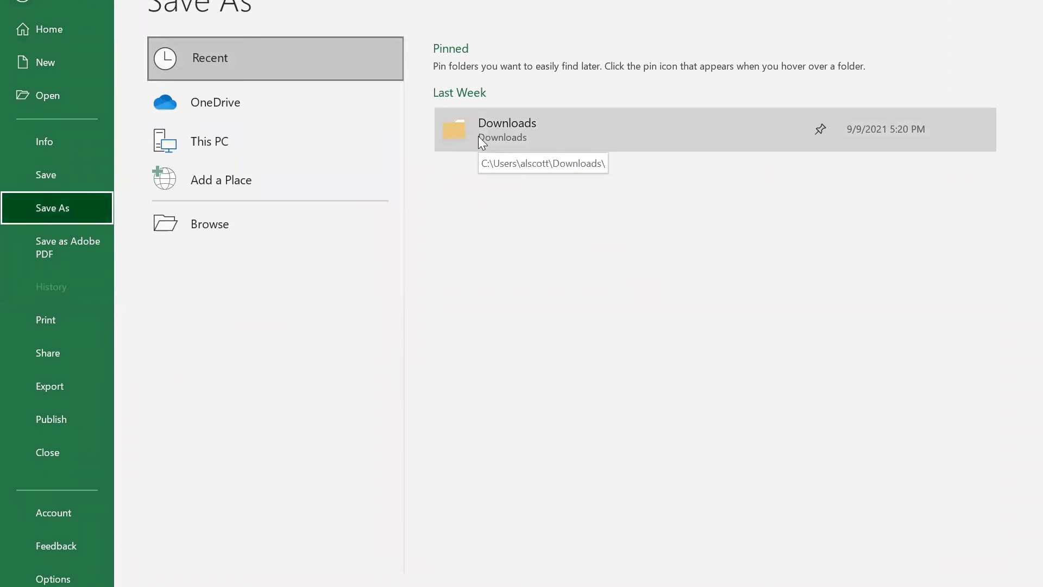
{"action": "left_click", "coordinate": [478, 135]}
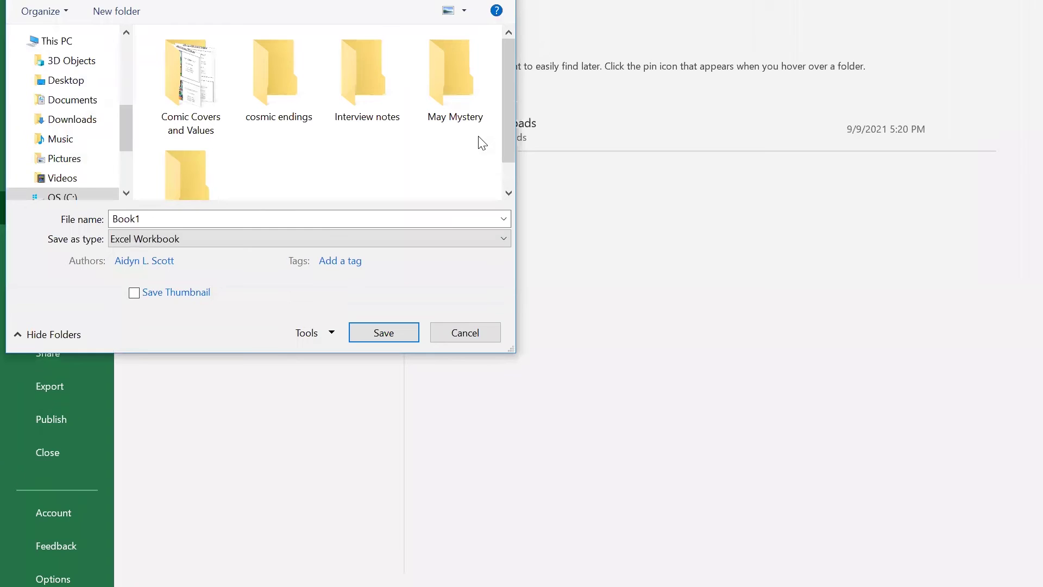
{"action": "left_click", "coordinate": [178, 239]}
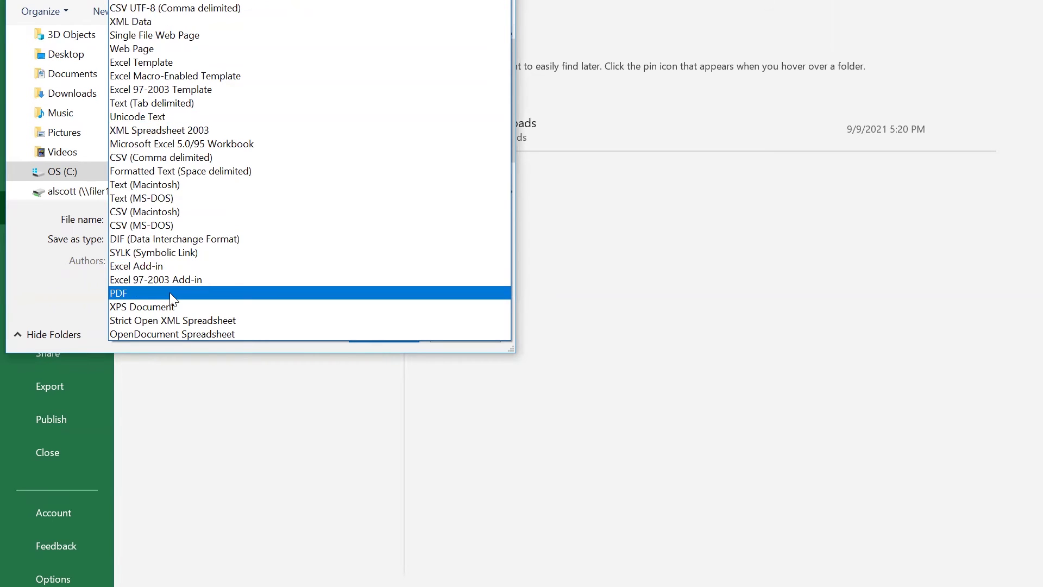
{"action": "left_click", "coordinate": [14, 266]}
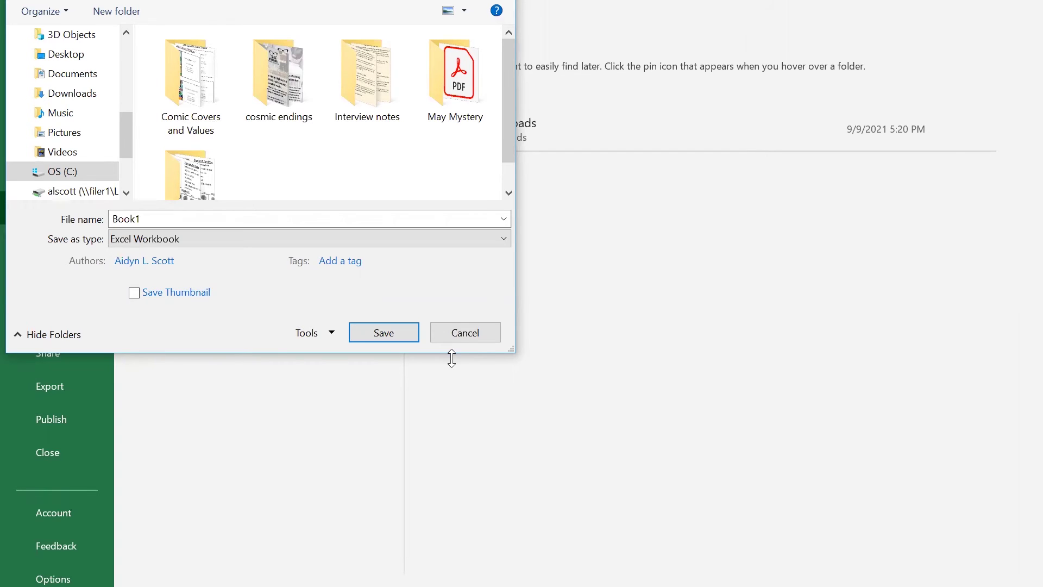
{"action": "left_click", "coordinate": [476, 337]}
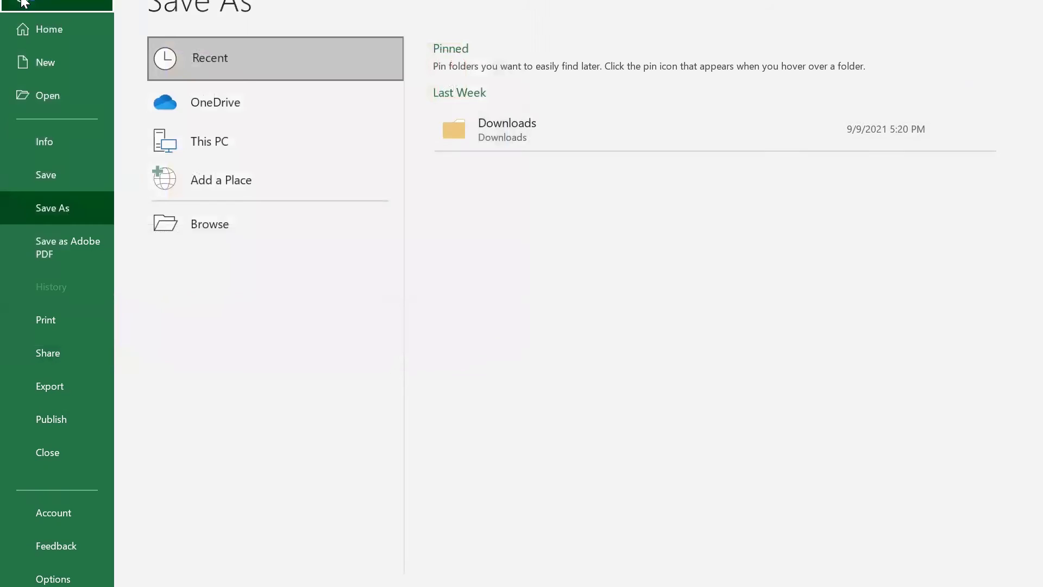
{"action": "left_click", "coordinate": [22, 2]}
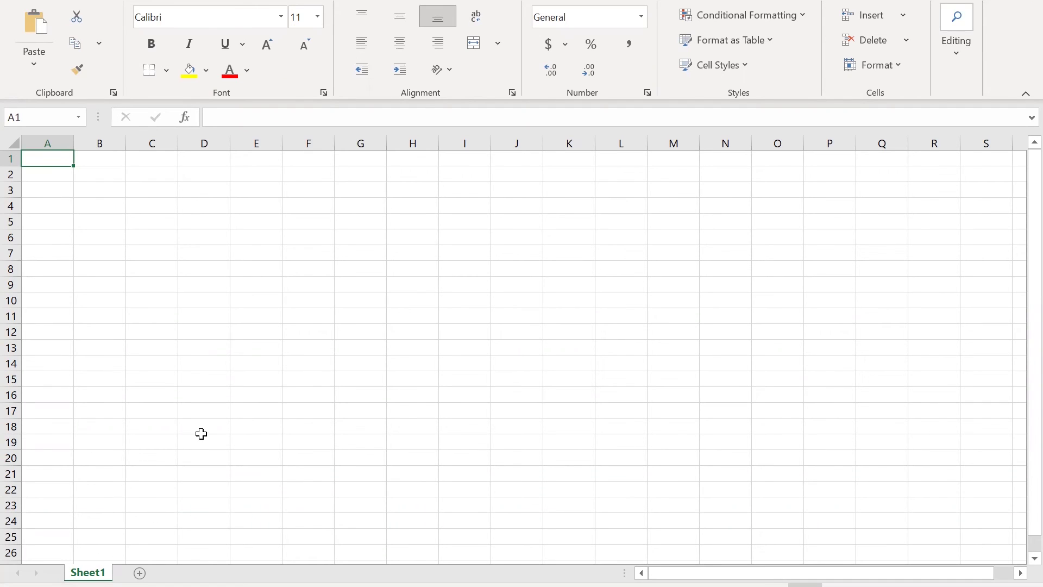
- Add four new worksheets after Sheet1 and delete Sheet5
{"action": "left_click", "coordinate": [140, 574]}
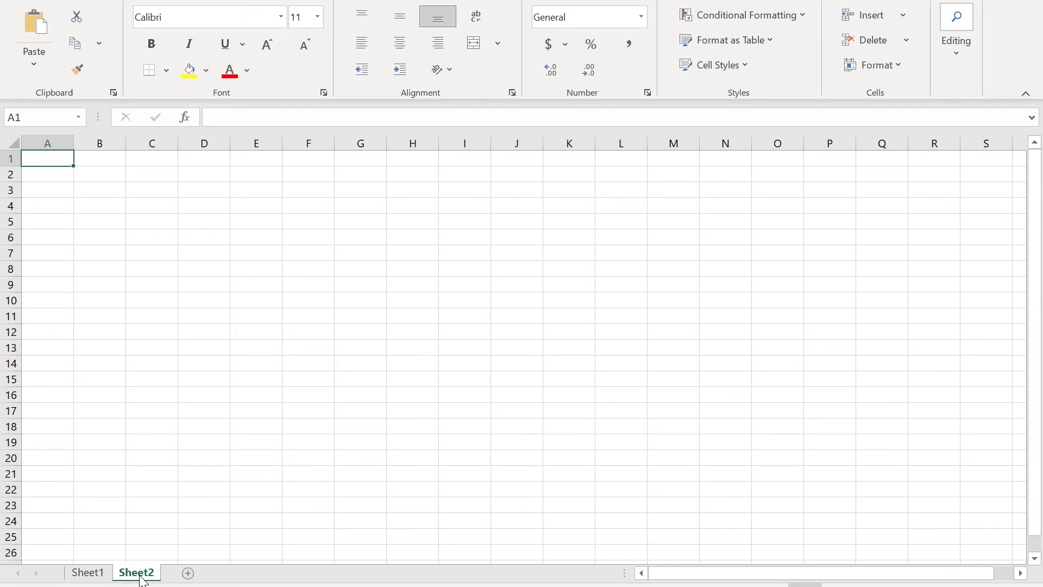
{"action": "left_click", "coordinate": [189, 575]}
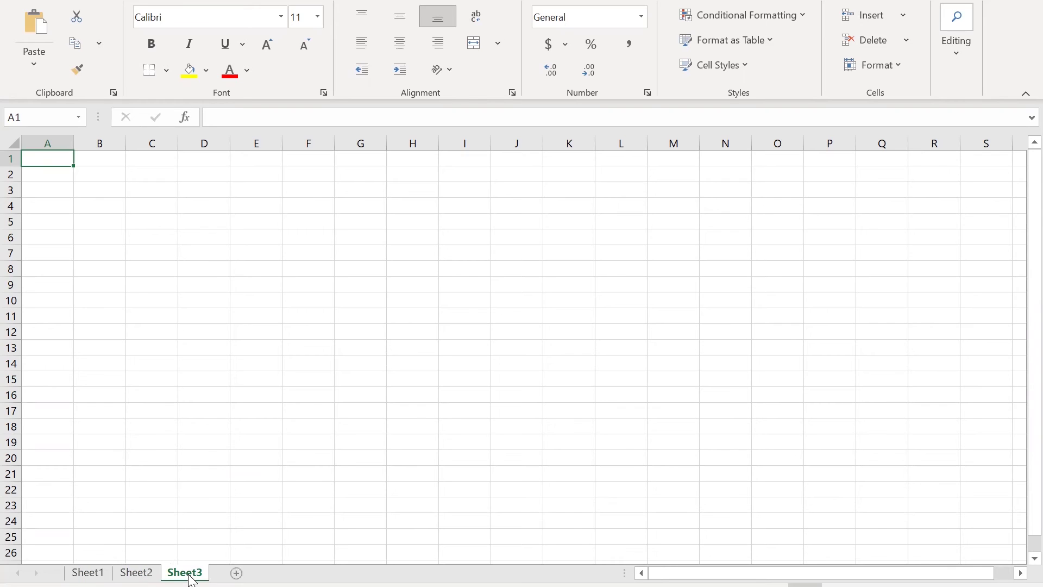
{"action": "left_click", "coordinate": [236, 574]}
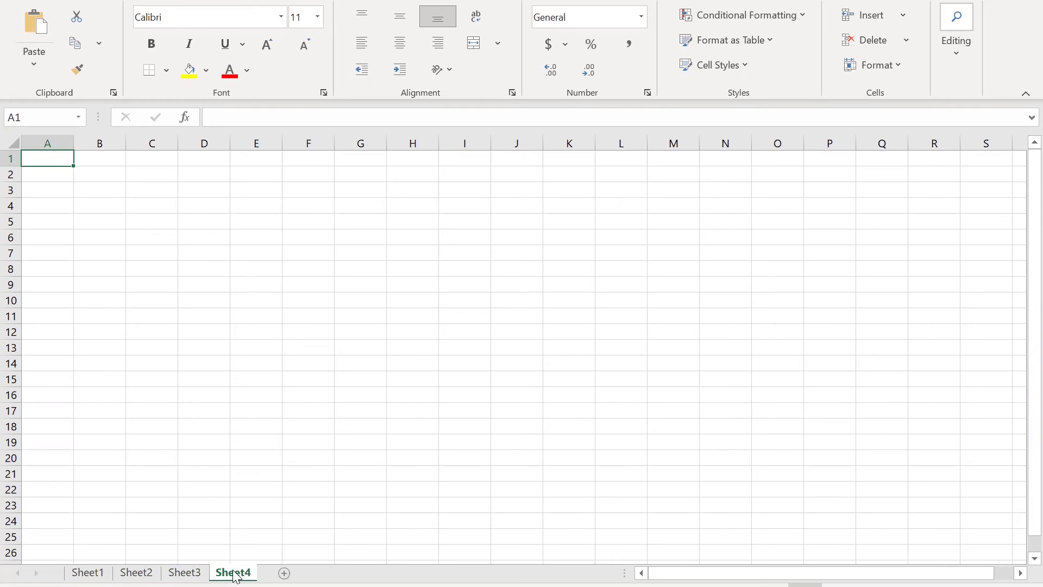
{"action": "left_click", "coordinate": [288, 573]}
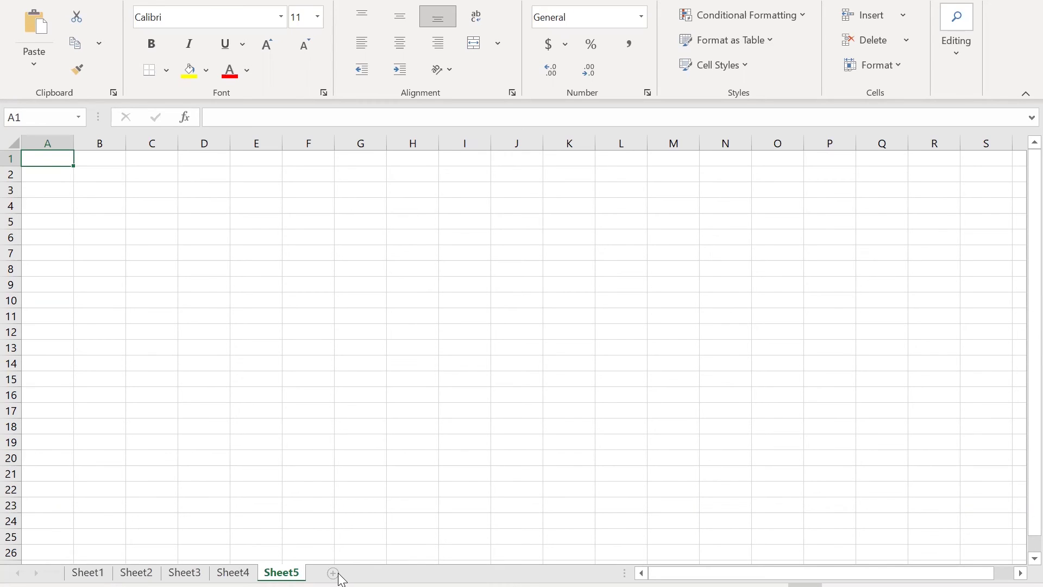
{"action": "right_click", "coordinate": [281, 573]}
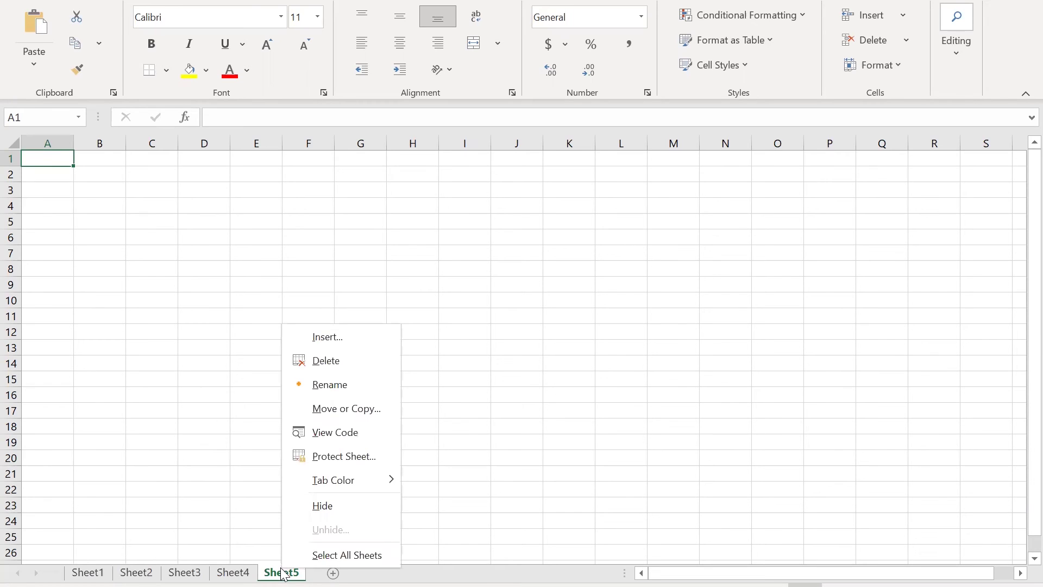
{"action": "left_click", "coordinate": [326, 361]}
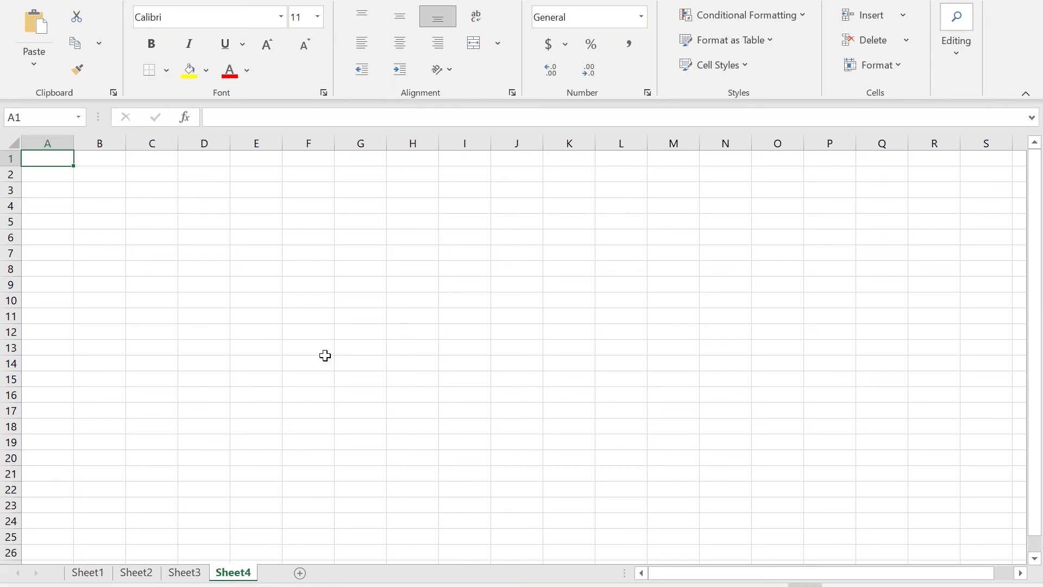
- Rename the Sheet4 worksheet as September
{"action": "right_click", "coordinate": [230, 577]}
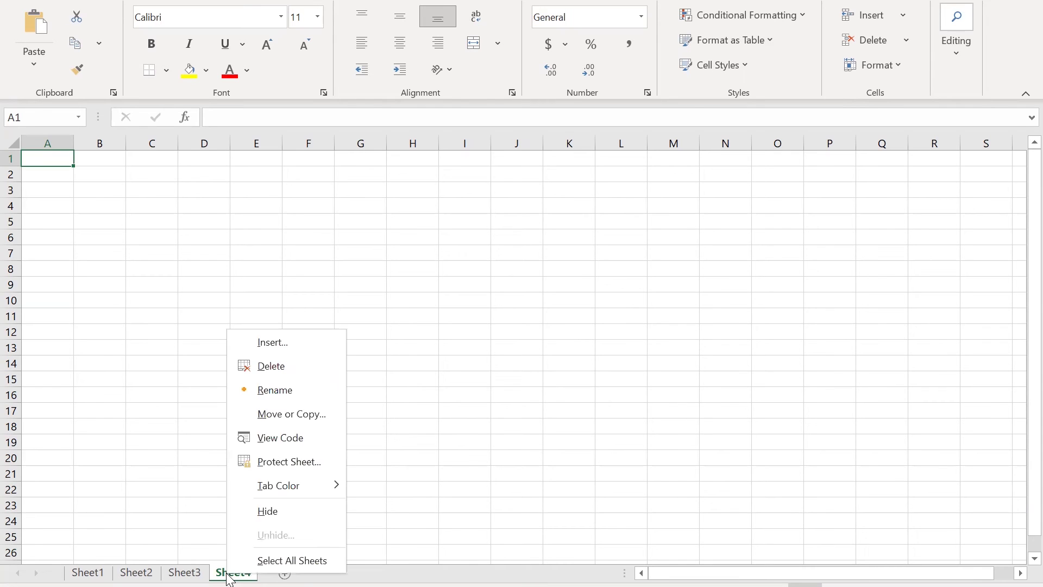
{"action": "left_click", "coordinate": [288, 395]}
{"action": "type", "text": "September"}
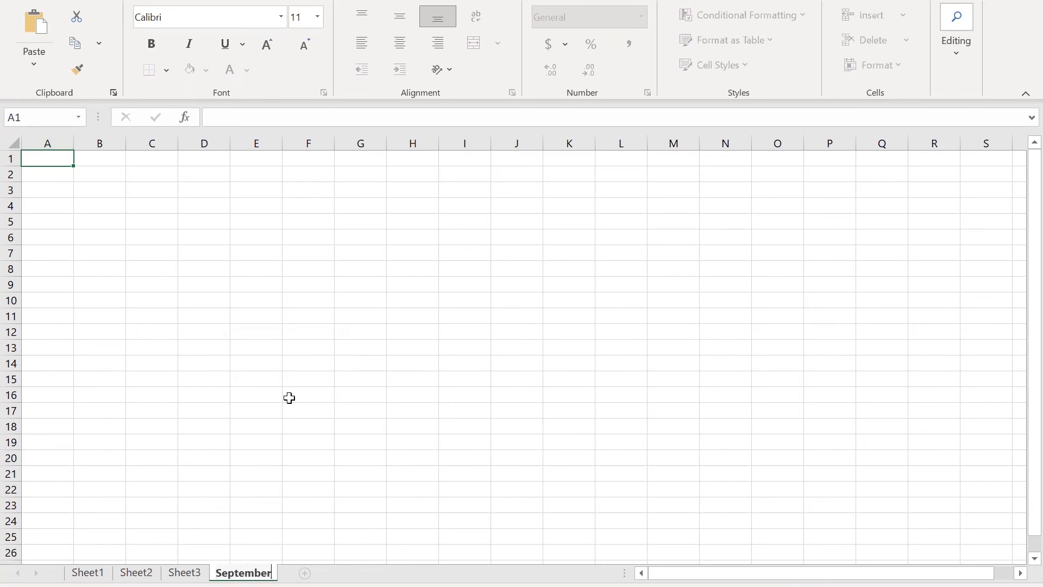
{"action": "key", "text": "Return"}
- Rename the Sheet3 worksheet as August and the Sheet2 worksheet as July
{"action": "right_click", "coordinate": [185, 574]}
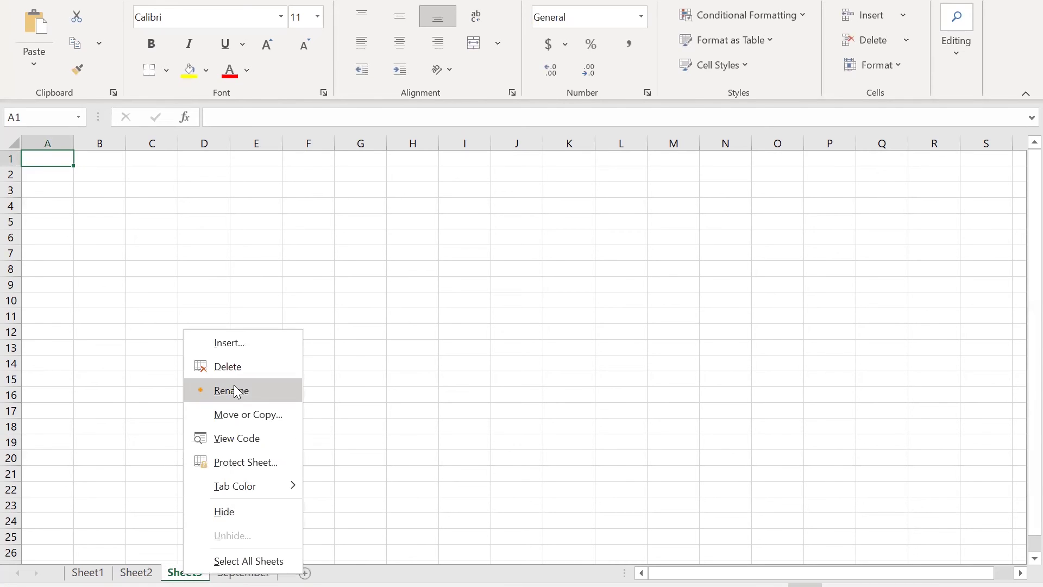
{"action": "left_click", "coordinate": [237, 390]}
{"action": "type", "text": "August"}
{"action": "right_click", "coordinate": [136, 572]}
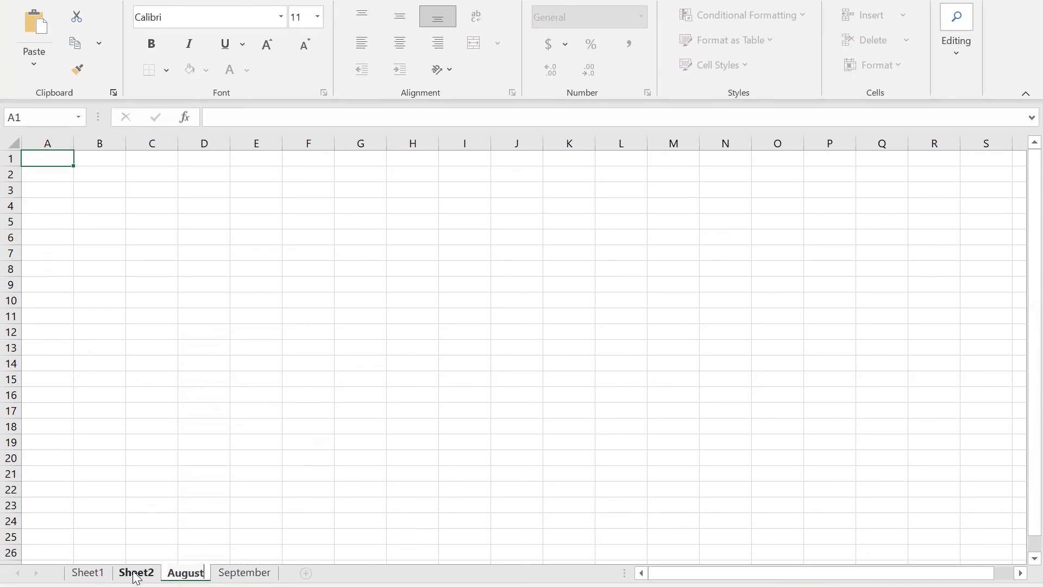
{"action": "left_click", "coordinate": [222, 377]}
{"action": "type", "text": "July"}
{"action": "key", "text": "Return"}
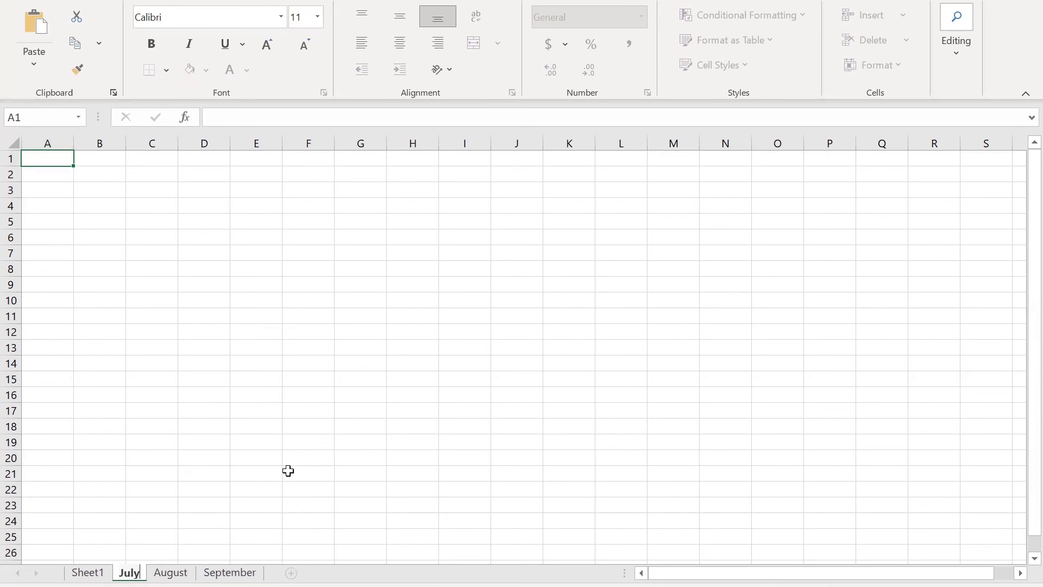
{"action": "left_click", "coordinate": [289, 470]}
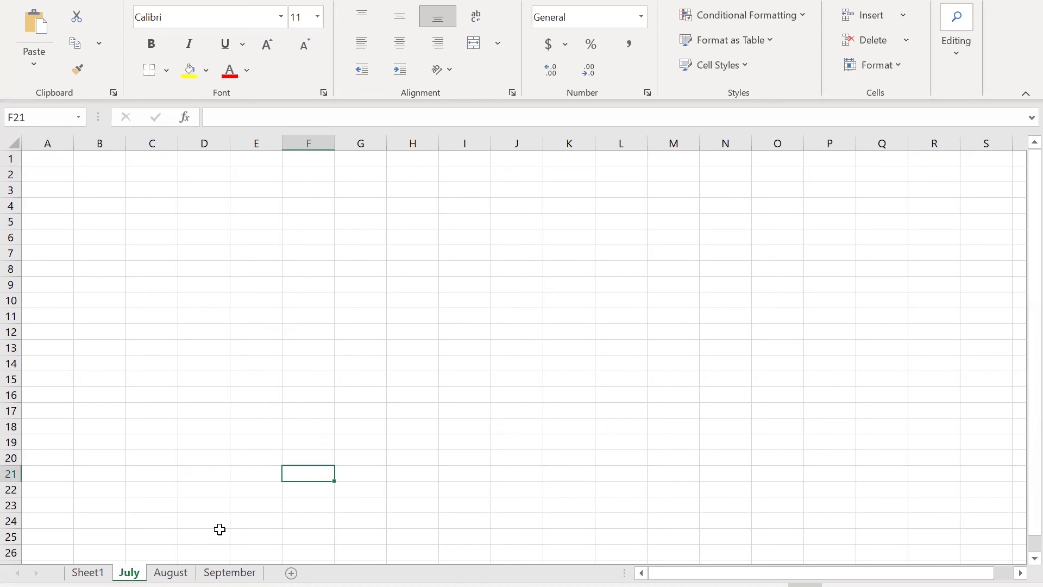
- Reorder the worksheets to September, August, July and Sheet1, leaving September active
{"action": "left_click_drag", "start_coordinate": [242, 572], "coordinate": [75, 579]}
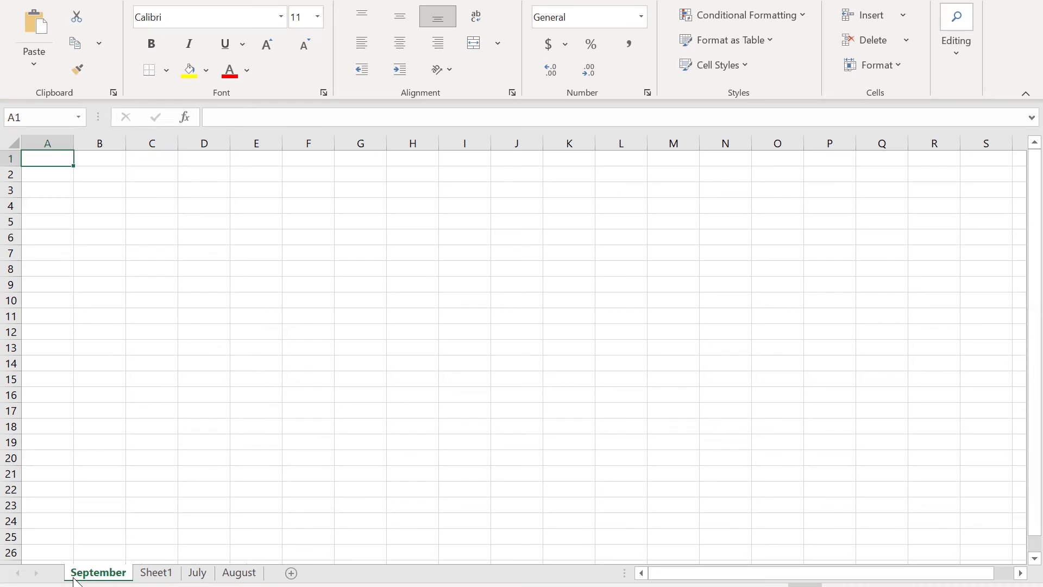
{"action": "left_click_drag", "start_coordinate": [231, 580], "coordinate": [136, 570]}
{"action": "left_click", "coordinate": [211, 576]}
{"action": "left_click_drag", "start_coordinate": [212, 579], "coordinate": [265, 584]}
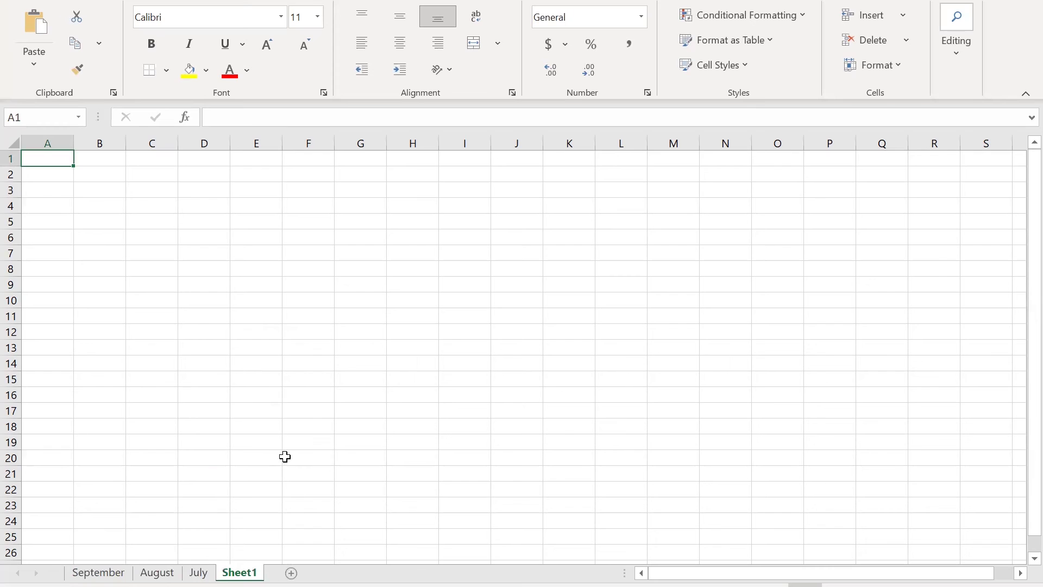
{"action": "left_click", "coordinate": [95, 579]}
{"action": "mouse_move", "coordinate": [95, 580]}
{"action": "left_mouse_down"}
{"action": "mouse_move", "coordinate": [280, 579]}
{"action": "mouse_move", "coordinate": [80, 581]}
{"action": "left_mouse_up"}
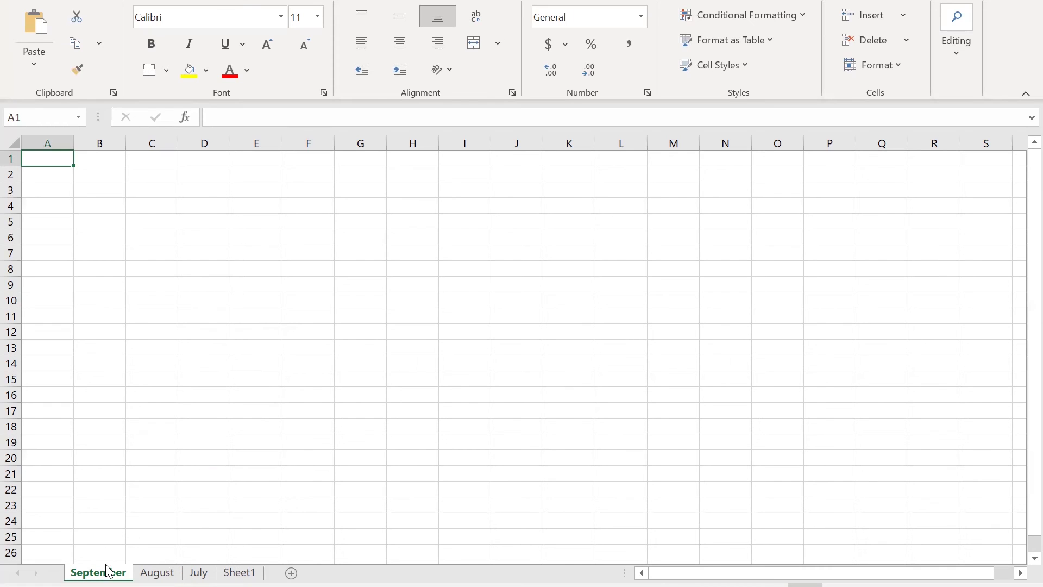
- Create a copy of the September worksheet in Book1, placed before the original September sheet
{"action": "right_click", "coordinate": [103, 571]}
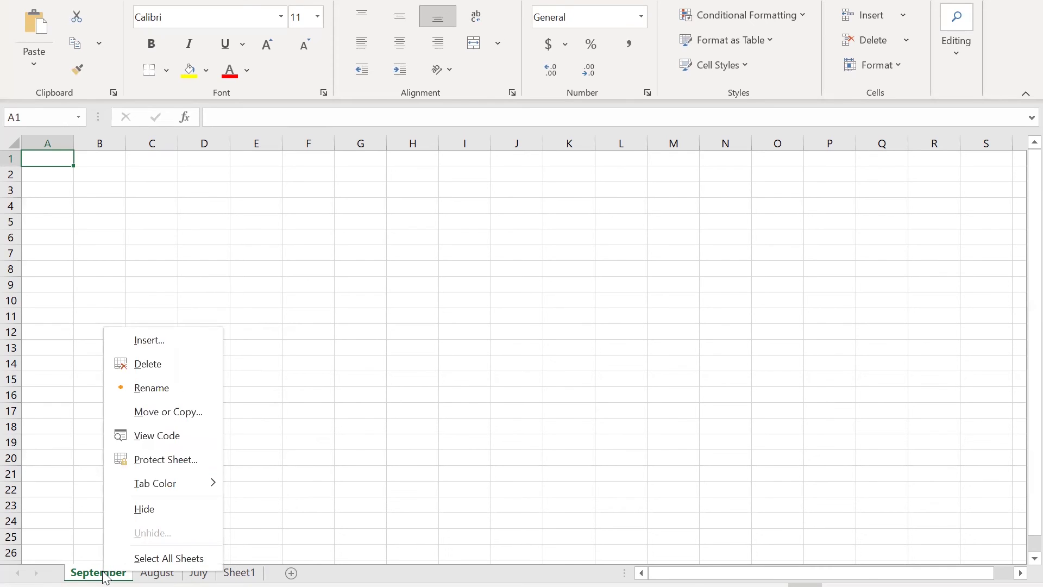
{"action": "mouse_move", "coordinate": [197, 489]}
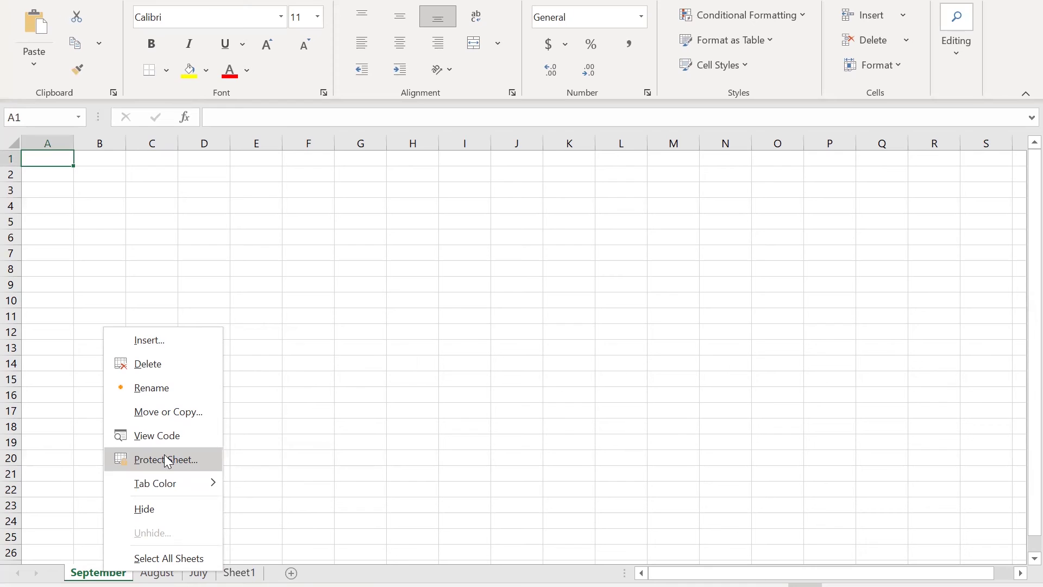
{"action": "left_click", "coordinate": [177, 414]}
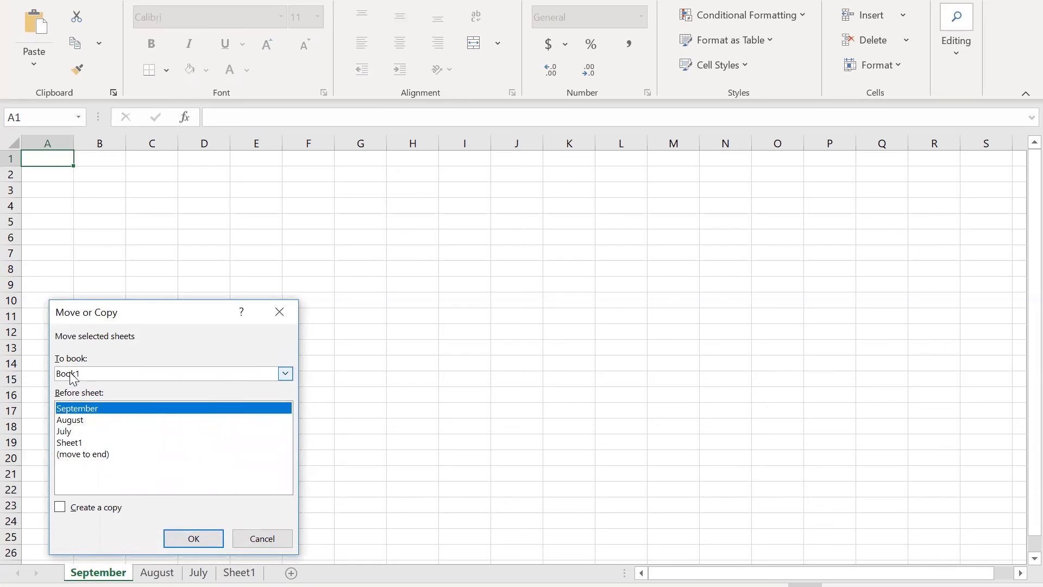
{"action": "left_click", "coordinate": [285, 374]}
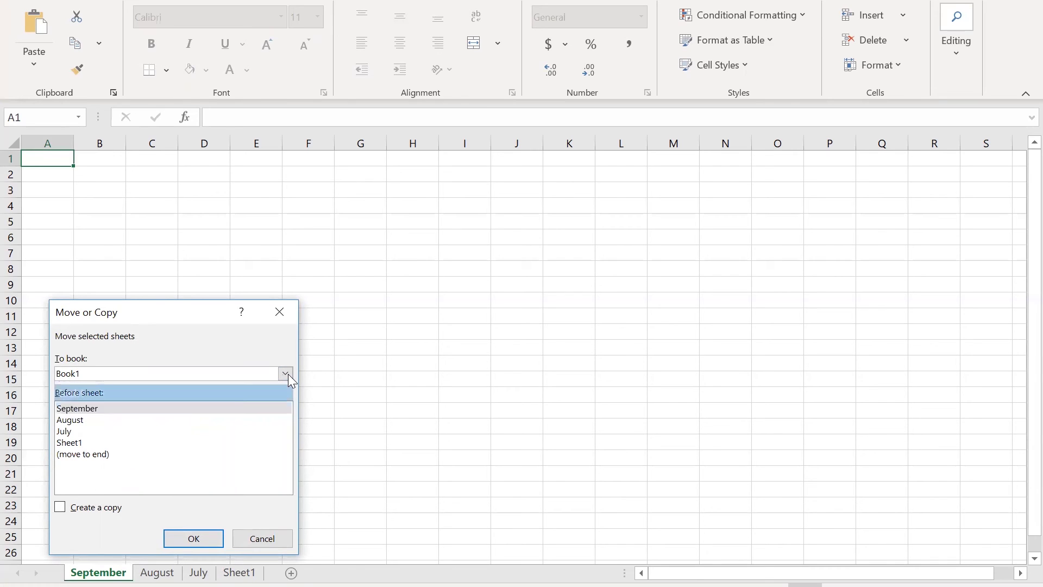
{"action": "left_click", "coordinate": [254, 348]}
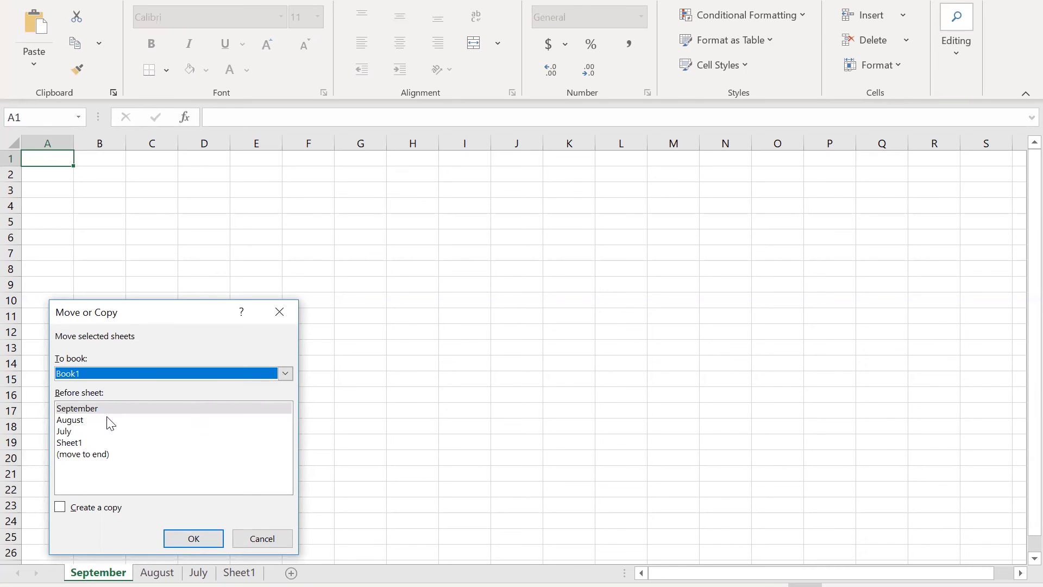
{"action": "left_click", "coordinate": [63, 507]}
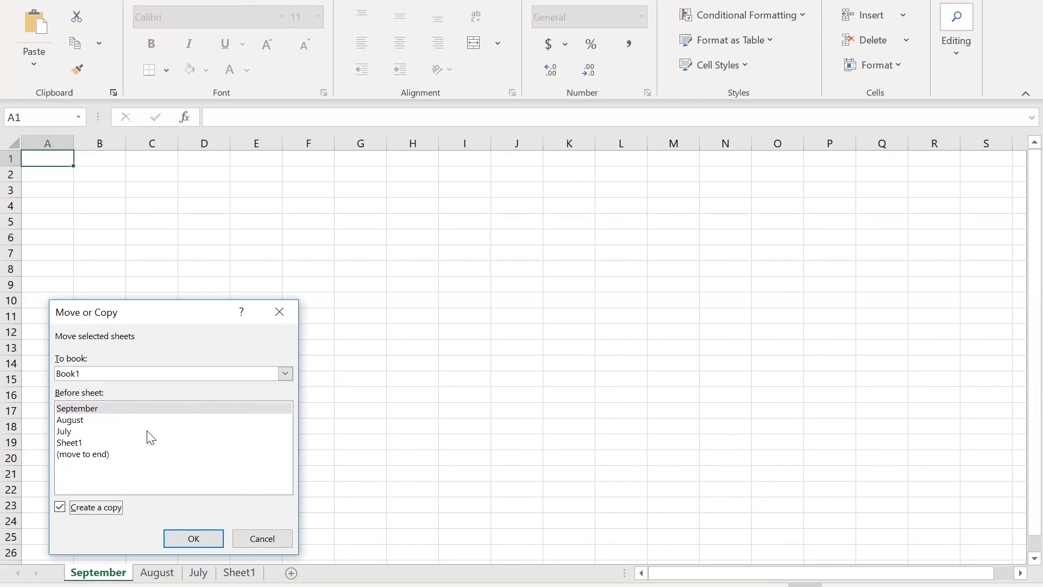
{"action": "left_click", "coordinate": [137, 411]}
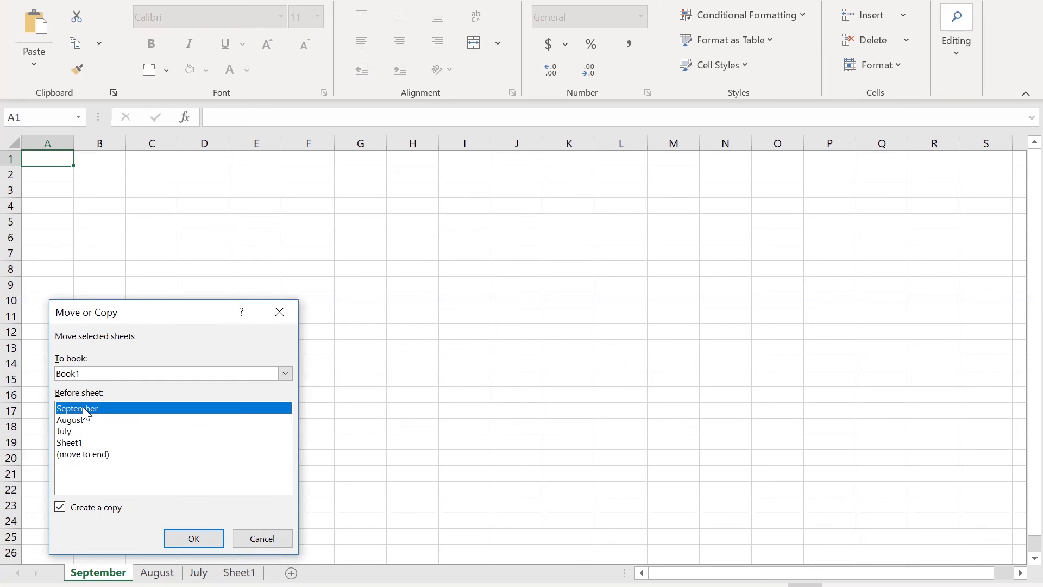
{"action": "left_click", "coordinate": [193, 538]}
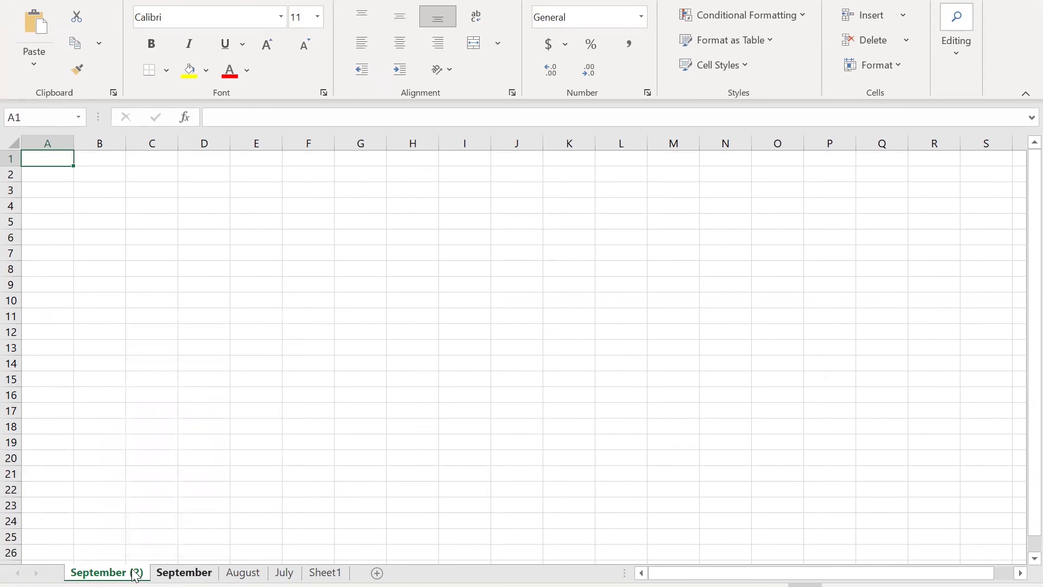
- Examine the destination workbooks offered for moving or copying the September worksheet, without moving it
{"action": "right_click", "coordinate": [135, 574]}
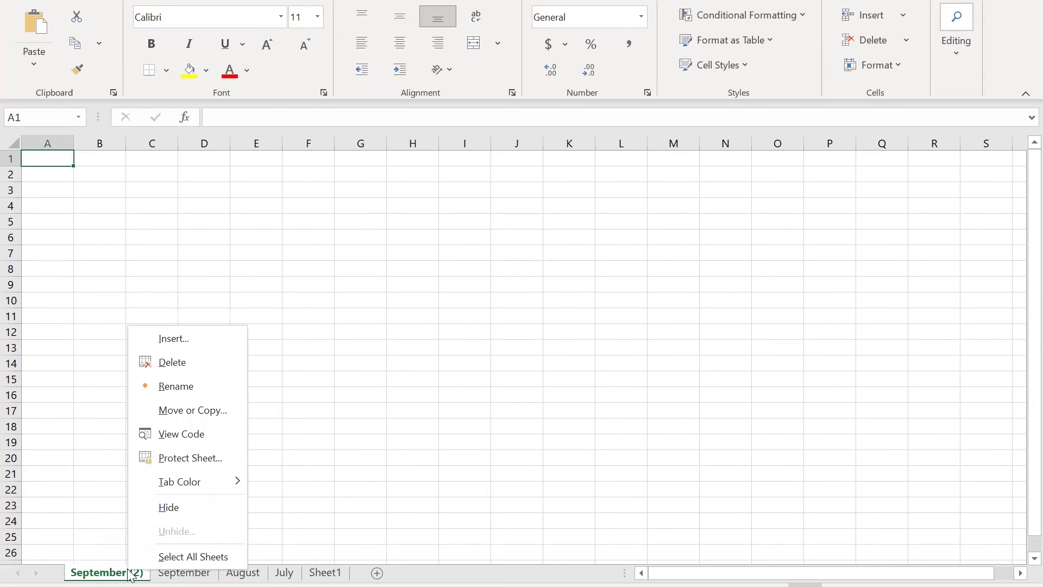
{"action": "left_click", "coordinate": [175, 582]}
{"action": "right_click", "coordinate": [180, 580]}
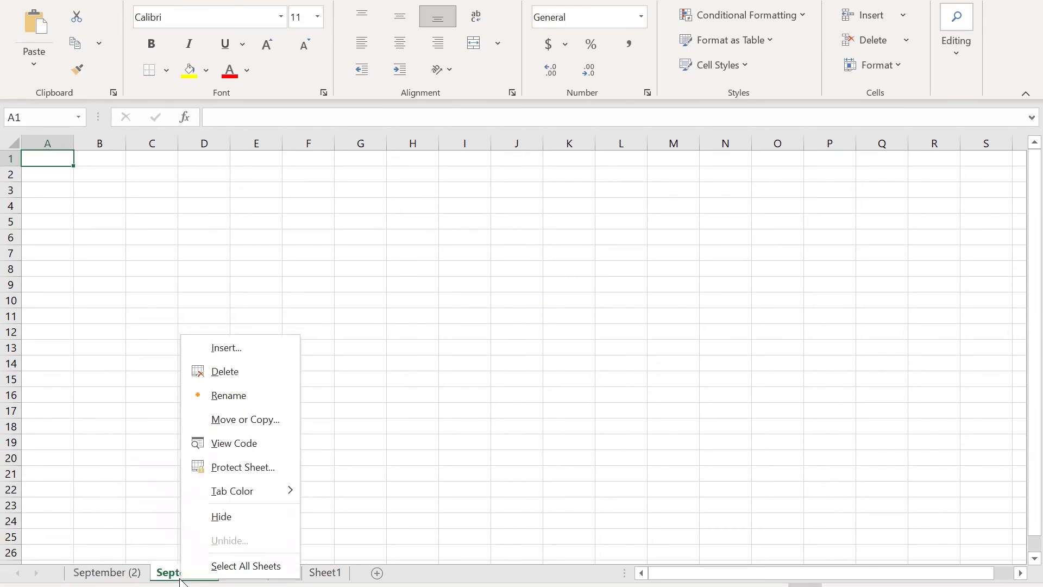
{"action": "left_click", "coordinate": [233, 425]}
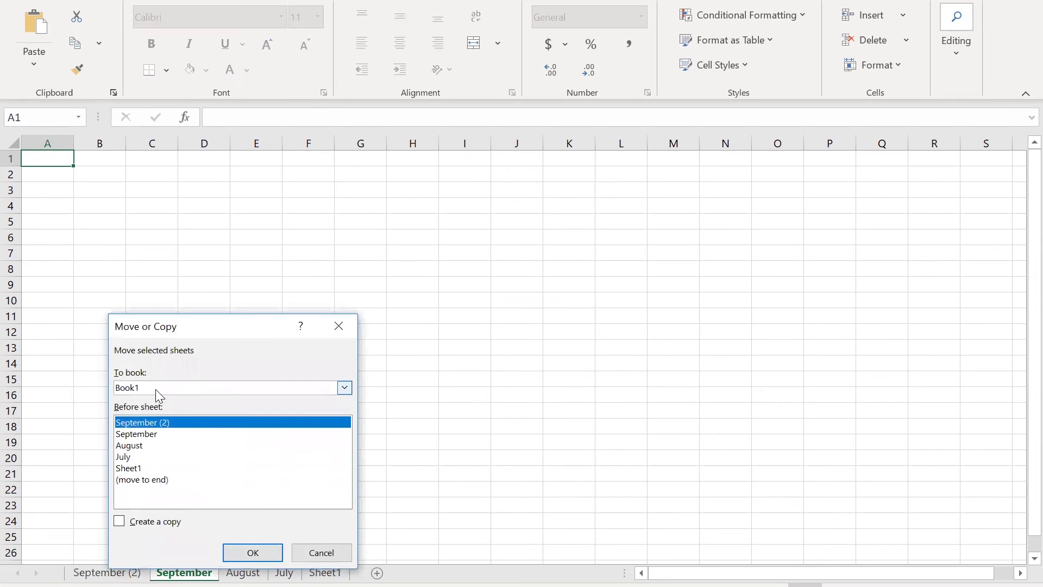
{"action": "left_click", "coordinate": [156, 387]}
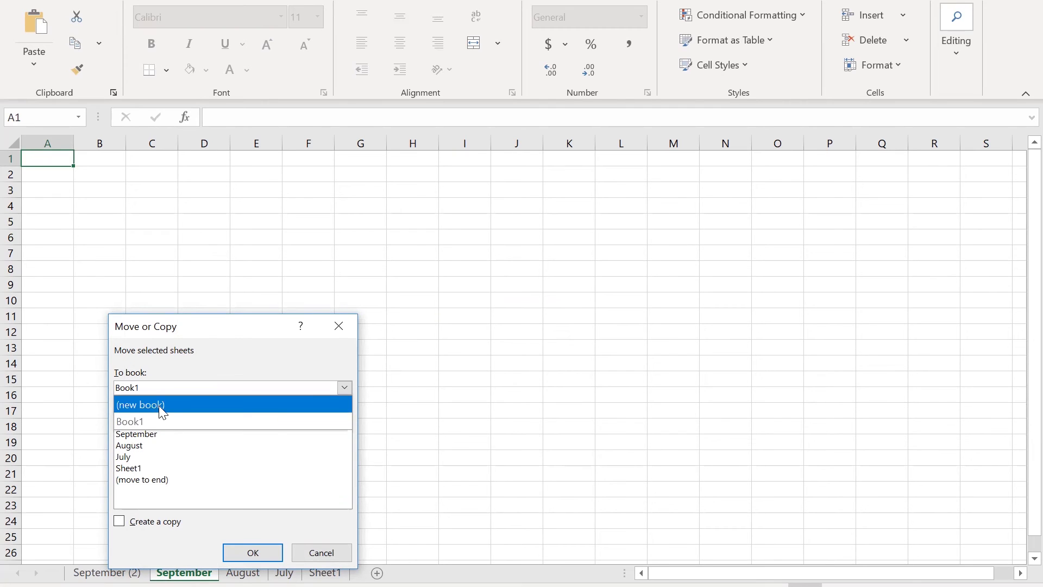
{"action": "left_click", "coordinate": [340, 320]}
{"action": "left_click", "coordinate": [339, 320]}
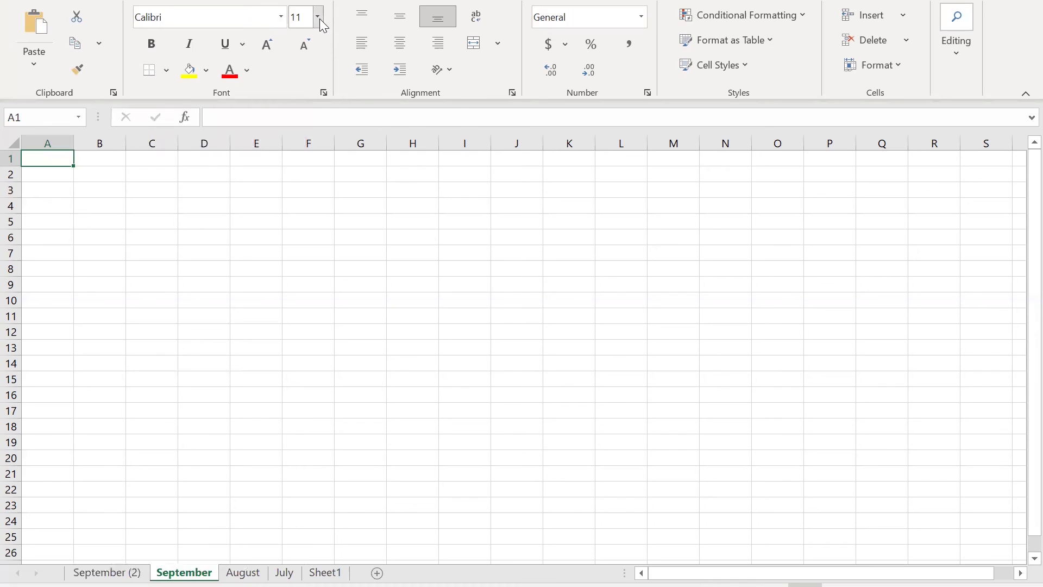
- Fill cell A1 and the range A1:I18 with yellow, and change the range's fill to white
{"action": "left_click", "coordinate": [301, 18]}
{"action": "left_click", "coordinate": [274, 41]}
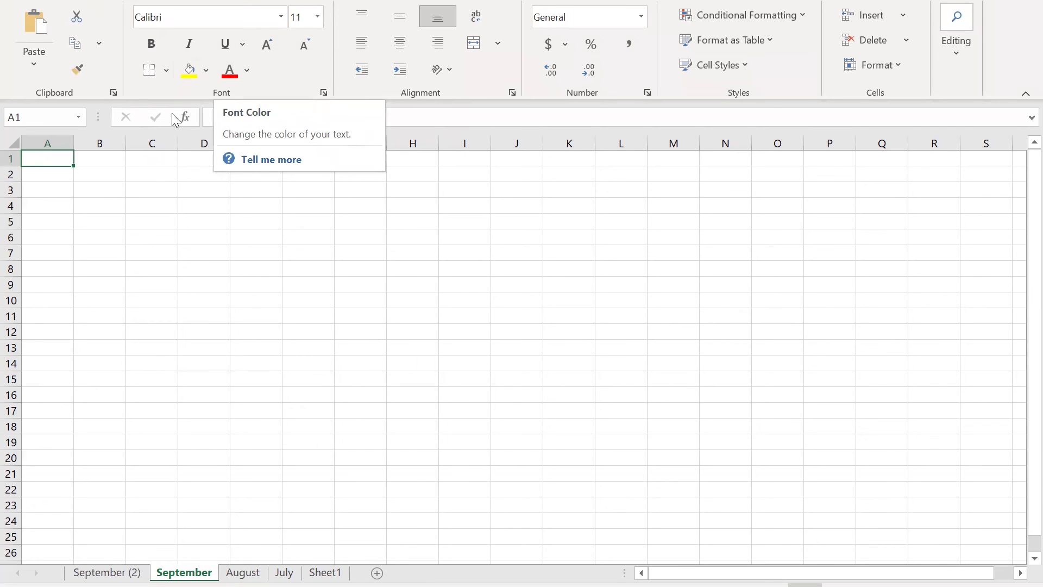
{"action": "left_click", "coordinate": [190, 73]}
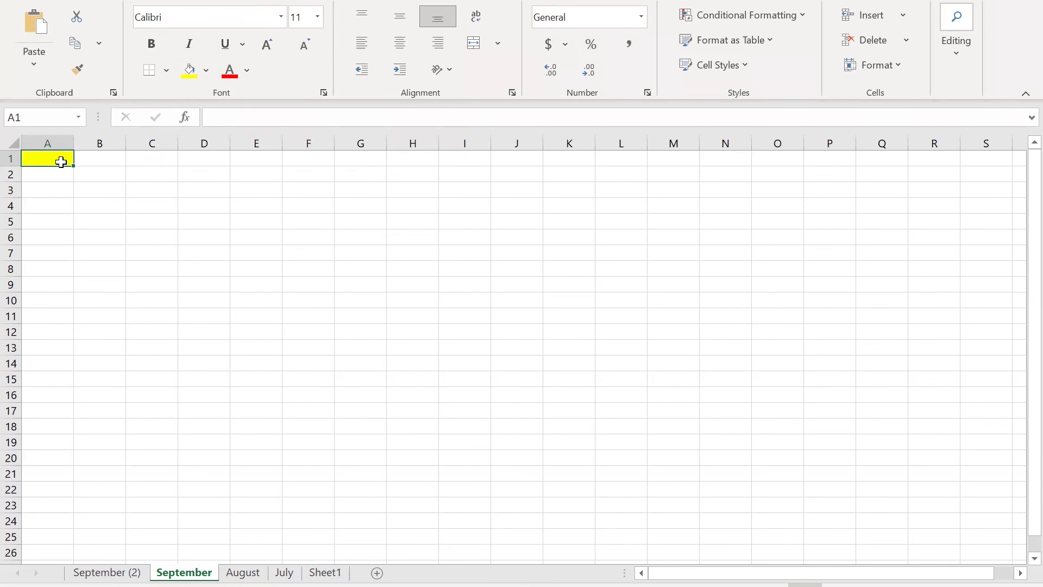
{"action": "left_click_drag", "start_coordinate": [61, 162], "coordinate": [459, 429]}
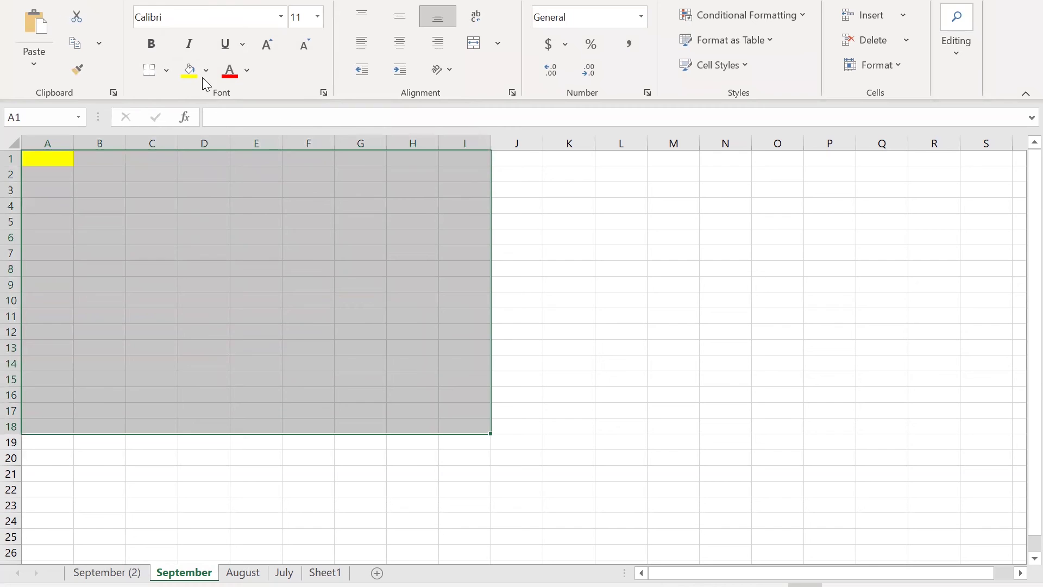
{"action": "left_click", "coordinate": [188, 73]}
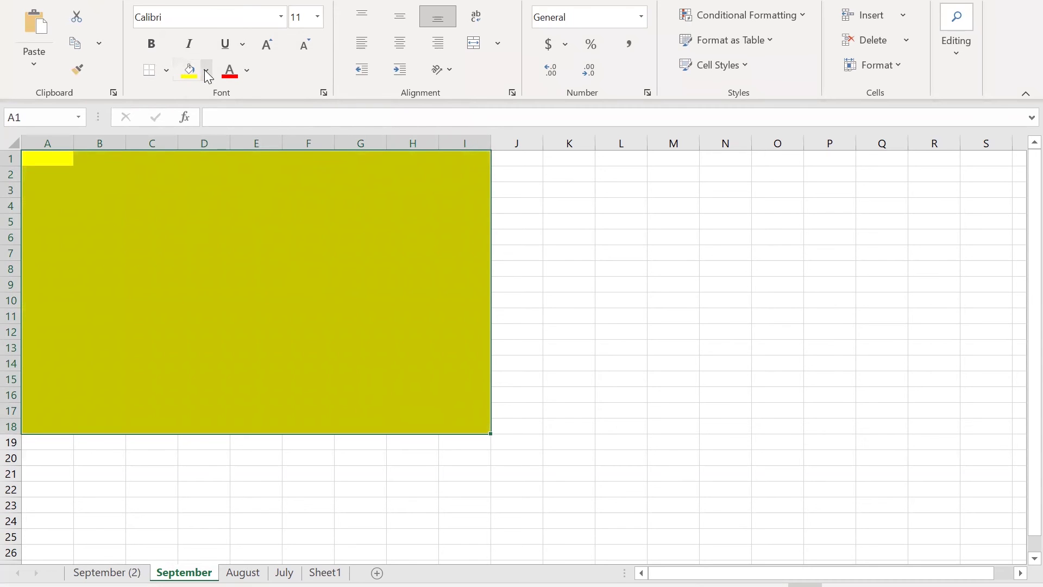
{"action": "left_click", "coordinate": [204, 71]}
{"action": "left_click", "coordinate": [181, 116]}
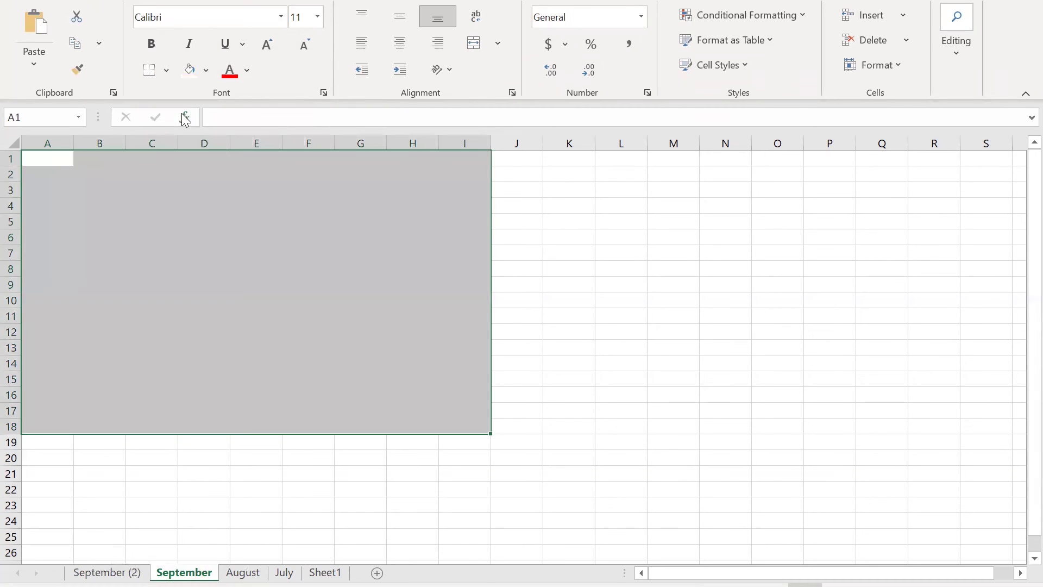
- Add a bottom border to the range A1:I19 on the September worksheet
{"action": "left_click", "coordinate": [100, 143]}
{"action": "left_click", "coordinate": [51, 154]}
{"action": "left_click_drag", "start_coordinate": [51, 155], "coordinate": [480, 447]}
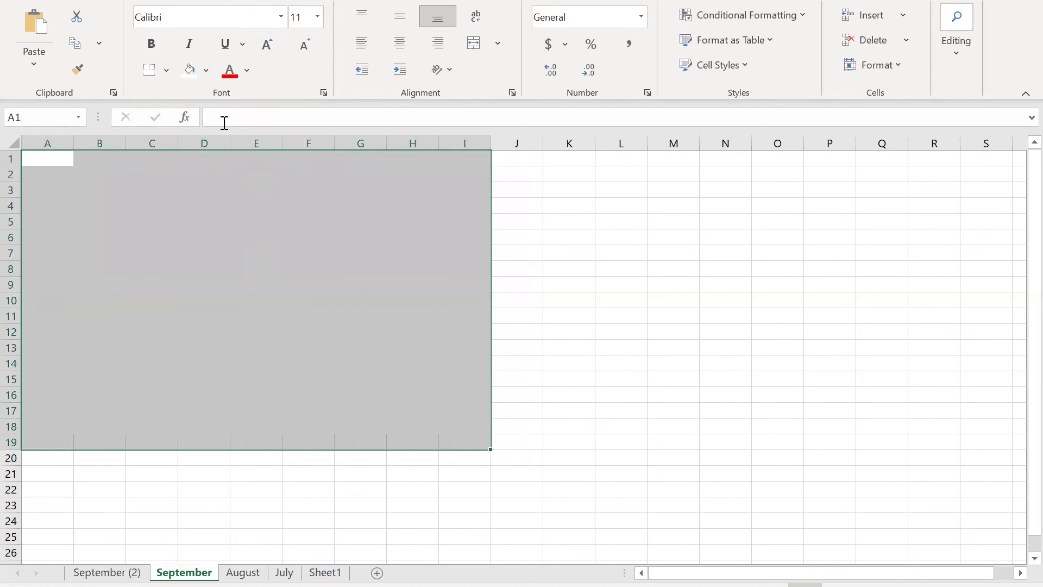
{"action": "left_click", "coordinate": [168, 72]}
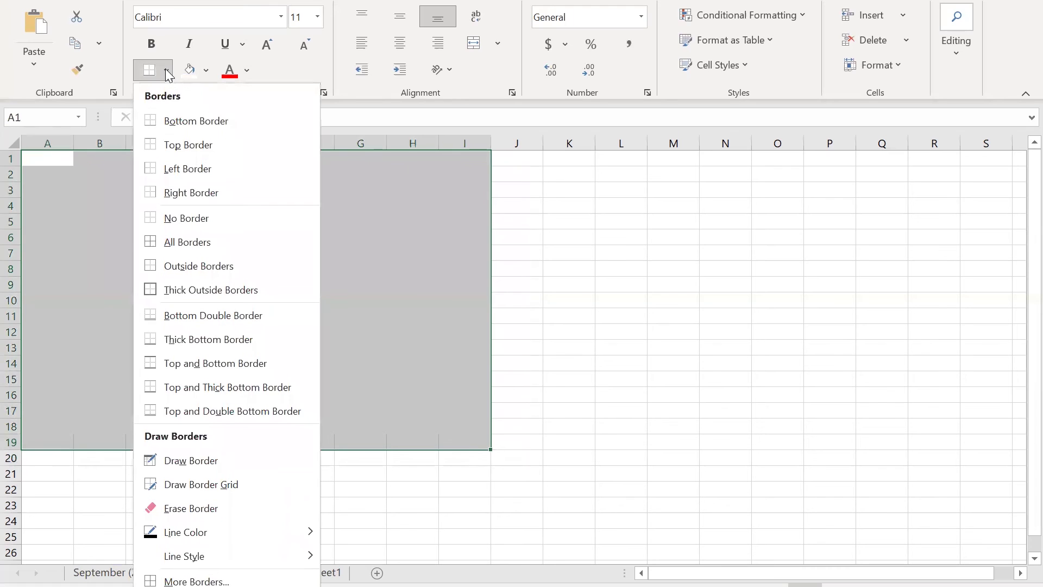
{"action": "left_click", "coordinate": [174, 109]}
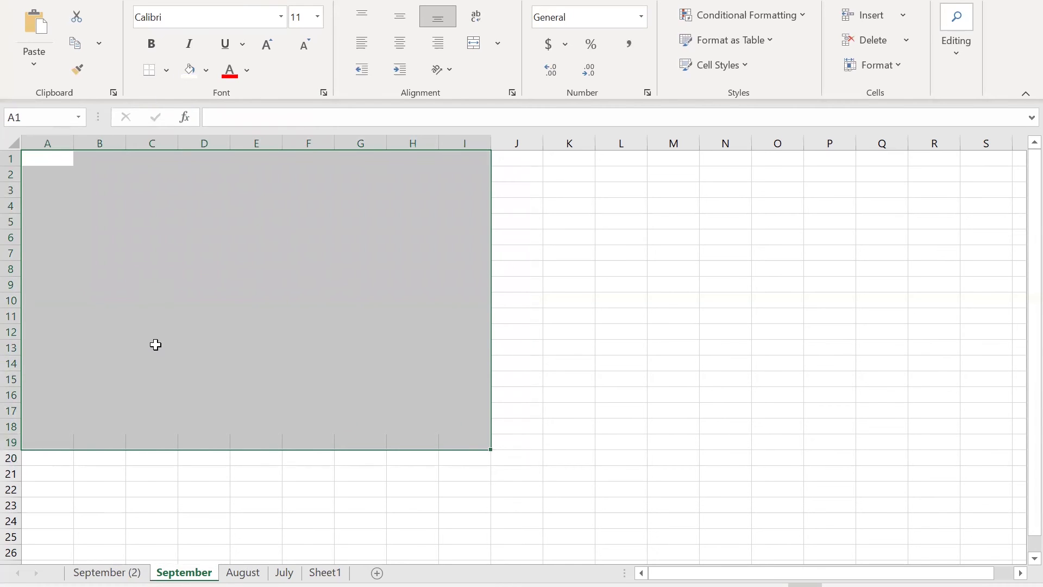
{"action": "left_click", "coordinate": [415, 473]}
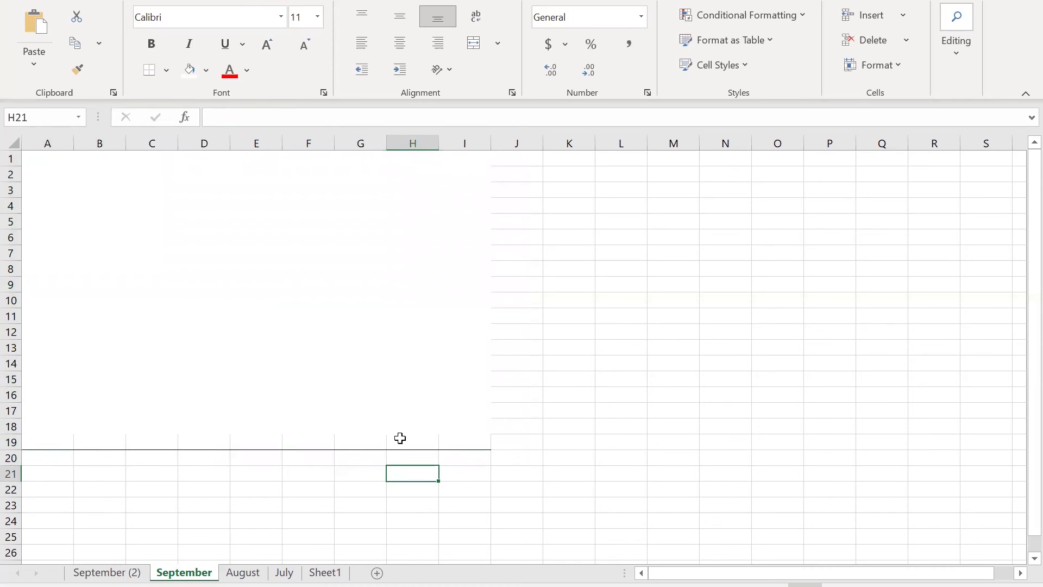
- Apply All Borders to the range A1:I19 on the September worksheet
{"action": "left_click", "coordinate": [469, 435]}
{"action": "left_click_drag", "start_coordinate": [468, 434], "coordinate": [30, 158]}
{"action": "left_click", "coordinate": [168, 71]}
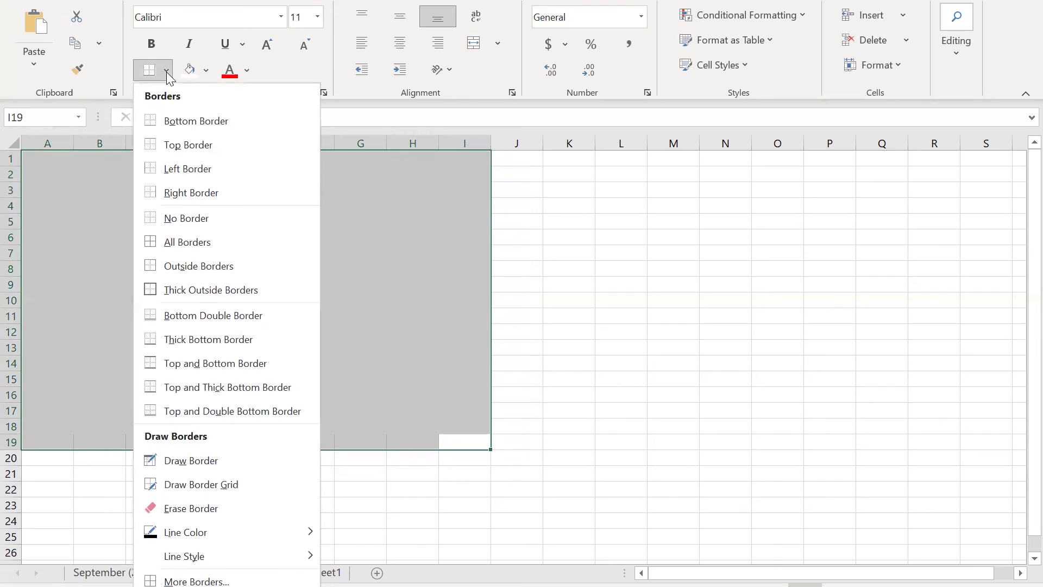
{"action": "left_click", "coordinate": [261, 249]}
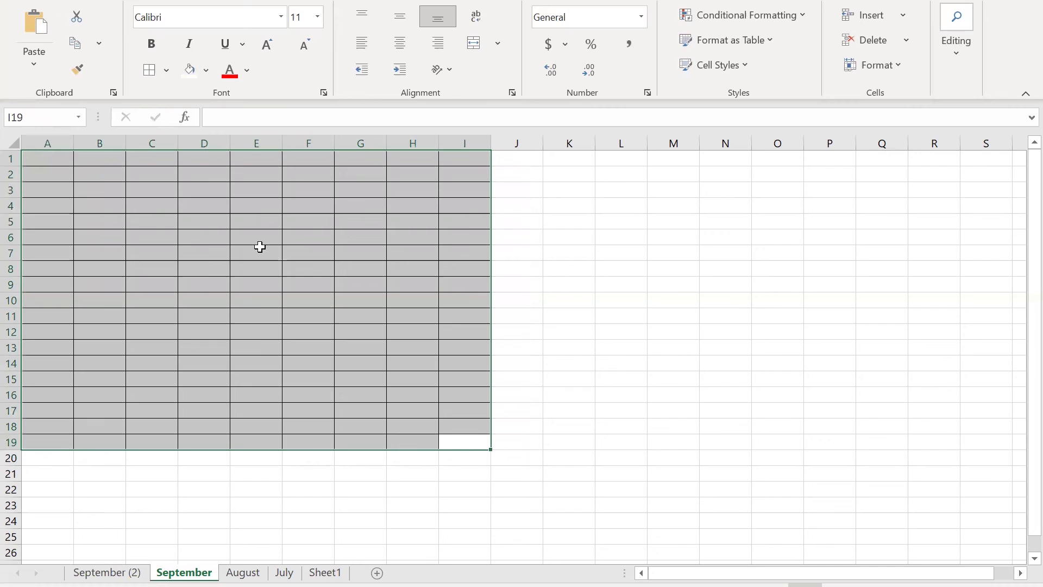
{"action": "left_click", "coordinate": [167, 69]}
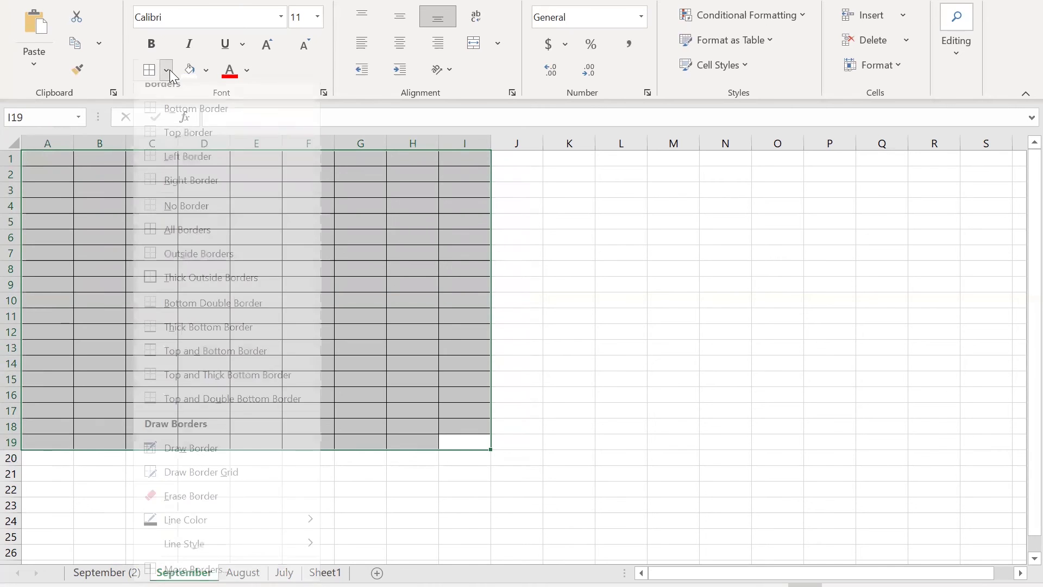
{"action": "left_click", "coordinate": [446, 350]}
{"action": "left_click", "coordinate": [122, 254]}
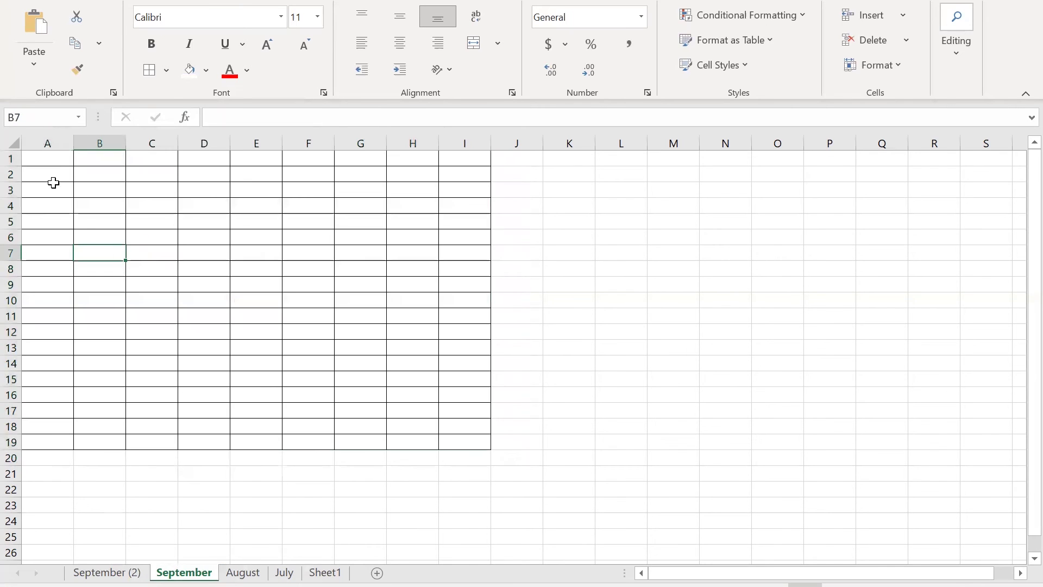
- Apply Thick Outside Borders to the range A1:C6 within the bordered table
{"action": "left_click_drag", "start_coordinate": [44, 158], "coordinate": [148, 235]}
{"action": "left_click", "coordinate": [163, 72]}
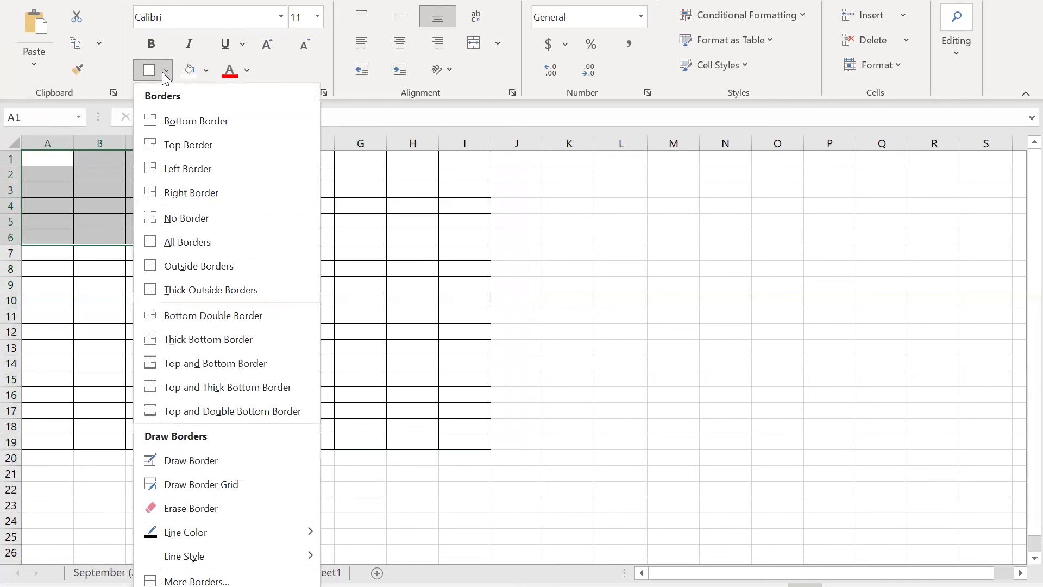
{"action": "left_click", "coordinate": [201, 287]}
{"action": "left_click", "coordinate": [549, 401]}
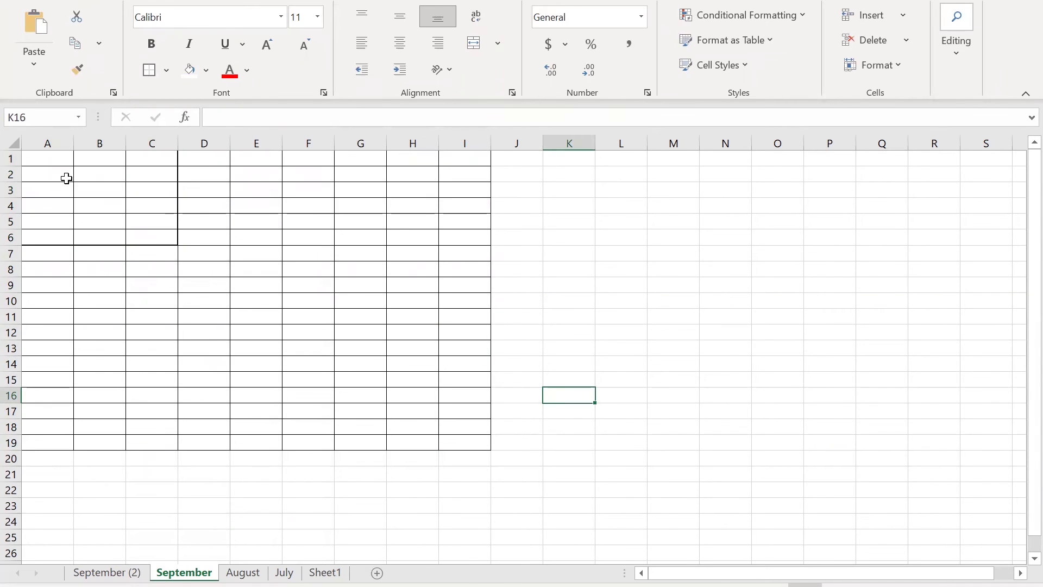
{"action": "left_click", "coordinate": [55, 161]}
{"action": "left_click_drag", "start_coordinate": [180, 262], "coordinate": [466, 428]}
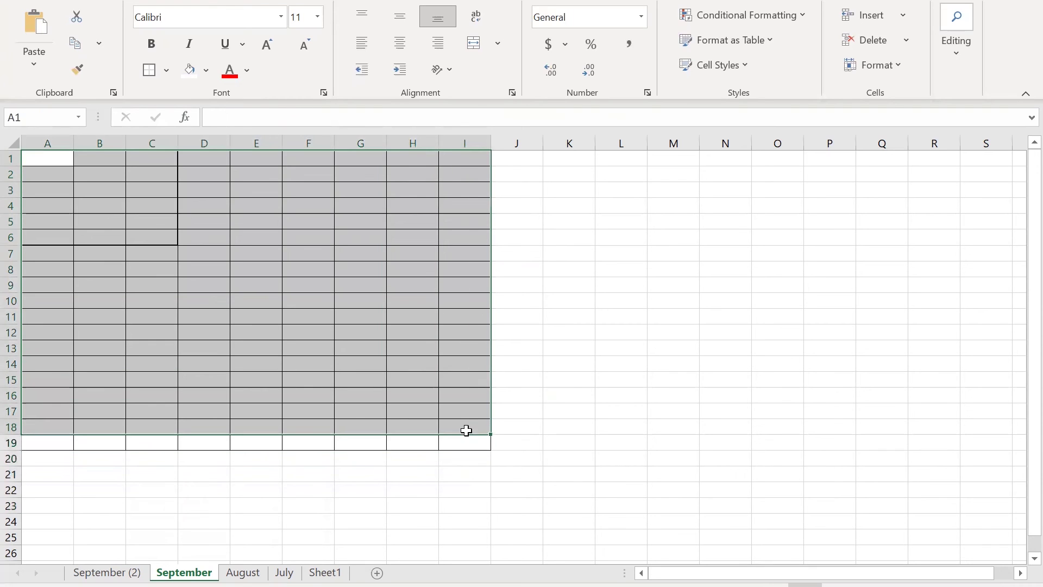
- Enter 78 in cell F6 and center it horizontally and vertically
{"action": "left_click", "coordinate": [284, 244]}
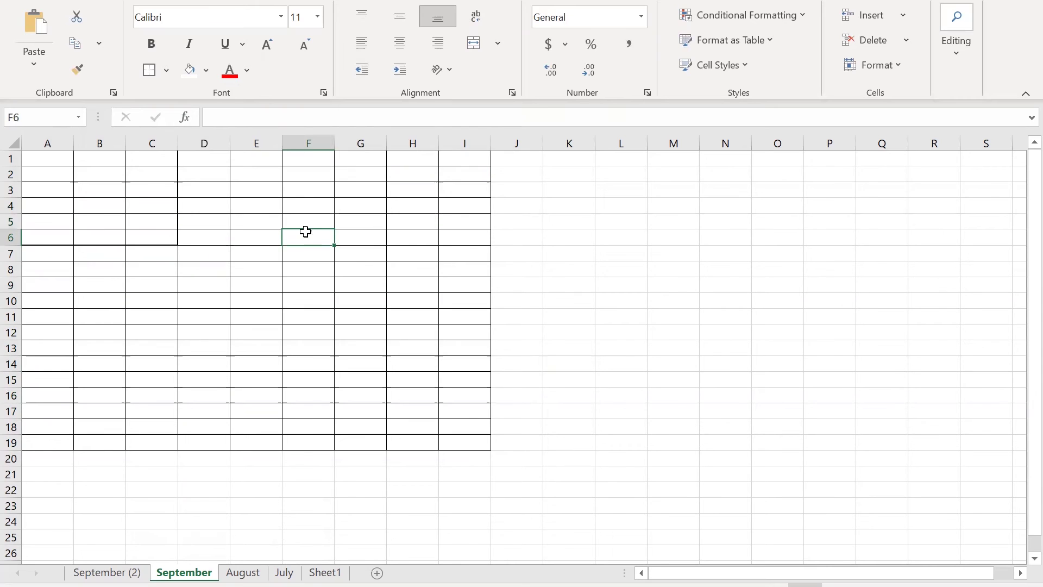
{"action": "type", "text": "78"}
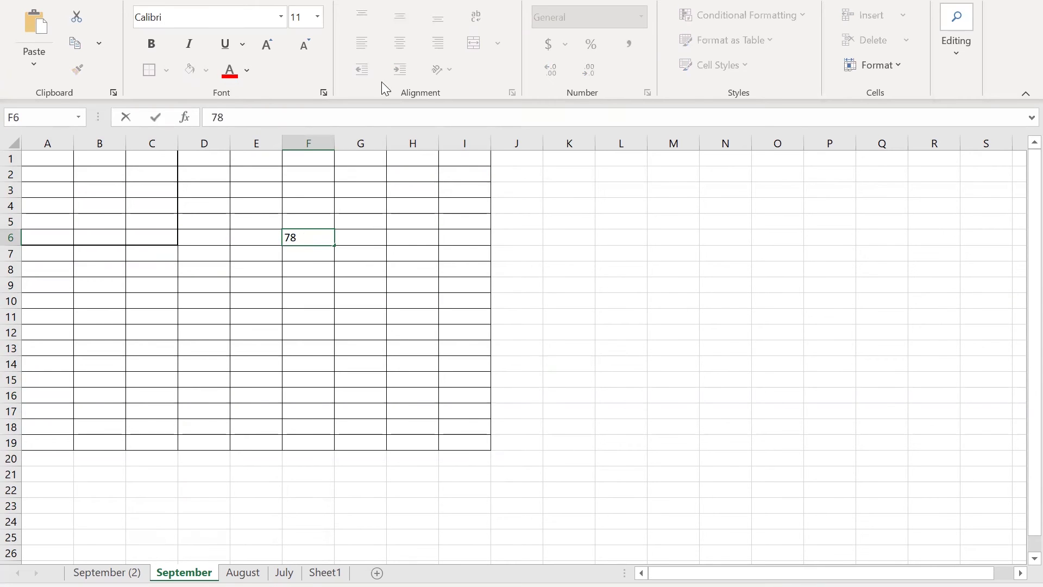
{"action": "left_click", "coordinate": [349, 251]}
{"action": "left_click", "coordinate": [303, 240]}
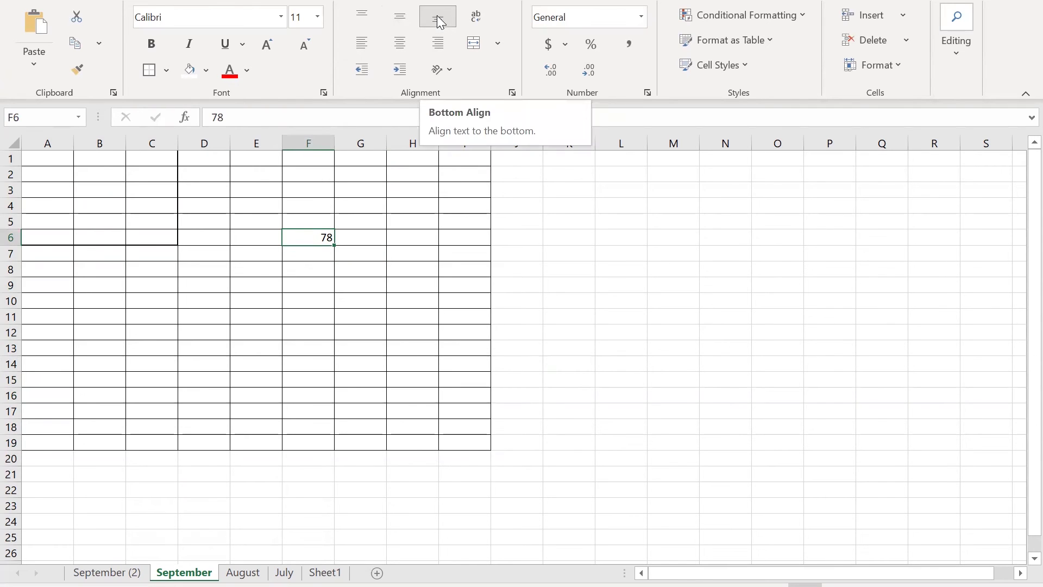
{"action": "left_click", "coordinate": [400, 45]}
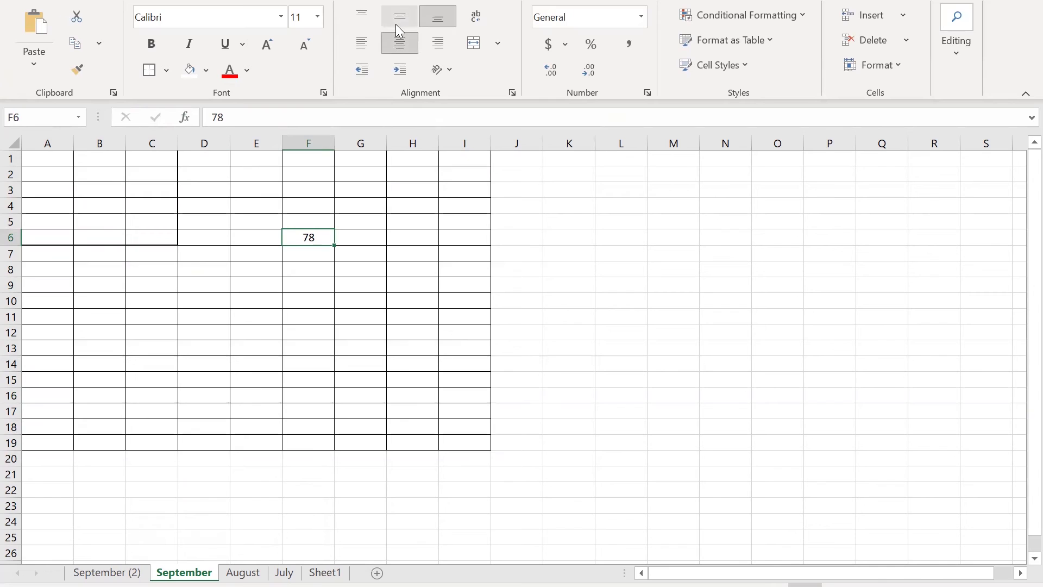
{"action": "left_click", "coordinate": [395, 20]}
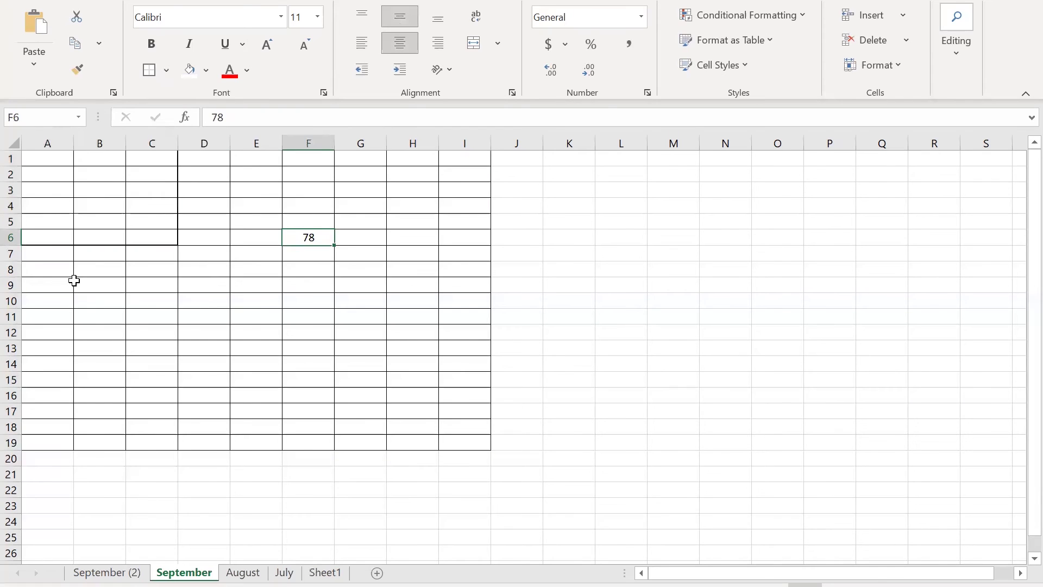
- Align the value in F6 to the top left with row 6 made taller, and reduce the row's height again
{"action": "left_click_drag", "start_coordinate": [12, 249], "coordinate": [12, 304]}
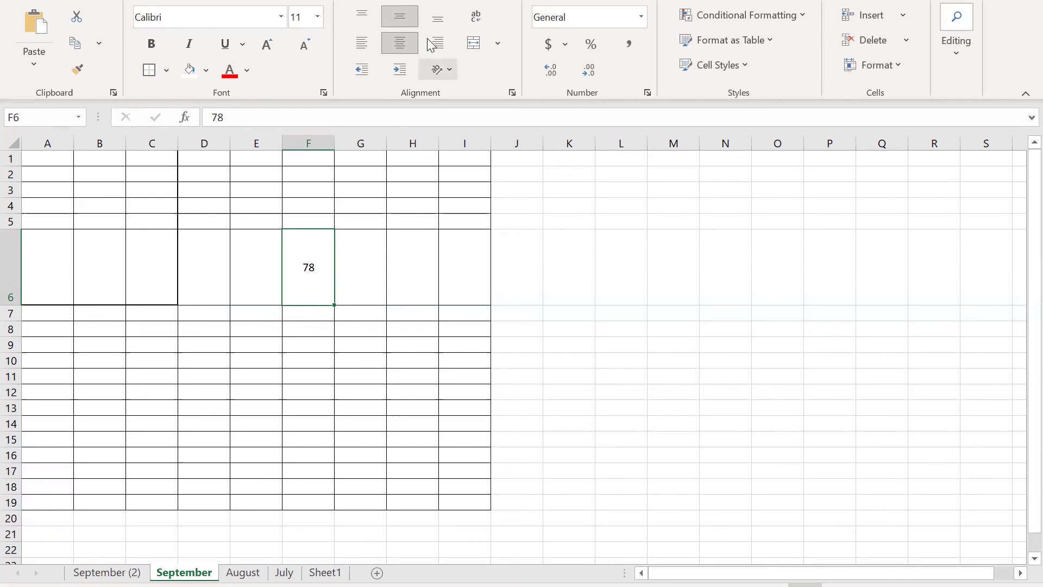
{"action": "left_click", "coordinate": [434, 20]}
{"action": "left_click", "coordinate": [406, 24]}
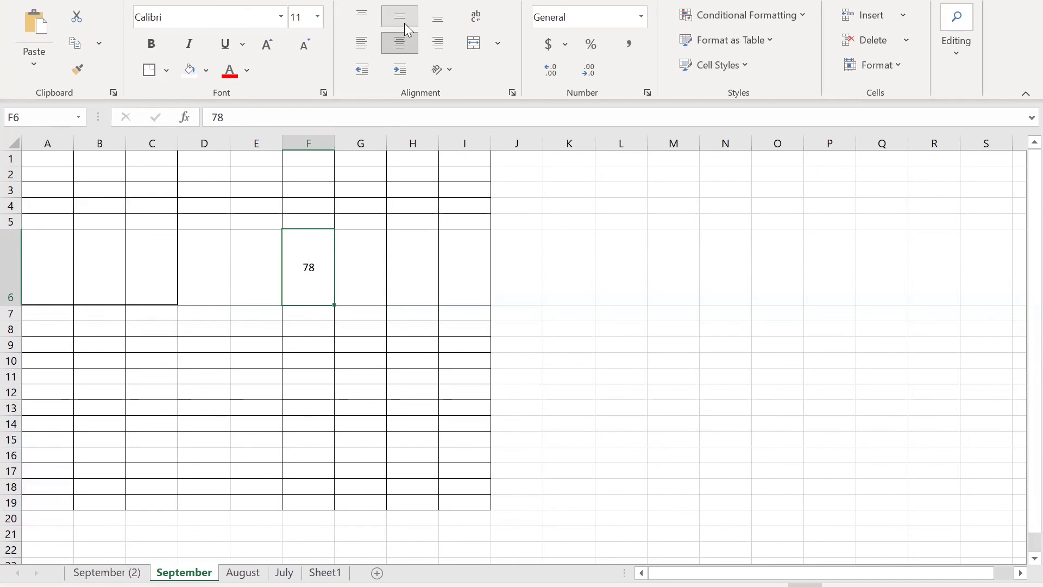
{"action": "left_click", "coordinate": [362, 41]}
{"action": "left_click", "coordinate": [362, 20]}
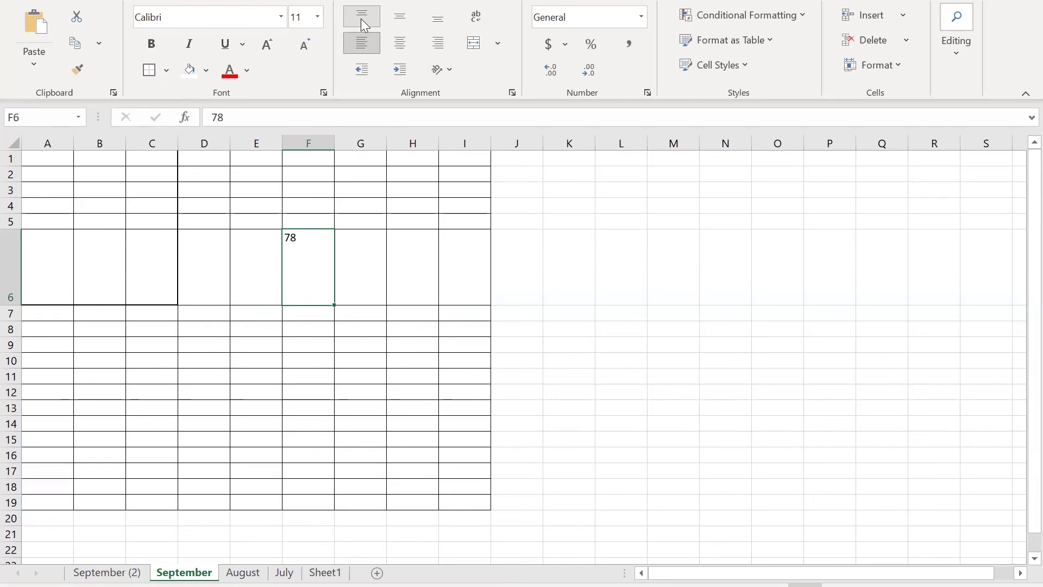
{"action": "left_click_drag", "start_coordinate": [11, 304], "coordinate": [12, 250]}
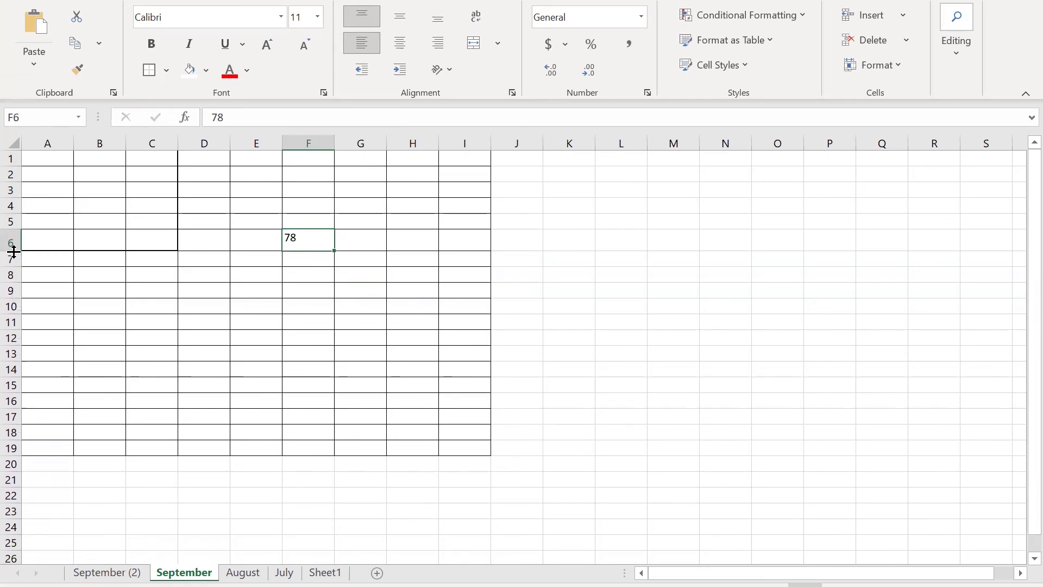
- Widen columns A and B, and resize columns A through D together, first to an equal wider width and then narrower
{"action": "left_click_drag", "start_coordinate": [76, 143], "coordinate": [287, 165]}
{"action": "left_click", "coordinate": [190, 256]}
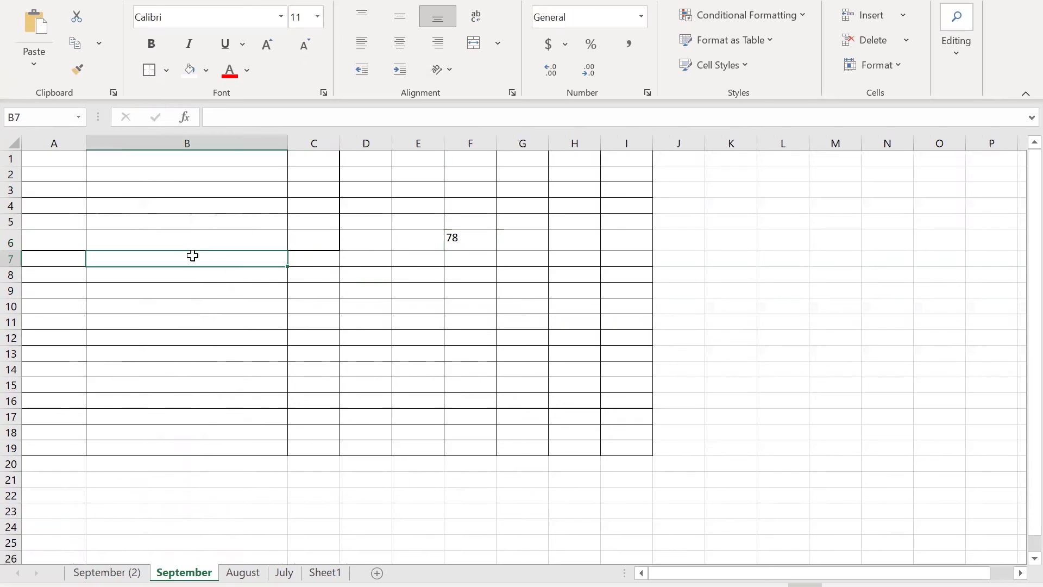
{"action": "mouse_move", "coordinate": [51, 140]}
{"action": "left_mouse_down"}
{"action": "mouse_move", "coordinate": [349, 147]}
{"action": "mouse_move", "coordinate": [367, 138]}
{"action": "mouse_move", "coordinate": [559, 158]}
{"action": "left_mouse_up"}
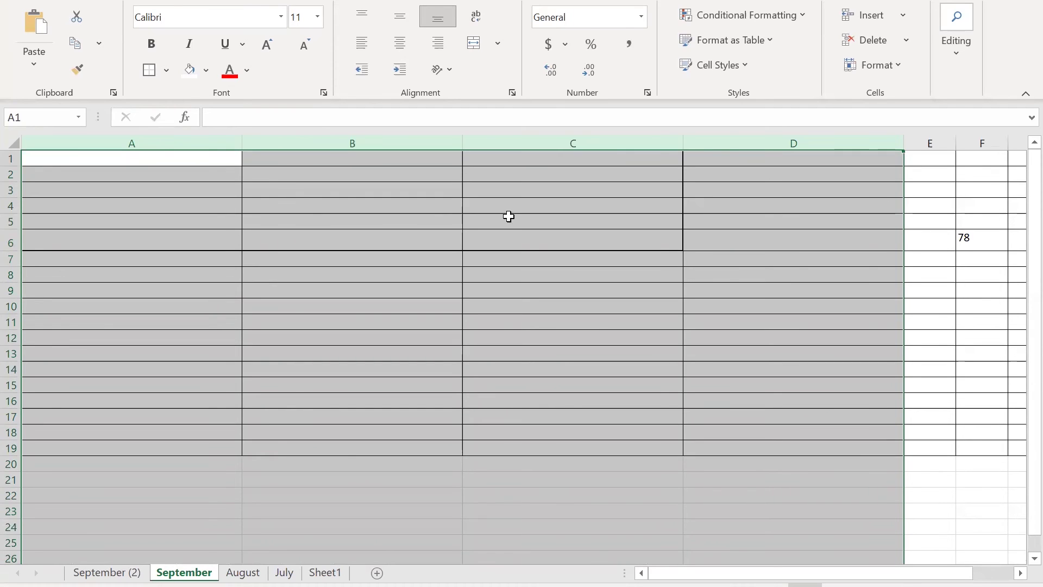
{"action": "left_click_drag", "start_coordinate": [903, 144], "coordinate": [392, 149]}
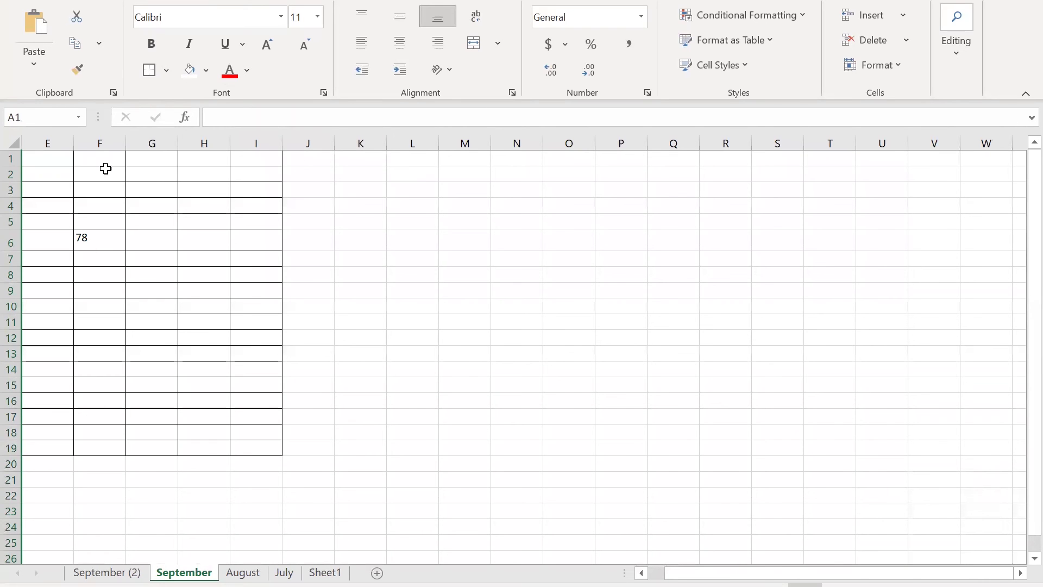
- Enter the text sdfghjkrxdctfvygbhunjimoksxdfcgvhbjnk in cell E1 and the number 5 in cell F1
{"action": "left_click", "coordinate": [65, 159]}
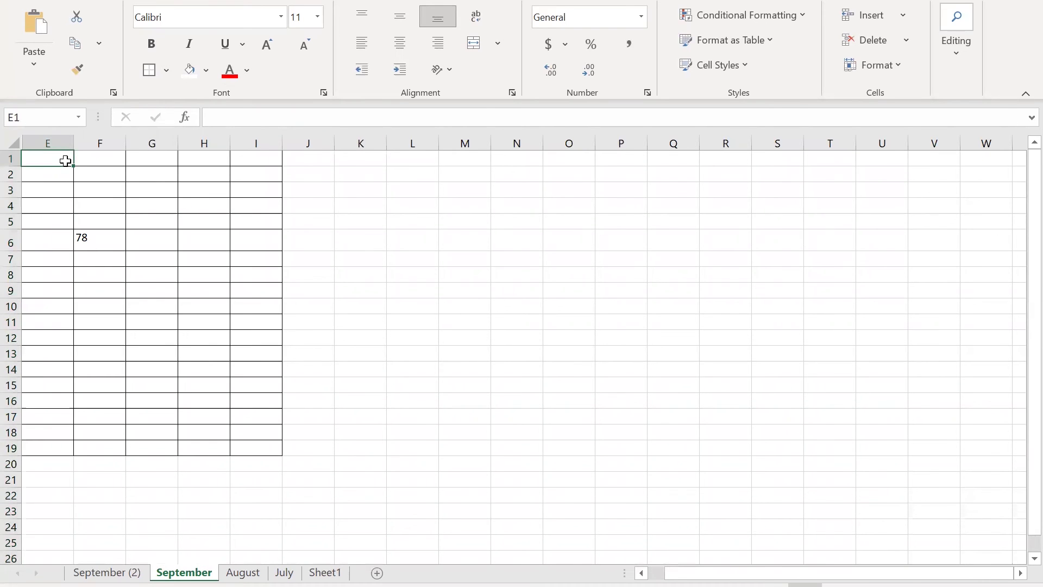
{"action": "type", "text": "sdfghjkrxd"}
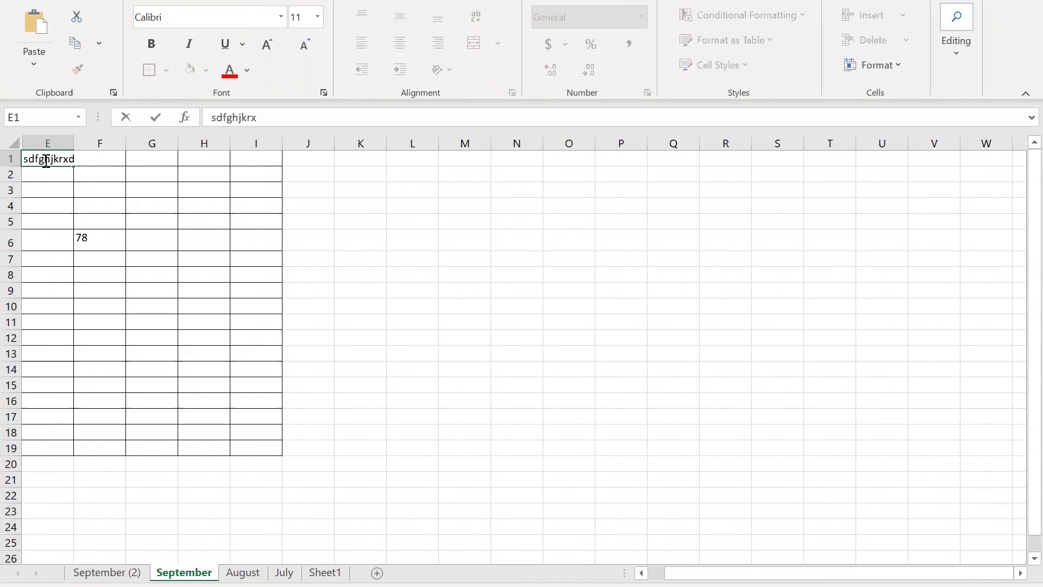
{"action": "type", "text": "ctfvygbhunjimoksxdfcgvhbjnk"}
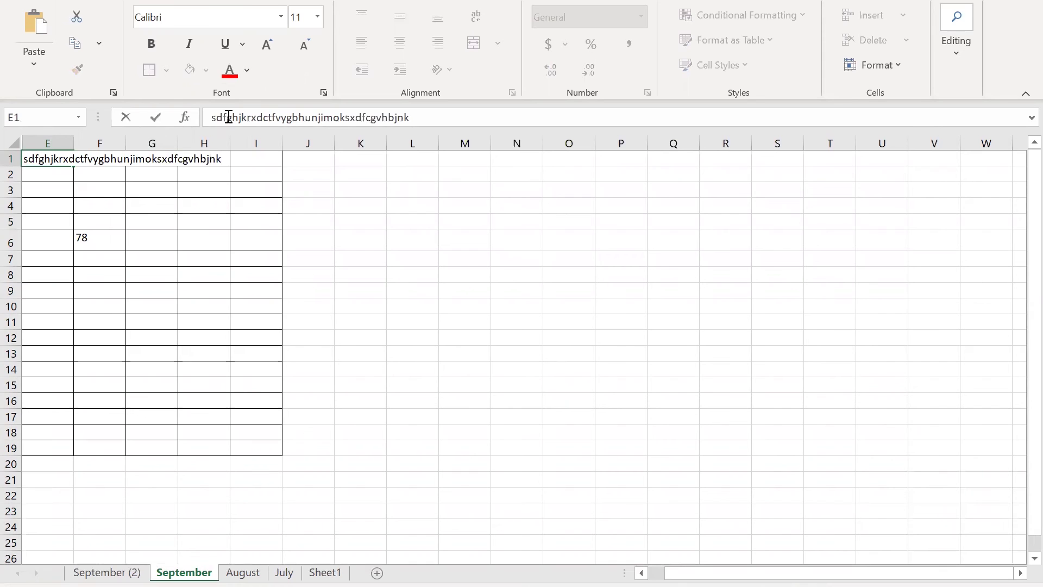
{"action": "left_click", "coordinate": [348, 307]}
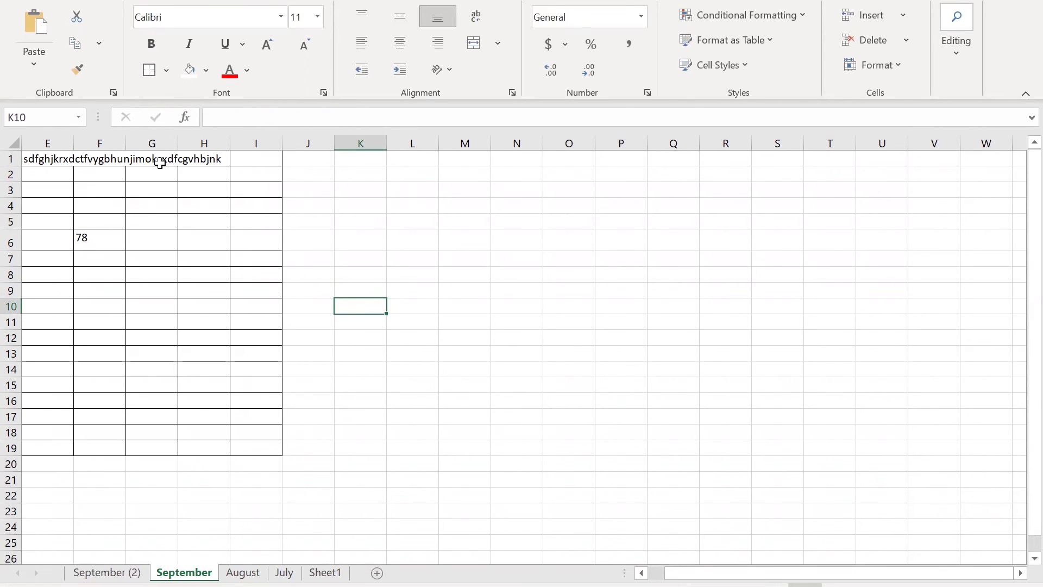
{"action": "left_click", "coordinate": [112, 162]}
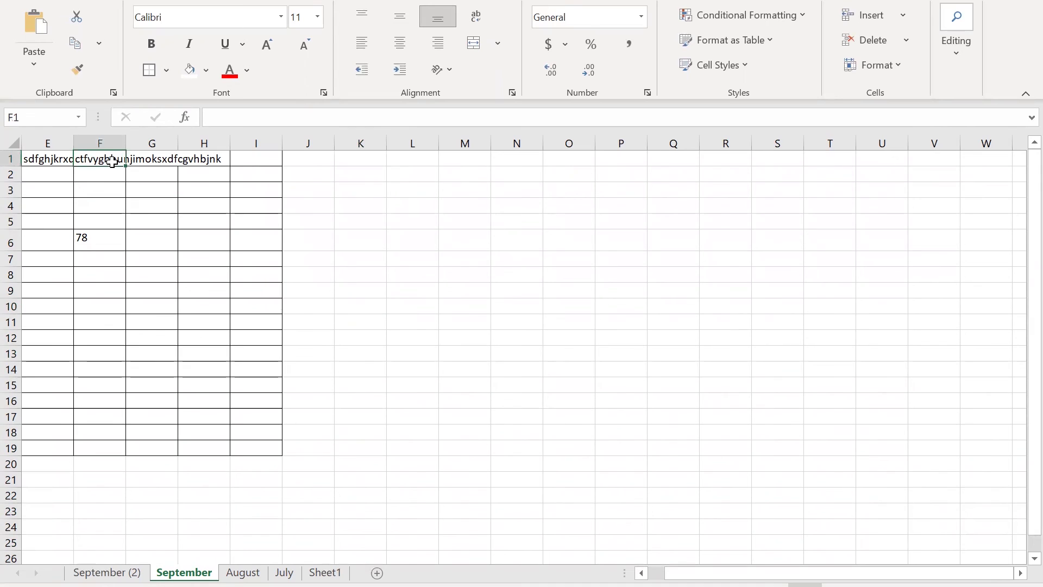
{"action": "type", "text": "5"}
{"action": "left_click", "coordinate": [382, 312]}
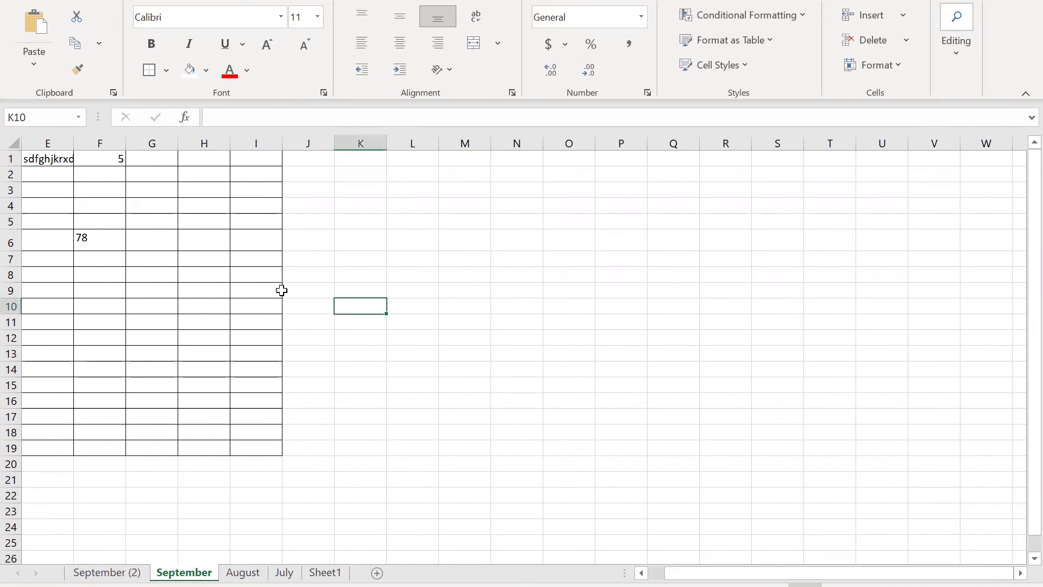
- AutoFit column E to its longest entry, and make row 1 much taller before autofitting its height
{"action": "double_click", "coordinate": [73, 142]}
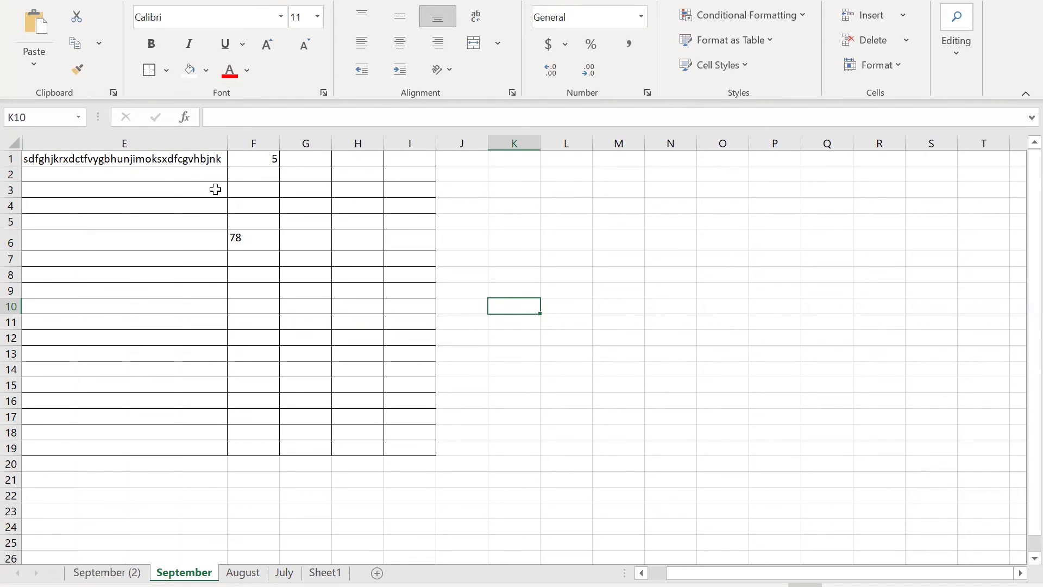
{"action": "double_click", "coordinate": [7, 162]}
{"action": "left_click_drag", "start_coordinate": [13, 167], "coordinate": [22, 301]}
{"action": "double_click", "coordinate": [10, 300]}
- Merge and center cells E3:I3 and enter the text "Title of the spreedsheet" in the merged cell
{"action": "left_click_drag", "start_coordinate": [119, 189], "coordinate": [399, 198]}
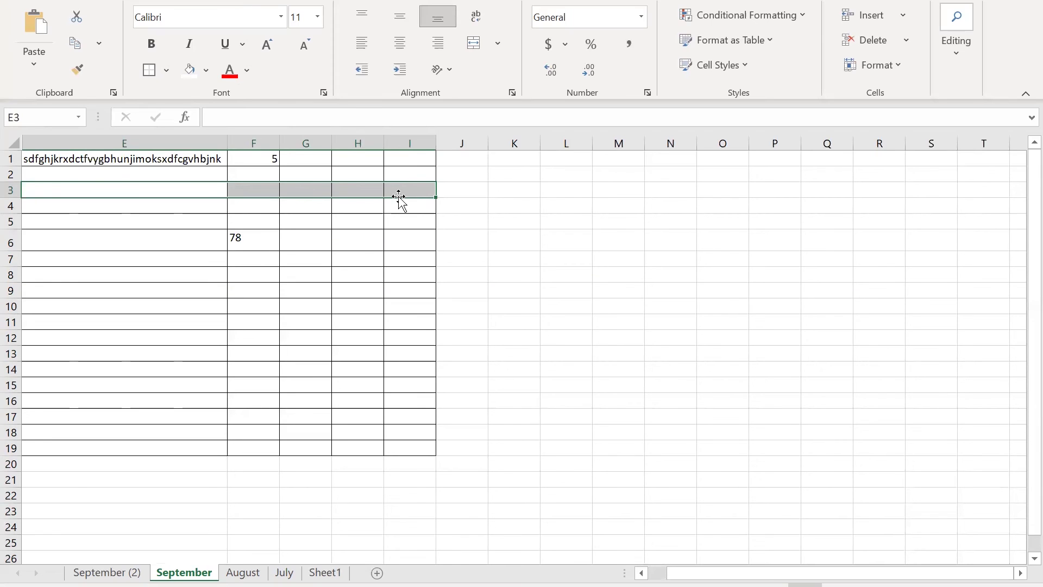
{"action": "left_click", "coordinate": [473, 44]}
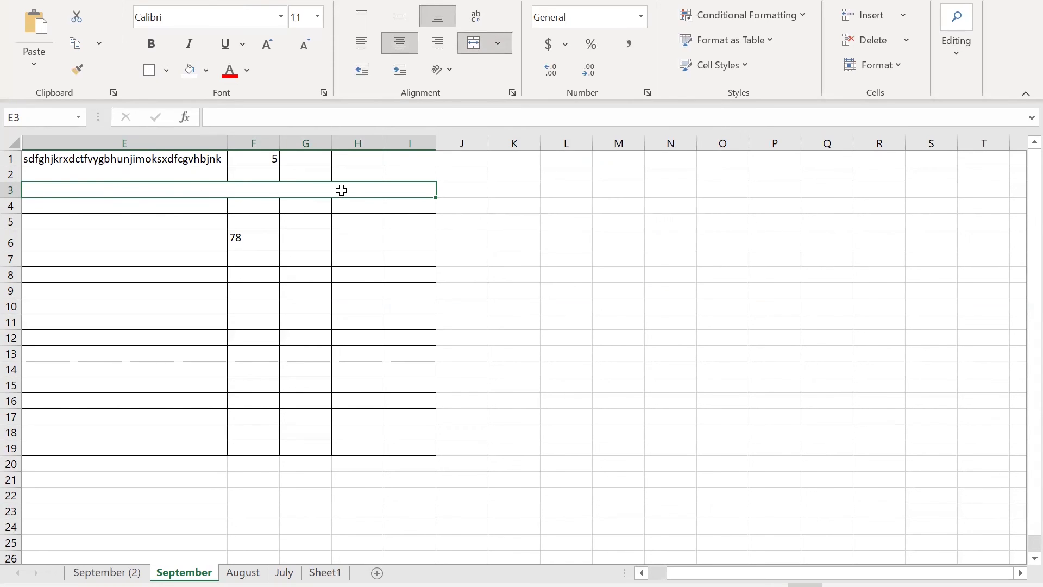
{"action": "type", "text": "Title"}
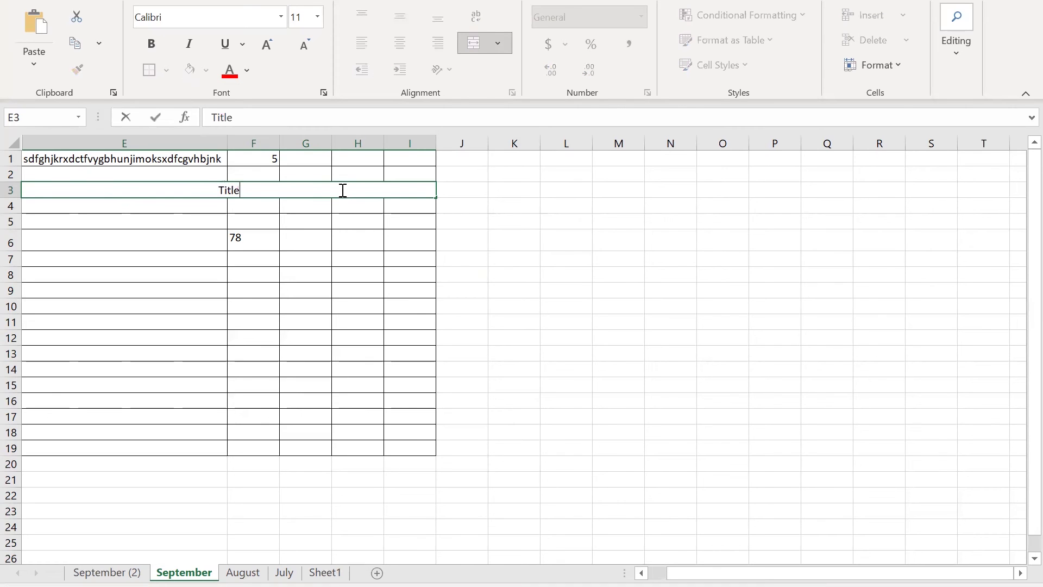
{"action": "type", "text": " of the spreedsheet"}
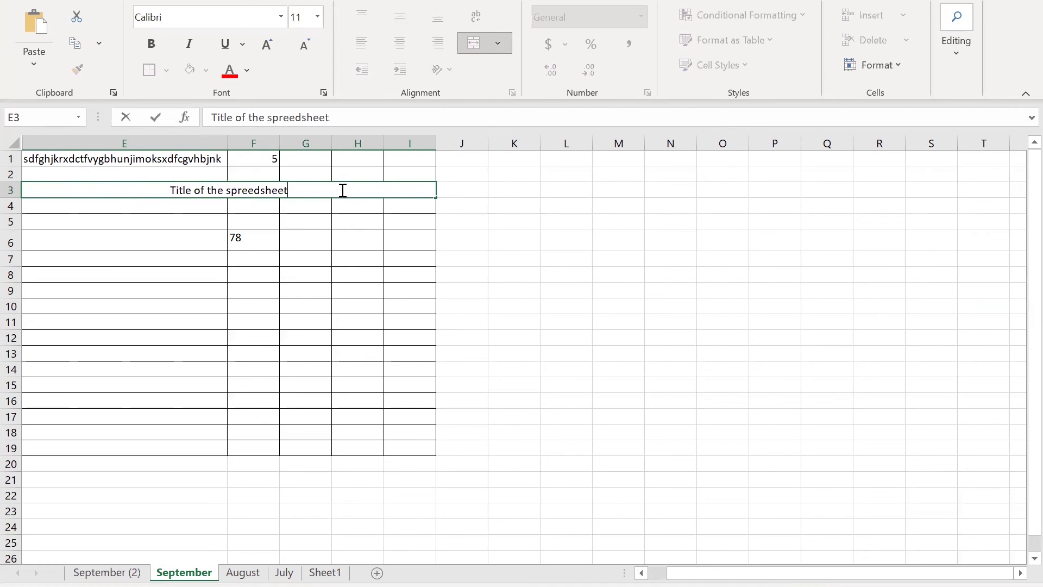
{"action": "left_click", "coordinate": [377, 321]}
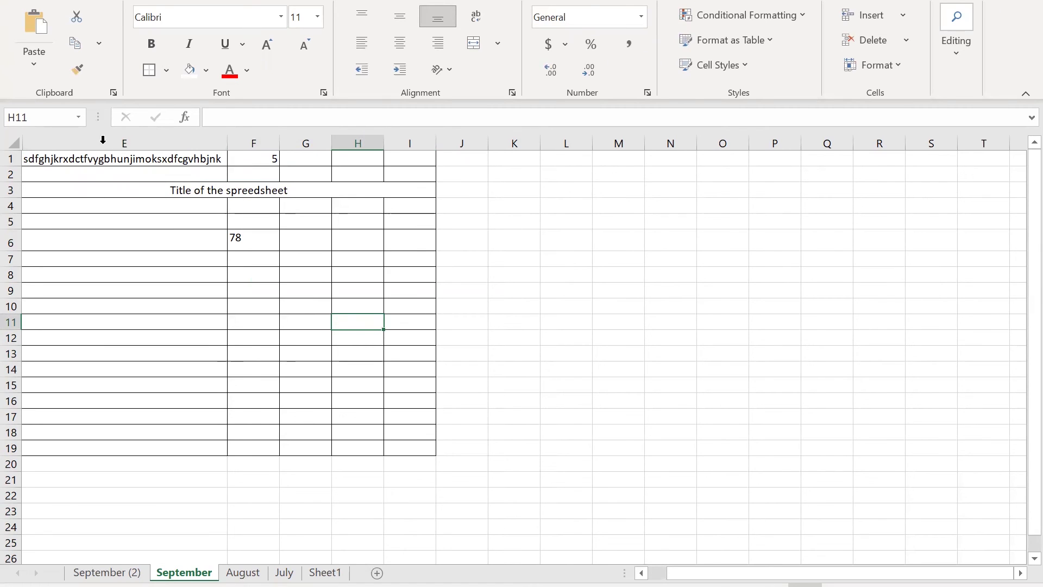
{"action": "left_click_drag", "start_coordinate": [133, 158], "coordinate": [186, 180]}
{"action": "left_click", "coordinate": [186, 179]}
{"action": "left_click_drag", "start_coordinate": [106, 155], "coordinate": [202, 400]}
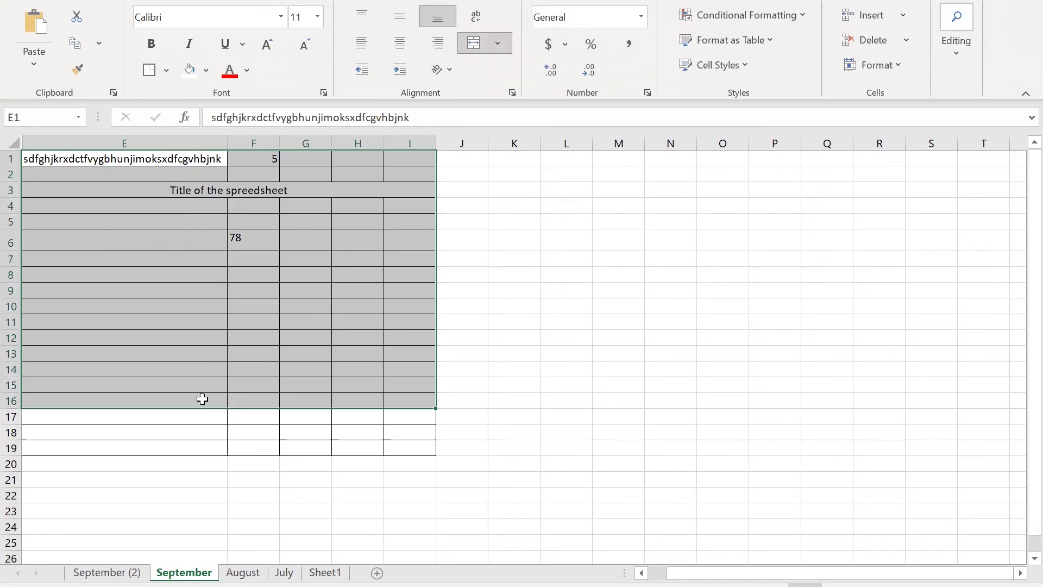
{"action": "left_click", "coordinate": [626, 446]}
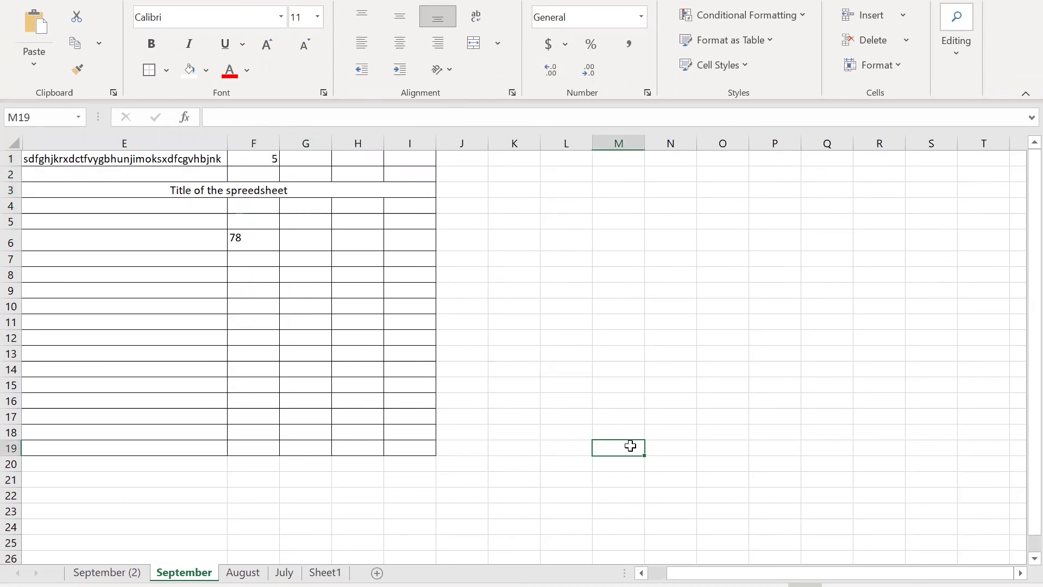
- Unmerge the title cell spanning E3:I3
{"action": "left_click", "coordinate": [198, 187]}
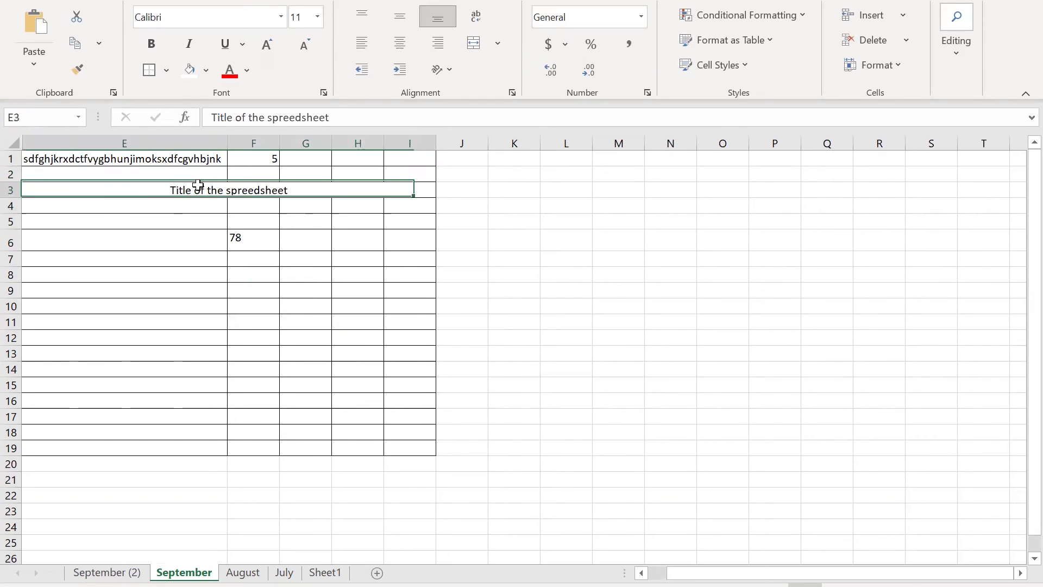
{"action": "left_click", "coordinate": [475, 43]}
{"action": "left_click", "coordinate": [478, 394]}
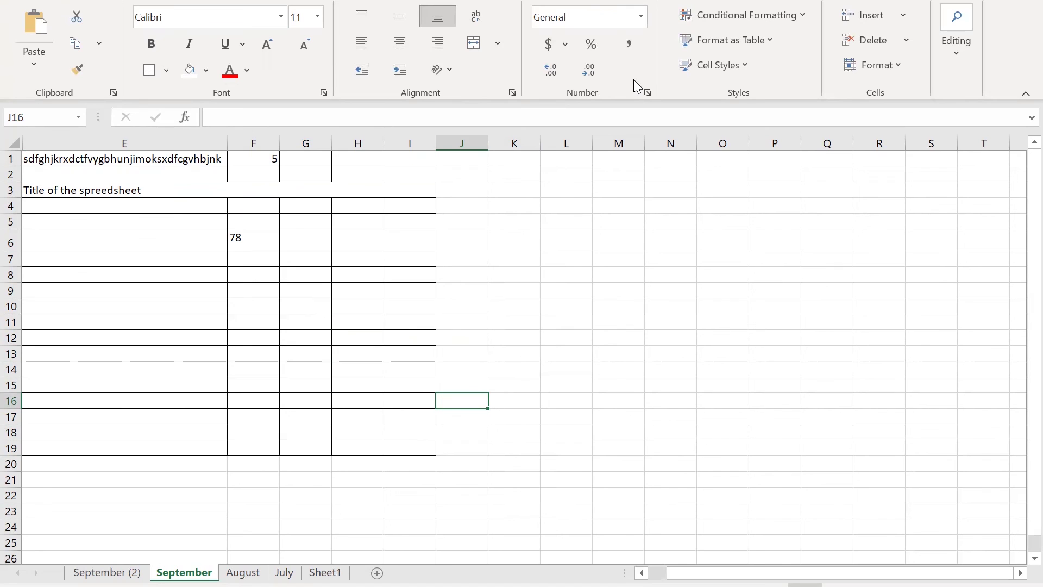
- Apply the Long Date number format to cells J16 and E9, and enter the date 9/8 in E9
{"action": "left_click", "coordinate": [640, 18]}
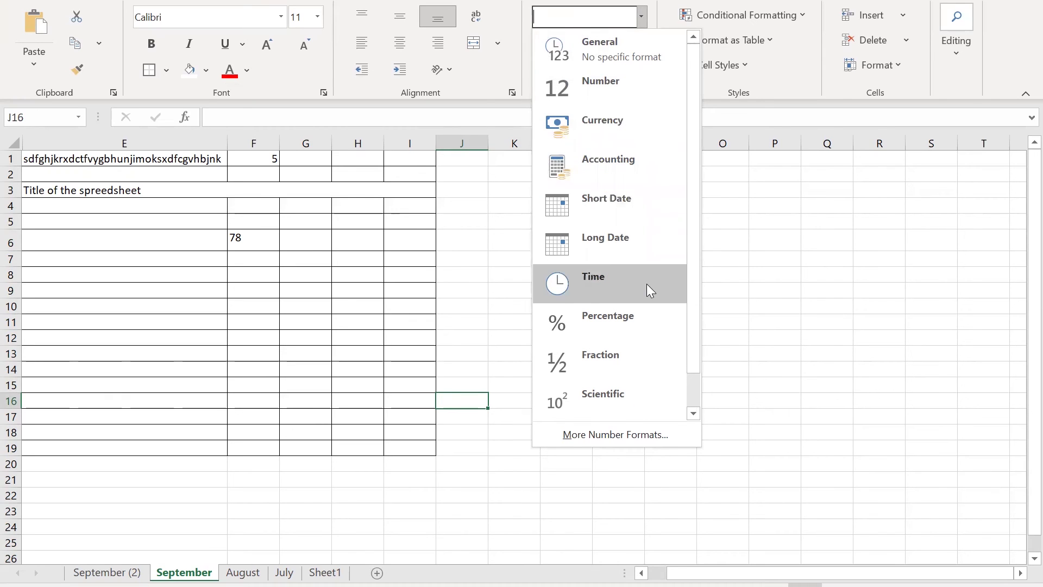
{"action": "left_click", "coordinate": [630, 253]}
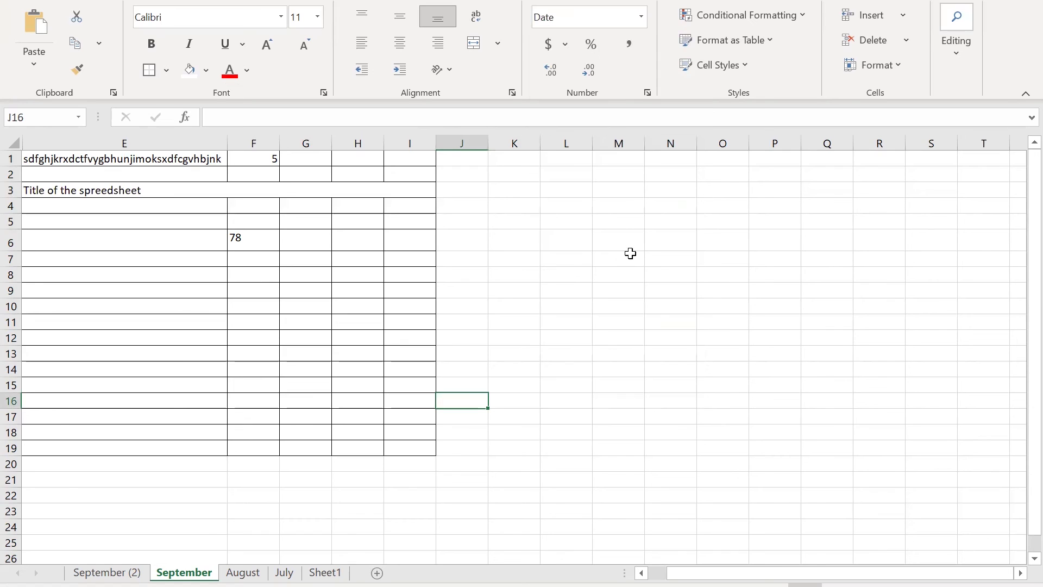
{"action": "left_click", "coordinate": [109, 290]}
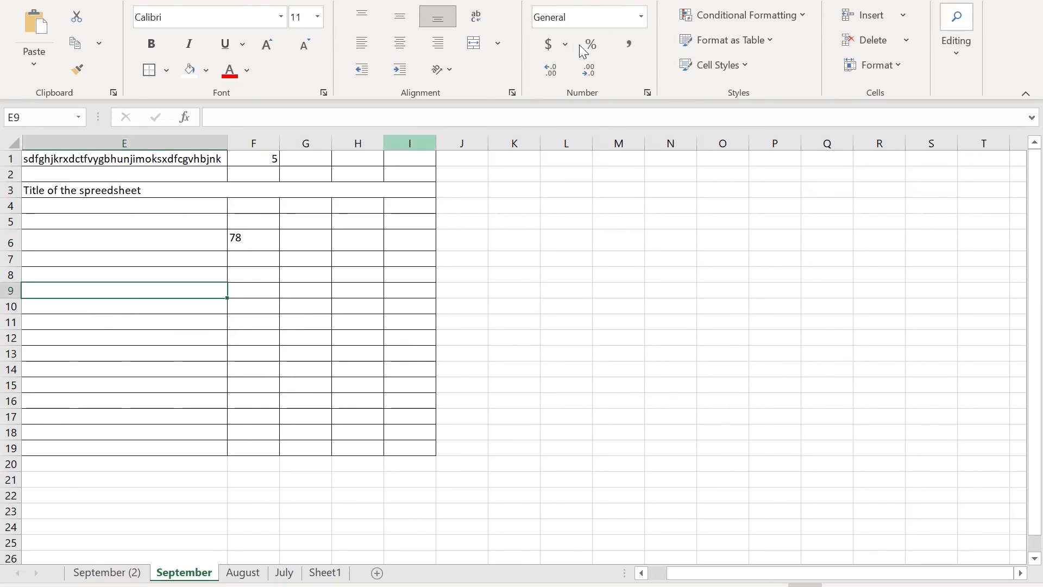
{"action": "left_click", "coordinate": [642, 16]}
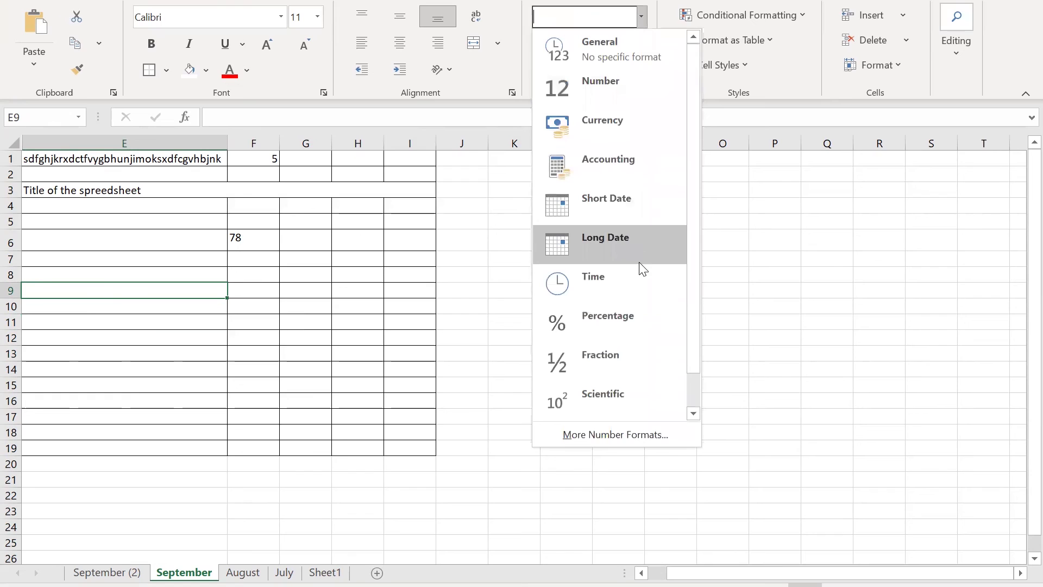
{"action": "left_click", "coordinate": [635, 242]}
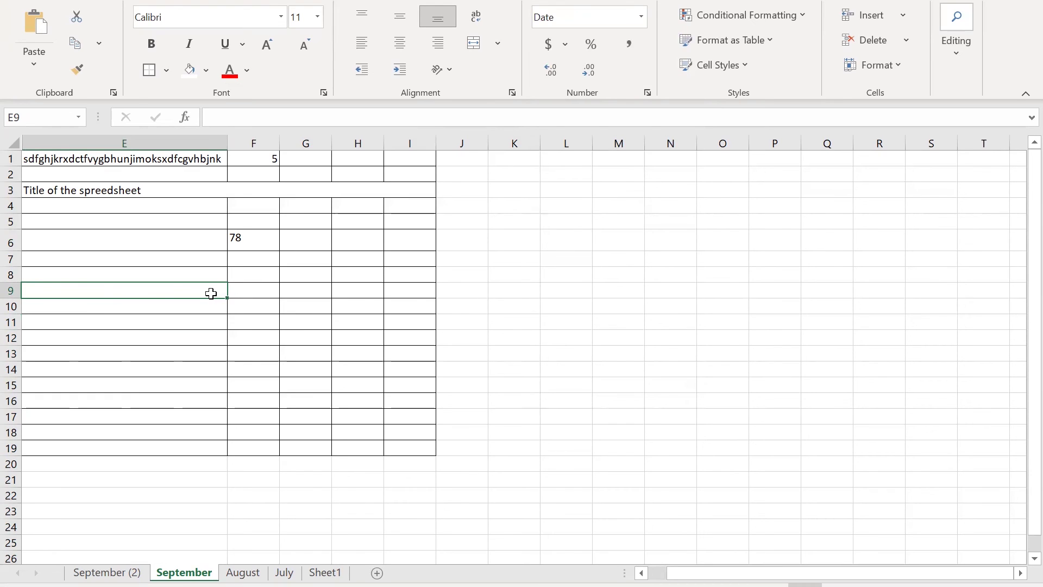
{"action": "type", "text": "9/8"}
{"action": "key", "text": "Return"}
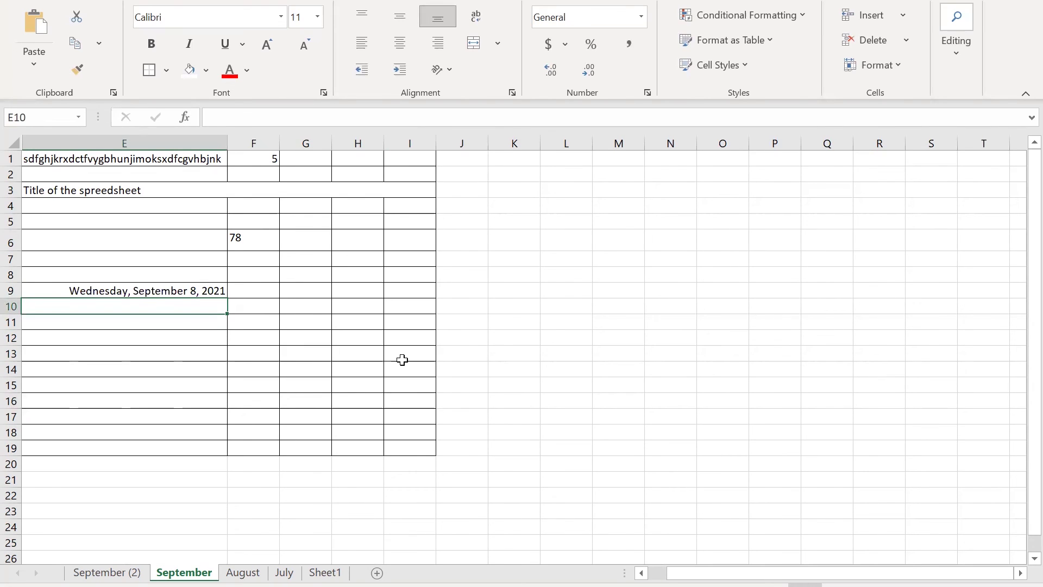
- Change the year of the date in cell E9 to 2020
{"action": "left_click", "coordinate": [207, 289]}
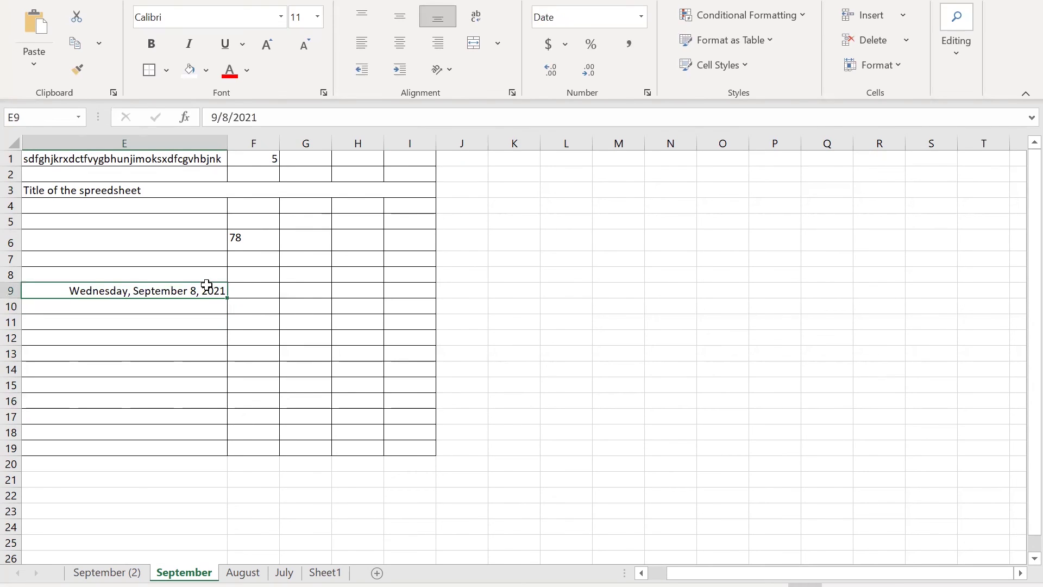
{"action": "left_click", "coordinate": [267, 117]}
{"action": "key", "text": "BackSpace"}
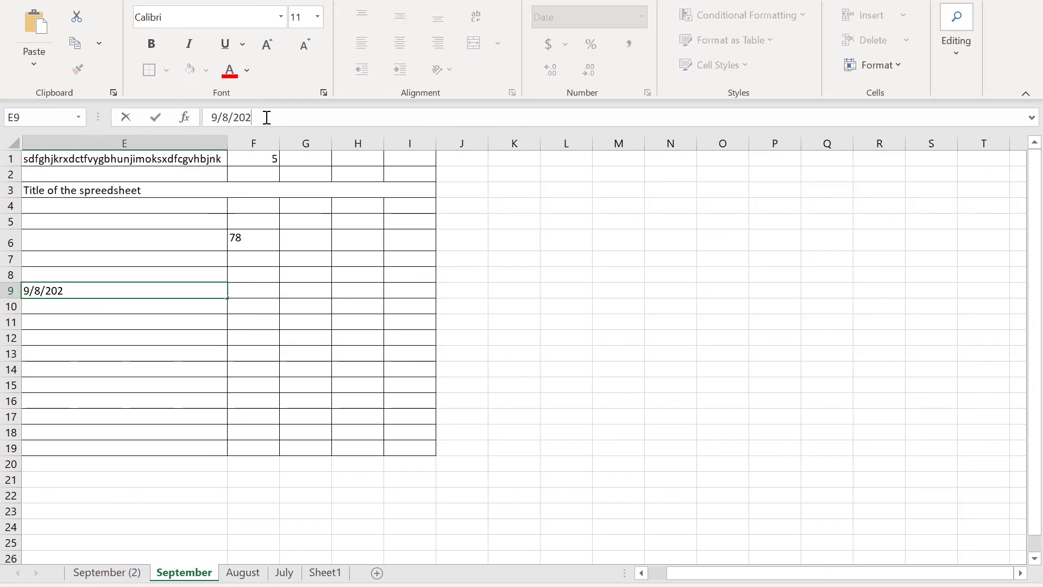
{"action": "type", "text": "0"}
{"action": "left_click", "coordinate": [310, 370]}
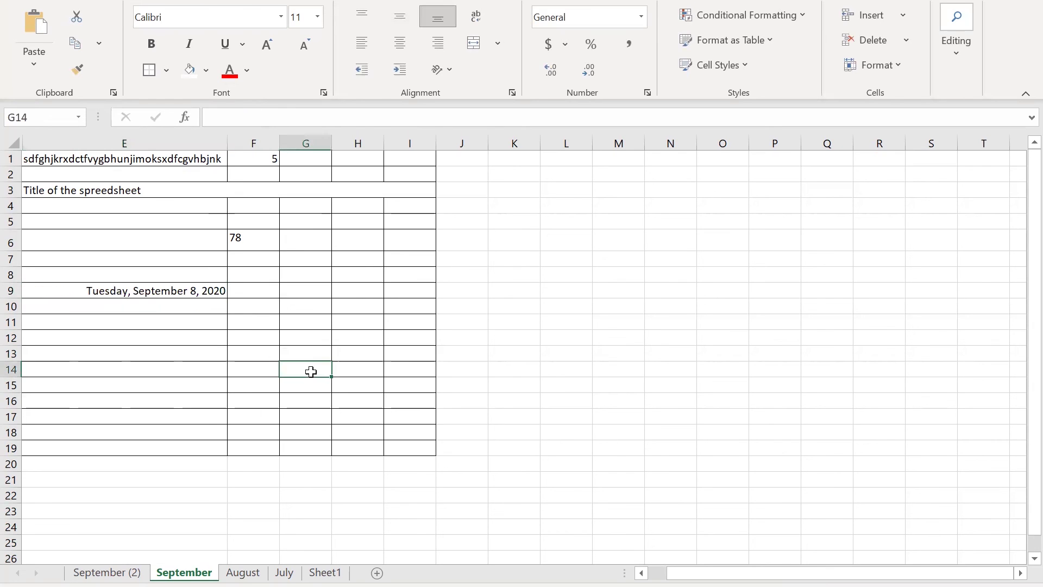
- Switch the number format of cell E9 to Short Date and then to Percentage
{"action": "left_click", "coordinate": [205, 291]}
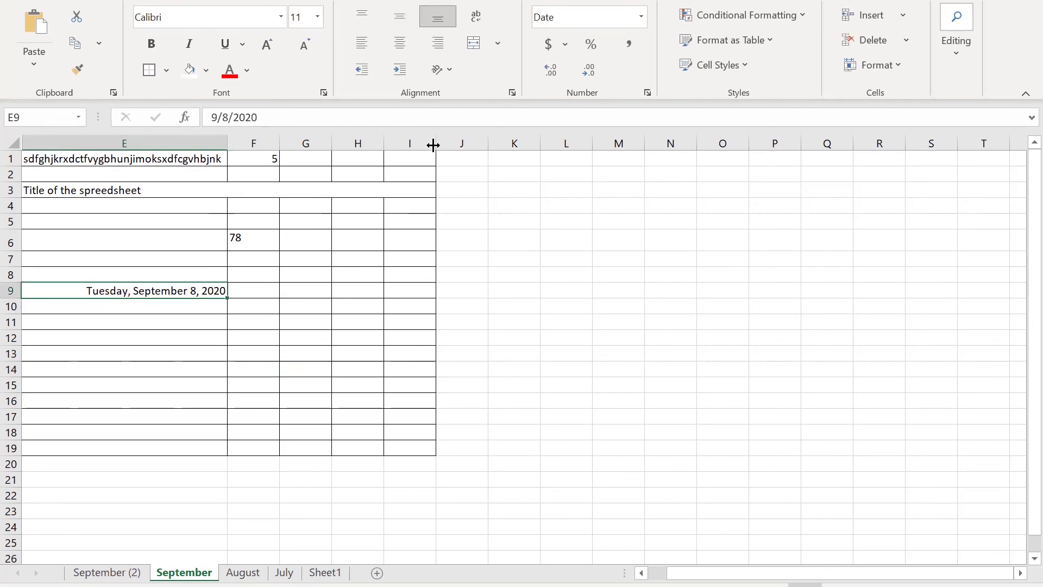
{"action": "left_click", "coordinate": [640, 18]}
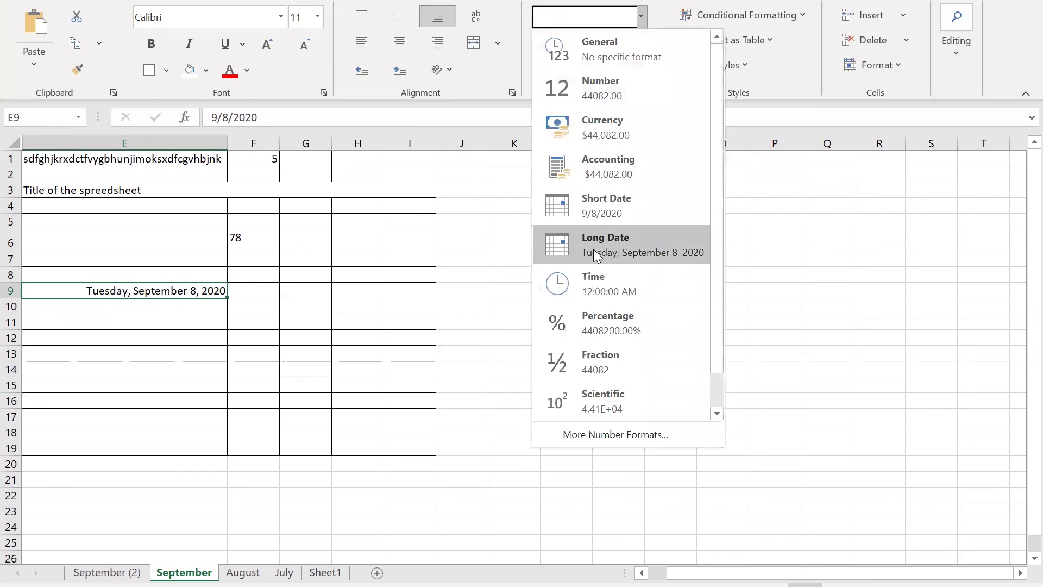
{"action": "left_click", "coordinate": [585, 190]}
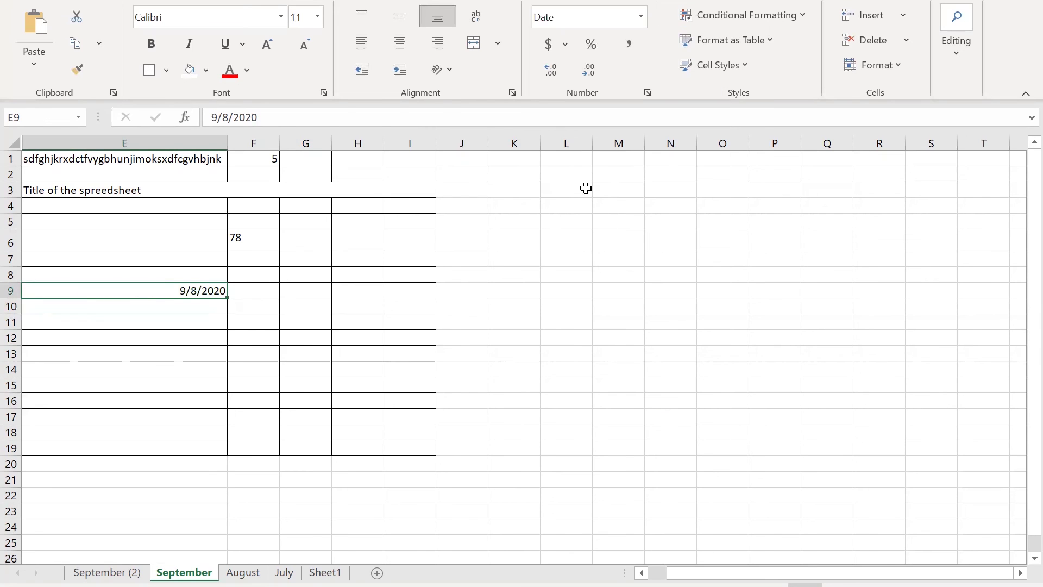
{"action": "left_click", "coordinate": [197, 367]}
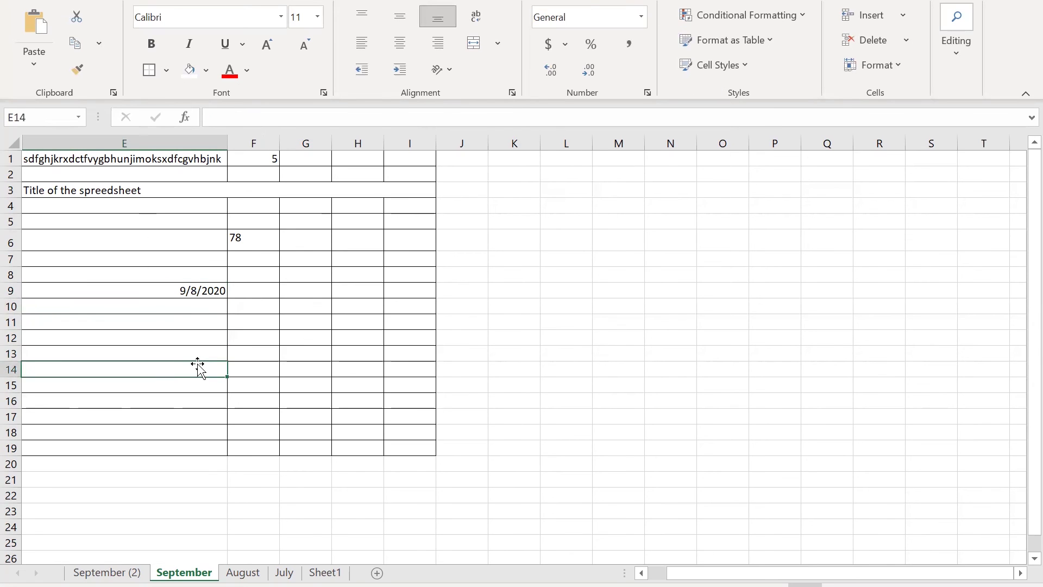
{"action": "left_click", "coordinate": [146, 288]}
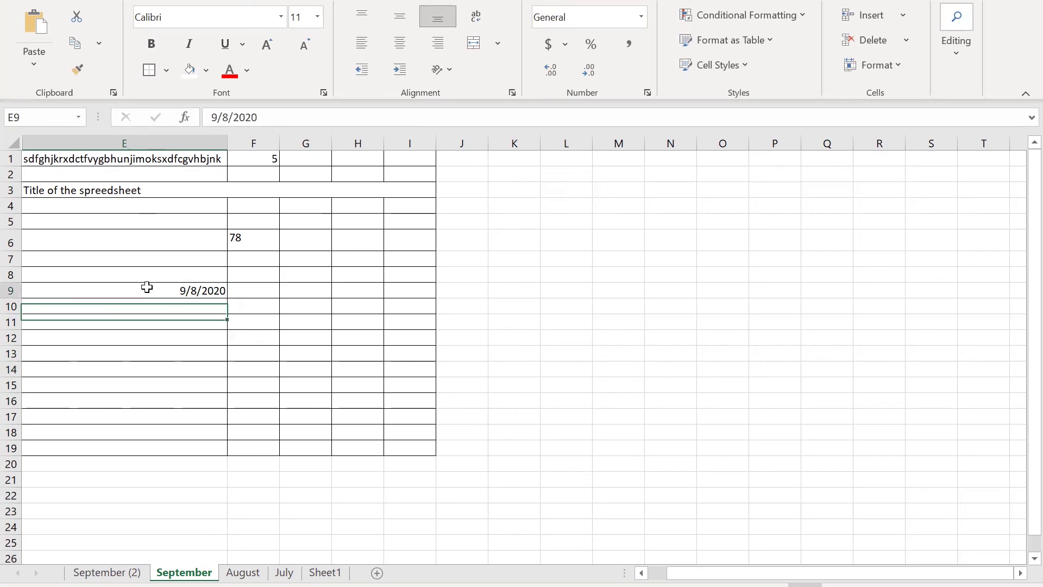
{"action": "left_click", "coordinate": [641, 17]}
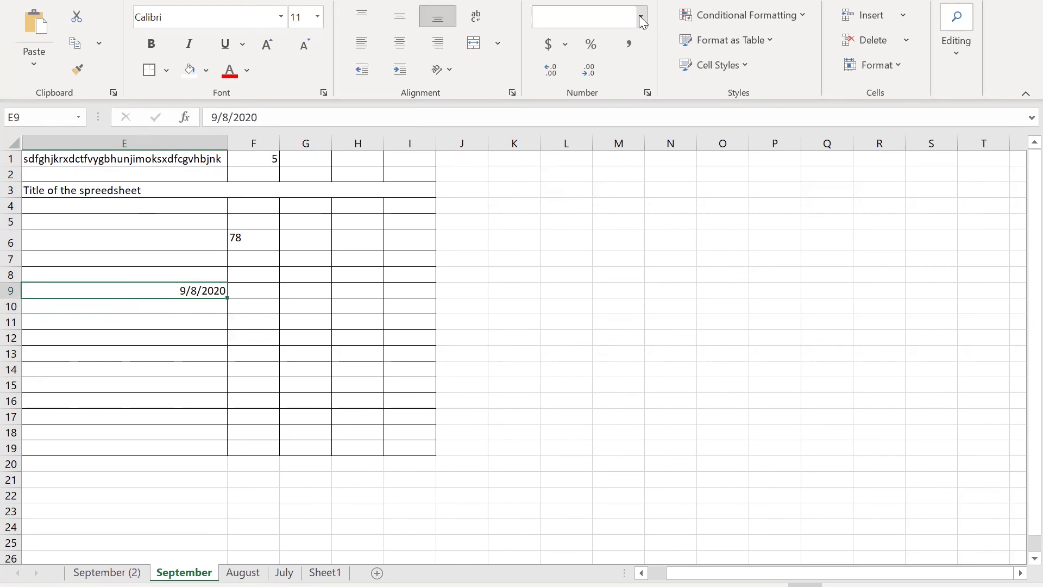
{"action": "left_click", "coordinate": [597, 340]}
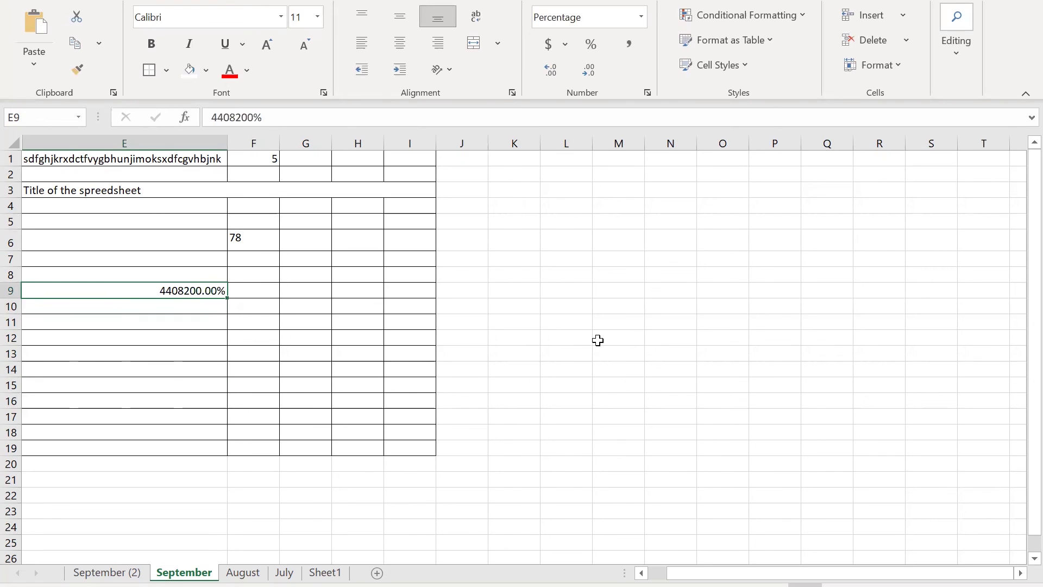
- Switch the number format of cell E9 to Currency and then to Time
{"action": "left_click", "coordinate": [642, 16]}
{"action": "left_click", "coordinate": [601, 124]}
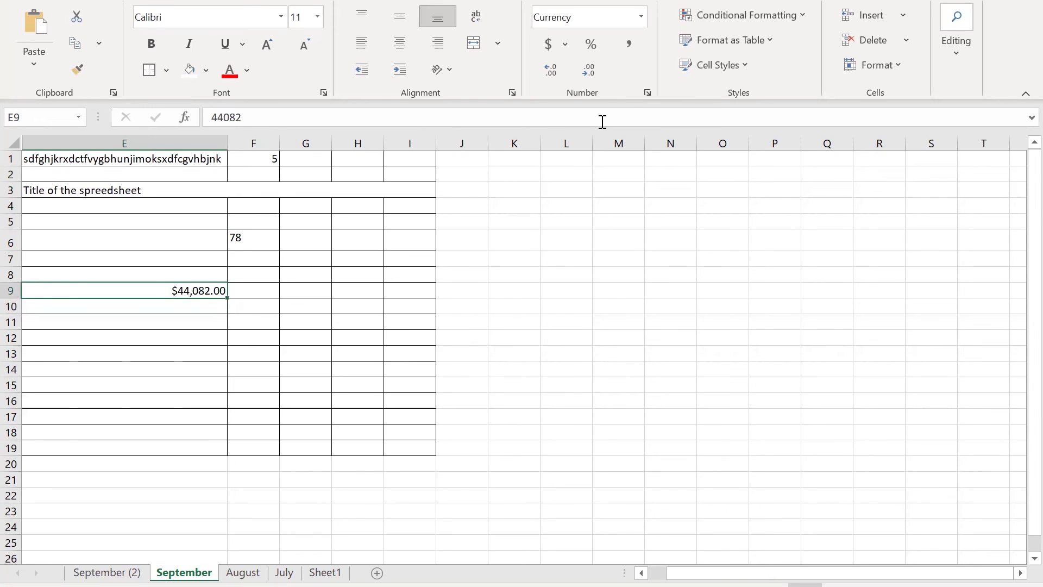
{"action": "left_click", "coordinate": [641, 19]}
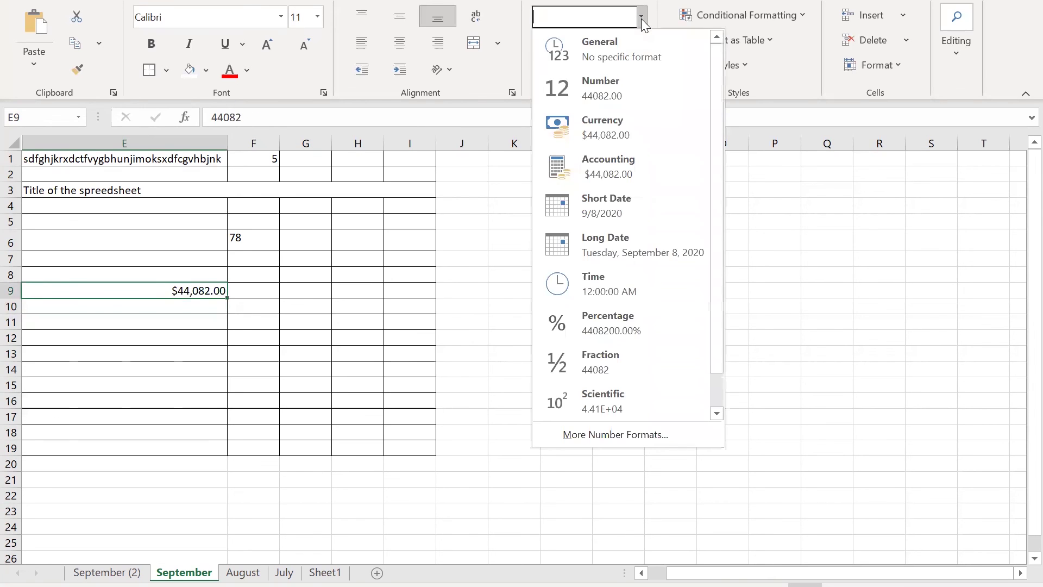
{"action": "left_click", "coordinate": [598, 295]}
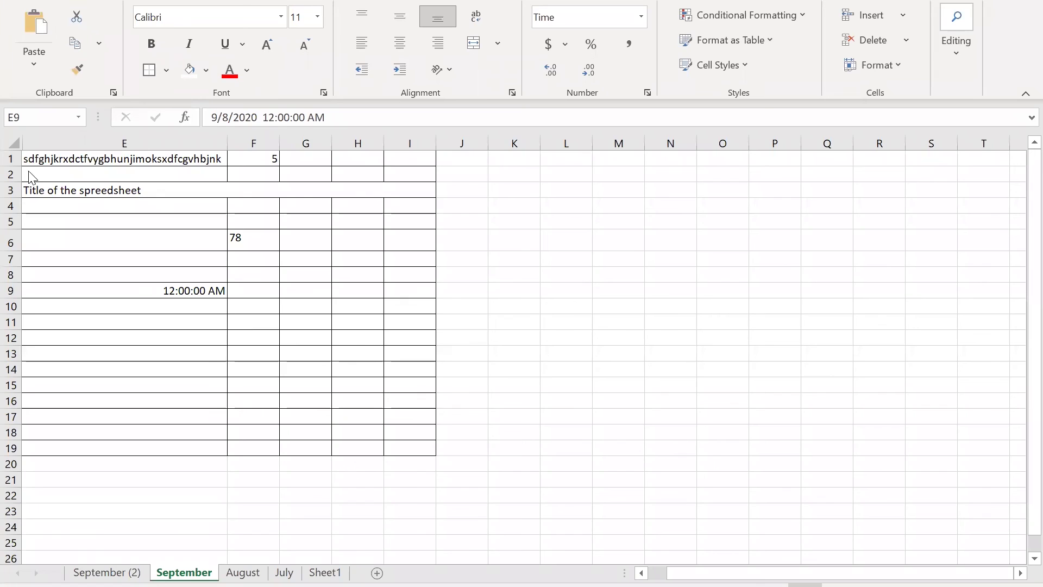
- Clear the contents of cells E1 through H16 on the September sheet
{"action": "left_click_drag", "start_coordinate": [179, 156], "coordinate": [377, 407]}
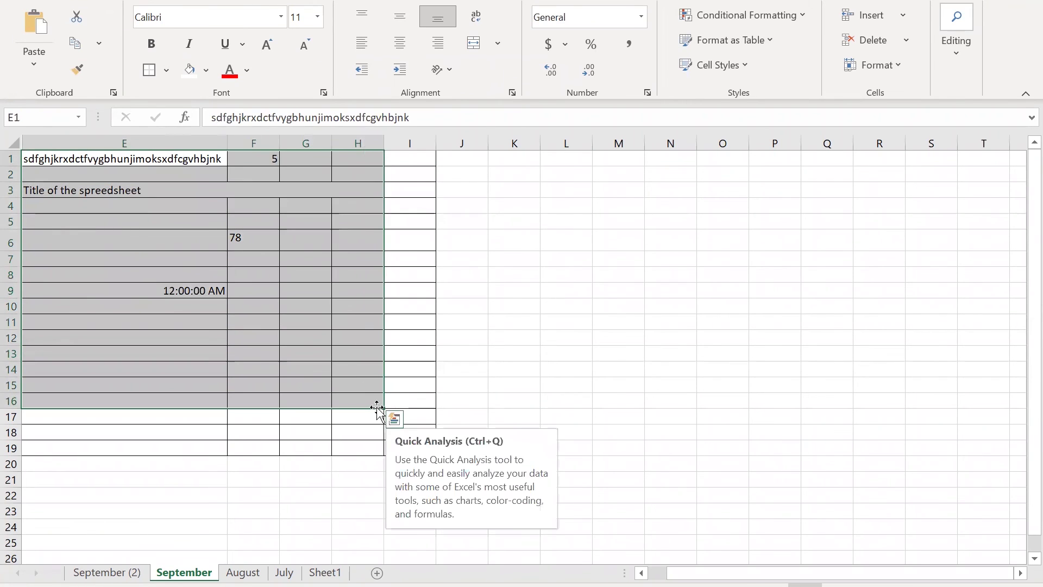
{"action": "key", "text": "Delete"}
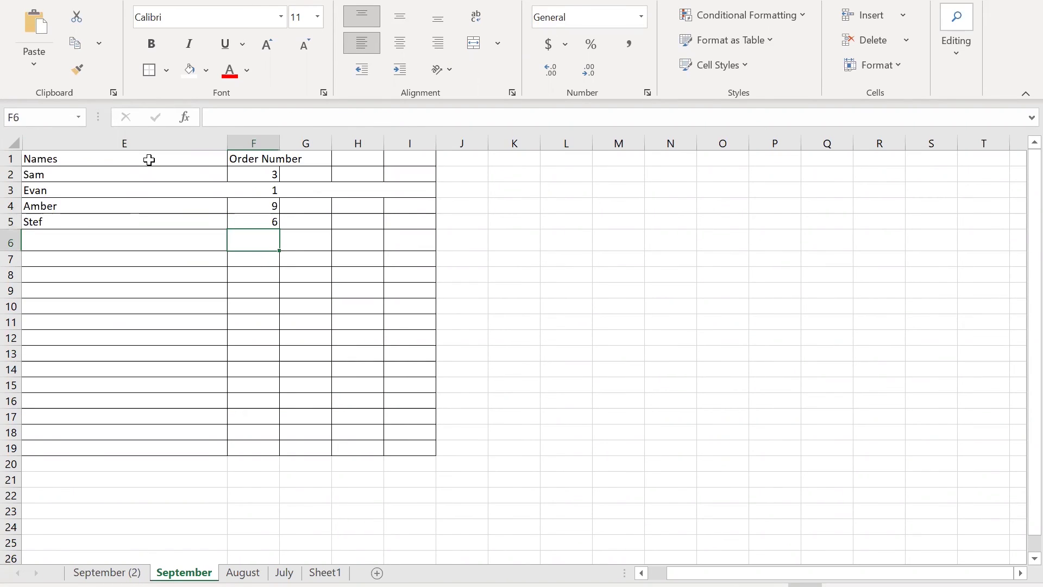
- Sort the cell block E2:F5 by its first column from A to Z, treating its first row as headers
{"action": "left_click", "coordinate": [10, 156]}
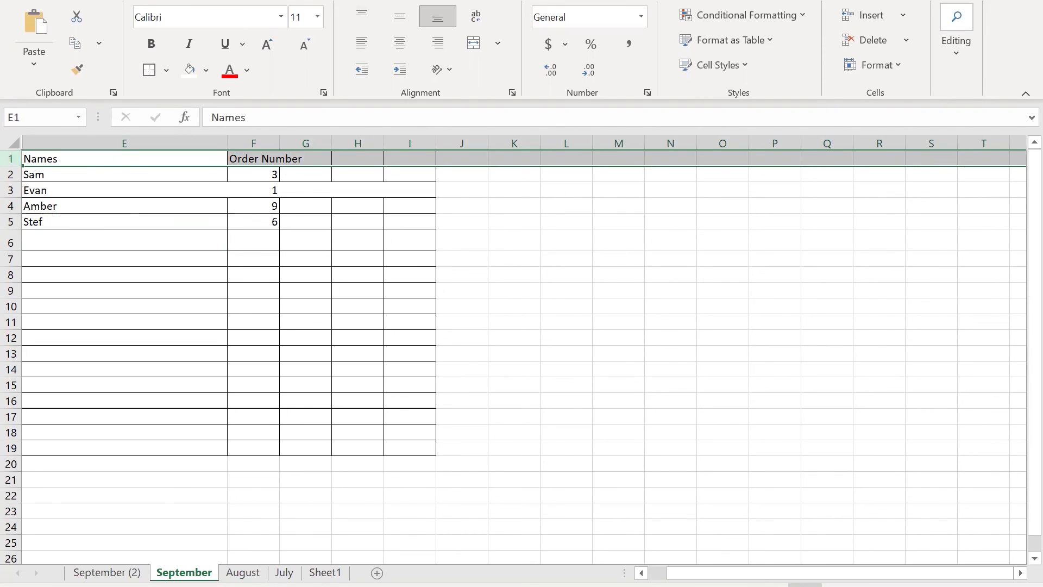
{"action": "left_click", "coordinate": [413, 1]}
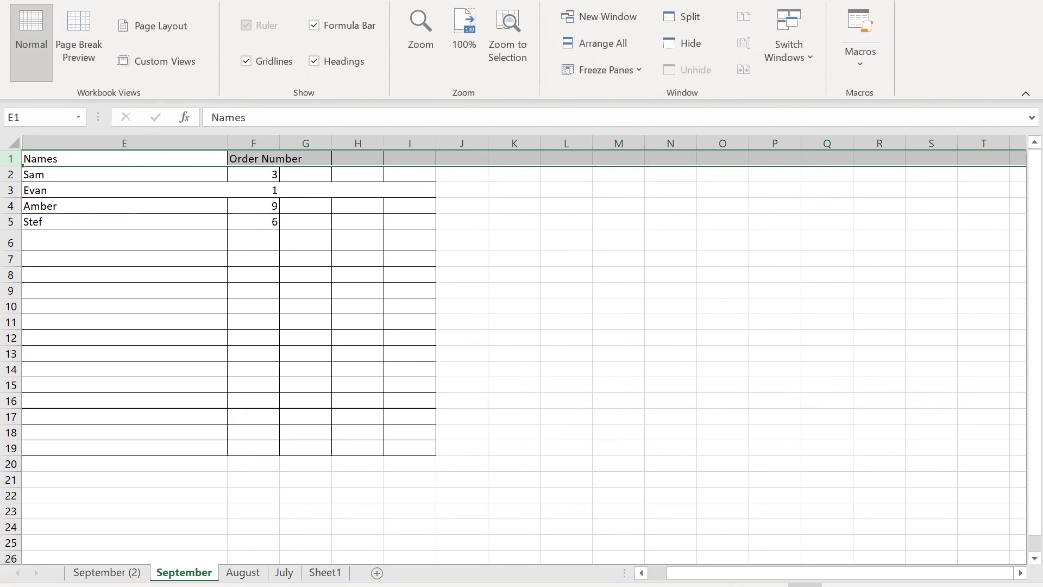
{"action": "left_click", "coordinate": [315, 1]}
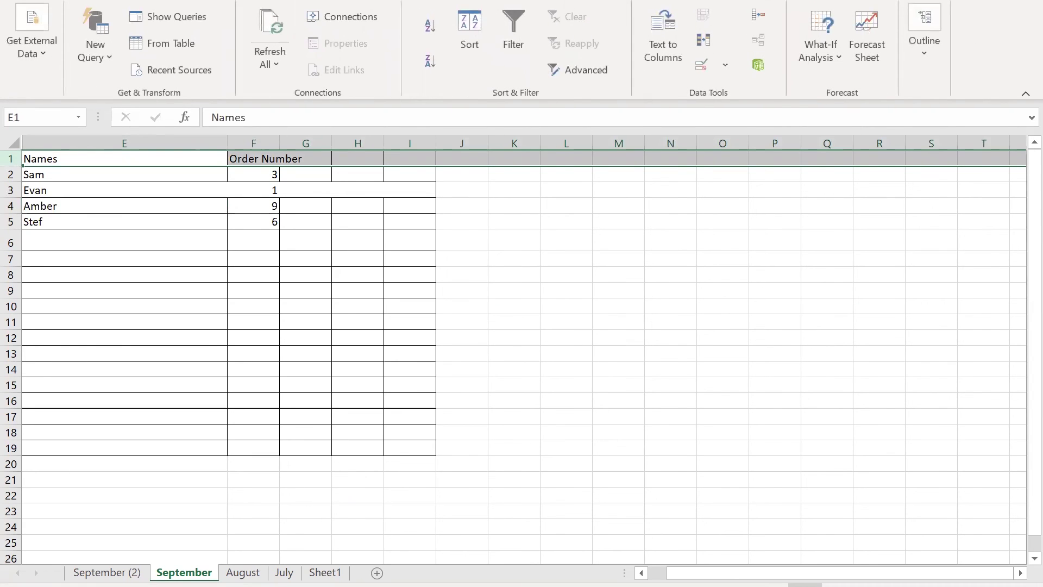
{"action": "left_click", "coordinate": [87, 173]}
{"action": "left_click_drag", "start_coordinate": [256, 238], "coordinate": [254, 224]}
{"action": "left_click", "coordinate": [467, 27]}
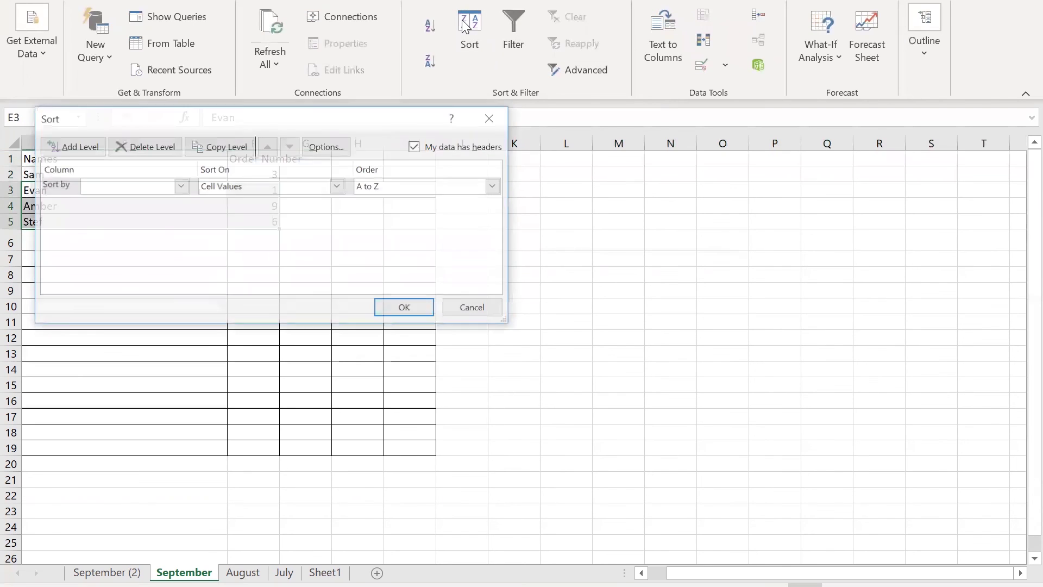
{"action": "left_click", "coordinate": [180, 186]}
{"action": "left_click", "coordinate": [137, 201]}
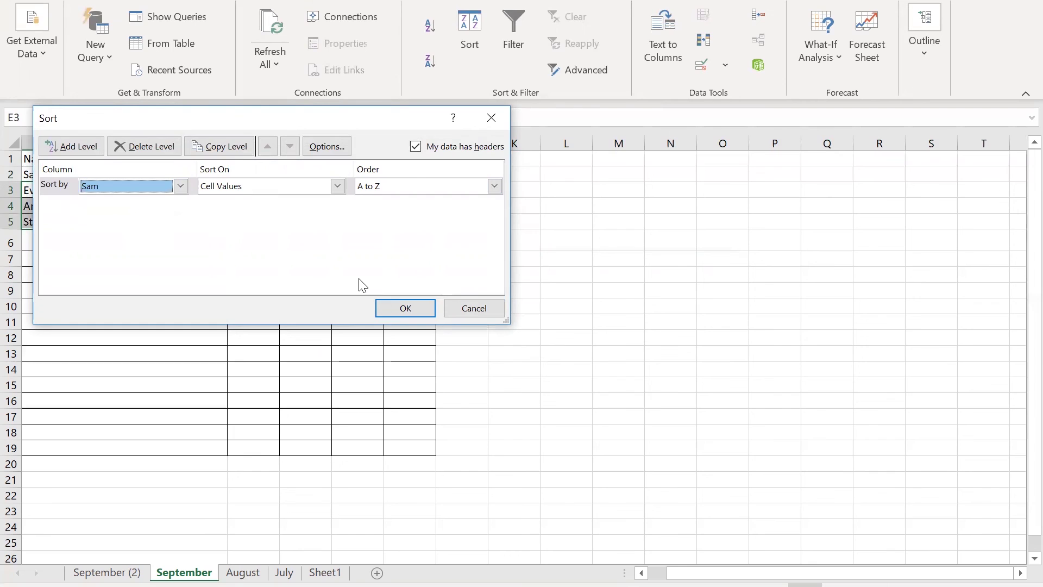
{"action": "left_click", "coordinate": [416, 305]}
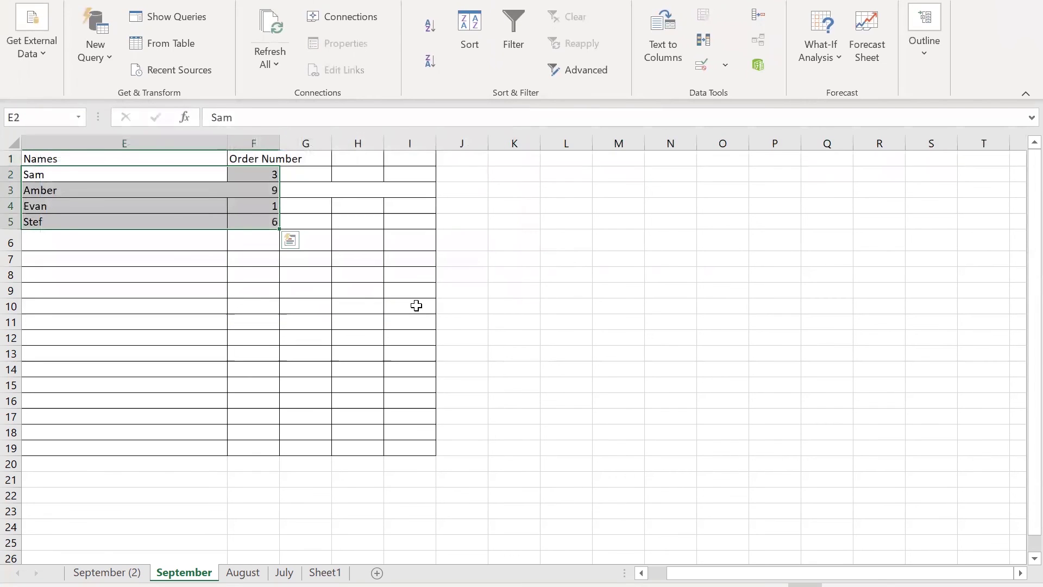
- Sort the table E1:F5 by Names from A to Z, reverse it to Z to A, and return it to A to Z
{"action": "left_click", "coordinate": [152, 158]}
{"action": "left_click_drag", "start_coordinate": [155, 159], "coordinate": [247, 224]}
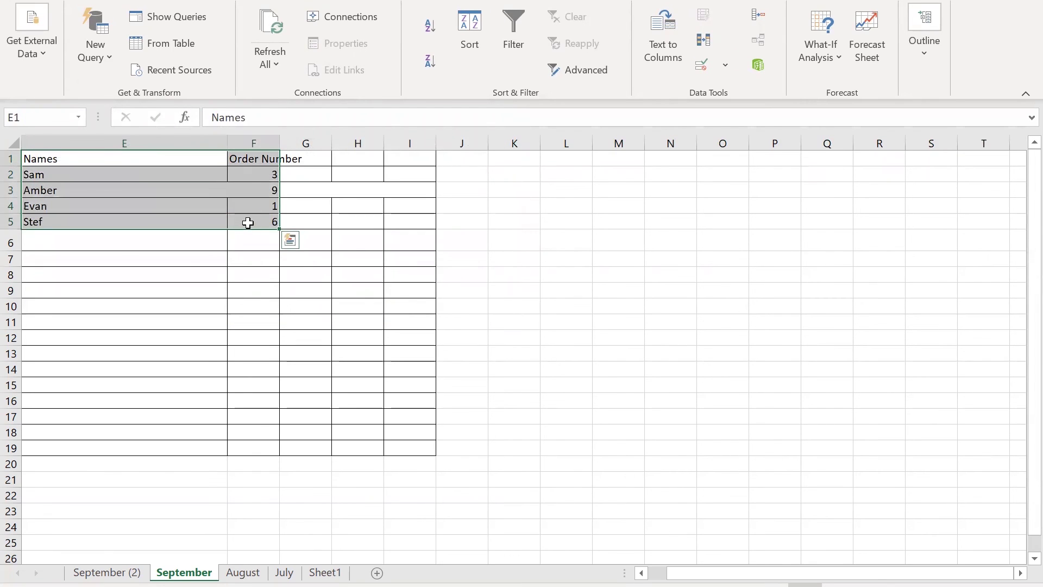
{"action": "left_click", "coordinate": [468, 28]}
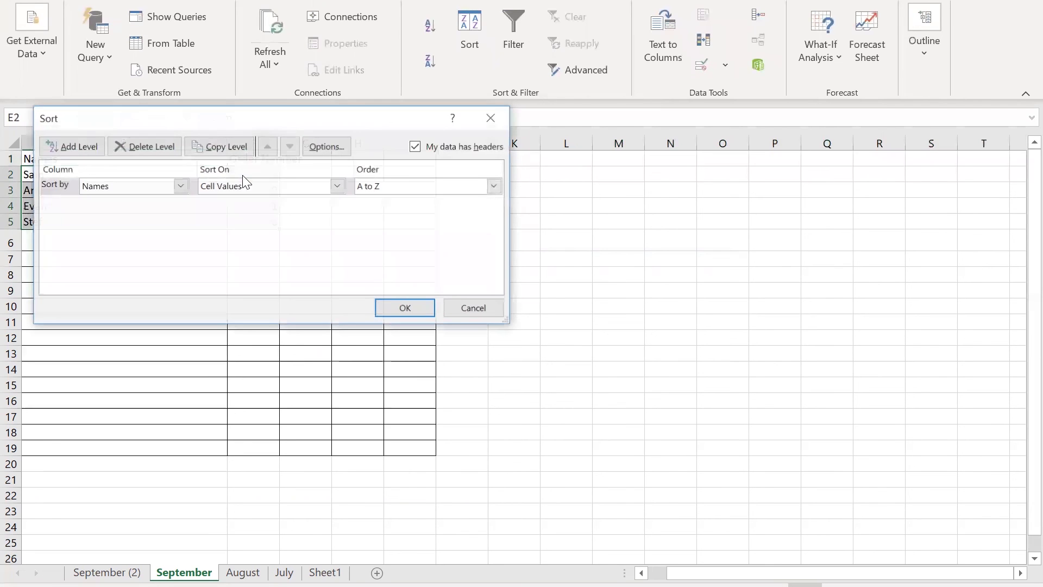
{"action": "left_click", "coordinate": [415, 307]}
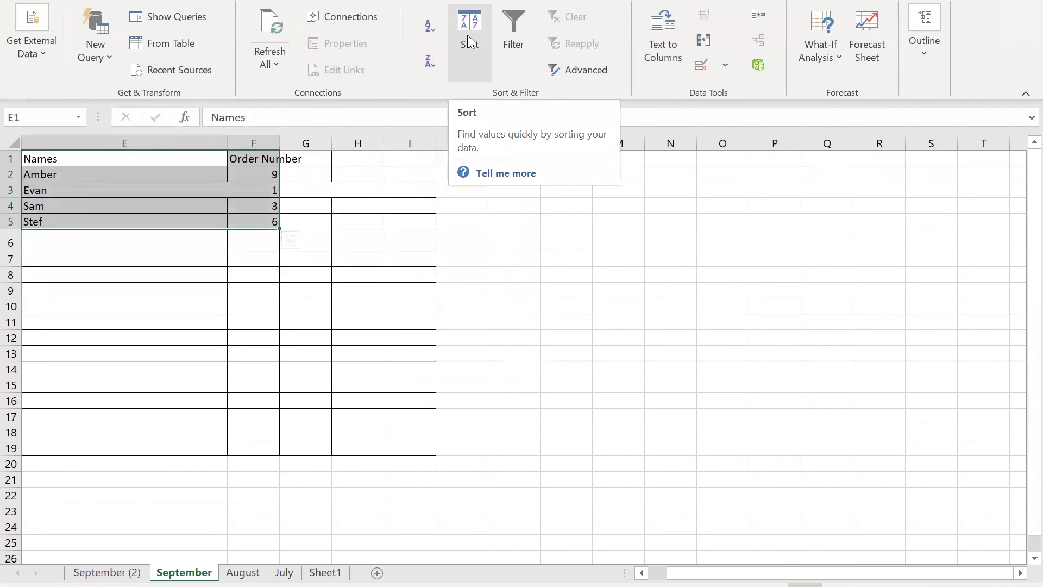
{"action": "left_click", "coordinate": [428, 62]}
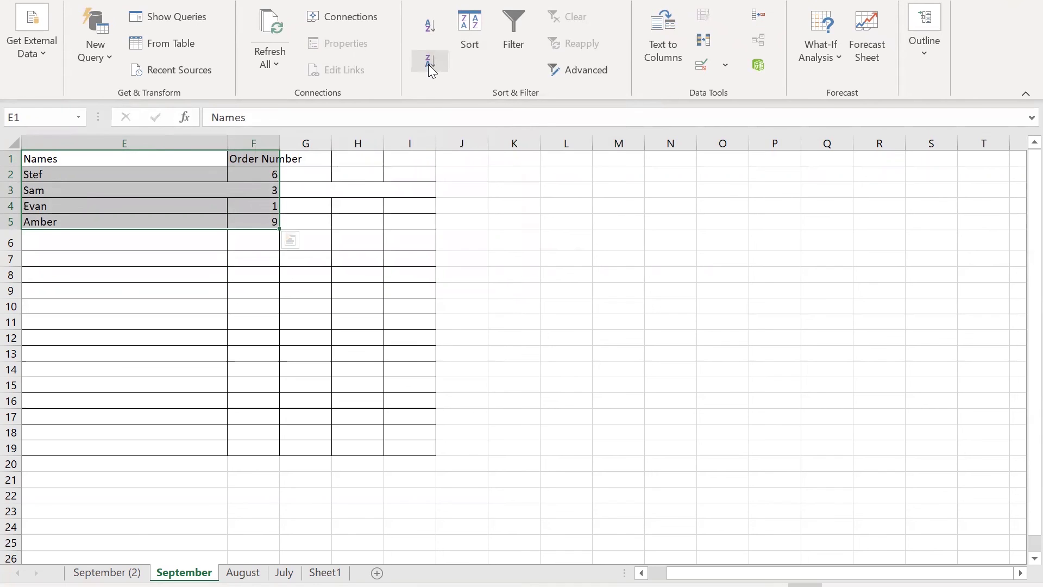
{"action": "left_click", "coordinate": [432, 31]}
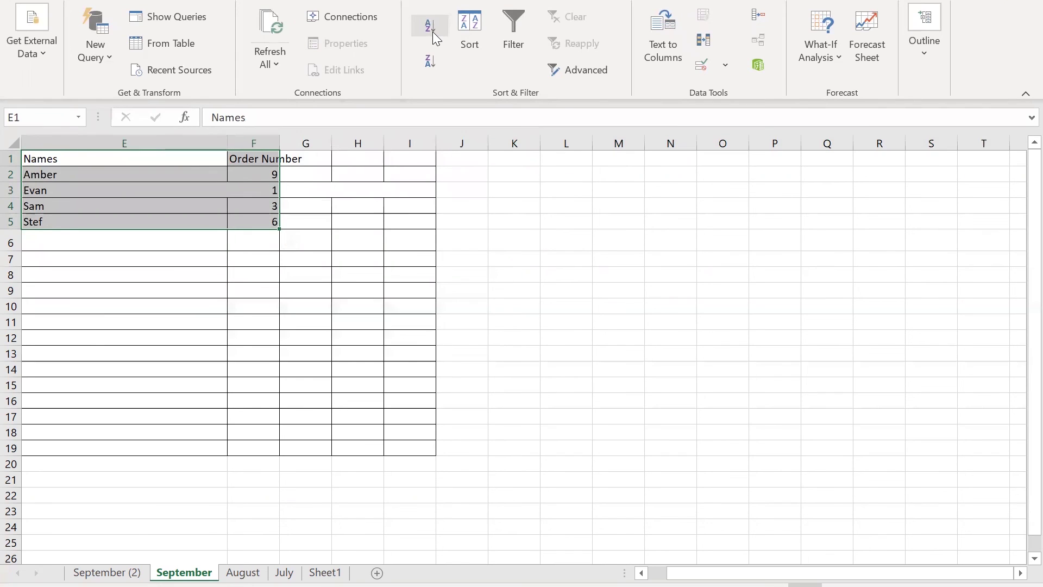
- Sort the table by the Order Number column from smallest to largest
{"action": "left_click", "coordinate": [479, 33]}
{"action": "left_click", "coordinate": [180, 186]}
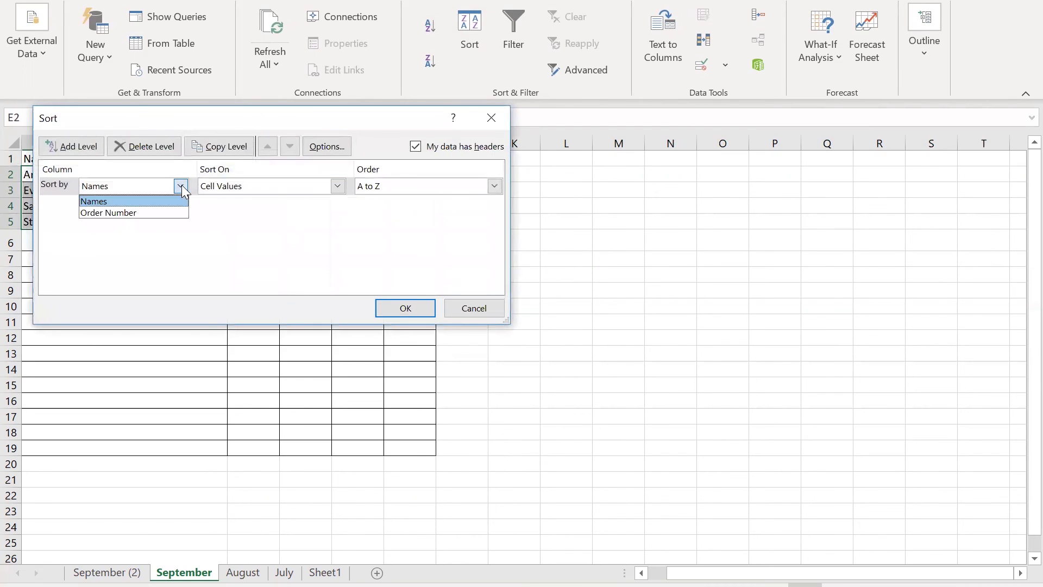
{"action": "left_click", "coordinate": [151, 213]}
{"action": "left_click", "coordinate": [405, 308]}
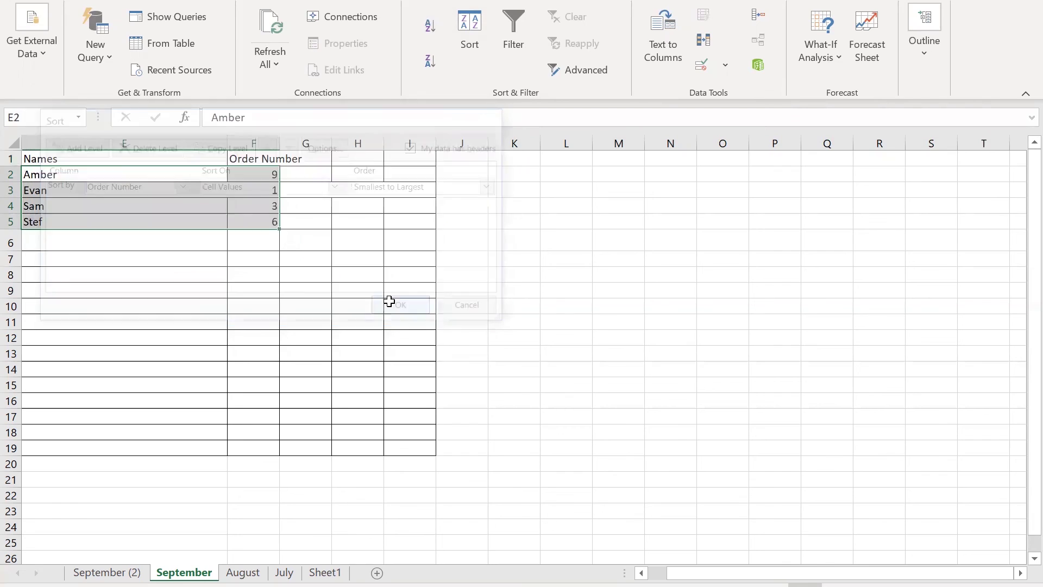
- Alternate the table's Names sort between descending and ascending order, ending with Z to A
{"action": "left_click", "coordinate": [433, 66]}
{"action": "left_click", "coordinate": [420, 29]}
{"action": "left_click", "coordinate": [425, 53]}
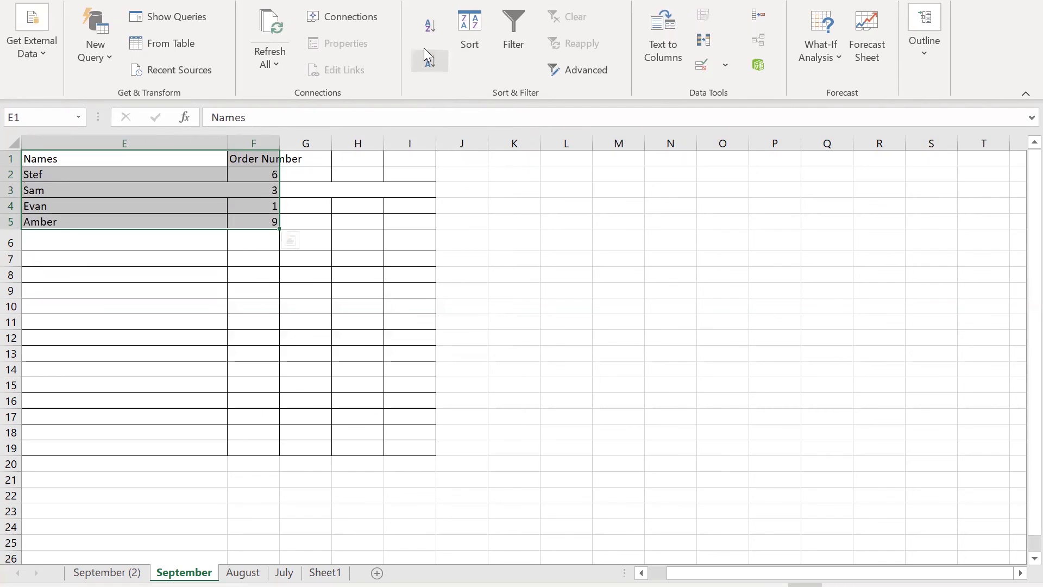
{"action": "left_click", "coordinate": [432, 19]}
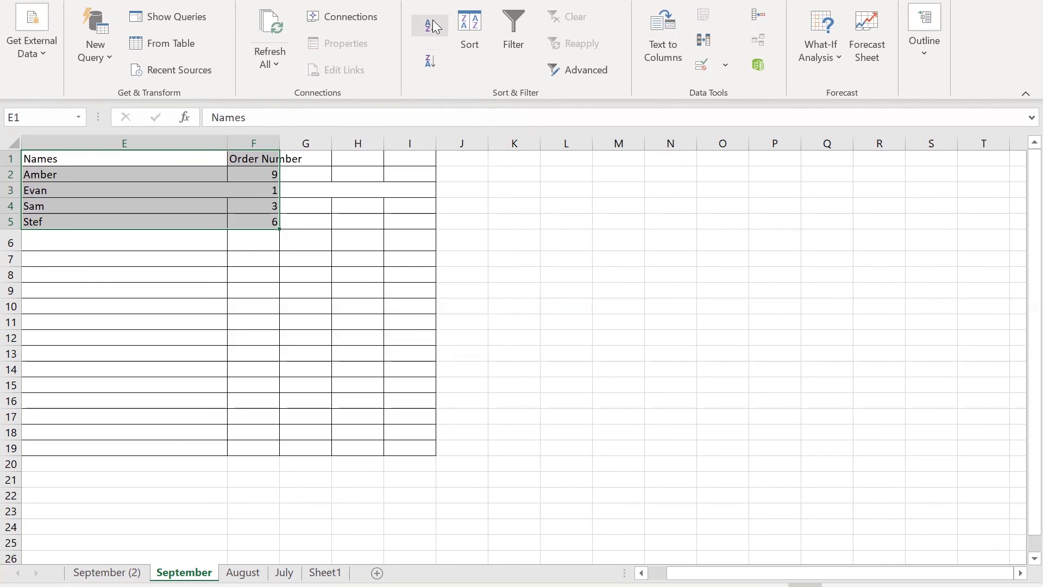
{"action": "left_click", "coordinate": [433, 56]}
- Re-sort the table by Order Number on cell values, with the order set to Smallest to Largest
{"action": "left_click", "coordinate": [479, 28]}
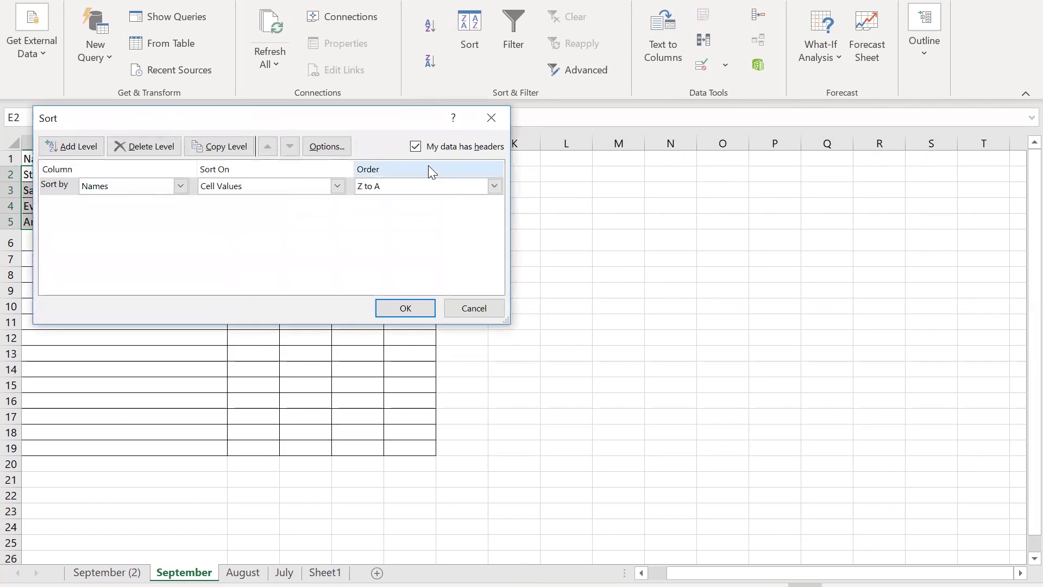
{"action": "left_click", "coordinate": [171, 191]}
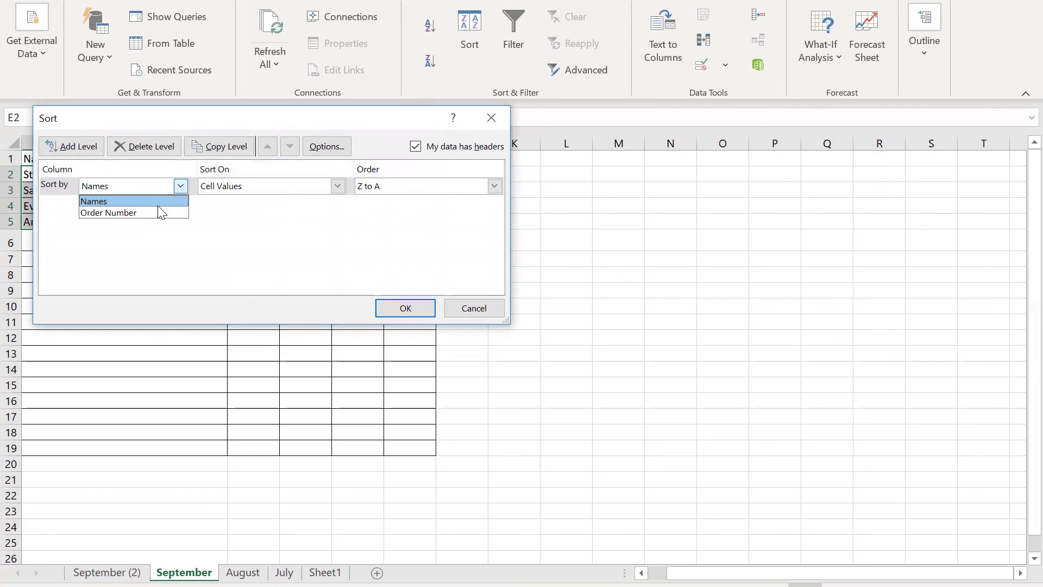
{"action": "left_click", "coordinate": [155, 211]}
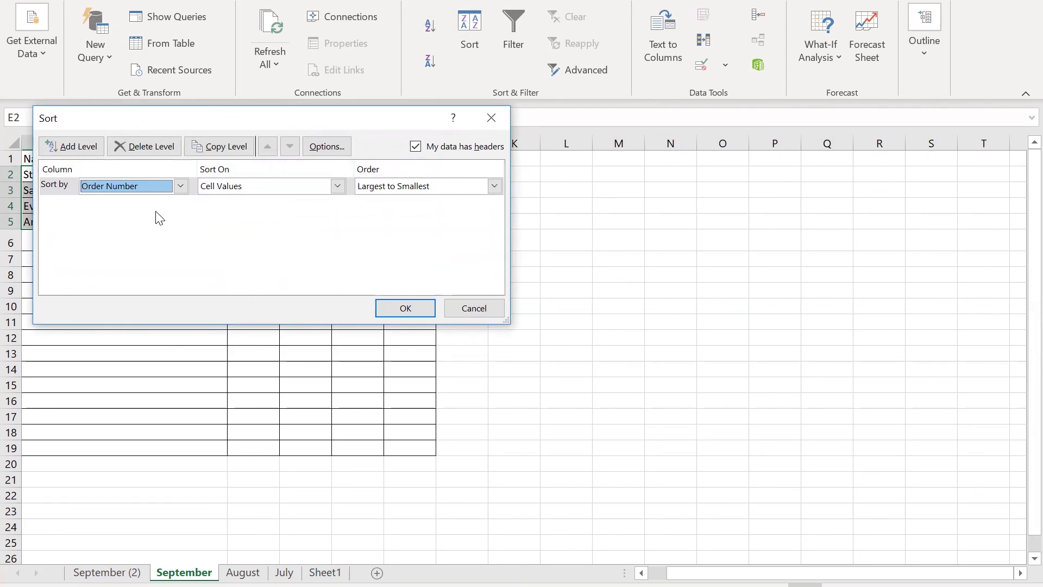
{"action": "left_click", "coordinate": [494, 186]}
{"action": "left_click", "coordinate": [395, 197]}
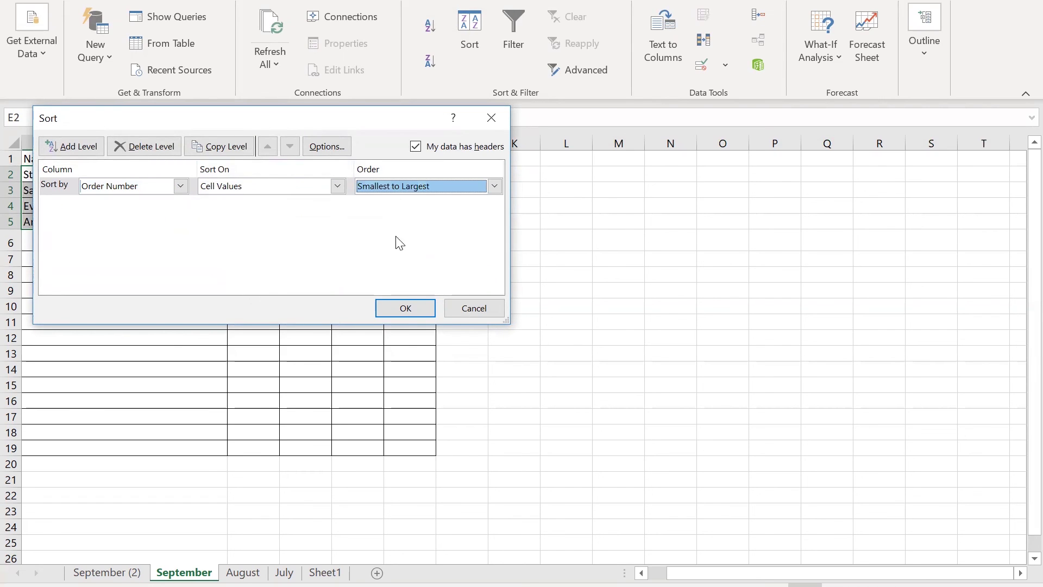
{"action": "left_click", "coordinate": [406, 306]}
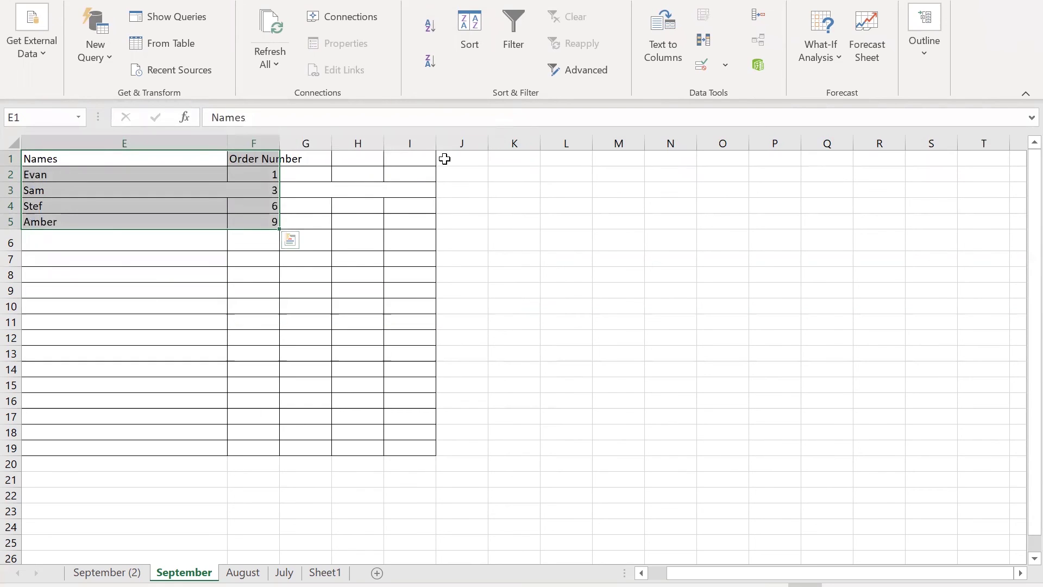
- Filter the Order Number column to show only the value 9, and turn the table's filtering off again
{"action": "left_click", "coordinate": [516, 51]}
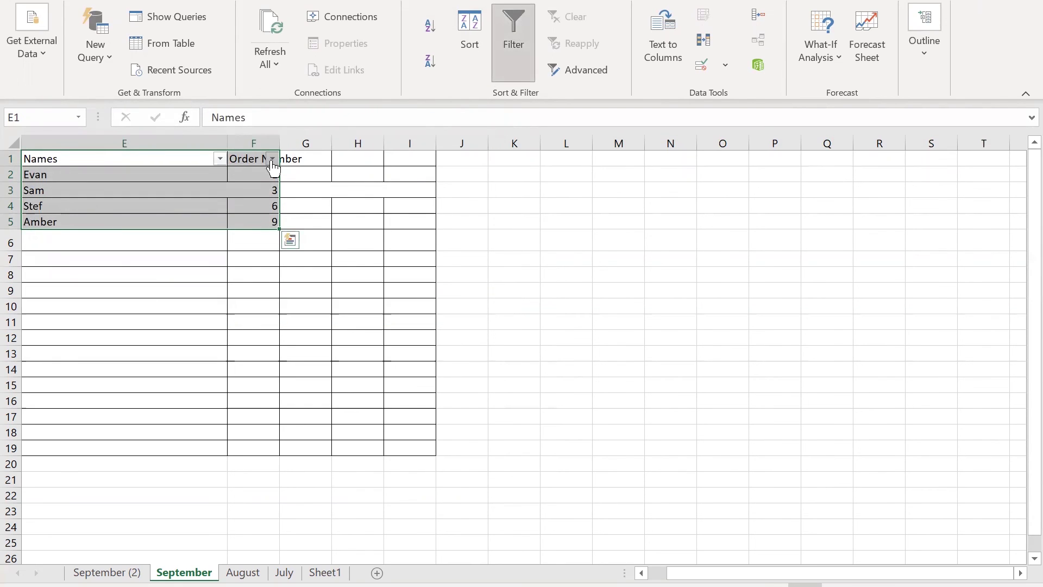
{"action": "left_click", "coordinate": [271, 159]}
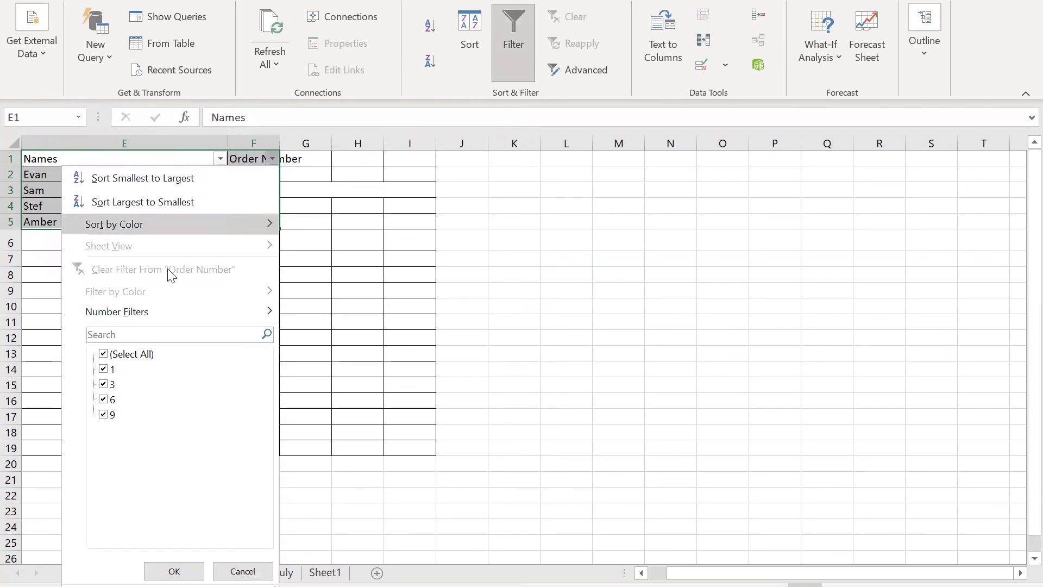
{"action": "left_click", "coordinate": [104, 354]}
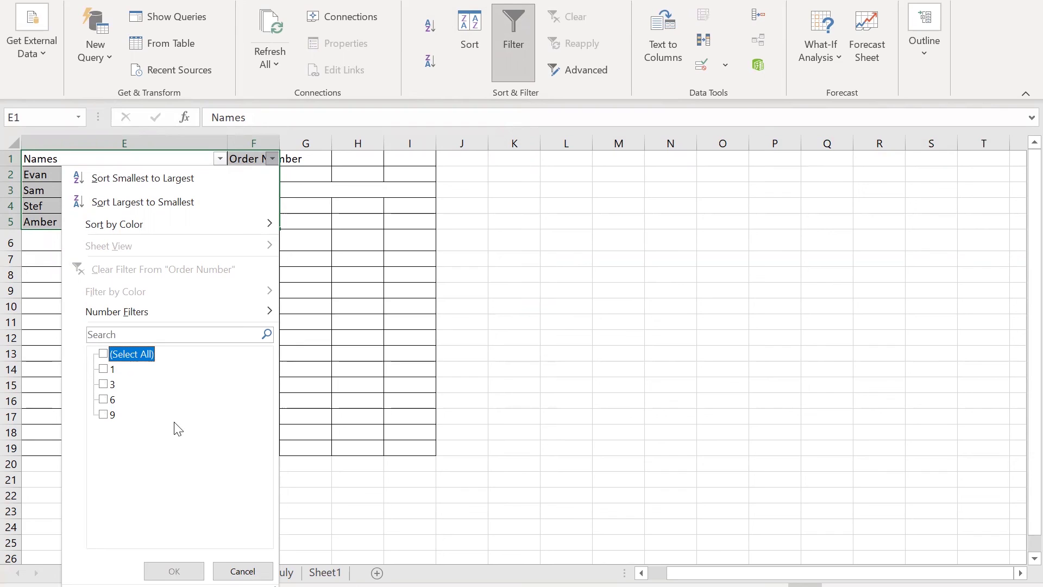
{"action": "left_click", "coordinate": [111, 416]}
{"action": "left_click", "coordinate": [195, 578]}
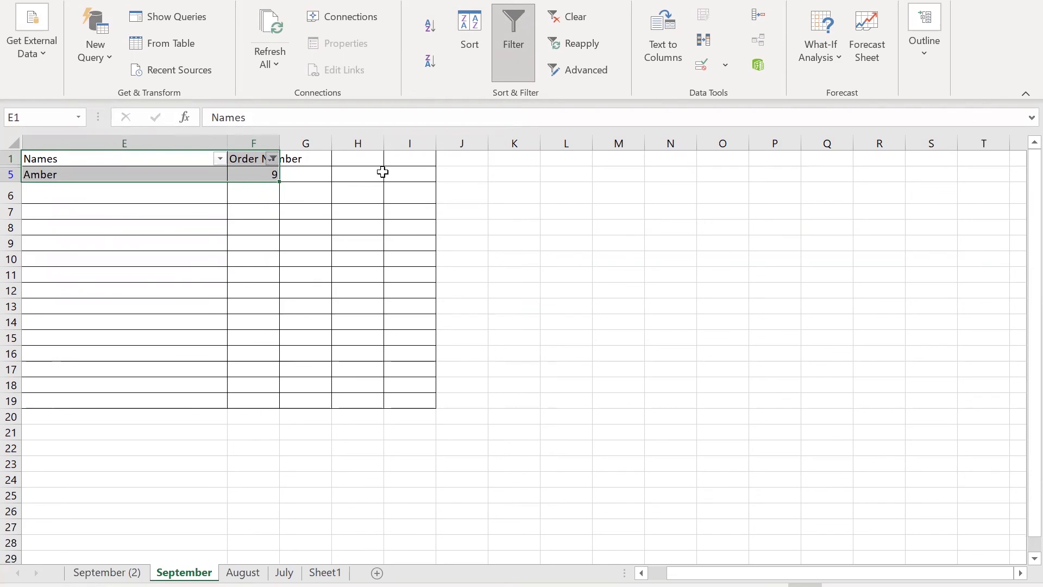
{"action": "left_click", "coordinate": [505, 64]}
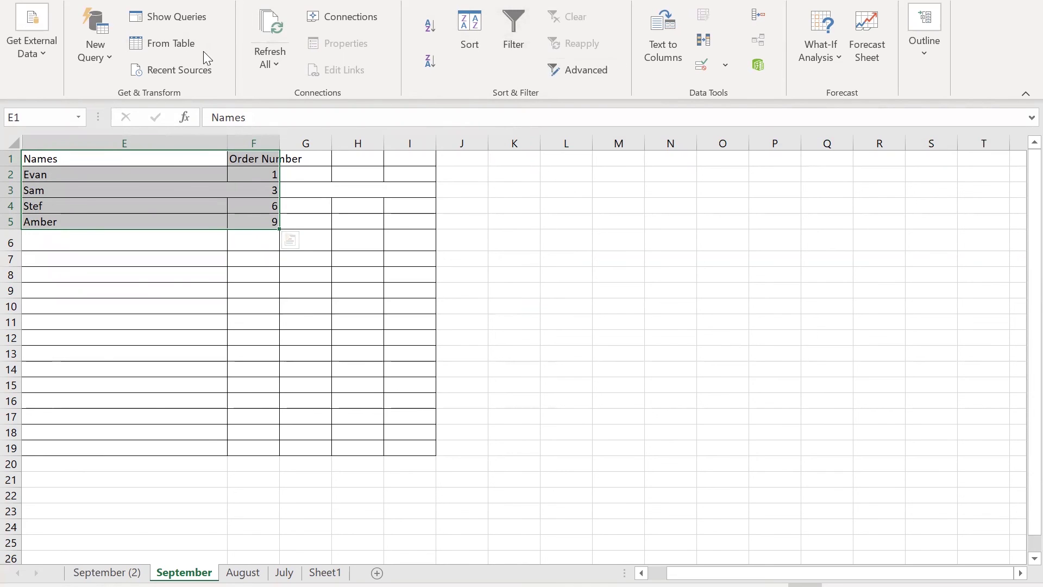
- Replace the Order Number heading in cell F1 with Grades
{"action": "left_click", "coordinate": [57, 0]}
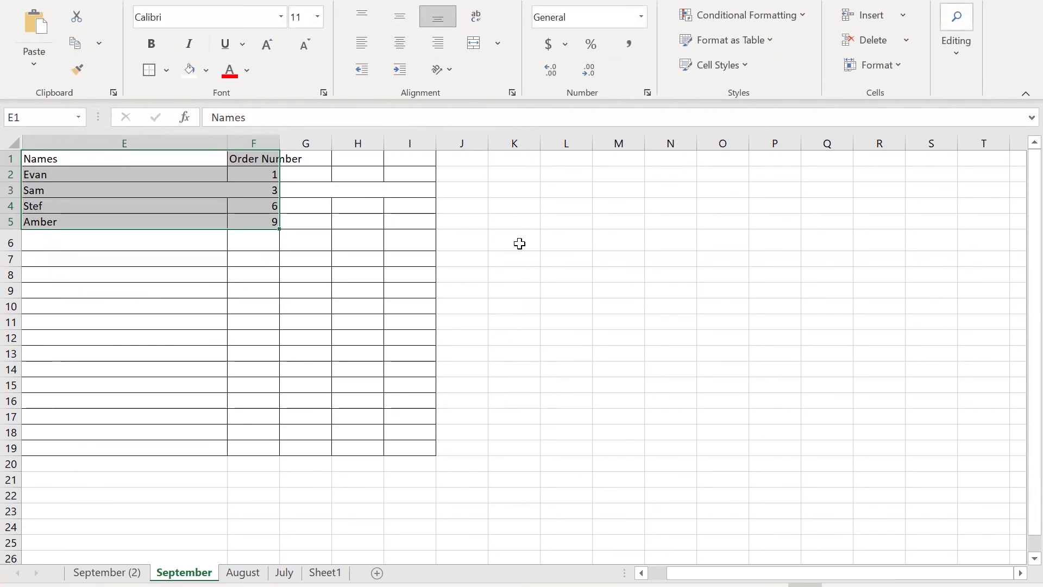
{"action": "left_click", "coordinate": [354, 209]}
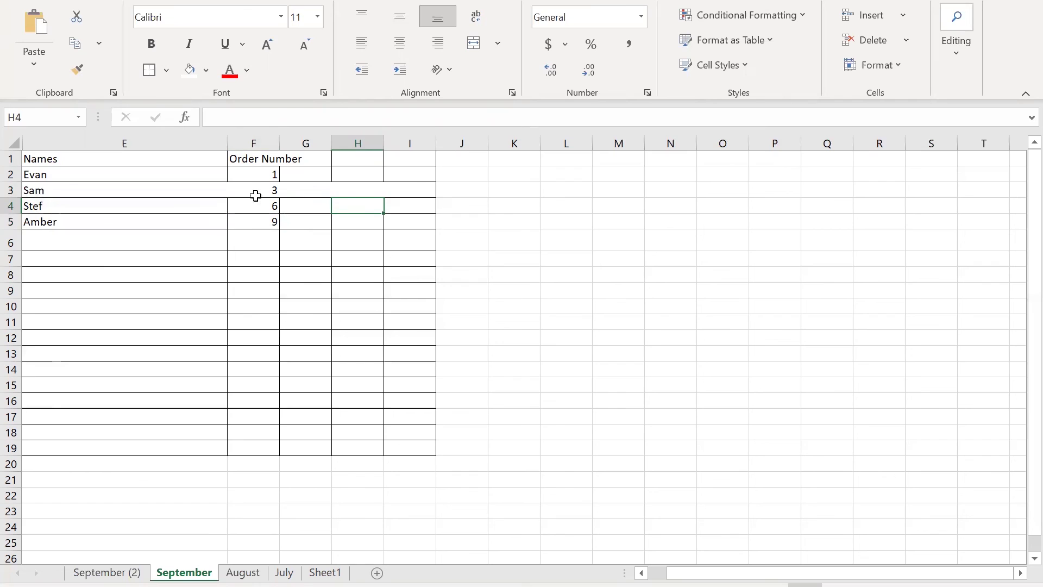
{"action": "left_click", "coordinate": [256, 161]}
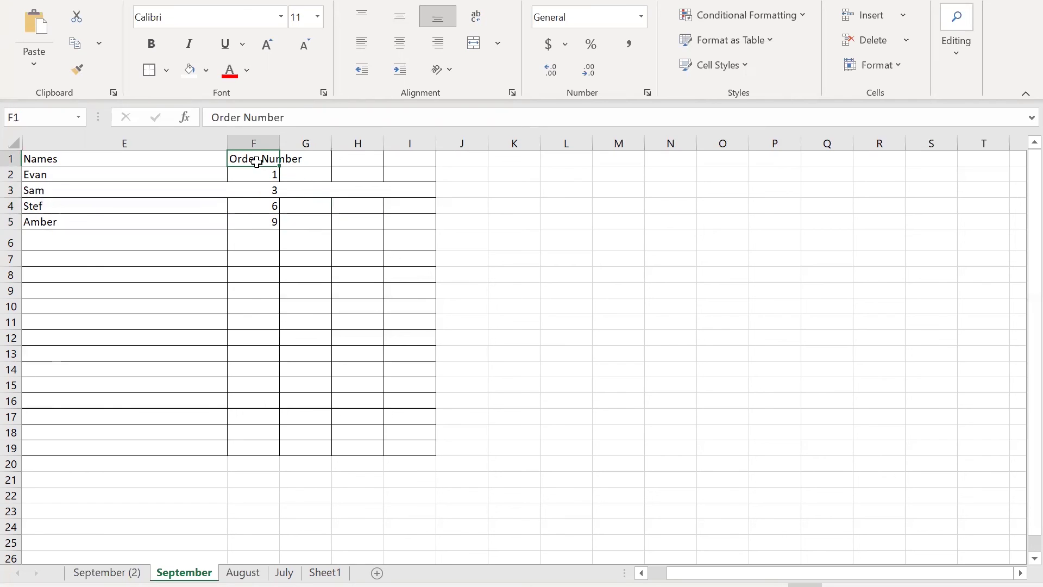
{"action": "type", "text": "Grades"}
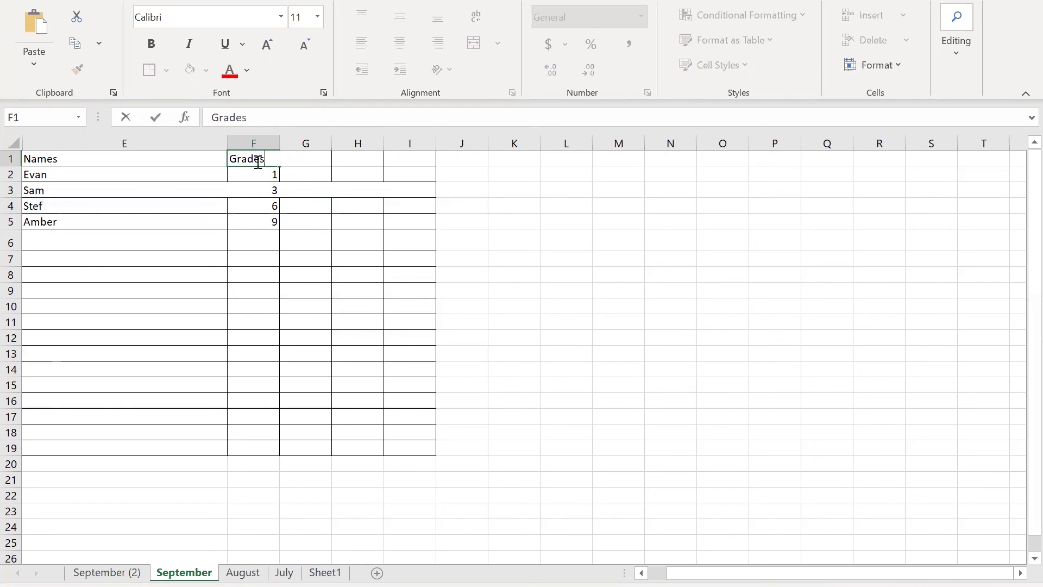
{"action": "key", "text": "Return"}
- Enter the grades 53, 98, 21 and 87 in cells F2 through F5
{"action": "type", "text": "53"}
{"action": "key", "text": "Return"}
{"action": "type", "text": "98"}
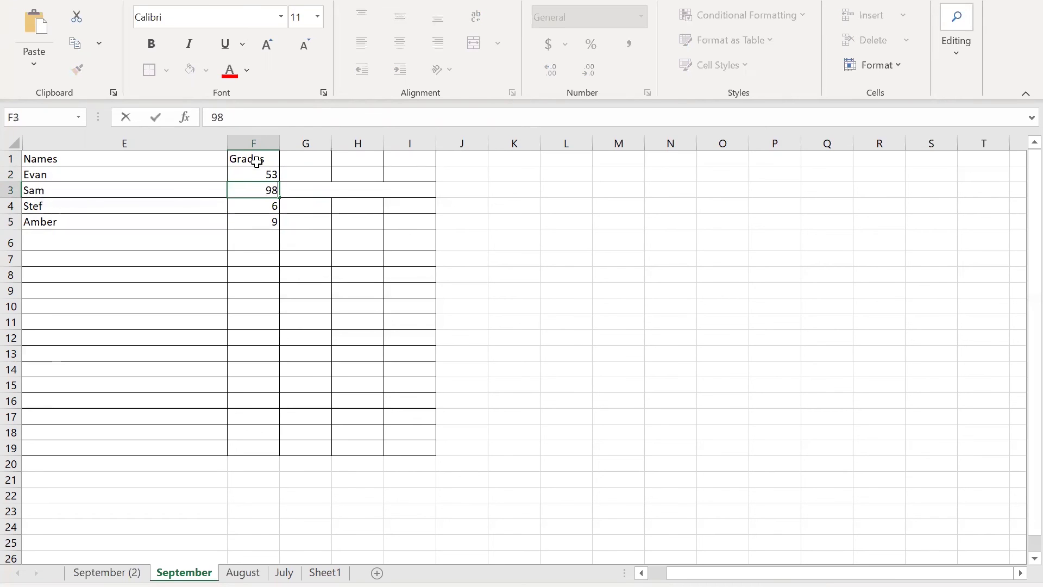
{"action": "key", "text": "Return"}
{"action": "type", "text": "21"}
{"action": "key", "text": "Return"}
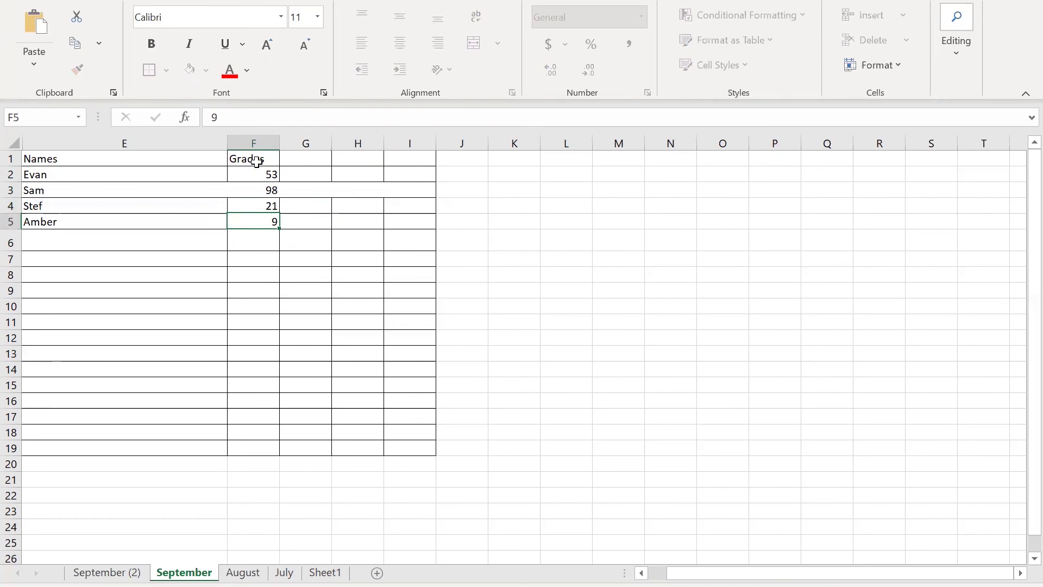
{"action": "type", "text": "87"}
{"action": "left_click", "coordinate": [315, 287]}
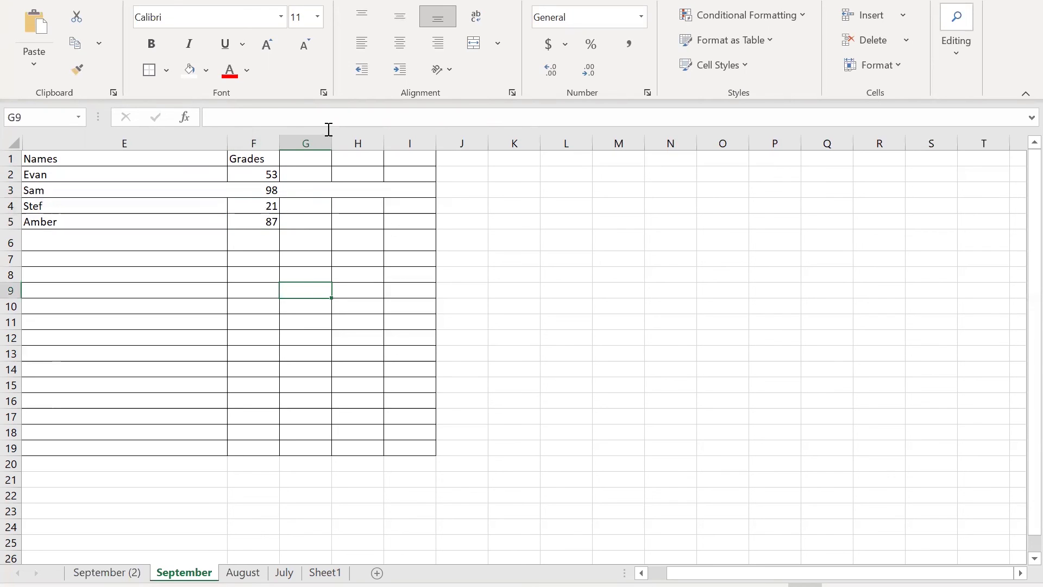
{"action": "left_click", "coordinate": [248, 154]}
{"action": "left_click_drag", "start_coordinate": [247, 172], "coordinate": [251, 221]}
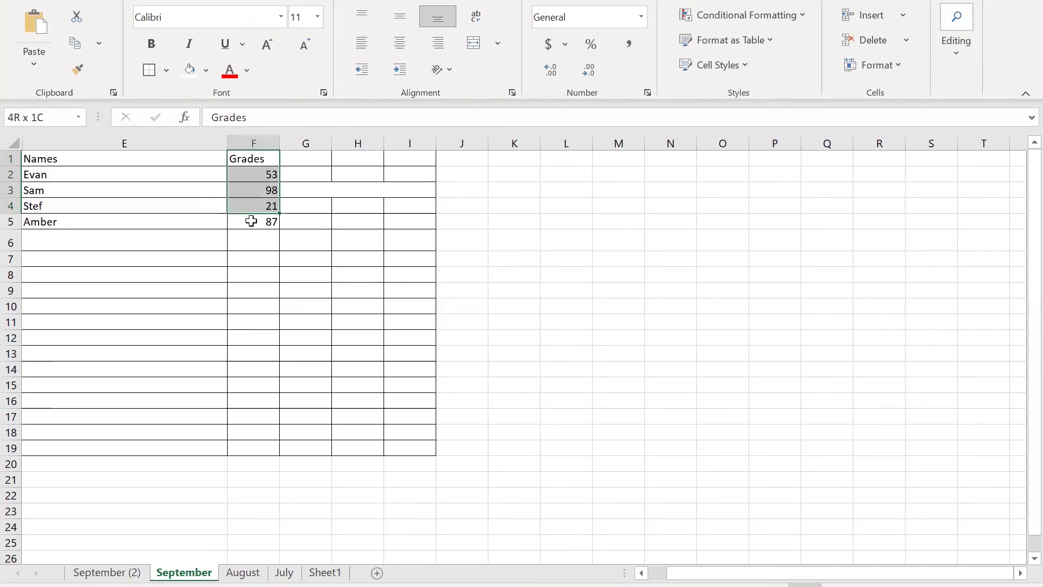
{"action": "left_click", "coordinate": [251, 221]}
{"action": "left_click", "coordinate": [246, 173]}
{"action": "left_click_drag", "start_coordinate": [246, 173], "coordinate": [250, 206]}
- Add a Less Than conditional formatting rule to column F for values below 60, using Light Red Fill with Dark Red Text
{"action": "left_click", "coordinate": [251, 142]}
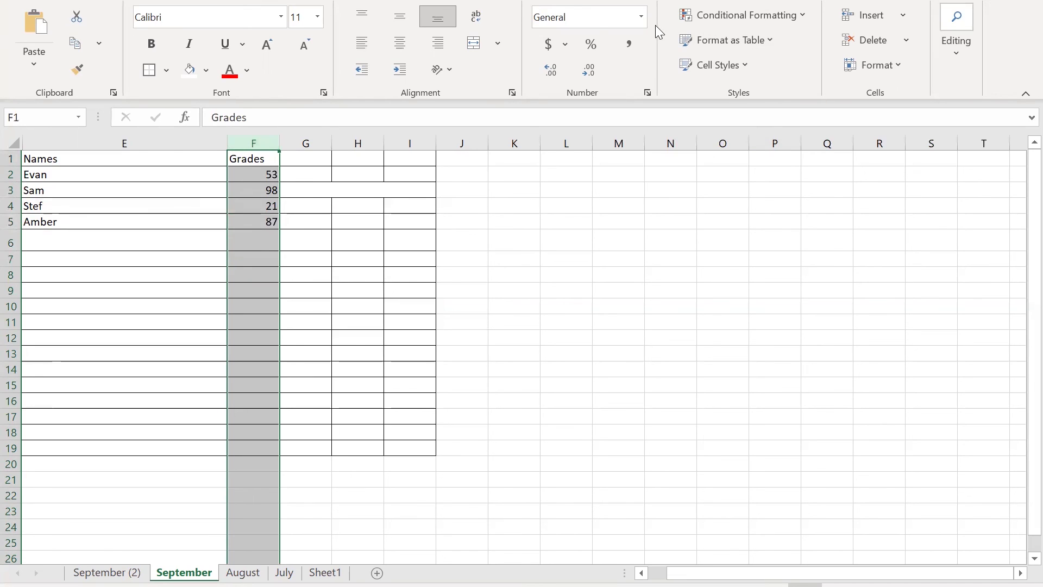
{"action": "left_click", "coordinate": [791, 16]}
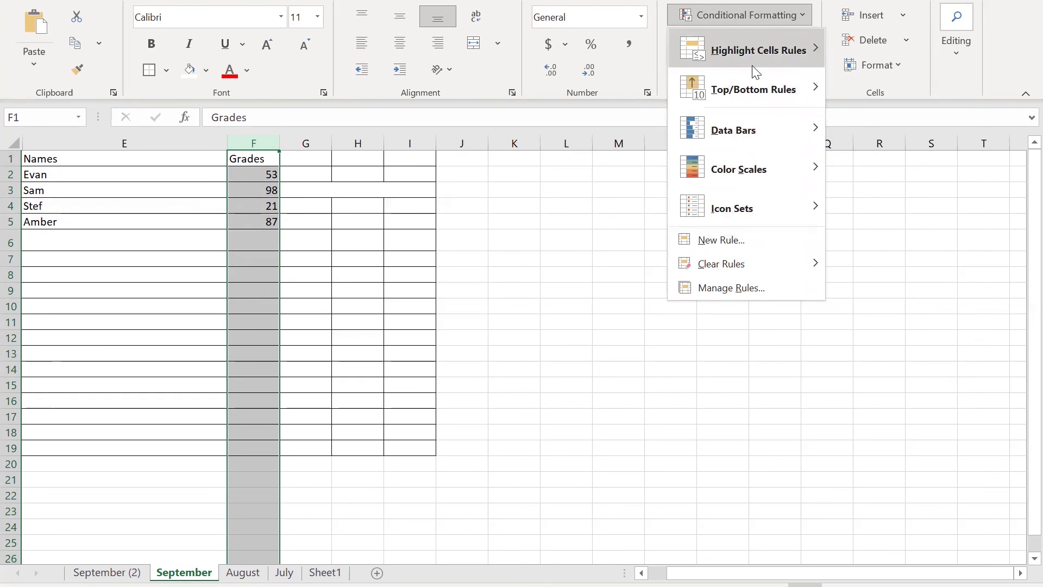
{"action": "mouse_move", "coordinate": [755, 71]}
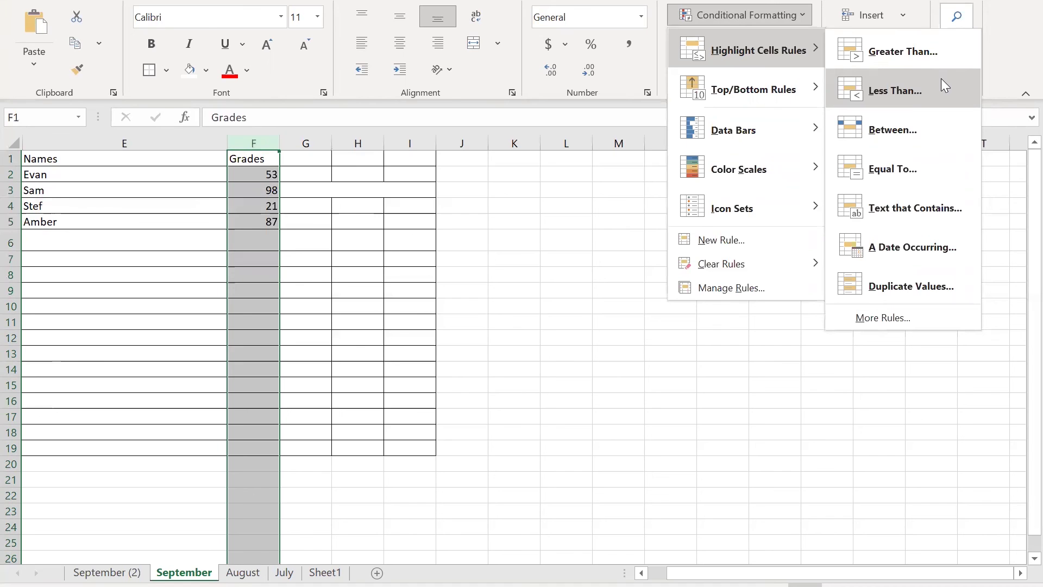
{"action": "left_click", "coordinate": [917, 89]}
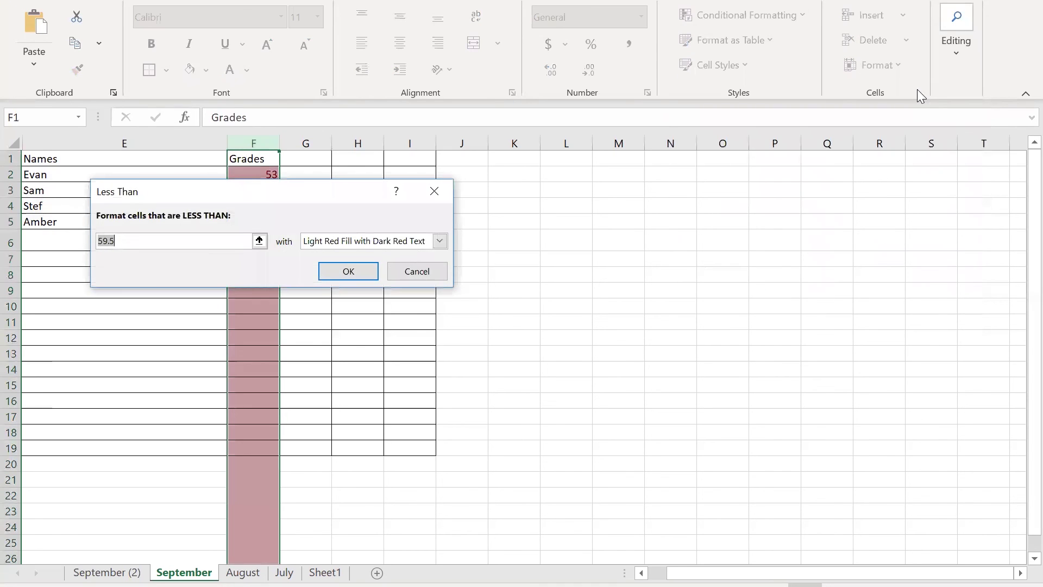
{"action": "type", "text": "60"}
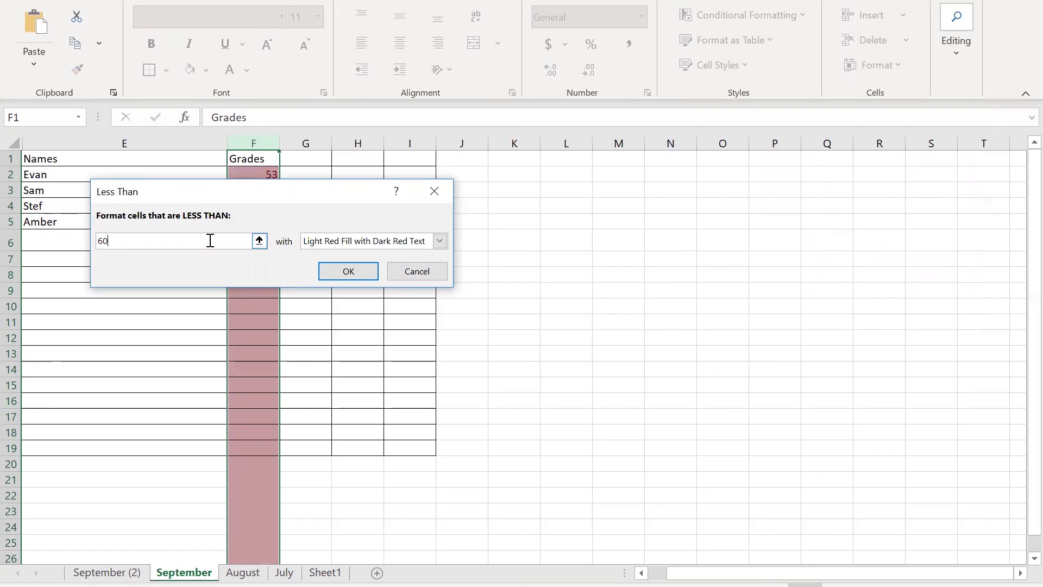
{"action": "left_click", "coordinate": [409, 243]}
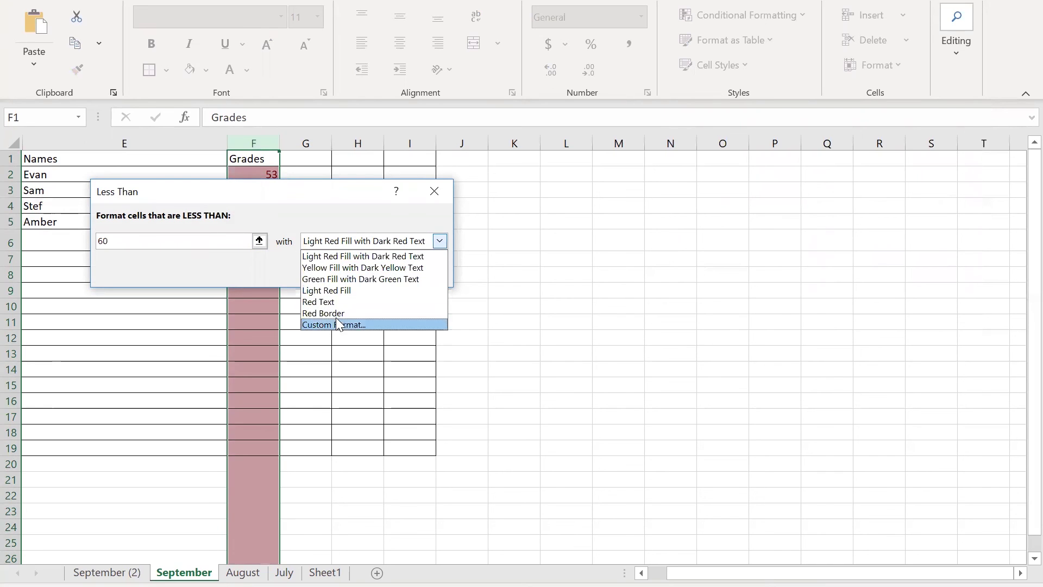
{"action": "left_click", "coordinate": [259, 271]}
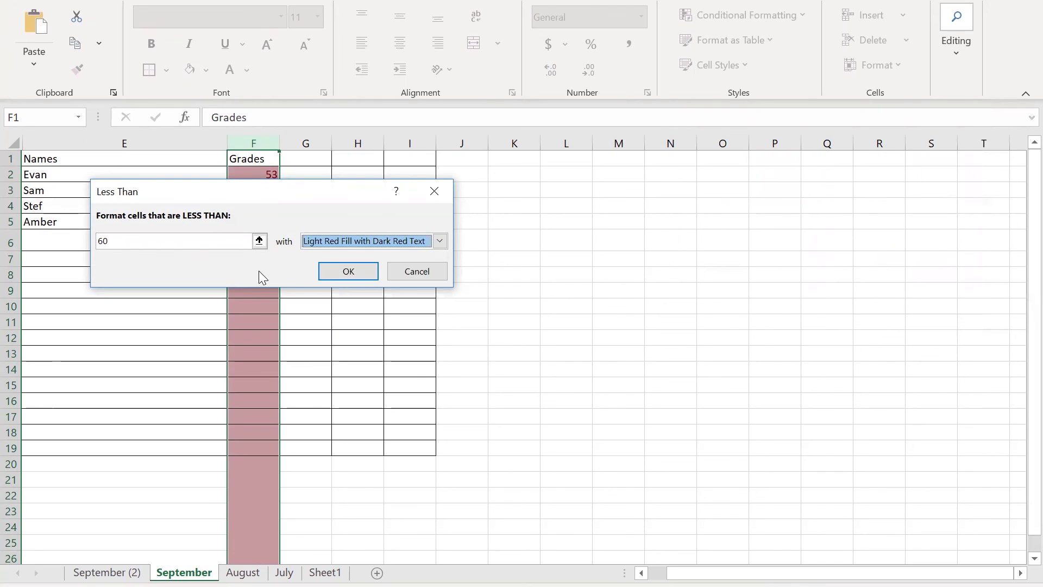
{"action": "left_click", "coordinate": [337, 271]}
{"action": "left_click", "coordinate": [398, 302]}
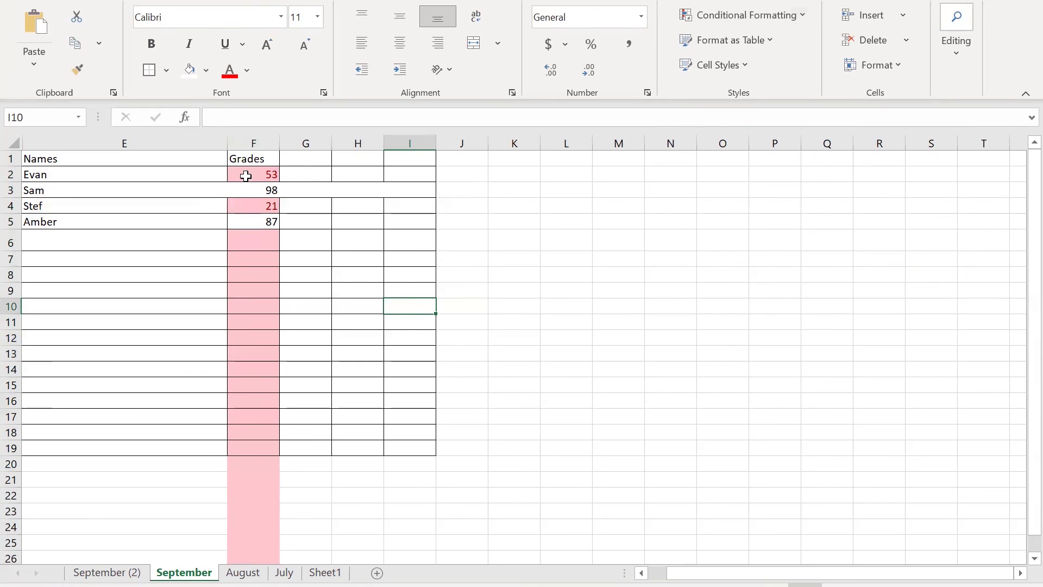
{"action": "left_click_drag", "start_coordinate": [248, 175], "coordinate": [251, 397]}
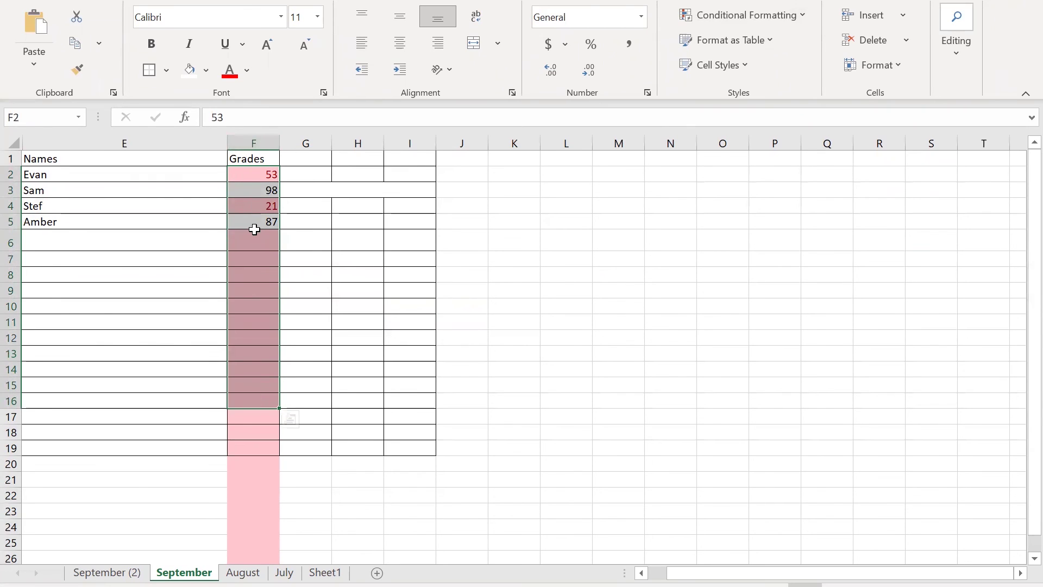
{"action": "left_click_drag", "start_coordinate": [249, 172], "coordinate": [503, 417]}
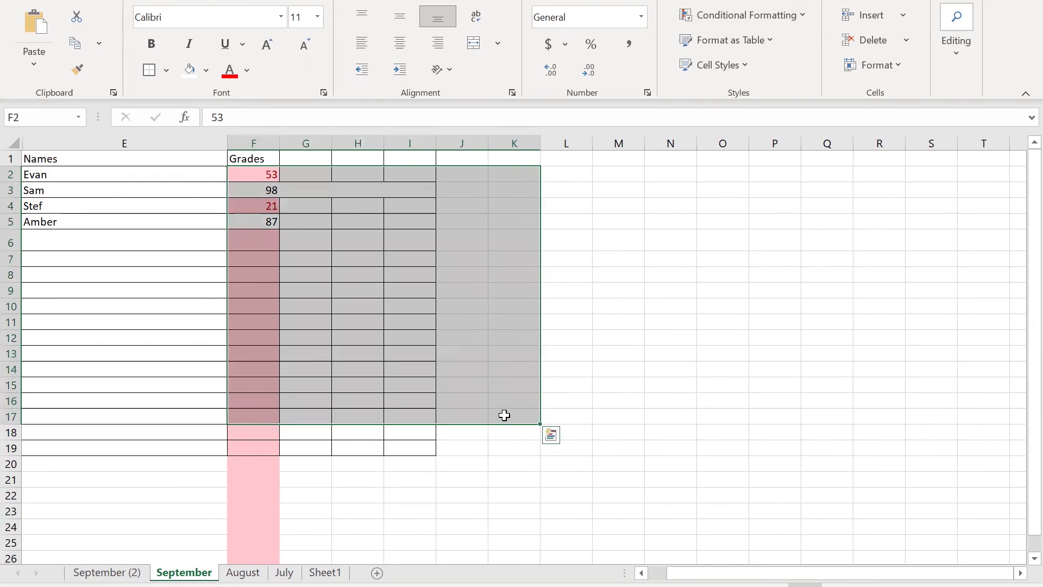
{"action": "left_click", "coordinate": [304, 353]}
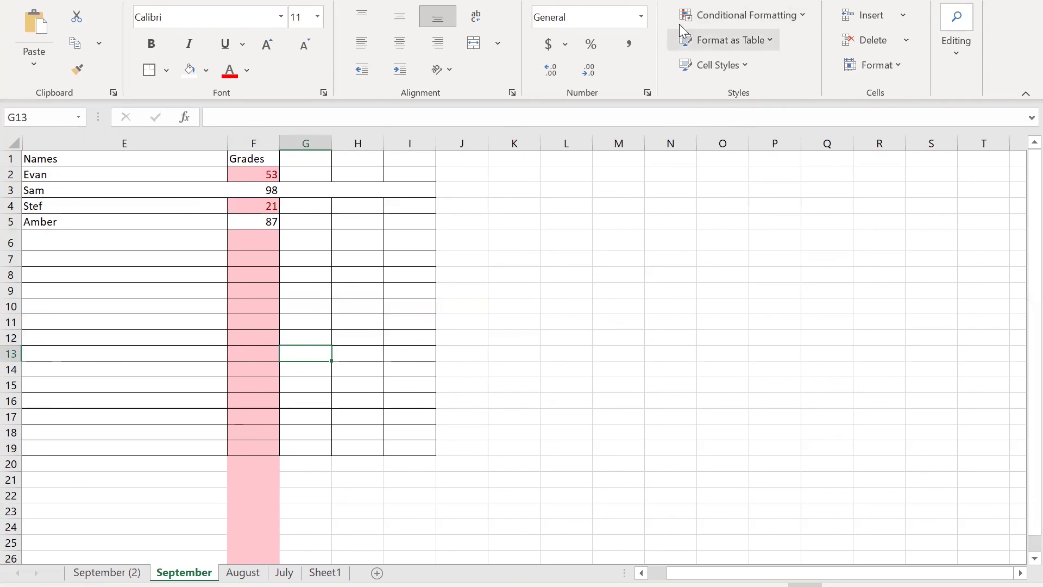
- Review column F's rule in the Conditional Formatting Rules Manager, including which sheets' rules can be shown and the Stop If True option
{"action": "left_click", "coordinate": [254, 143]}
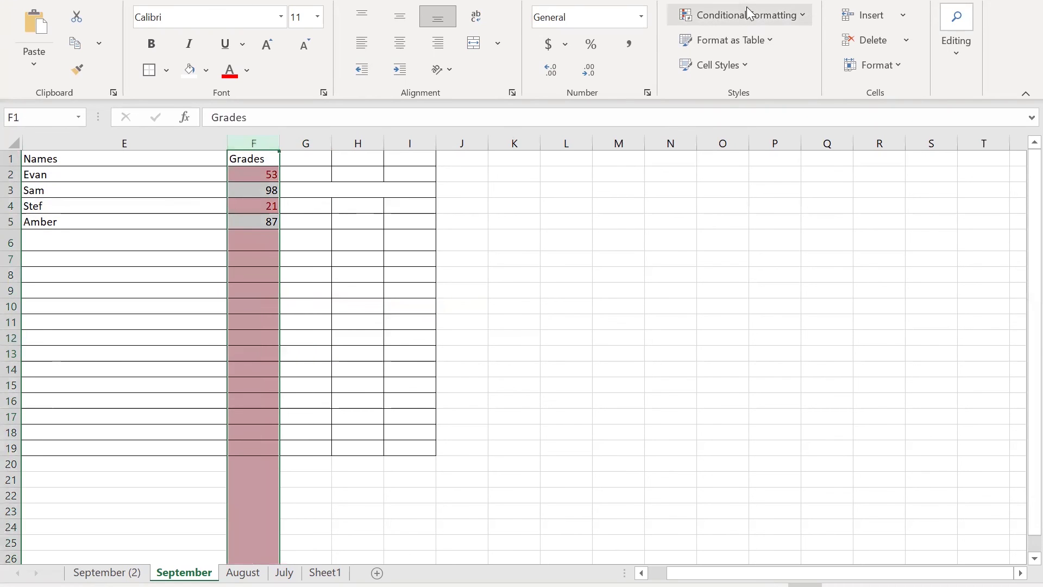
{"action": "left_click", "coordinate": [801, 16]}
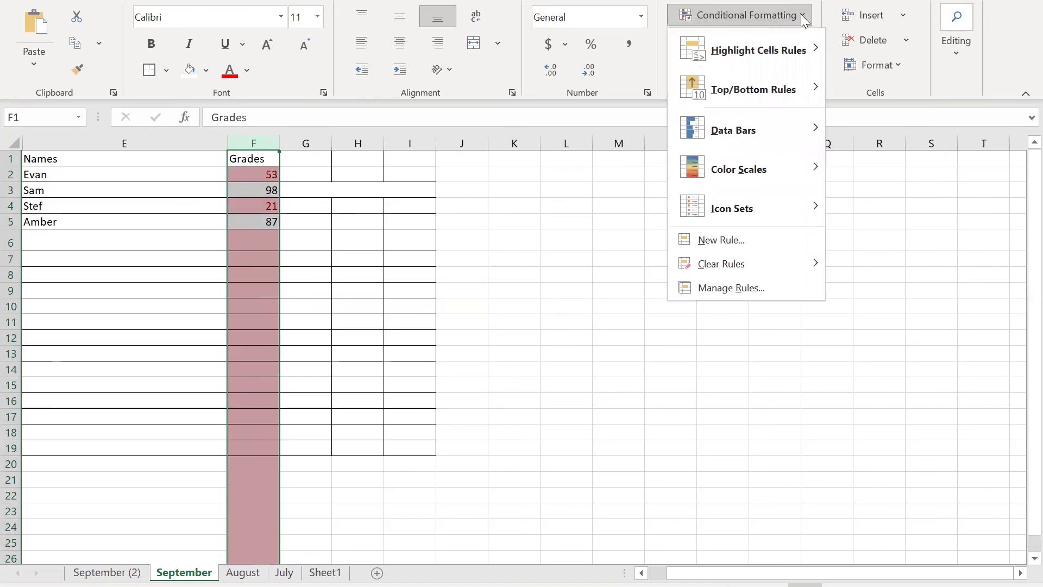
{"action": "left_click", "coordinate": [763, 289]}
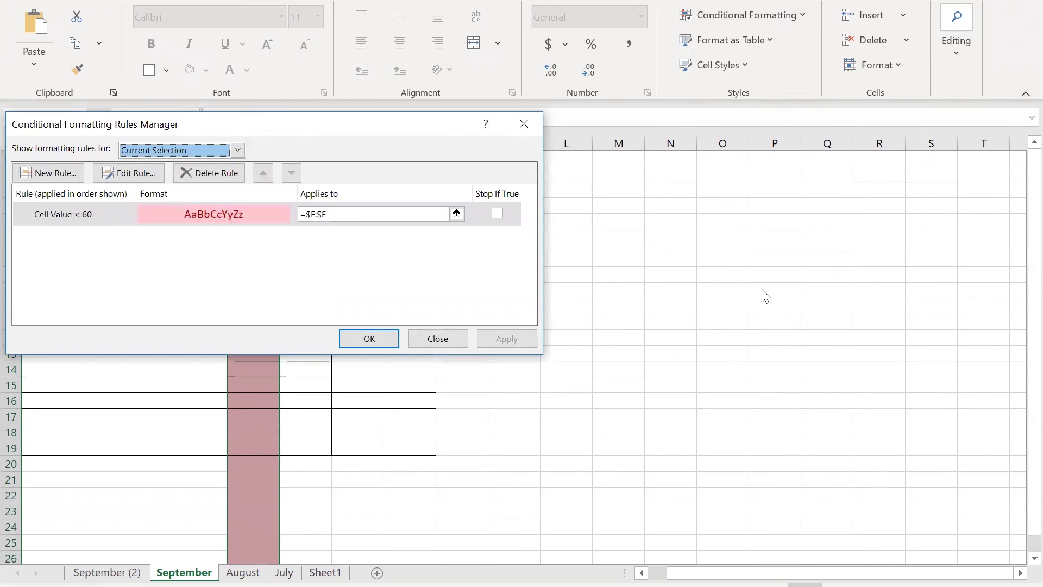
{"action": "left_click", "coordinate": [237, 151]}
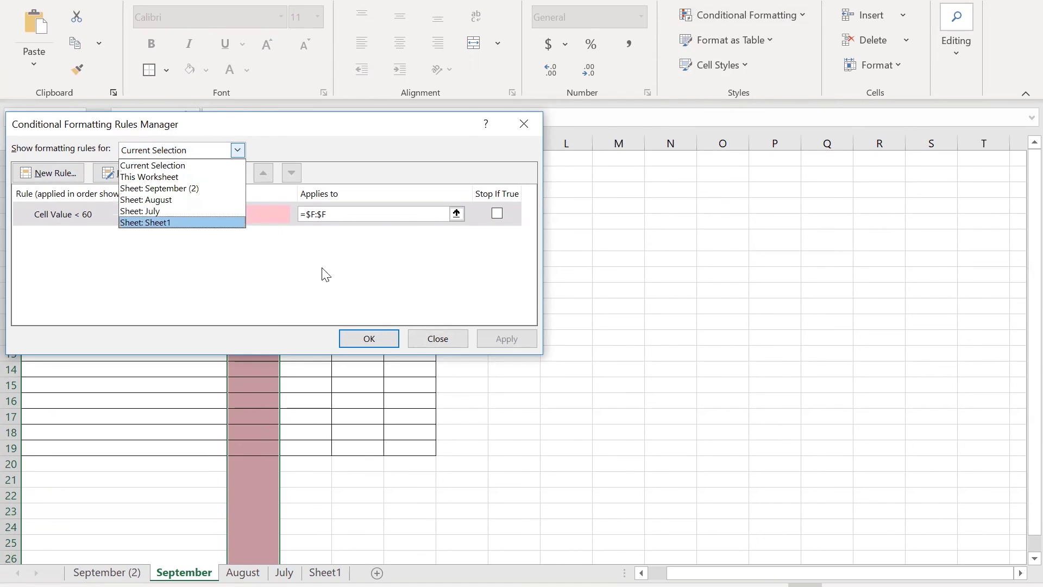
{"action": "left_click", "coordinate": [337, 283]}
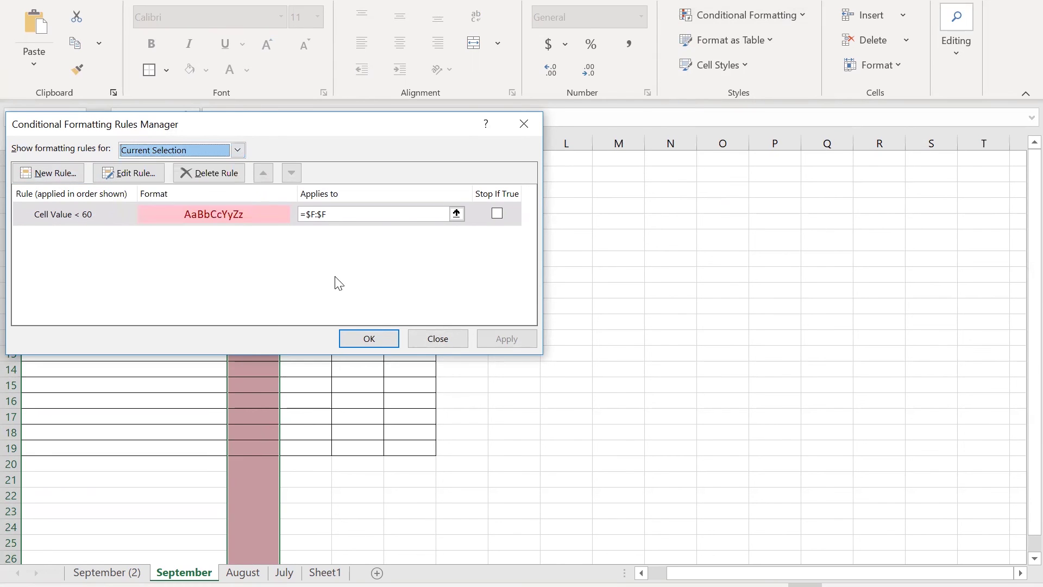
{"action": "left_click", "coordinate": [496, 213]}
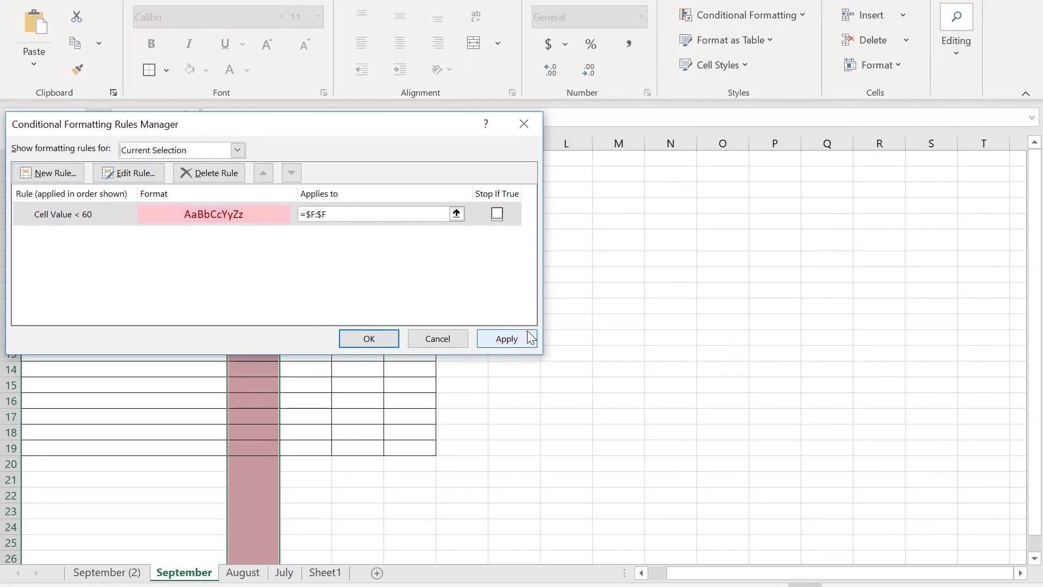
{"action": "left_click", "coordinate": [396, 339]}
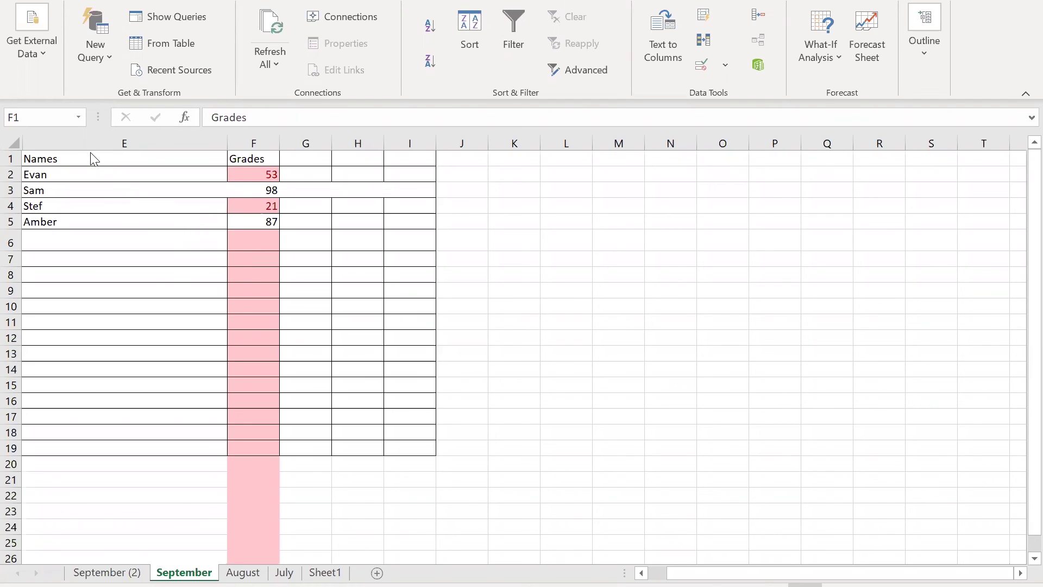
- Select the names and grades in E1:F5, go to the print settings and choose the Ricoh_Secure_Print printer
{"action": "key", "text": "ctrl+space"}
{"action": "left_click_drag", "start_coordinate": [126, 160], "coordinate": [269, 222]}
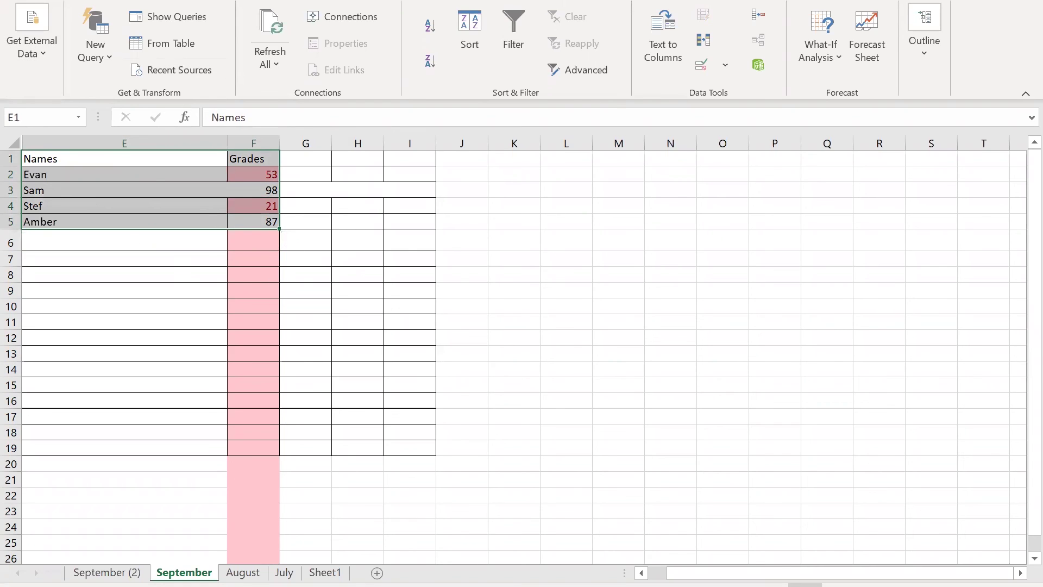
{"action": "key", "text": "alt+f"}
{"action": "left_click", "coordinate": [45, 319]}
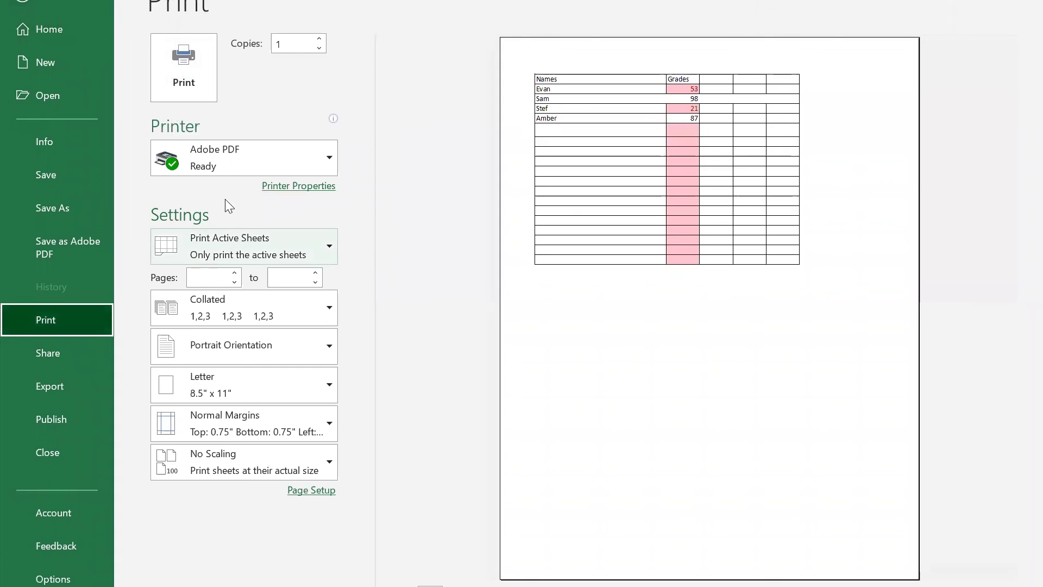
{"action": "left_click", "coordinate": [240, 154]}
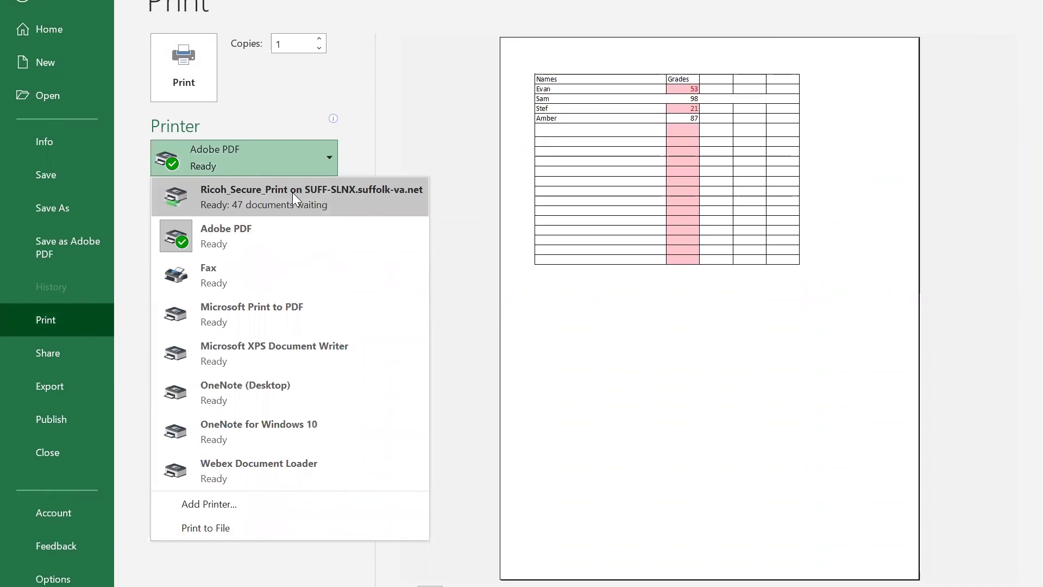
{"action": "left_click", "coordinate": [292, 192]}
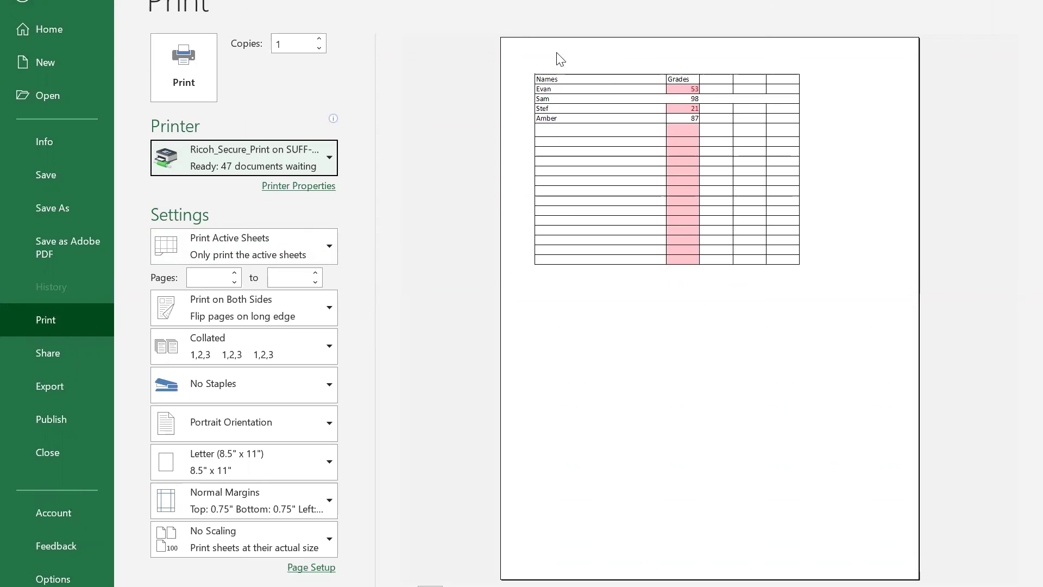
- Try printing the entire workbook, change the print scope to Print Selection, and look through the scaling options
{"action": "left_click", "coordinate": [301, 256]}
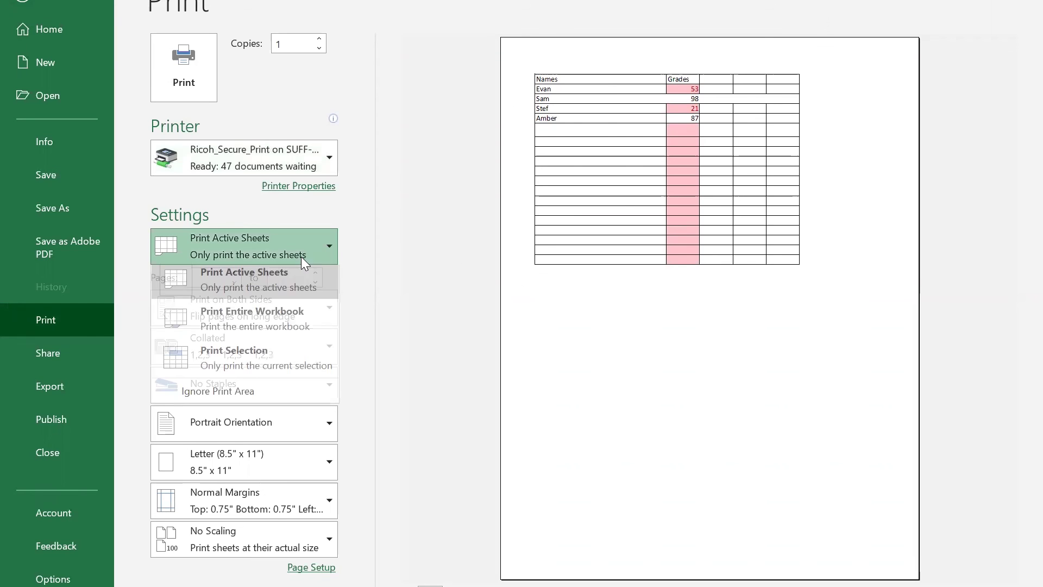
{"action": "left_click", "coordinate": [288, 314]}
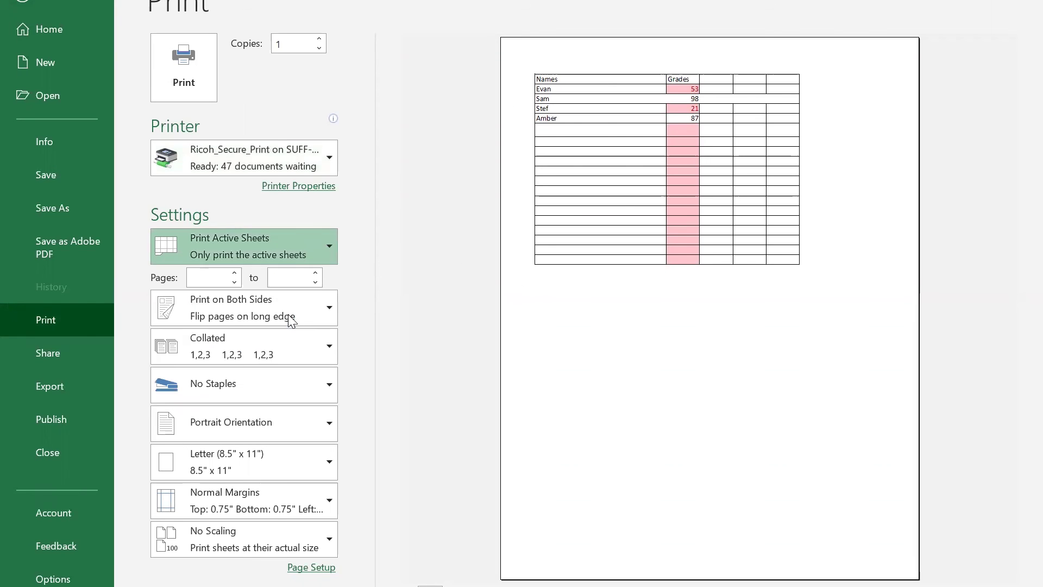
{"action": "left_click", "coordinate": [286, 245]}
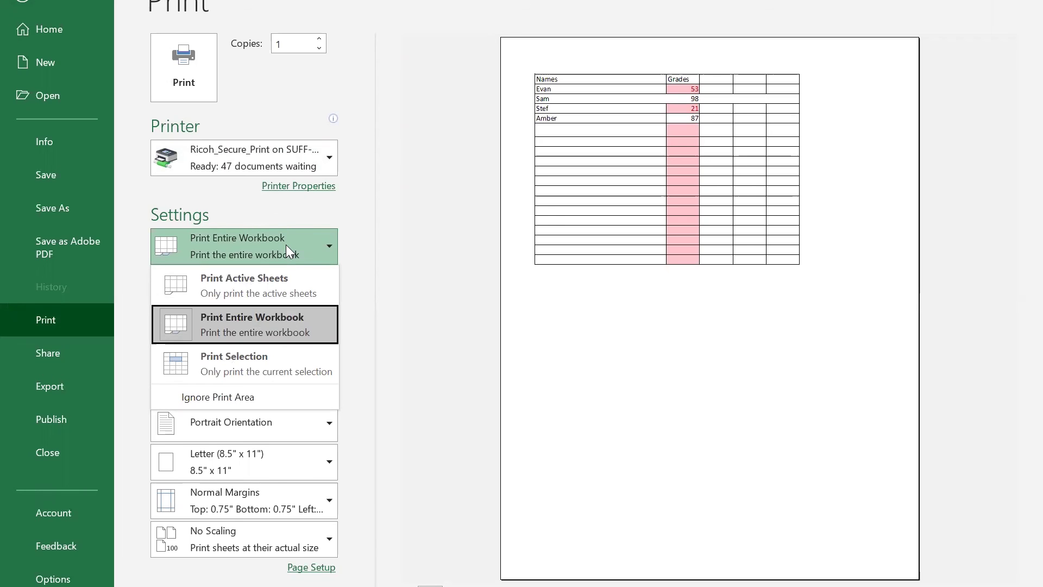
{"action": "left_click", "coordinate": [233, 359]}
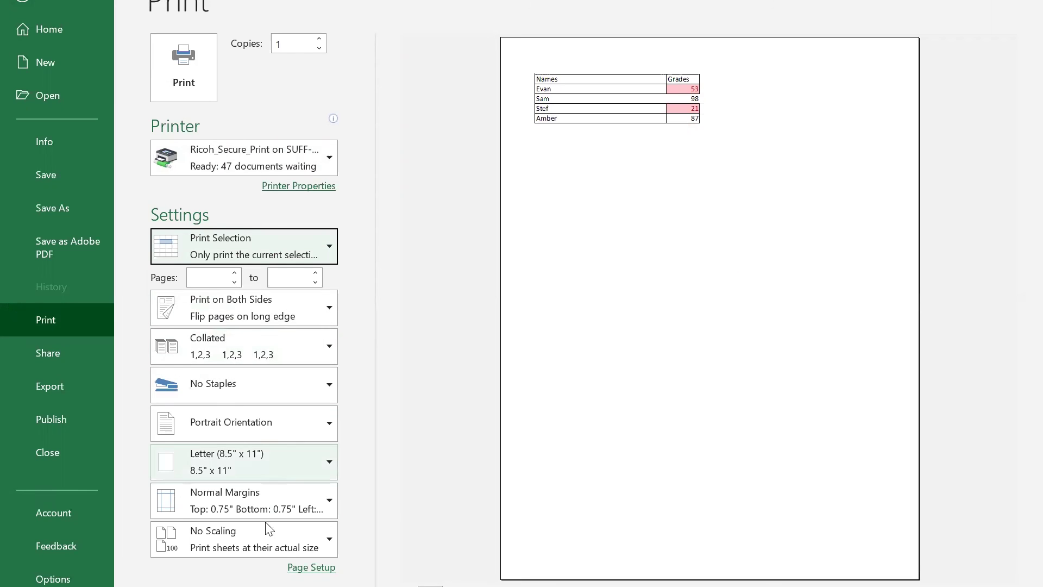
{"action": "left_click", "coordinate": [244, 539]}
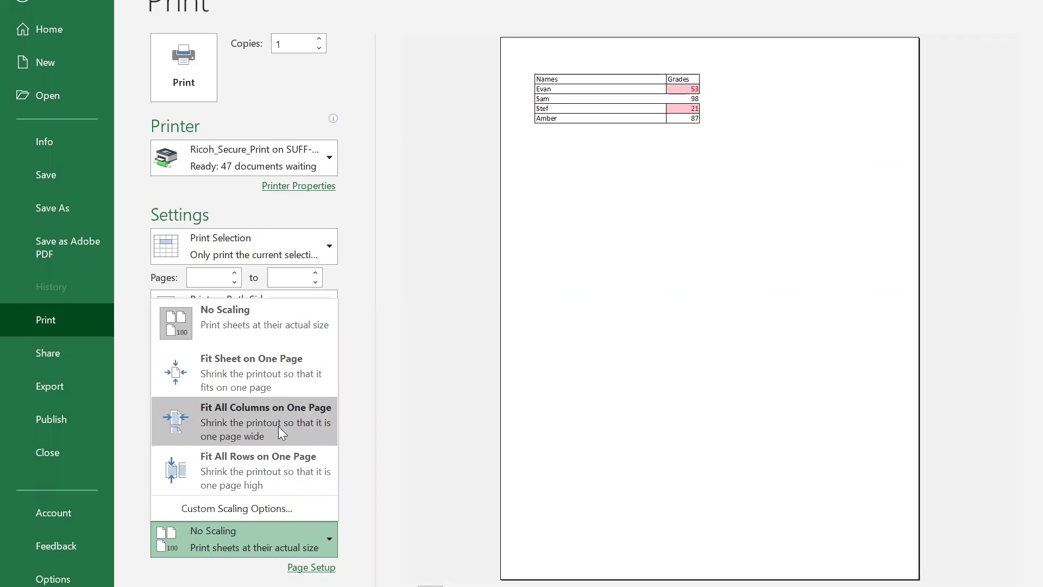
{"action": "left_click", "coordinate": [415, 412]}
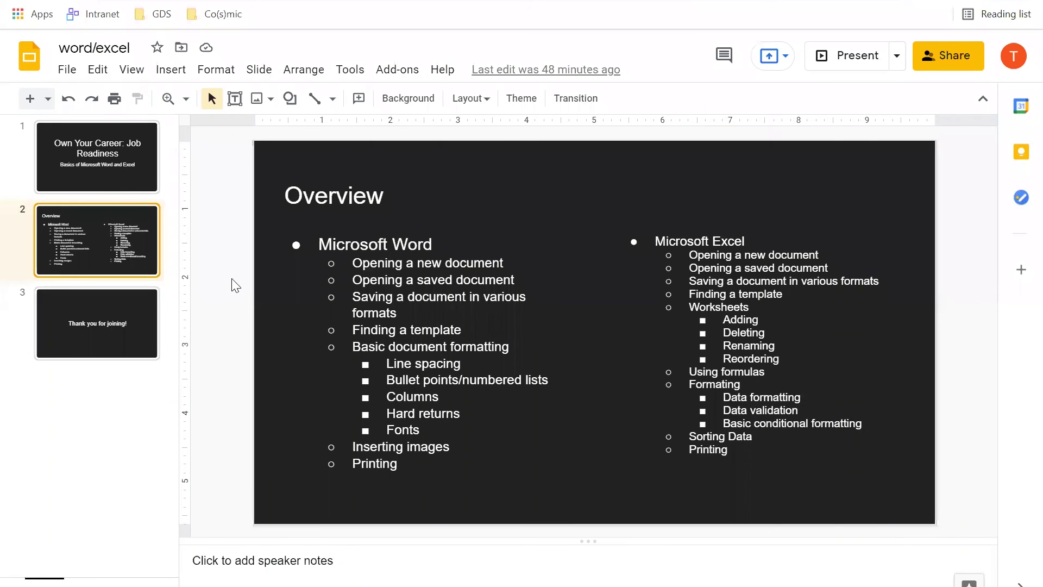
- Switch to the word/excel deck in Google Slides, present it from the Overview slide and advance to the closing slide
{"action": "left_click", "coordinate": [826, 56]}
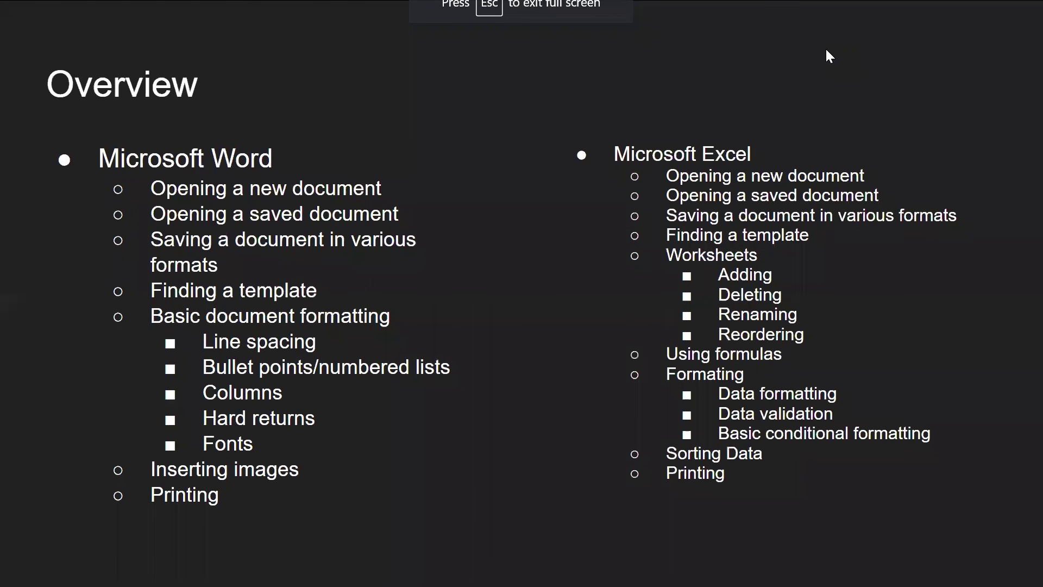
{"action": "key", "text": "Right"}
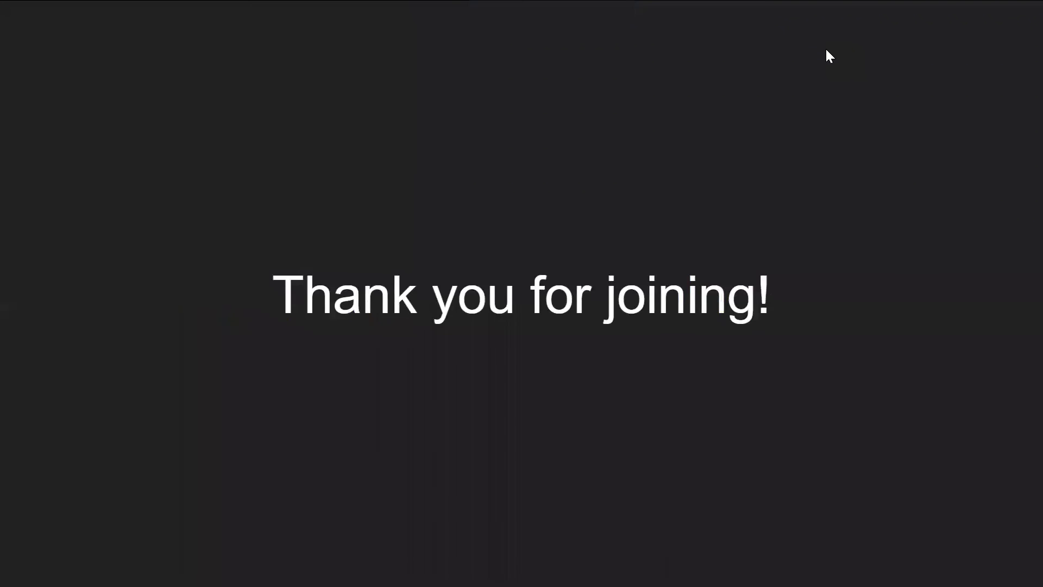